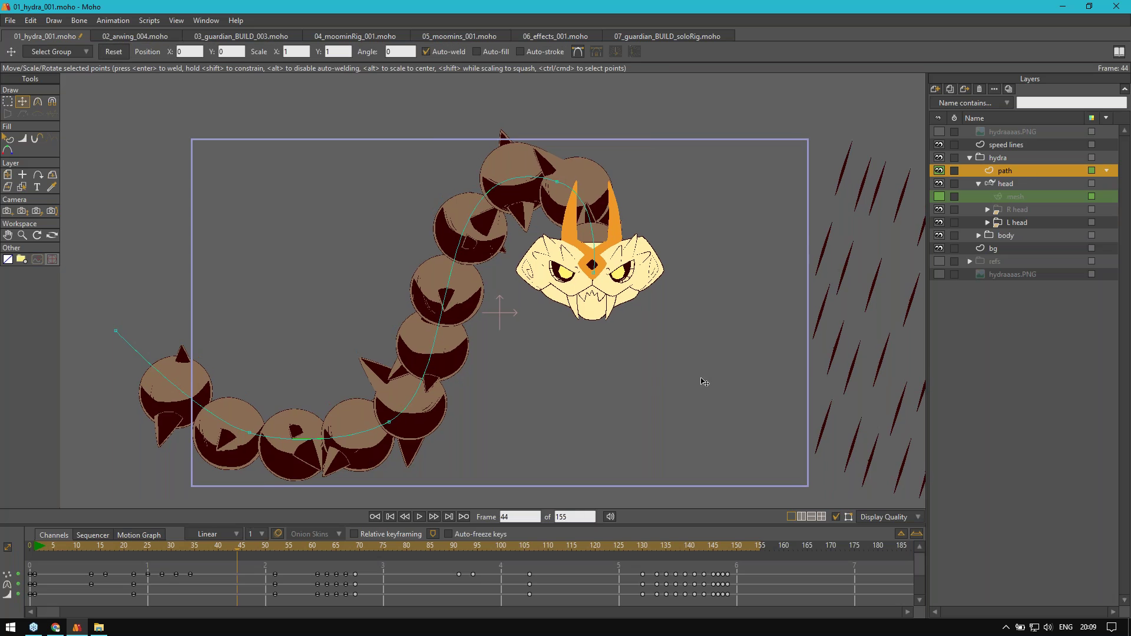
Step: Collapse the hydra group and leave only the lower hydraaaas.PNG layer visible to view the reference painting
click(971, 157)
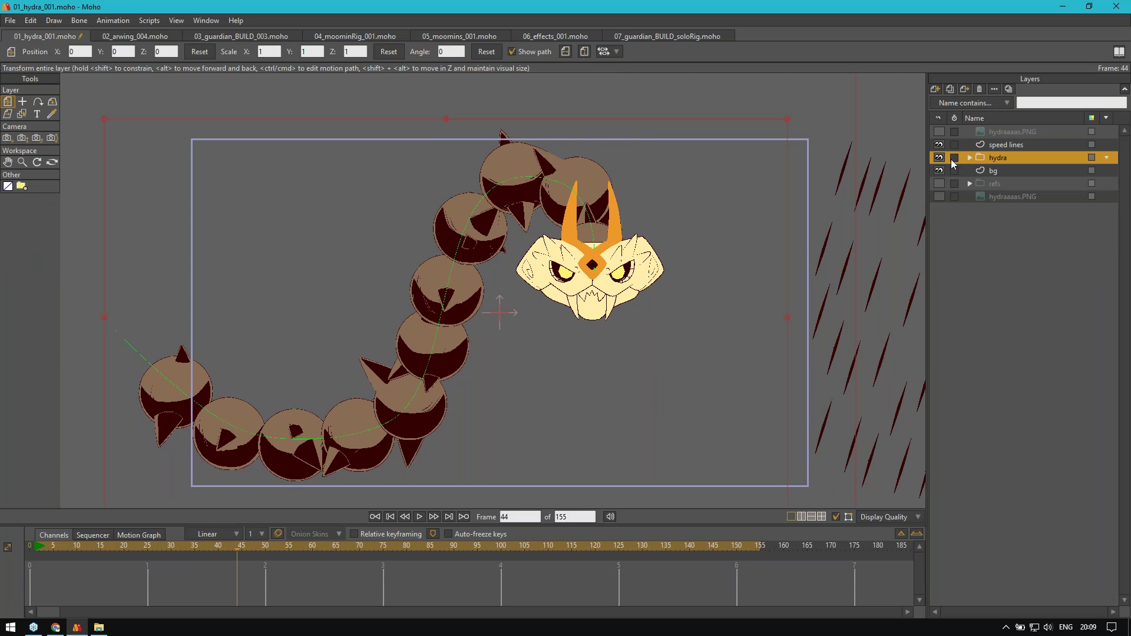
click(939, 183)
click(938, 184)
click(939, 196)
click(939, 145)
click(939, 157)
click(940, 169)
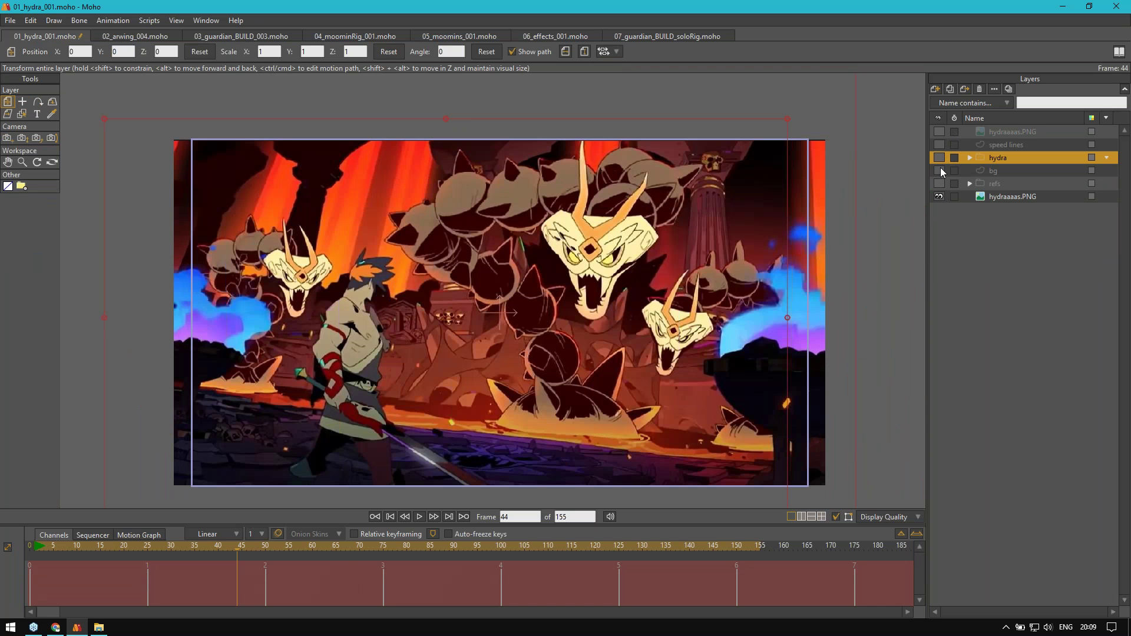
drag(580, 294, 597, 266)
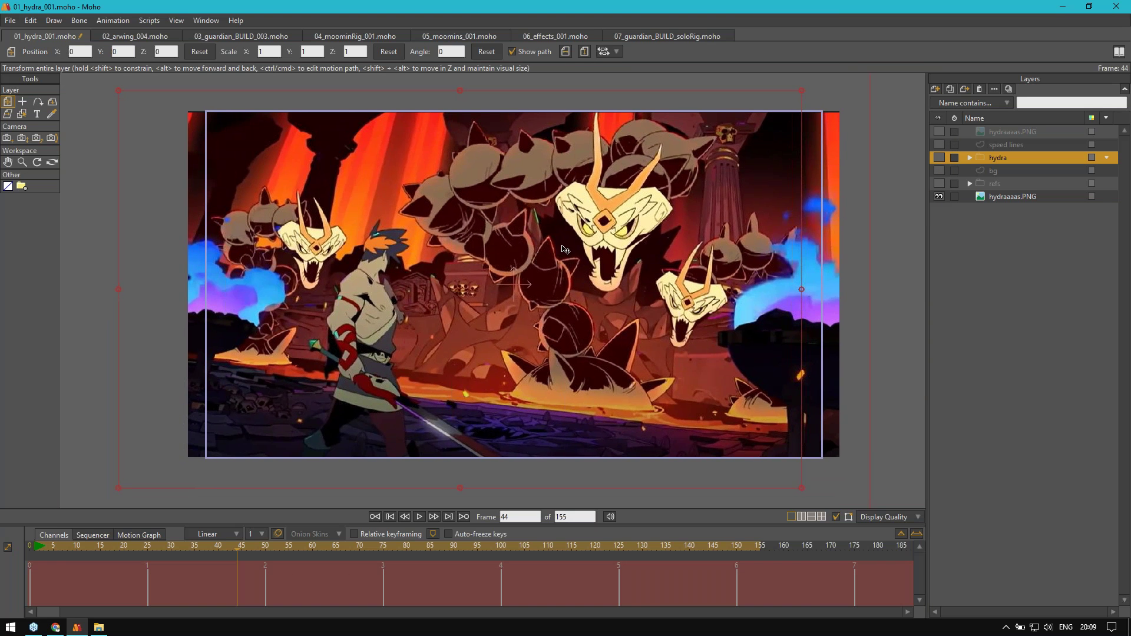
drag(786, 336, 778, 345)
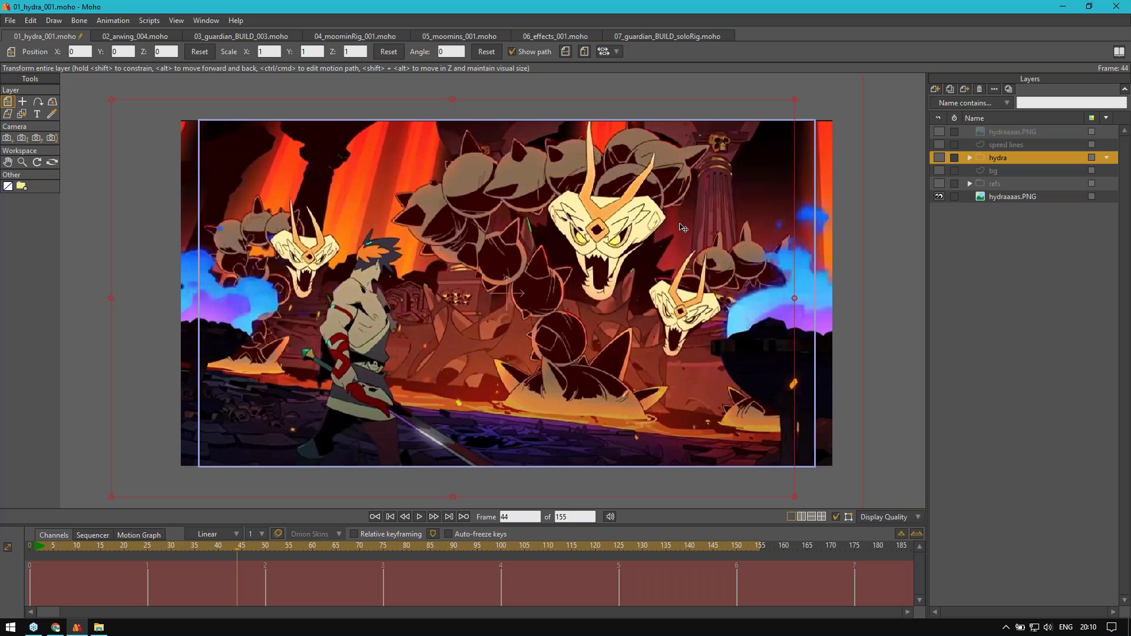
Step: Show the refs group in place of the hydraaaas.PNG image and examine the head turnaround sketches
click(939, 184)
click(939, 197)
scroll(614, 271, up, 6)
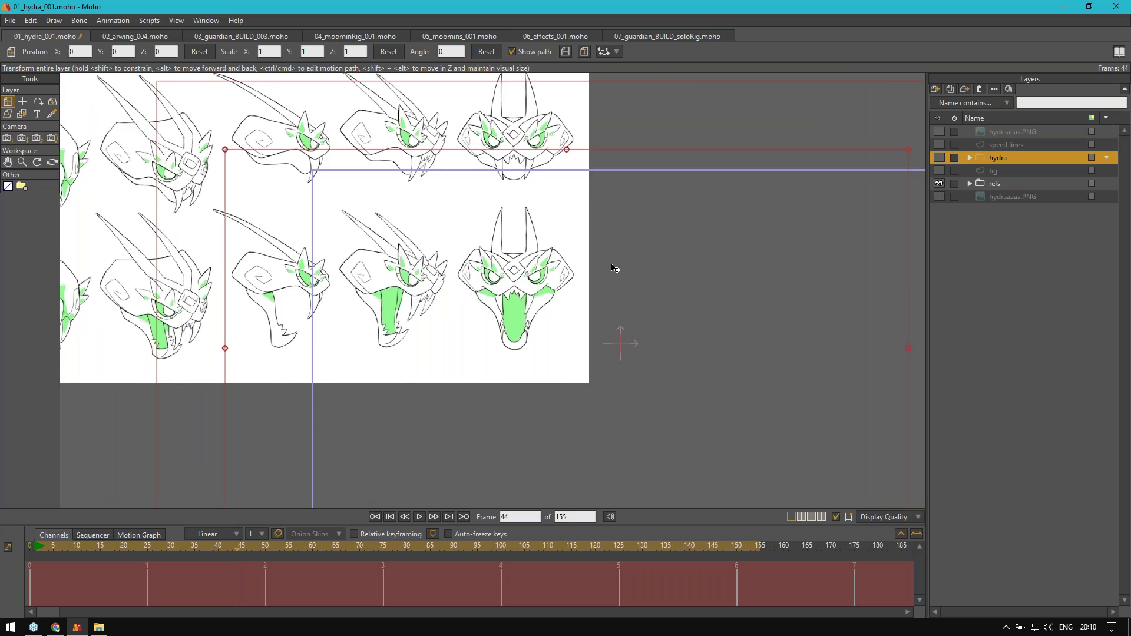
drag(718, 292, 717, 278)
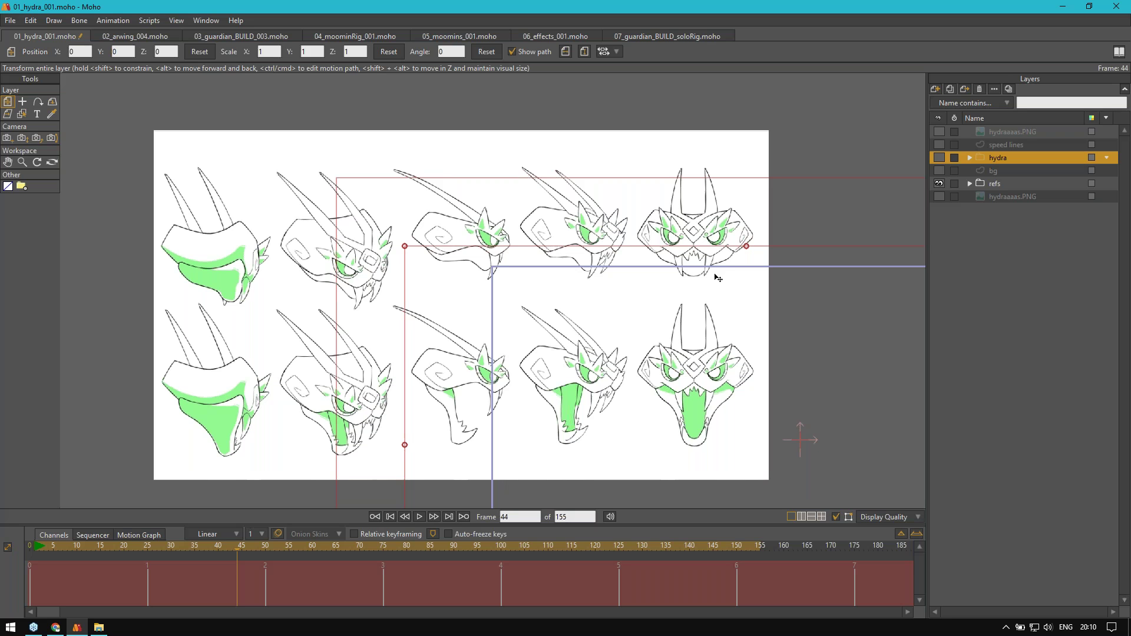
Step: Switch back to the hydraaaas.PNG image, then return to the refs head sketches to compare the two references
click(941, 195)
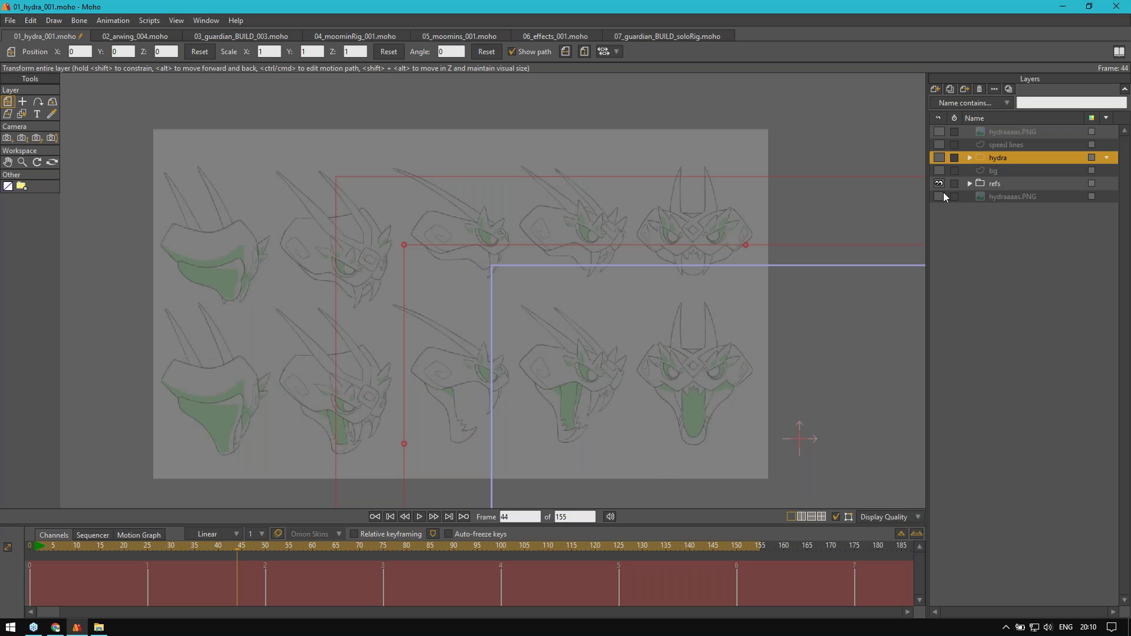
click(939, 184)
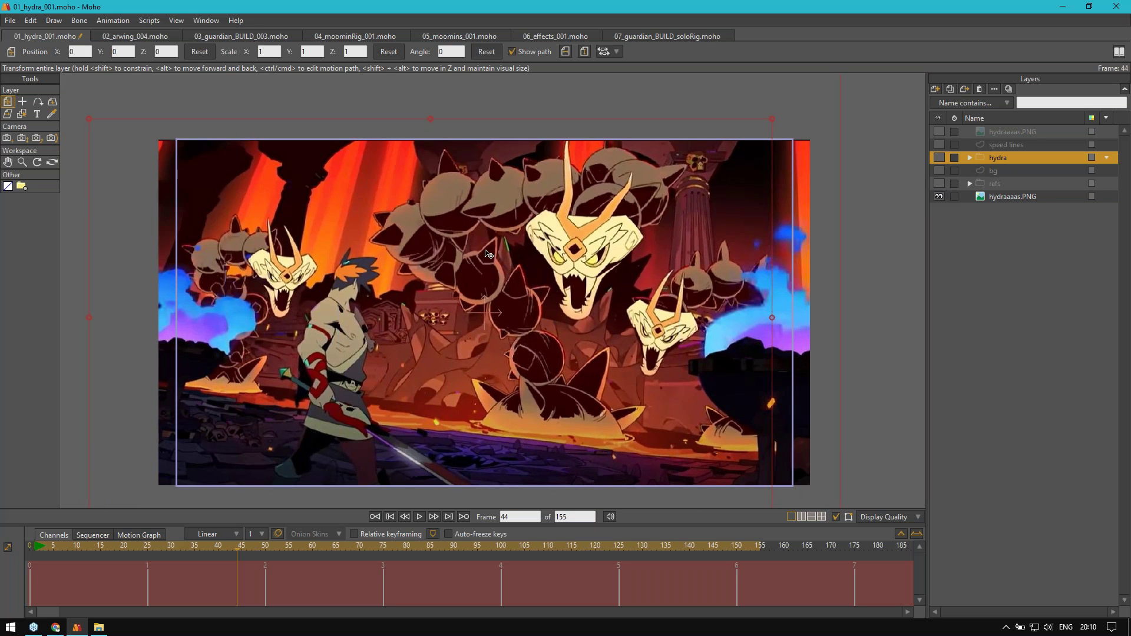
click(939, 183)
click(939, 196)
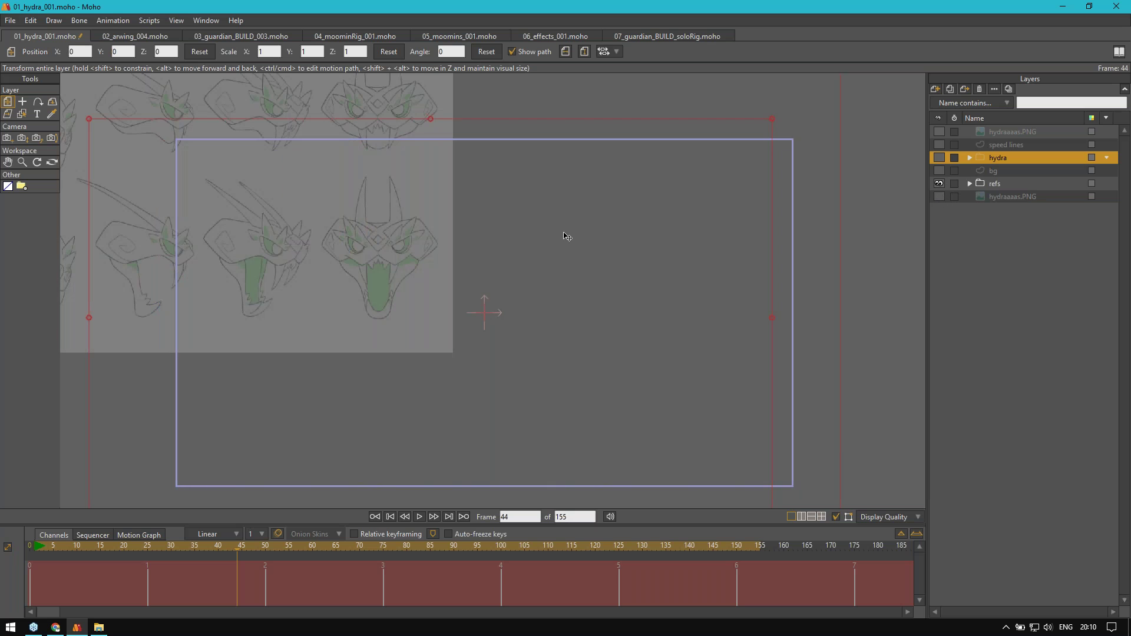
drag(770, 334, 806, 354)
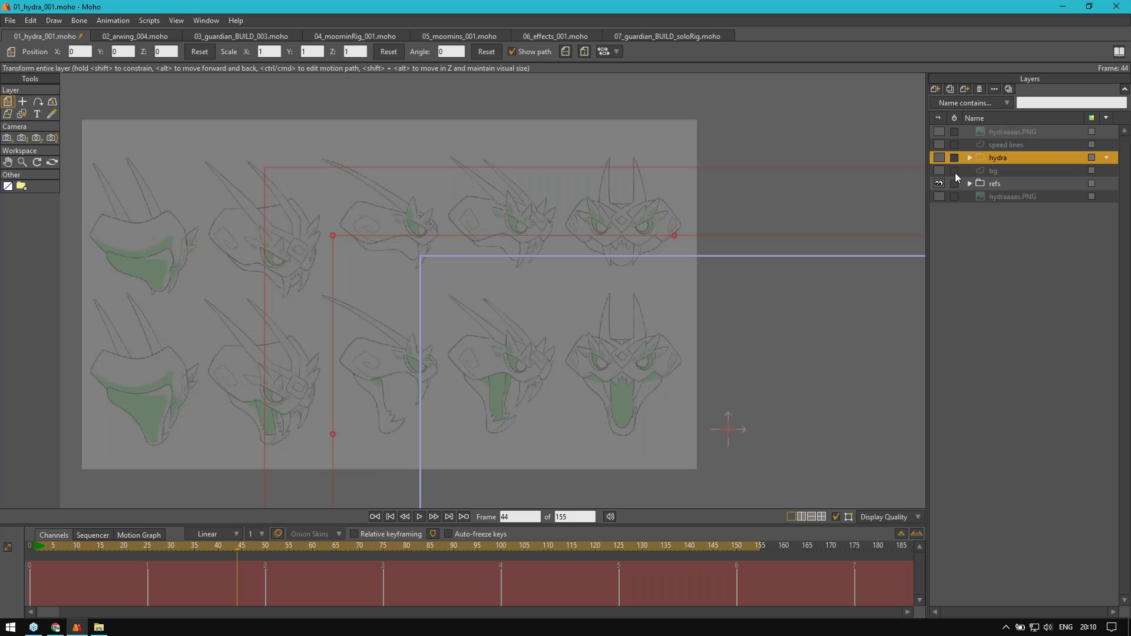
Step: Hide the refs group, make the bg, hydra and speed lines layers visible, and expand the hydra group
click(941, 184)
click(940, 170)
click(941, 157)
click(939, 145)
drag(875, 285, 581, 143)
drag(650, 186, 695, 199)
scroll(665, 219, up, 1)
click(970, 158)
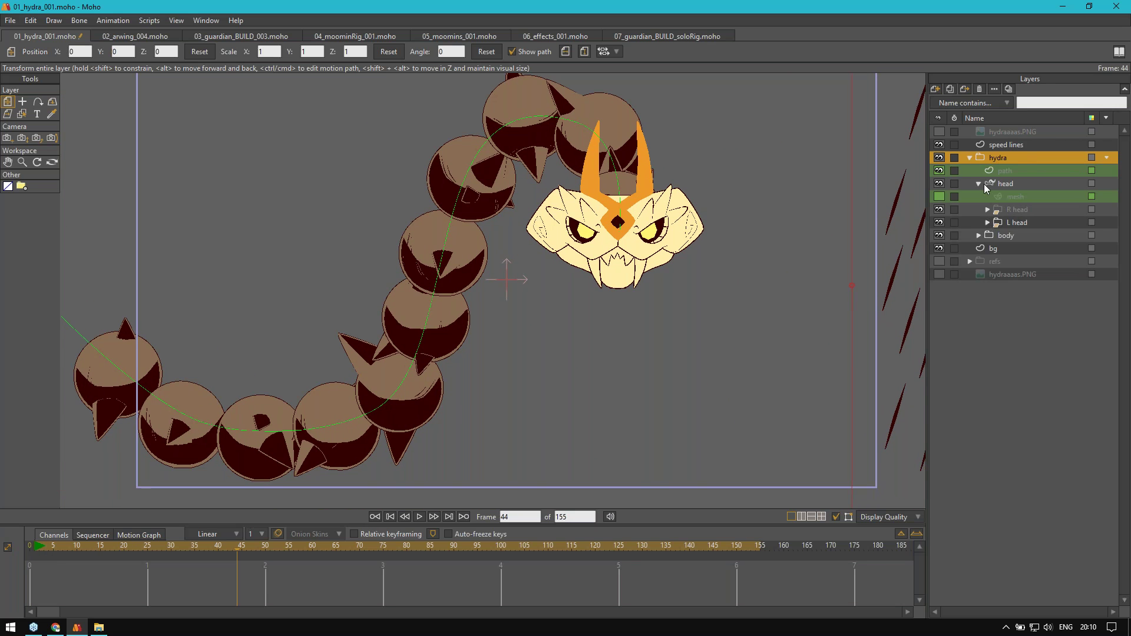
Step: Select the head layer, play the animation from frame 2 and stop it at frame 49
click(1004, 184)
click(41, 549)
key(space)
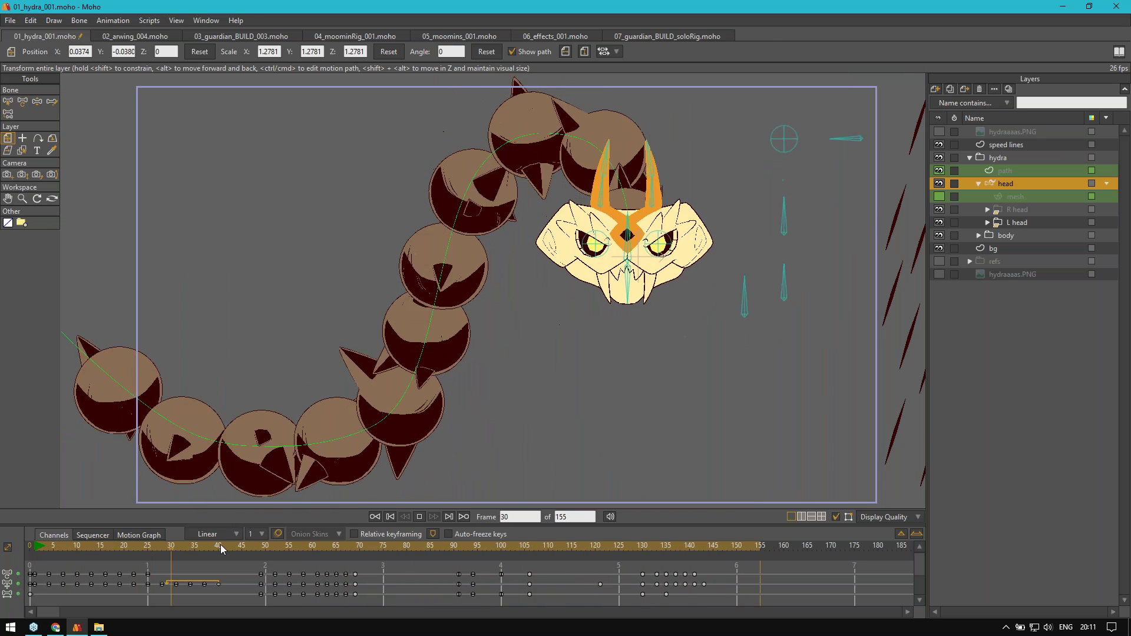
click(258, 546)
click(259, 547)
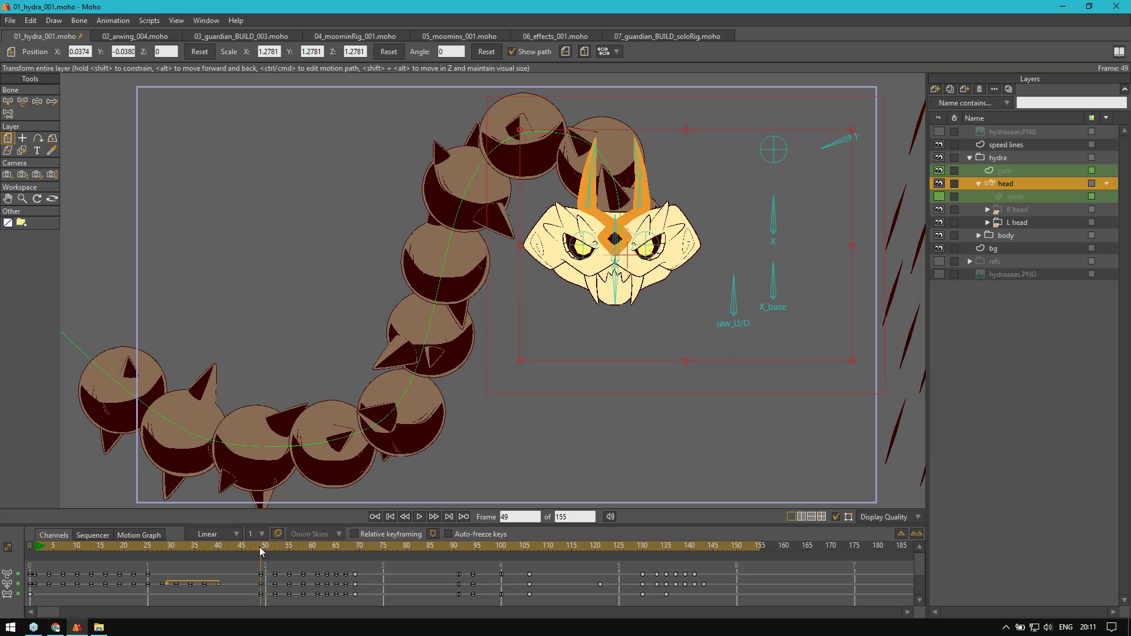
Step: Try moving the circular head control bone upward at frame 49 with Transform Bone, and undo the test moves
key(t)
click(894, 518)
click(1038, 322)
drag(641, 369, 641, 375)
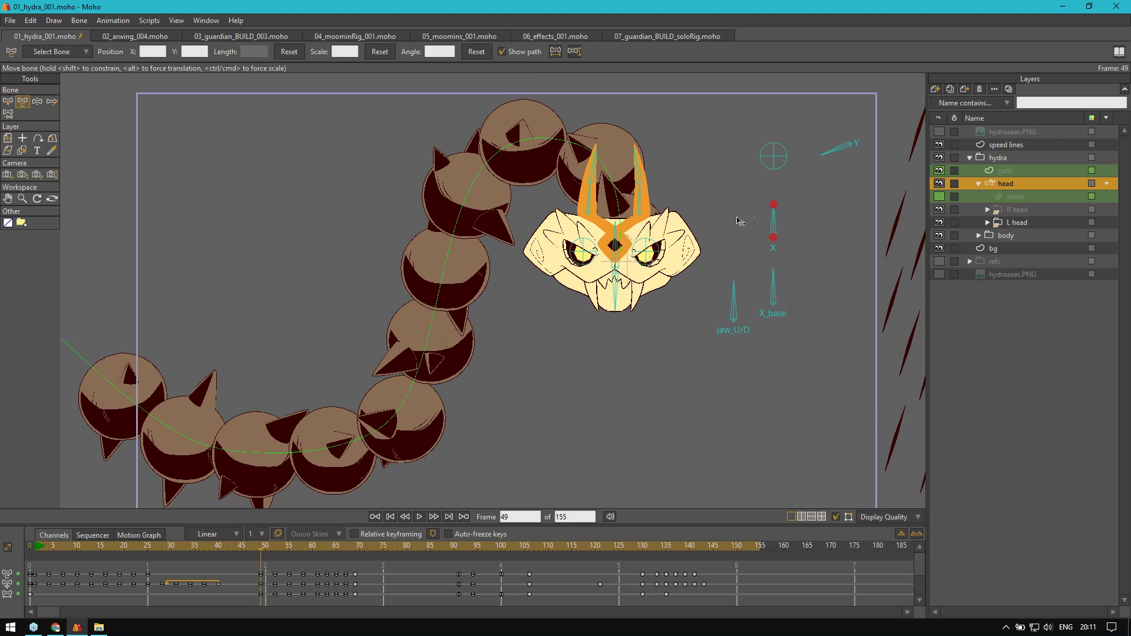
drag(736, 218, 697, 224)
drag(733, 163, 736, 96)
key(ctrl+z)
key(ctrl+z)
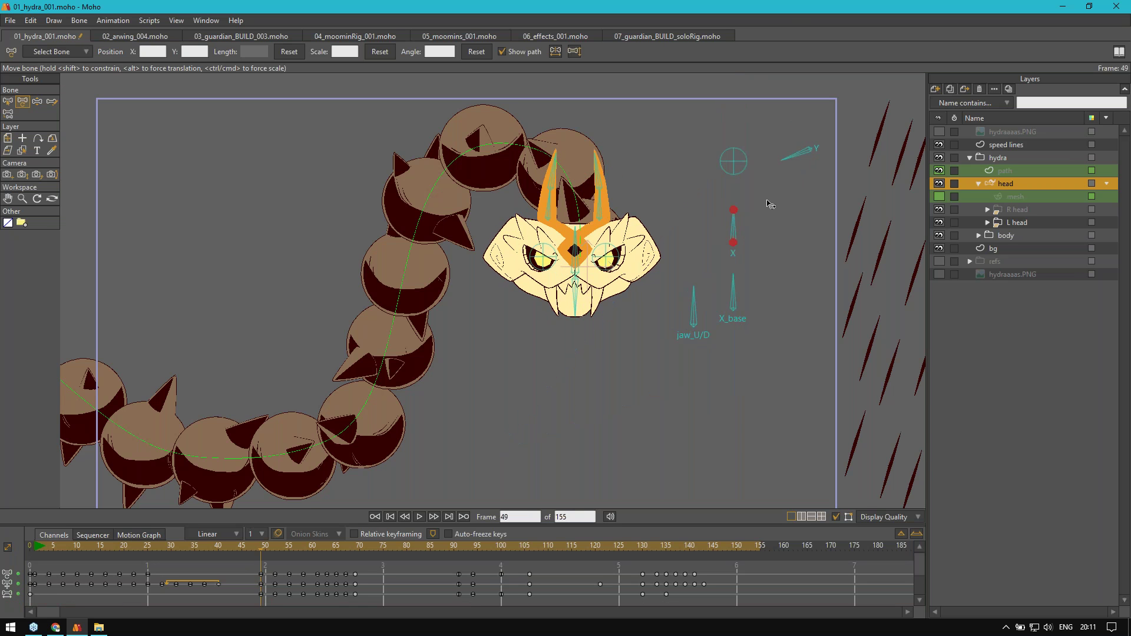
drag(776, 208, 759, 215)
mouse_move(722, 173)
mouse_down()
mouse_move(754, 142)
mouse_move(722, 167)
mouse_move(650, 154)
mouse_move(766, 177)
mouse_move(711, 179)
mouse_move(784, 156)
mouse_move(718, 176)
mouse_up()
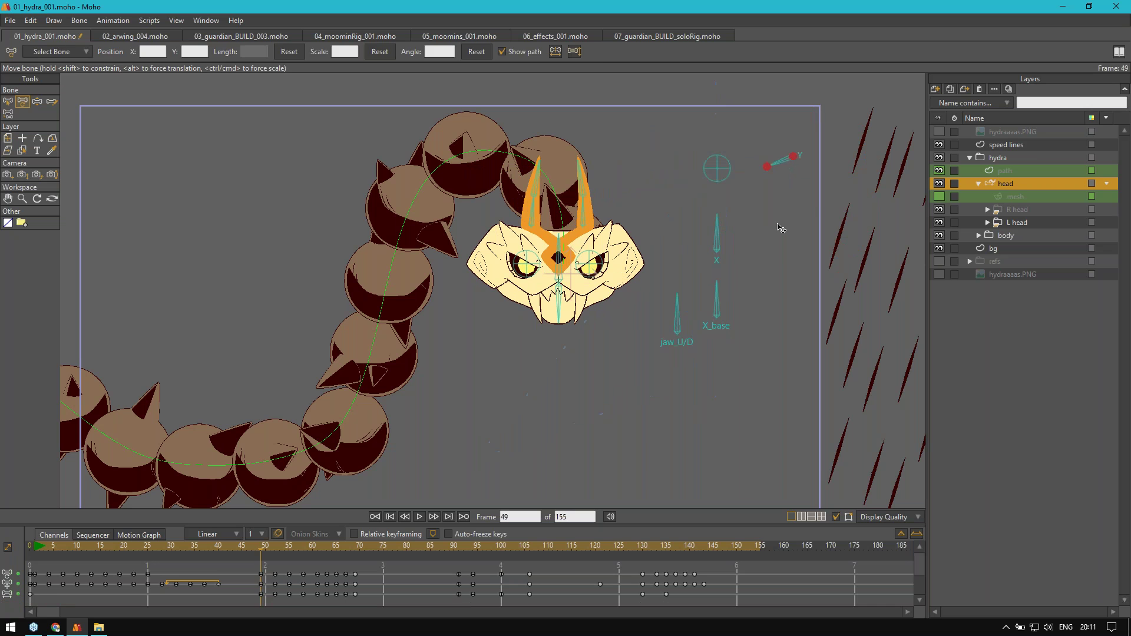
Step: Try opening the hydra's mouth by rotating the jaw_U/D bone and nudging the circular control, and undo both tests
key(b)
key(t)
click(678, 301)
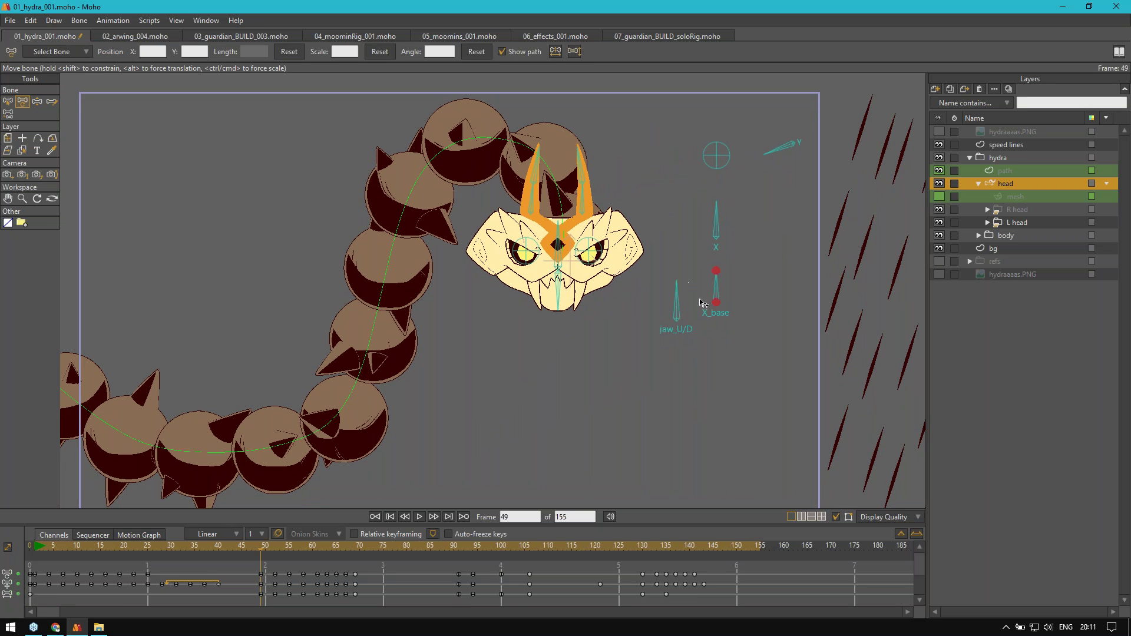
drag(682, 302, 749, 374)
mouse_move(717, 156)
mouse_down()
mouse_move(663, 157)
mouse_move(782, 144)
mouse_move(698, 148)
mouse_up()
key(ctrl+z)
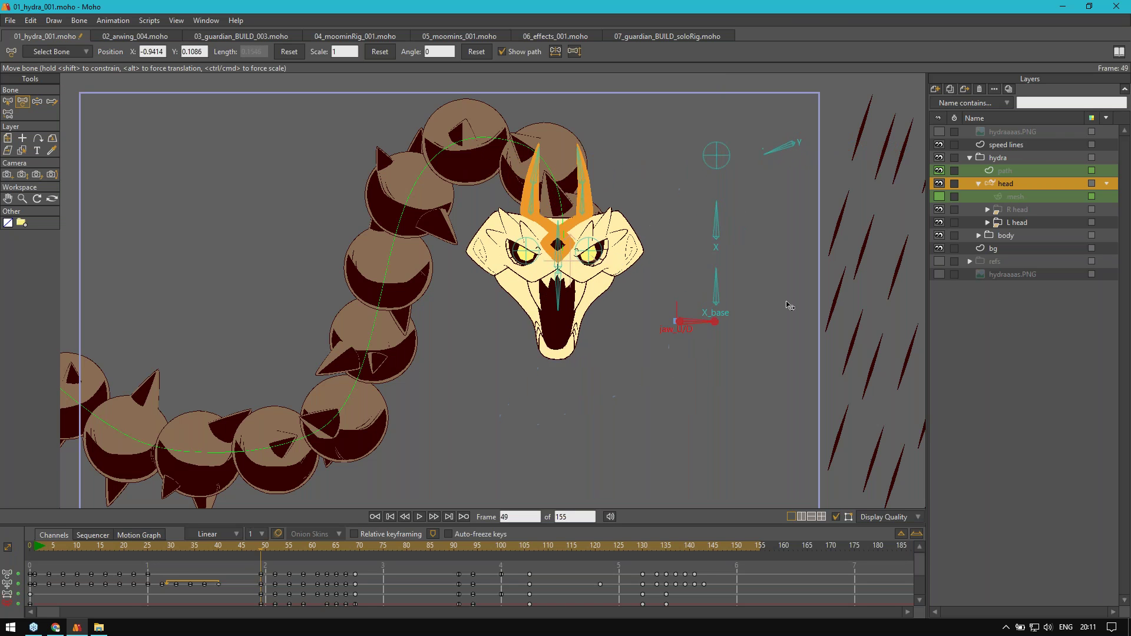
key(ctrl+z)
key(b)
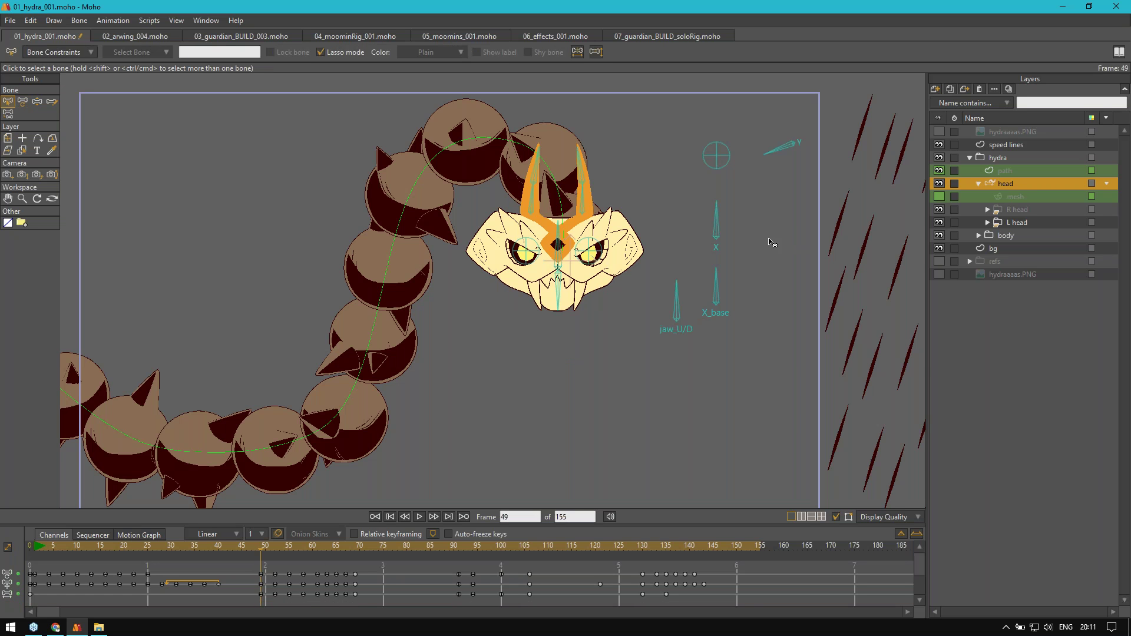
scroll(784, 235, down, 1)
key(t)
scroll(679, 274, up, 1)
drag(701, 236, 701, 232)
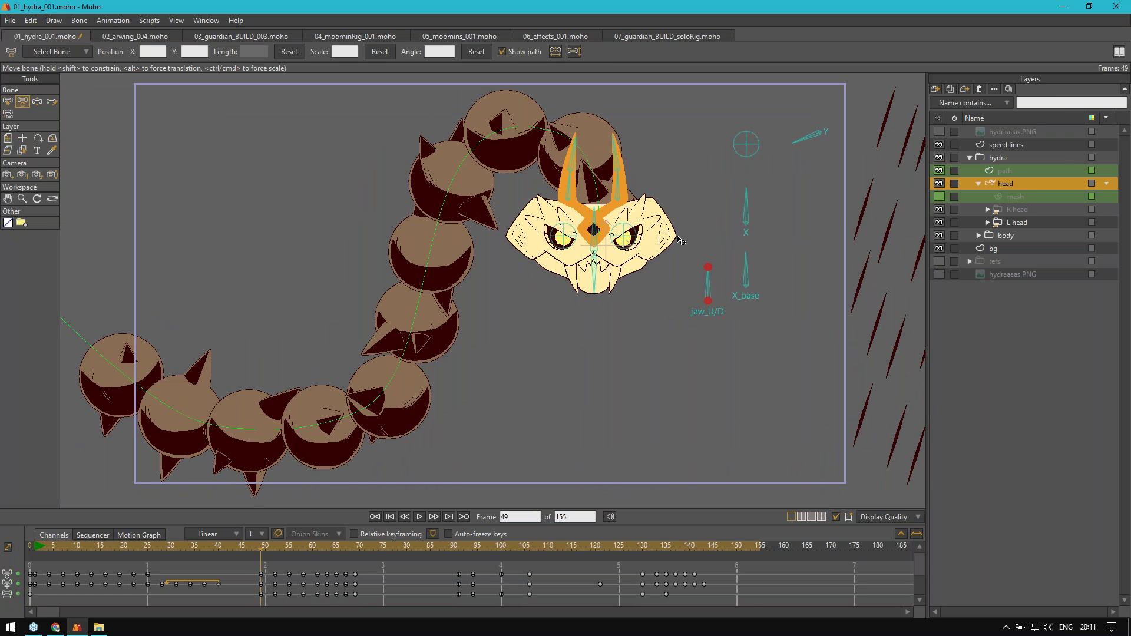
Step: Select the path layer and try pulling the neck curve's upper and lower points around, undoing each change
click(1002, 158)
click(1002, 185)
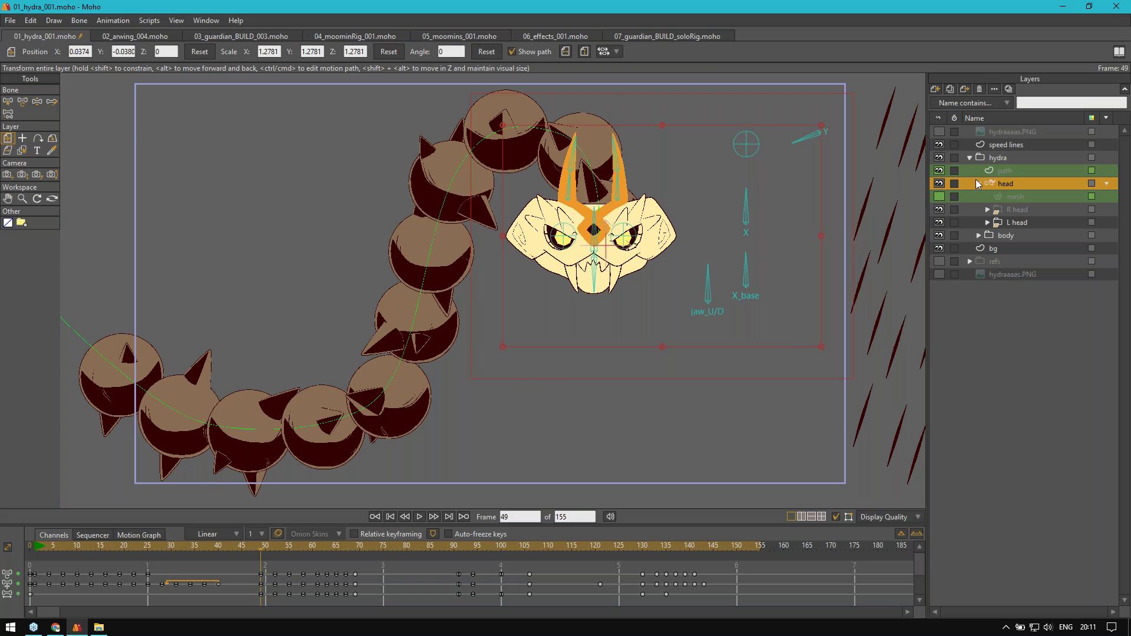
click(1017, 170)
drag(514, 134, 631, 343)
key(ctrl+z)
drag(366, 416, 399, 338)
key(ctrl+z)
drag(537, 148, 526, 402)
key(ctrl+z)
key(g)
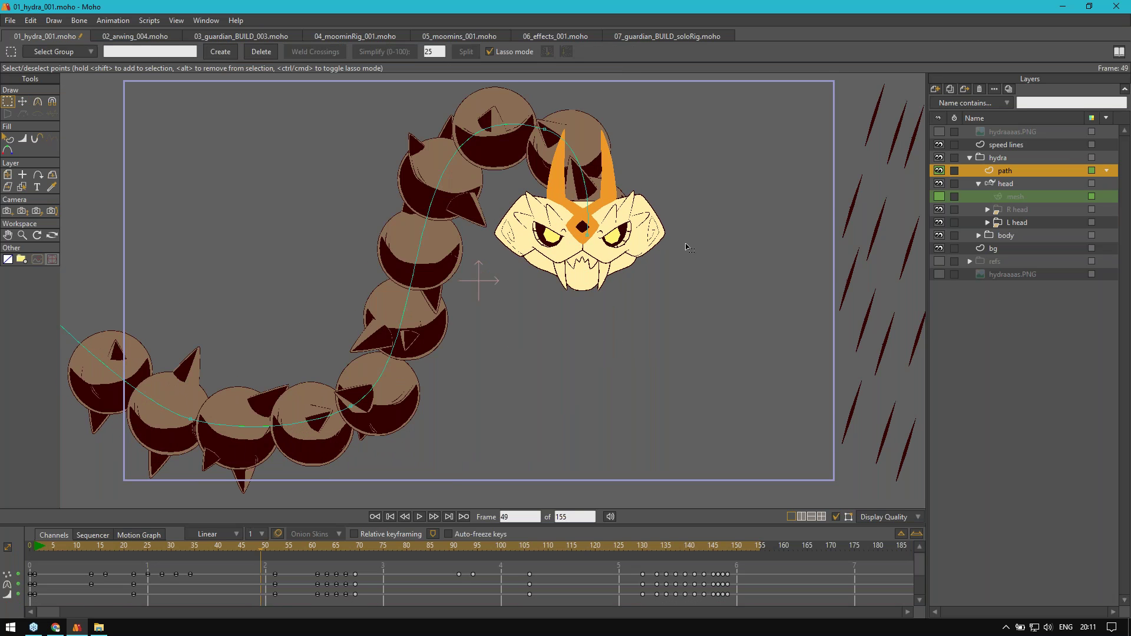
drag(685, 242, 686, 245)
Step: At frame 47, select the main layer of body segment 4 from the canvas, then scrub to frame 42
mouse_move(248, 547)
mouse_down()
mouse_move(68, 554)
mouse_move(365, 543)
mouse_move(253, 544)
mouse_up()
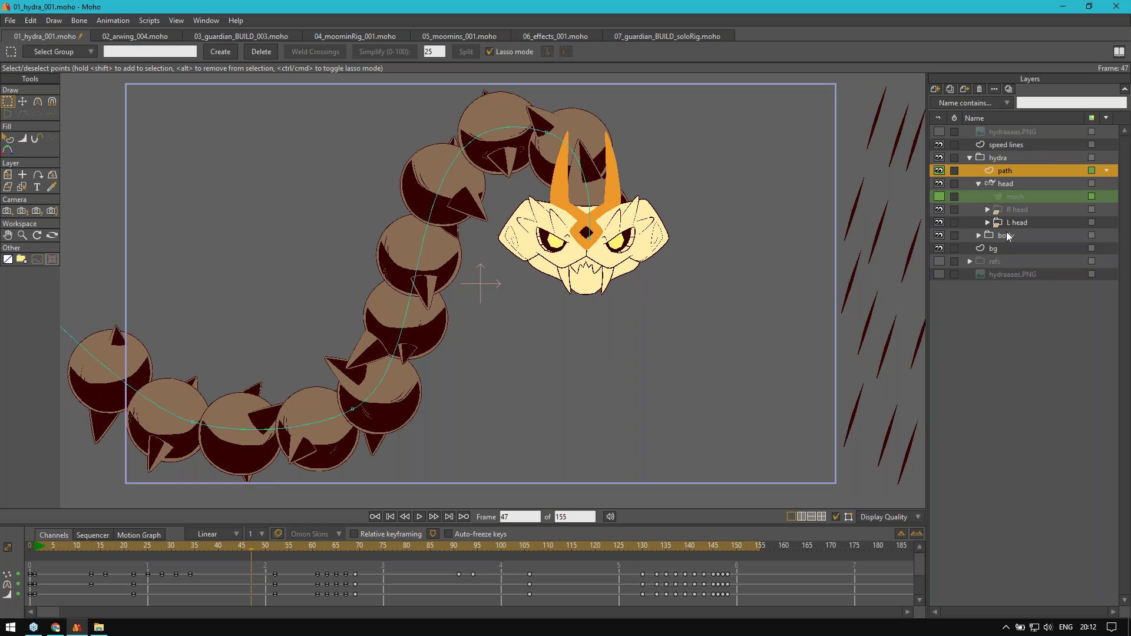
drag(580, 246, 584, 262)
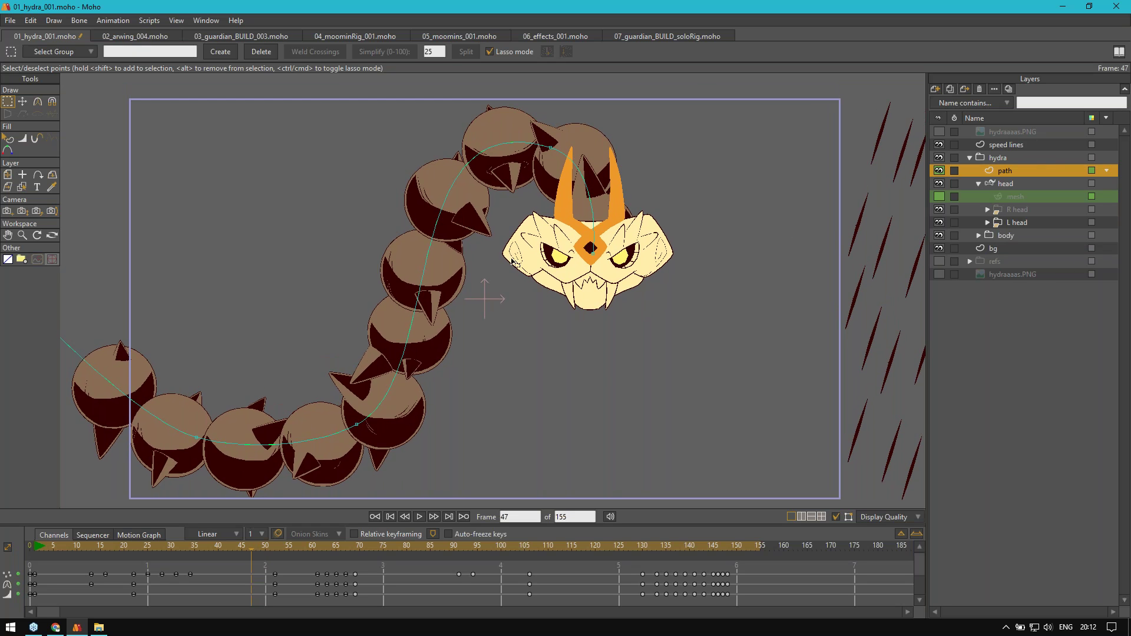
ctrl+alt+click(442, 177)
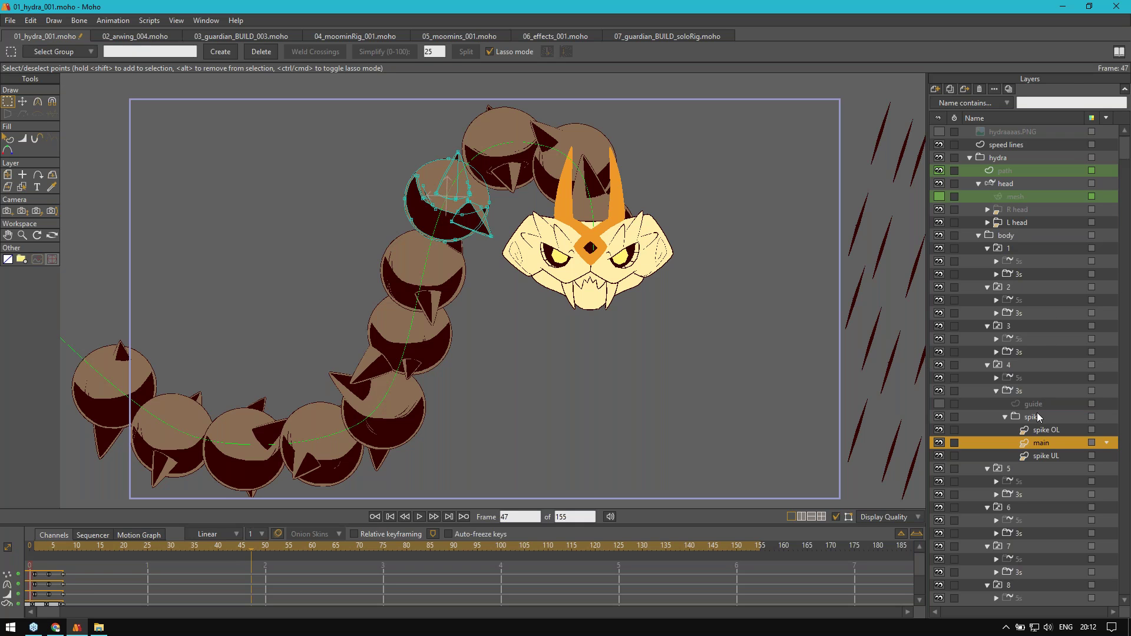
scroll(1041, 418, down, 1)
scroll(474, 204, up, 4)
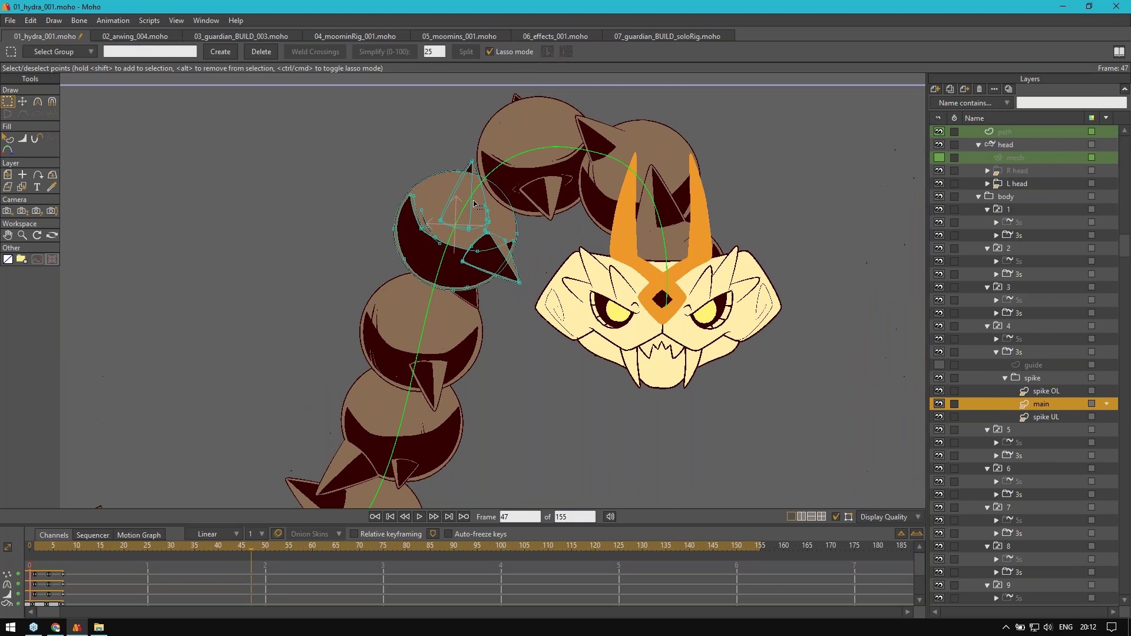
drag(252, 552, 229, 553)
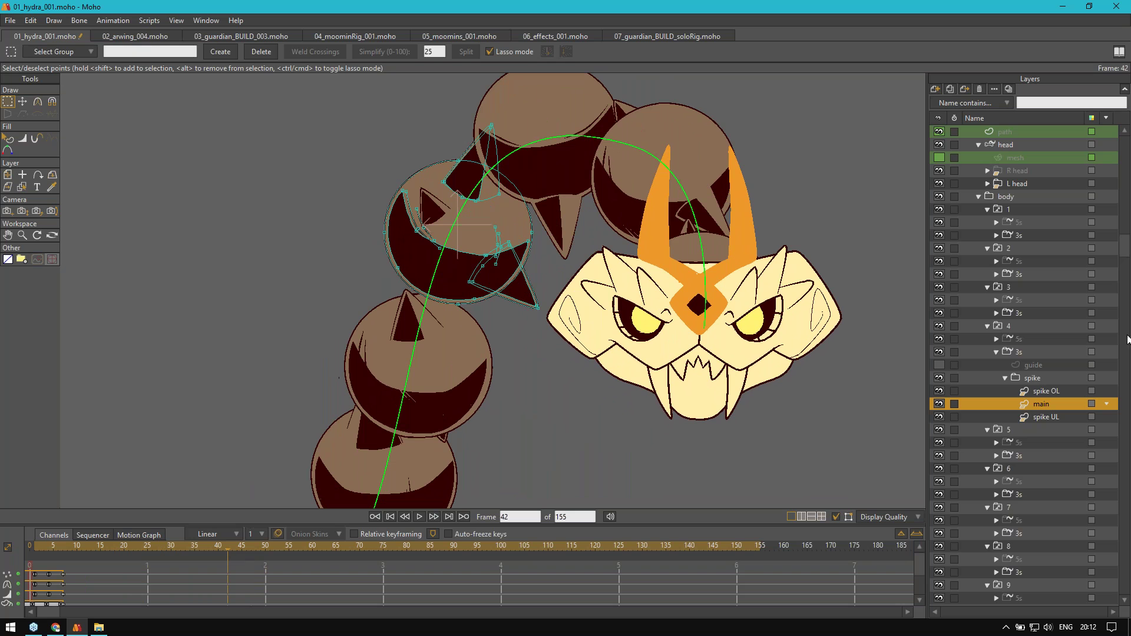
Step: Scrub to frame 31, then select and collapse the 3s layer of body segment 4
click(1020, 338)
drag(225, 546, 175, 560)
click(1020, 353)
click(995, 352)
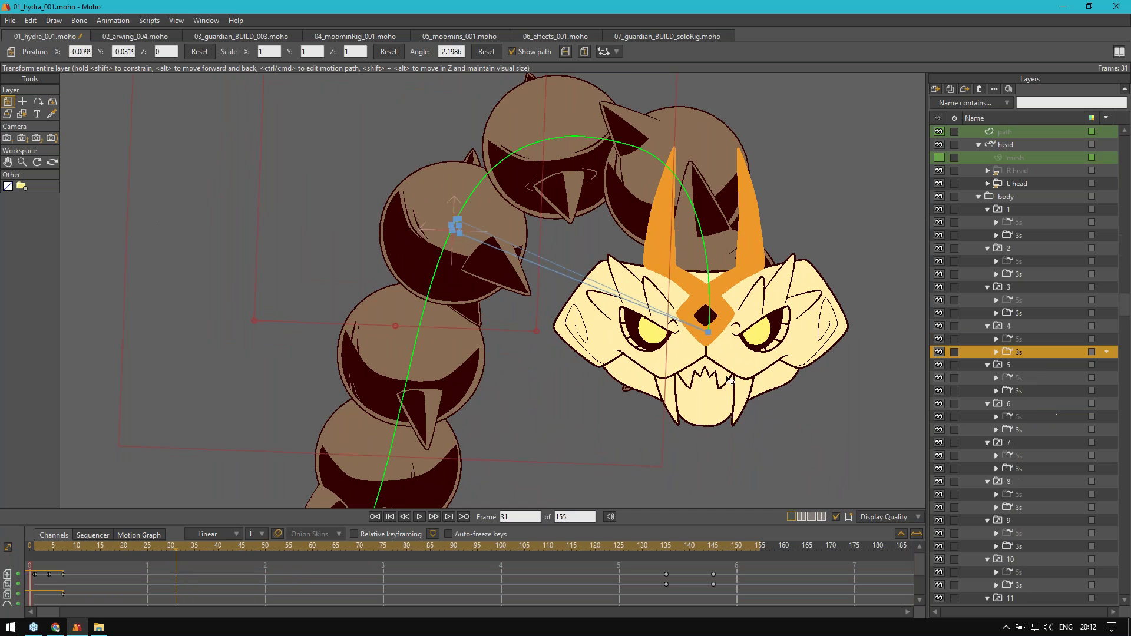
scroll(623, 327, down, 4)
scroll(624, 327, down, 2)
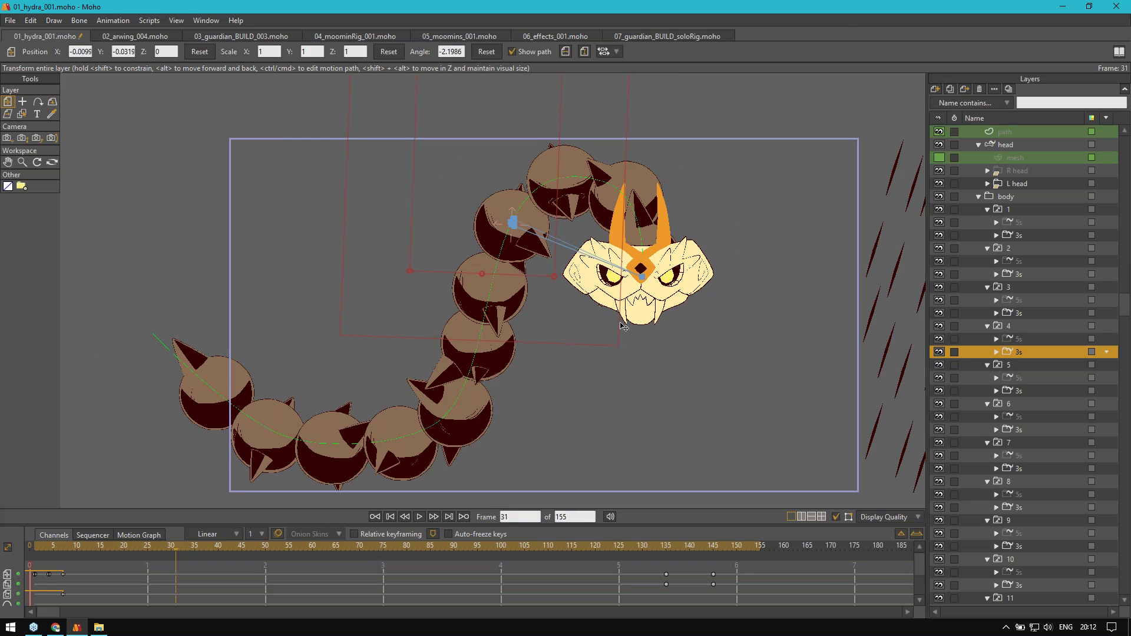
Step: Go to frame 13, collapse the body group and select the head layer
drag(129, 547, 91, 548)
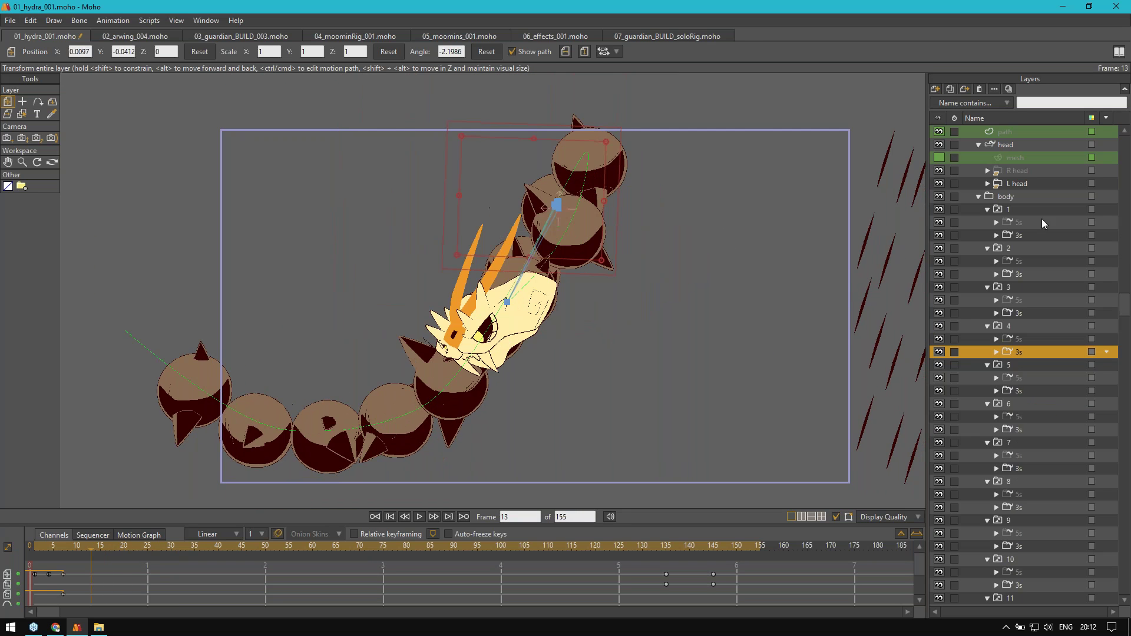
click(1008, 196)
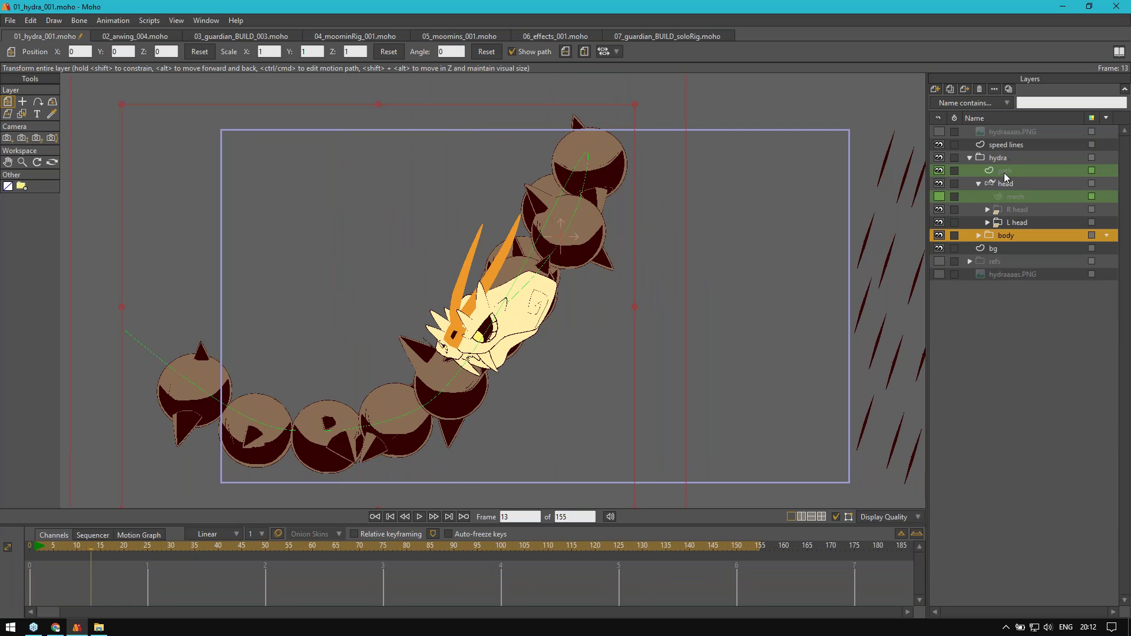
click(1002, 186)
Step: Play the animation from frame 2, stop at frame 73, and scrub to frame 46 with Transform Bone active
drag(71, 552, 36, 550)
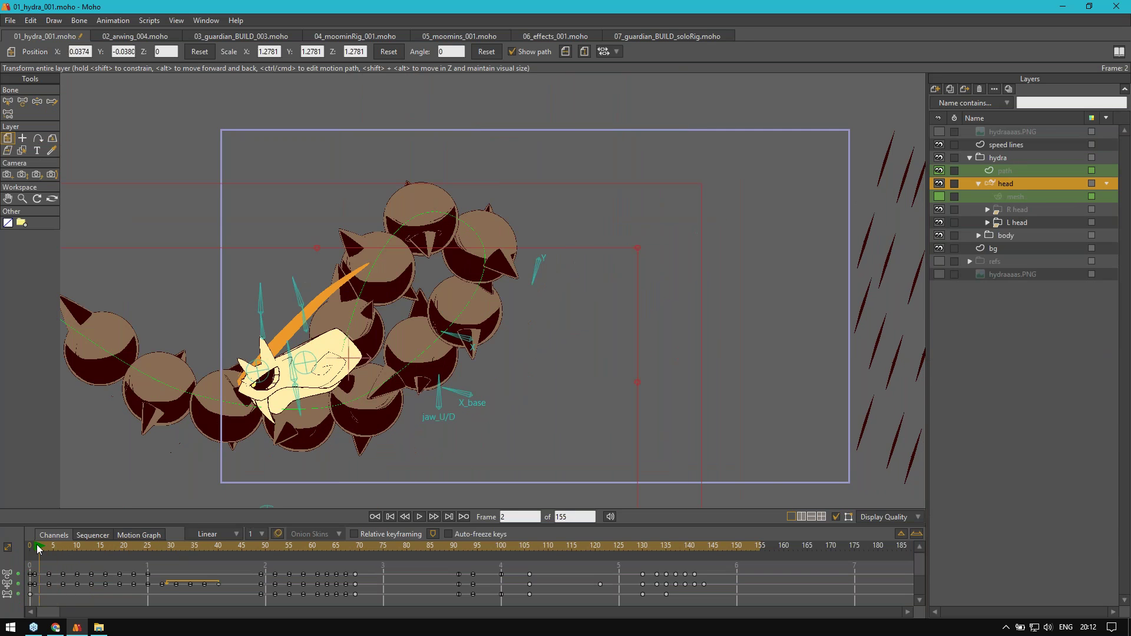
drag(396, 404, 310, 379)
key(space)
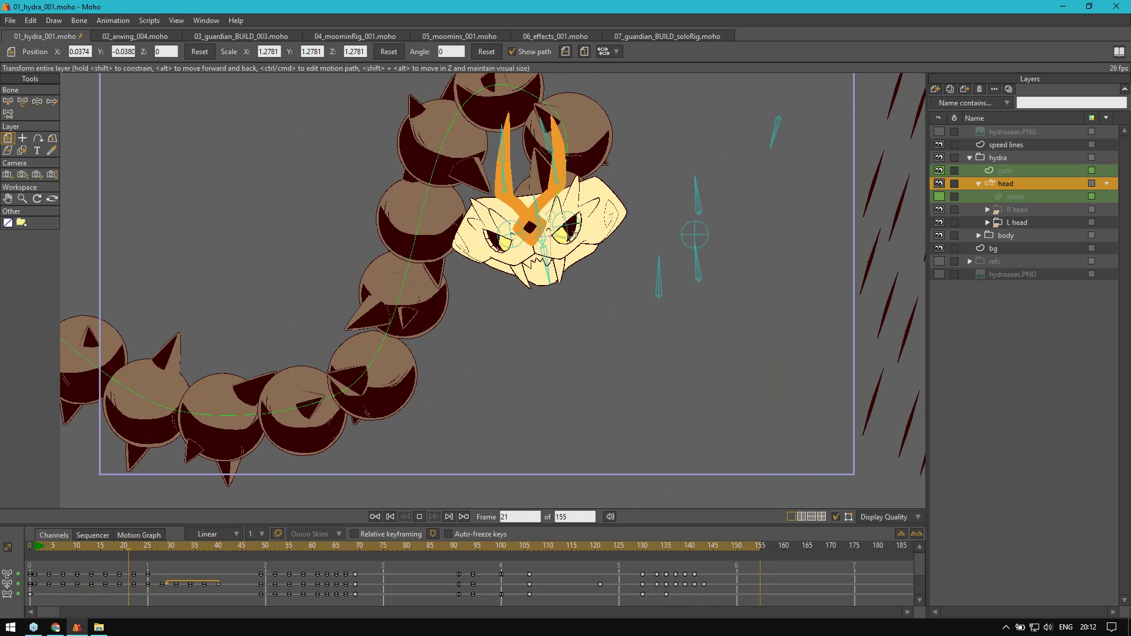
click(374, 550)
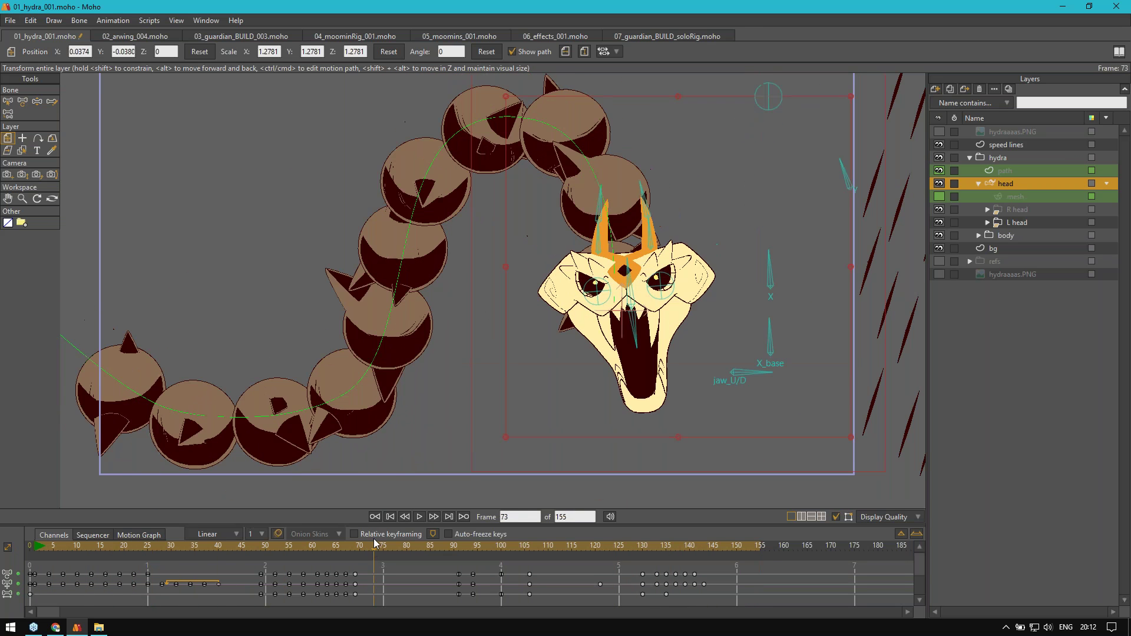
drag(364, 548, 247, 547)
key(t)
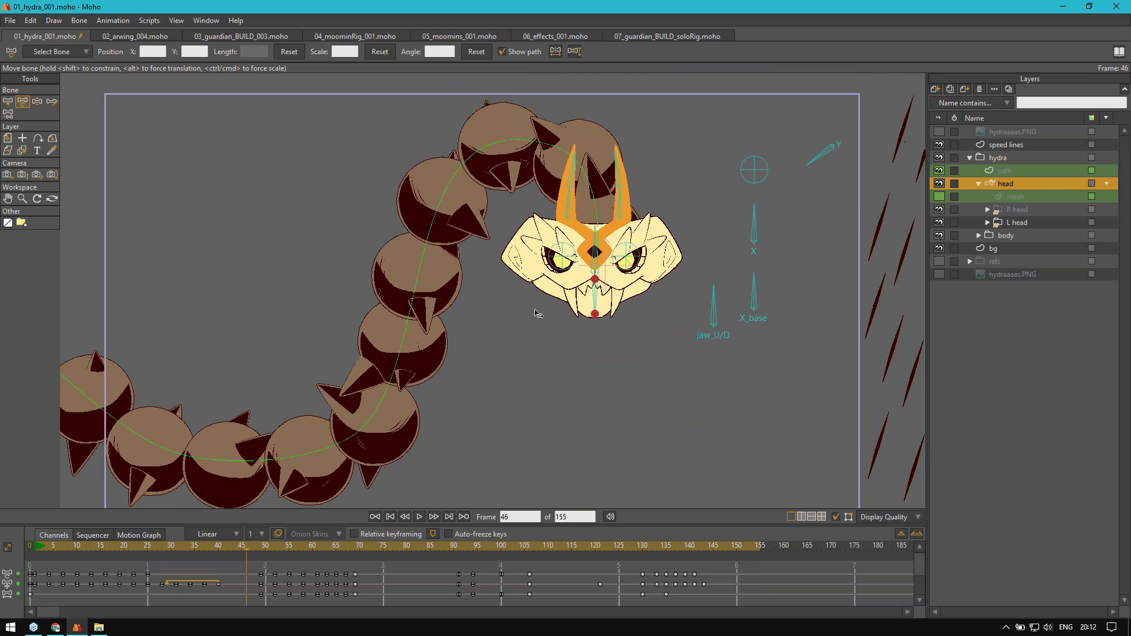
Step: Select the speed lines layer from the canvas, scrub to frame 44, and reselect the head layer
scroll(645, 243, down, 2)
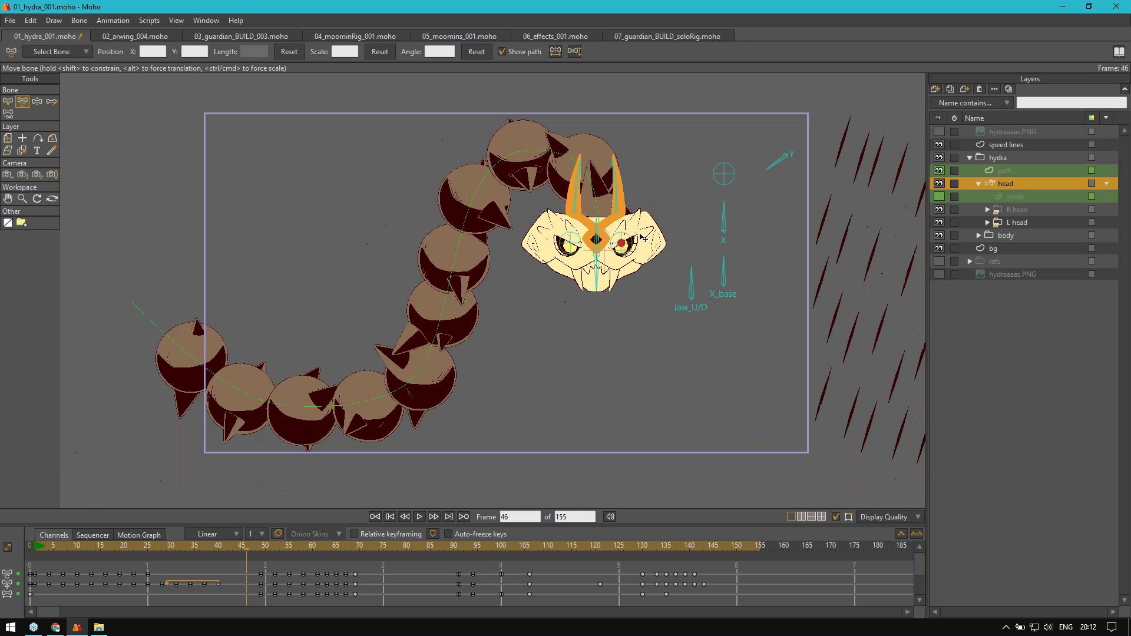
drag(920, 303, 882, 305)
ctrl+alt+click(829, 270)
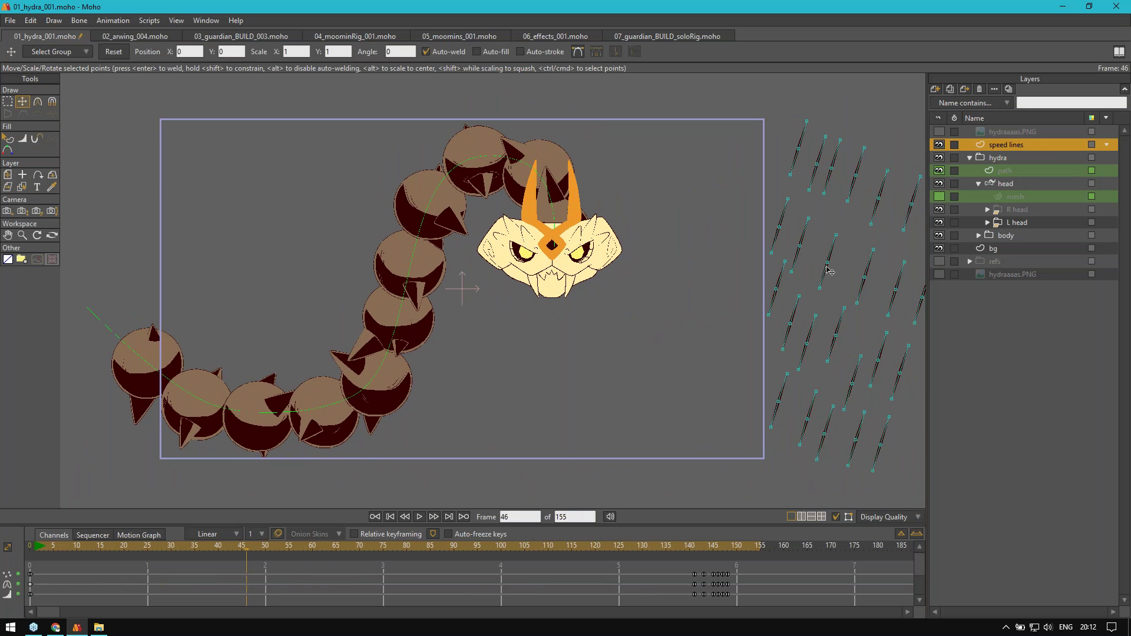
drag(294, 548, 237, 557)
click(1003, 182)
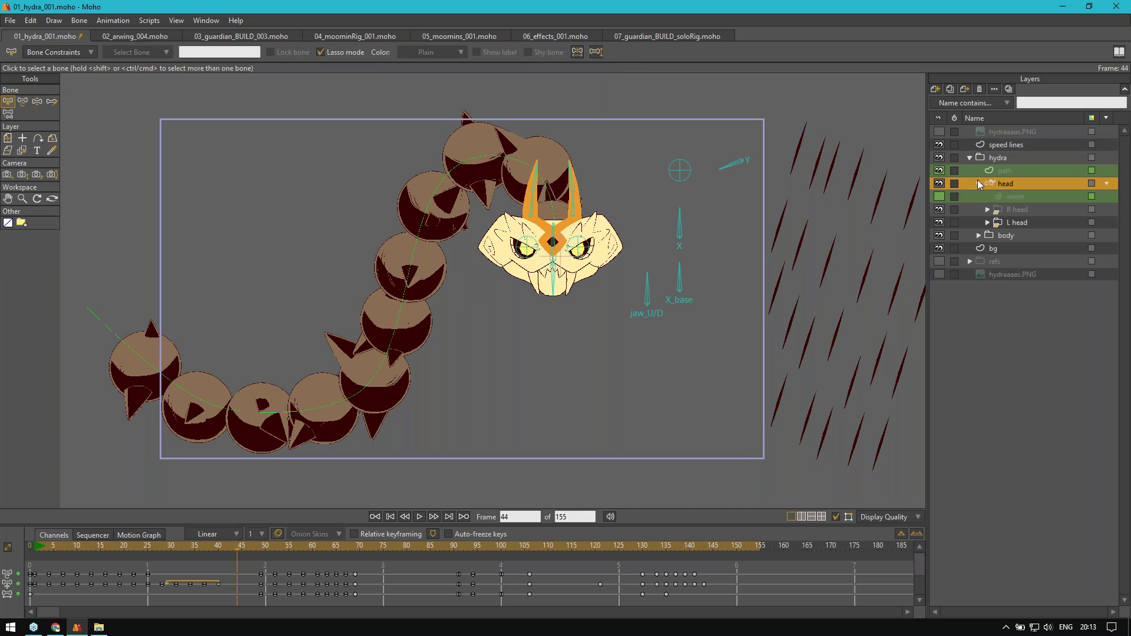
Step: Collapse the head group and select the hydra layer
click(979, 183)
click(1005, 158)
scroll(512, 293, up, 2)
drag(522, 303, 545, 288)
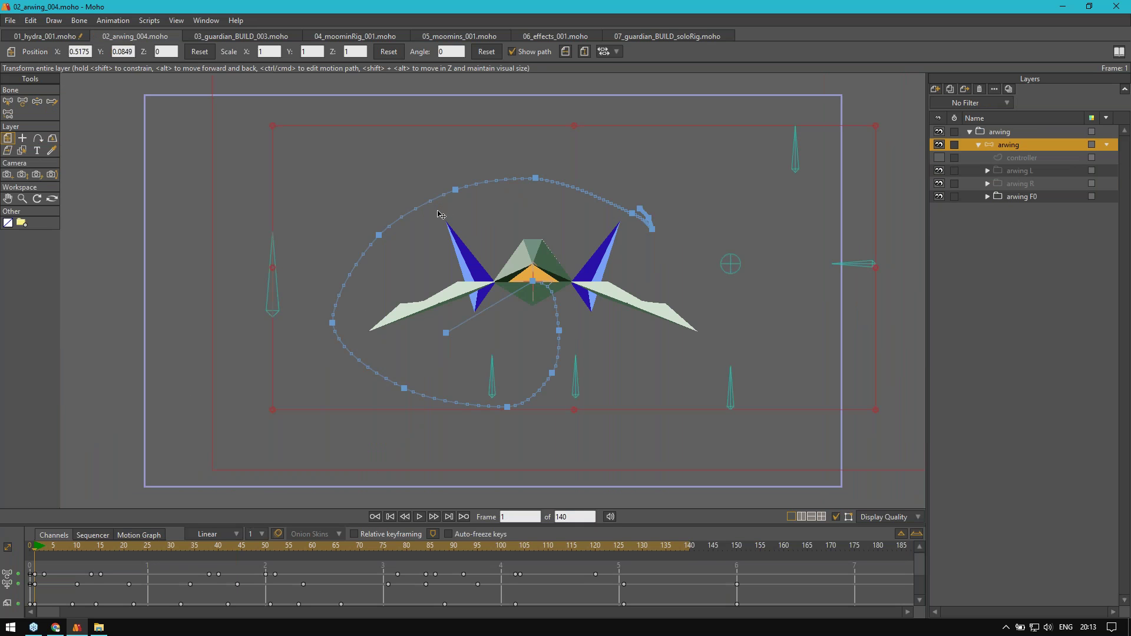
Step: Switch to 03_guardian_BUILD_003.moho and scrub through its animation to frame 159
key(z)
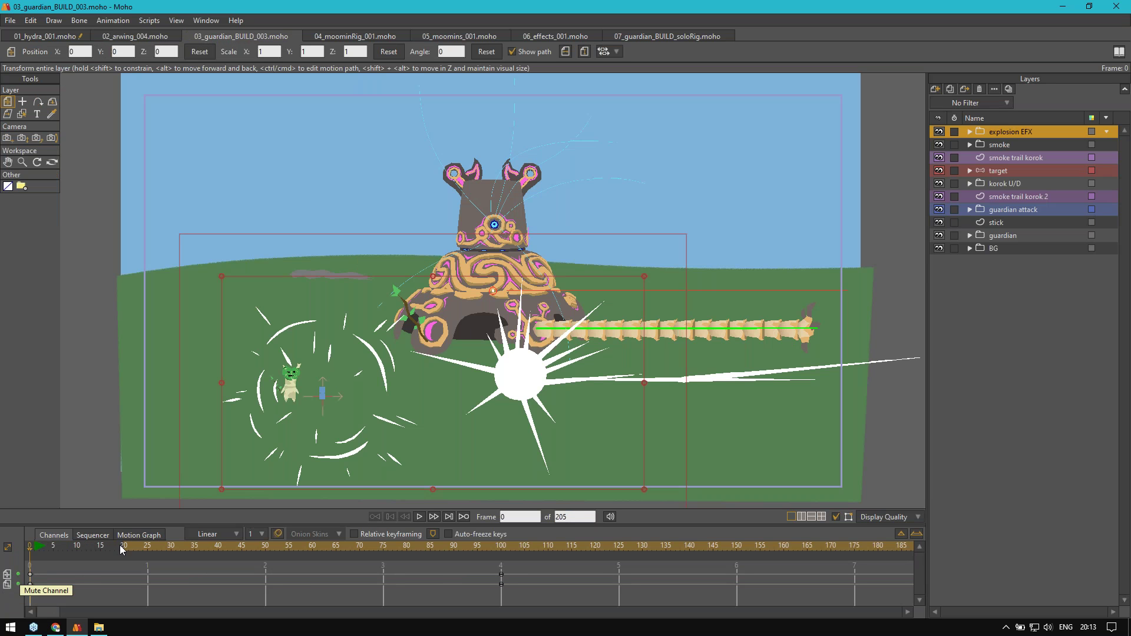
drag(125, 546, 148, 547)
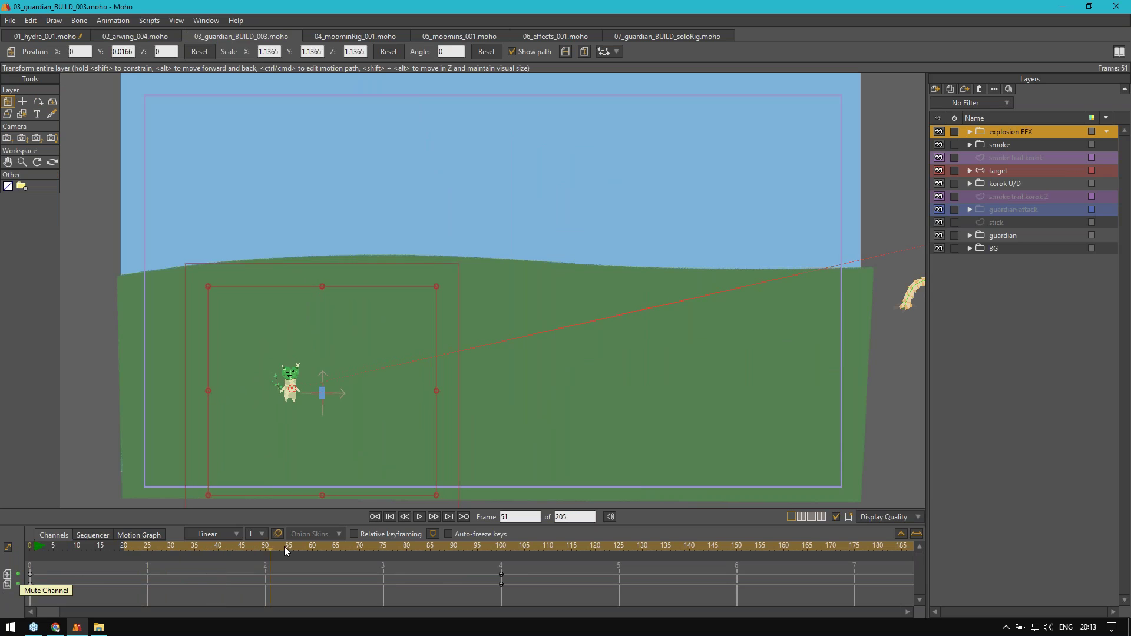
drag(479, 546, 779, 540)
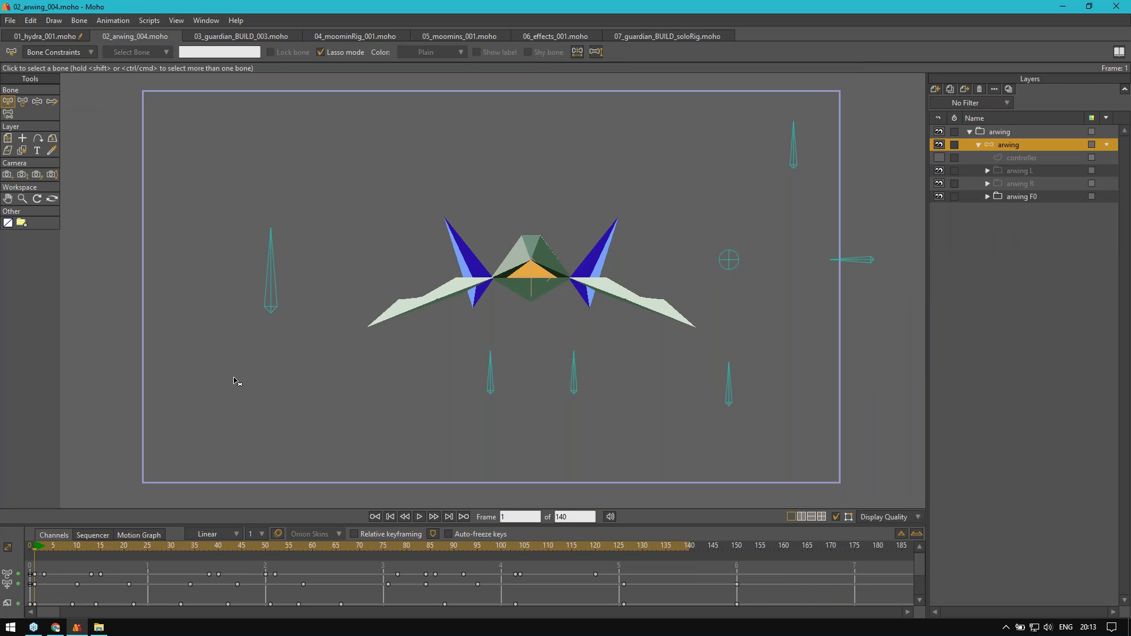
Step: In 02_arwing_004.moho, play the ship's flight animation and return to frame 1
key(space)
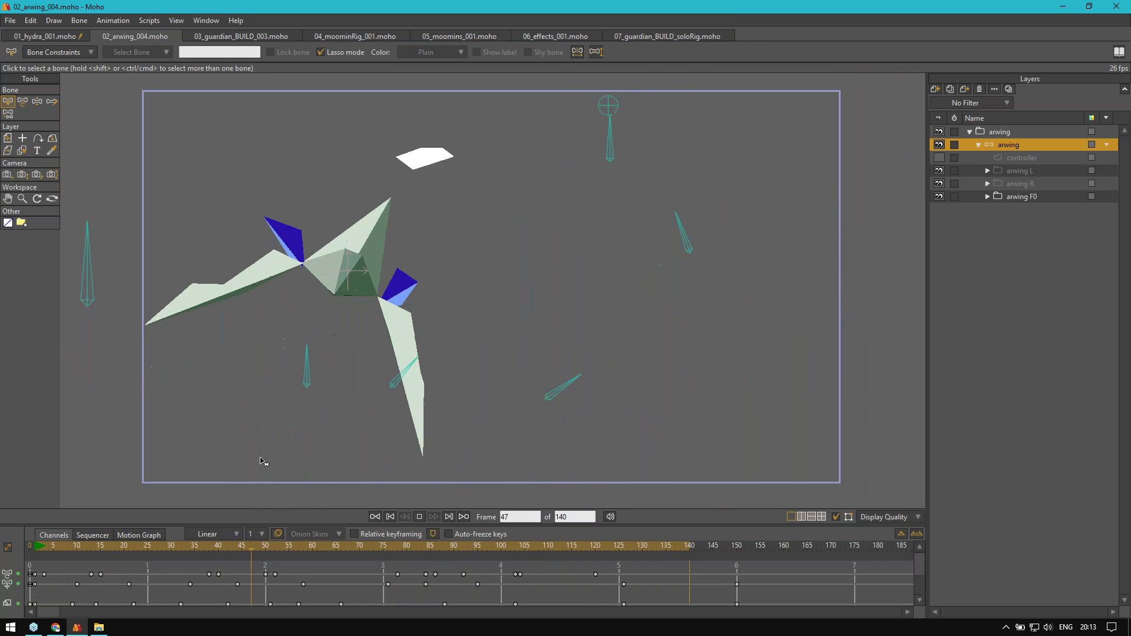
click(37, 552)
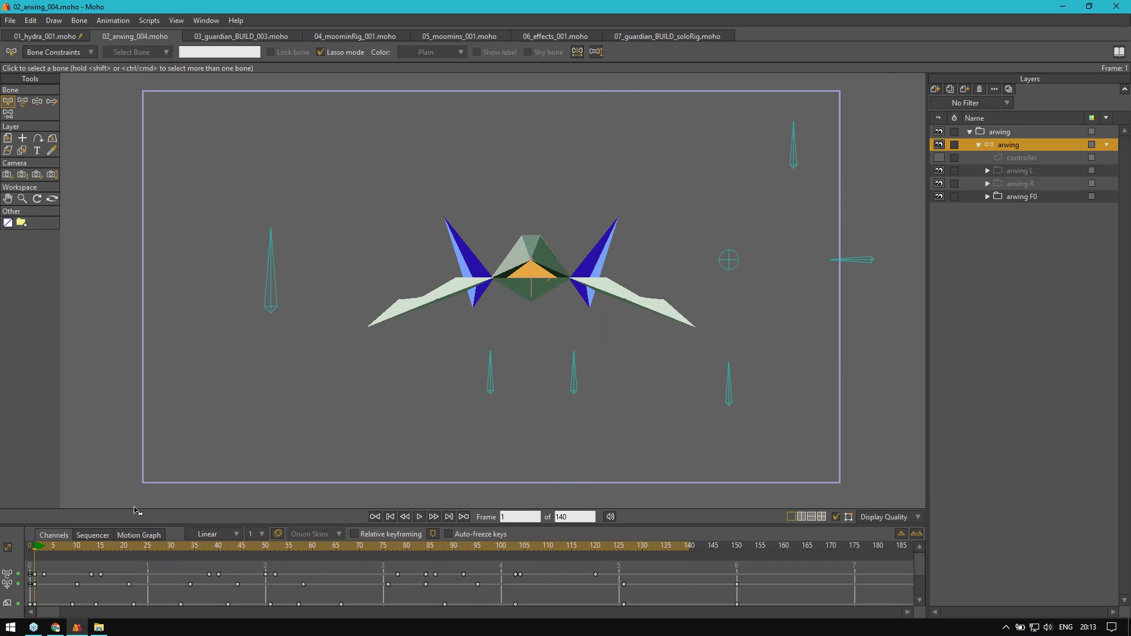
mouse_move(38, 551)
mouse_down()
mouse_move(645, 548)
mouse_move(58, 546)
mouse_move(391, 545)
mouse_move(440, 532)
mouse_move(566, 545)
mouse_move(55, 546)
mouse_move(522, 536)
mouse_move(35, 566)
mouse_up()
drag(531, 234, 495, 228)
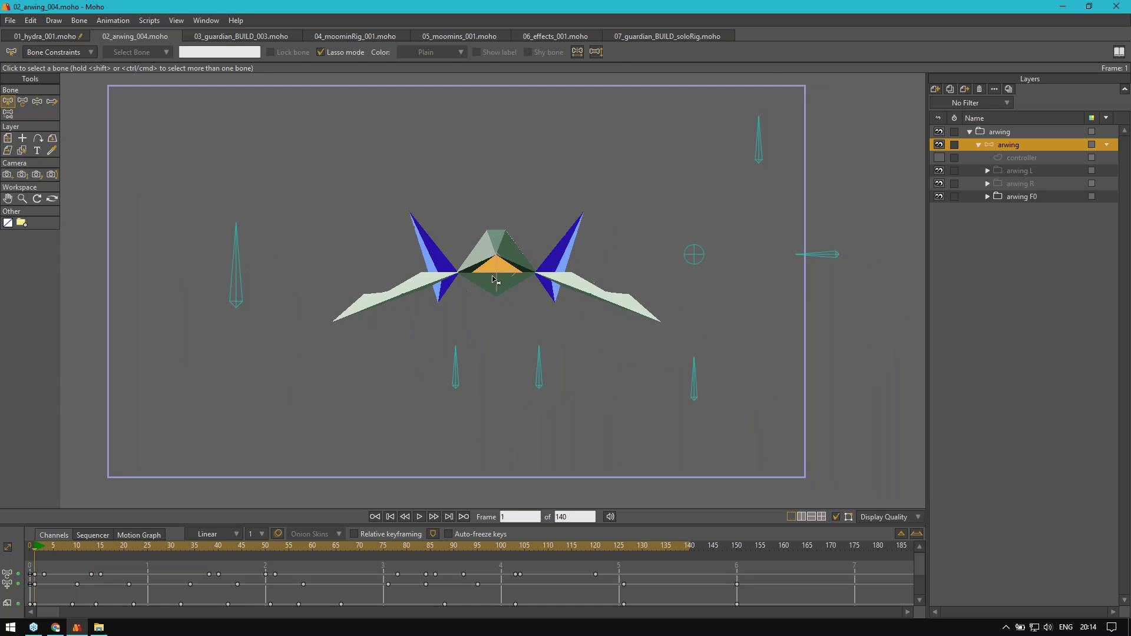
Step: Activate Transform Bone and enable Labels in the display quality details to show the arwing's bone names
key(t)
scroll(723, 262, up, 2)
click(885, 518)
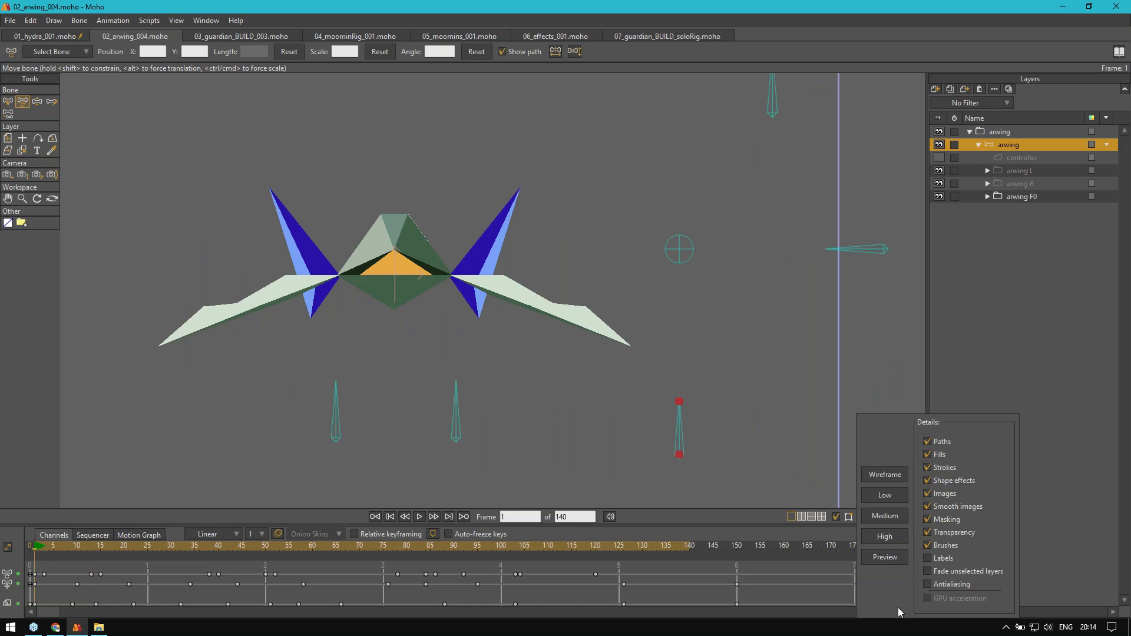
click(1055, 484)
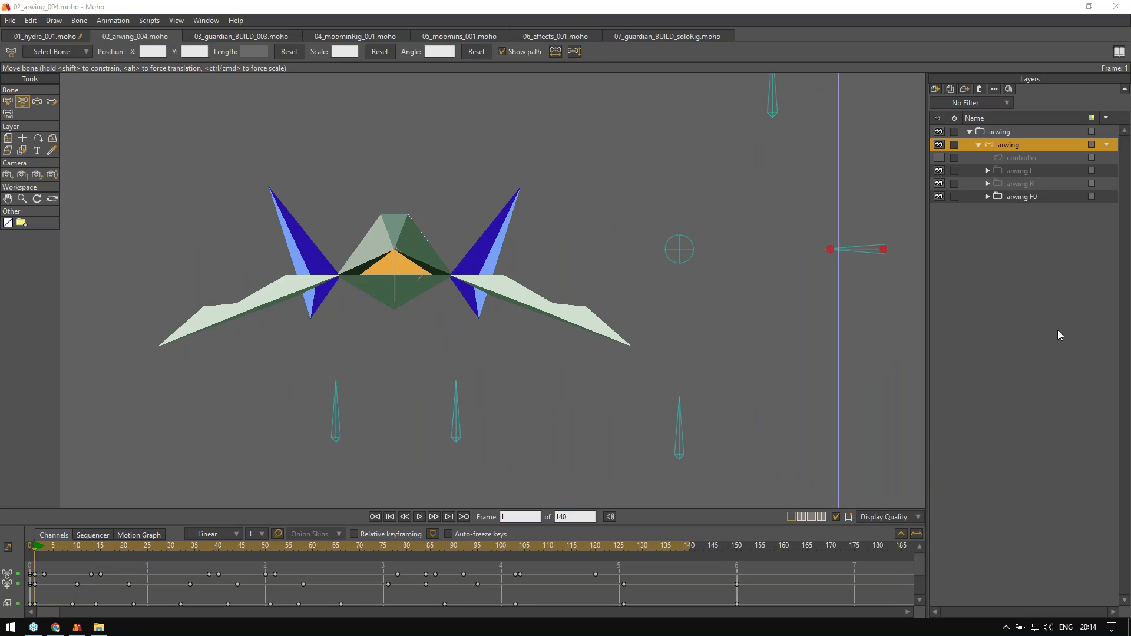
click(908, 522)
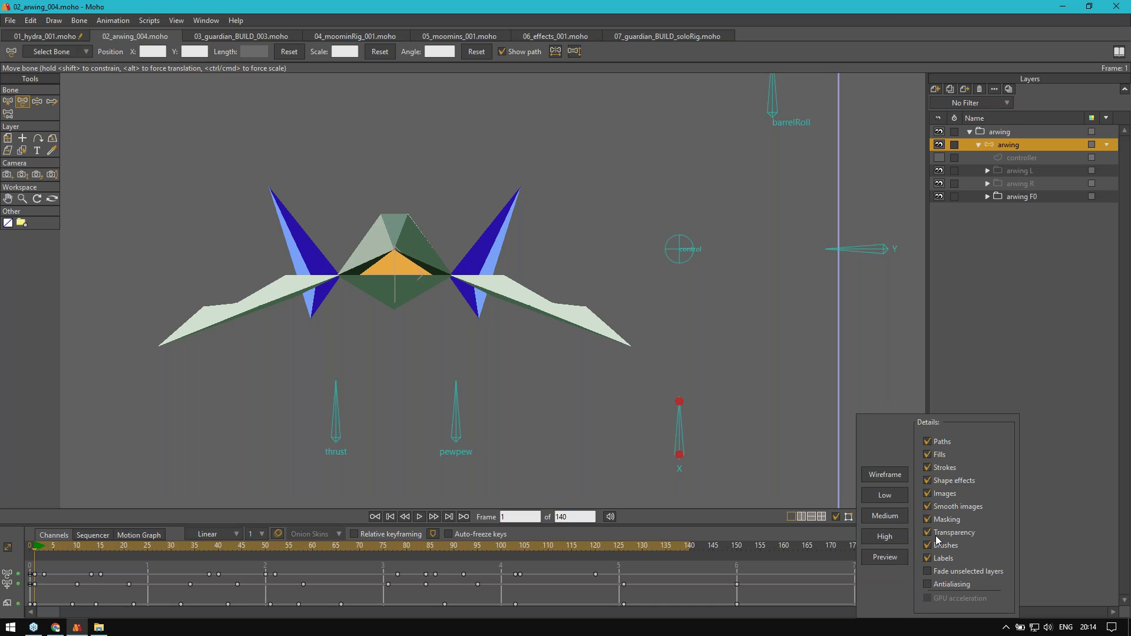
click(1002, 266)
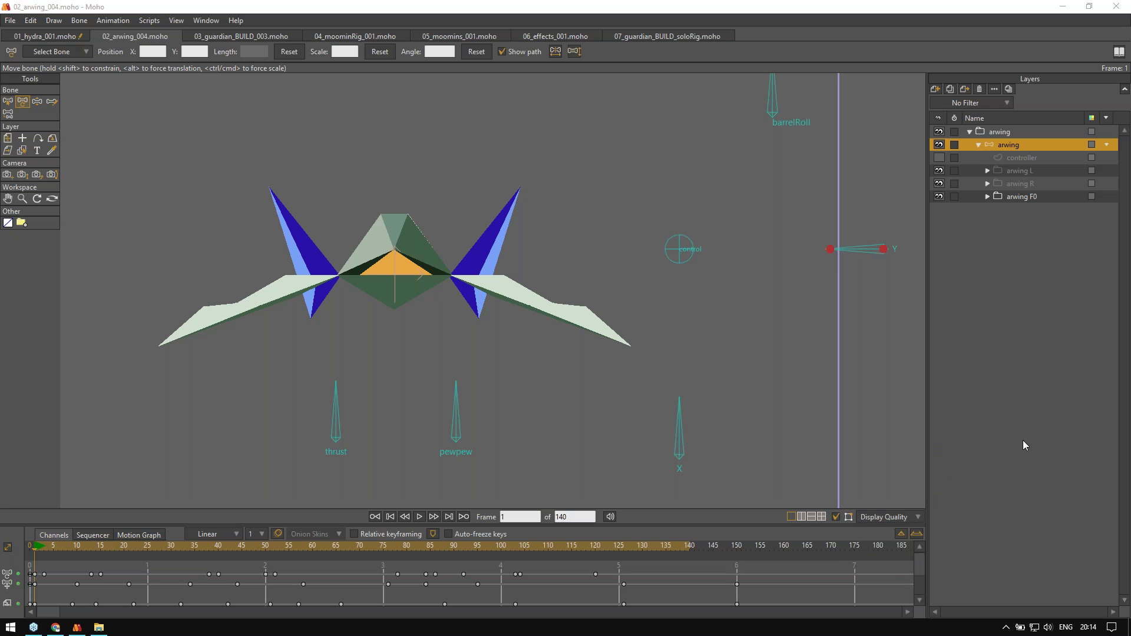
Step: Move the control bone around at frame 1 to test how it turns the ship, and undo the moves
scroll(654, 286, down, 2)
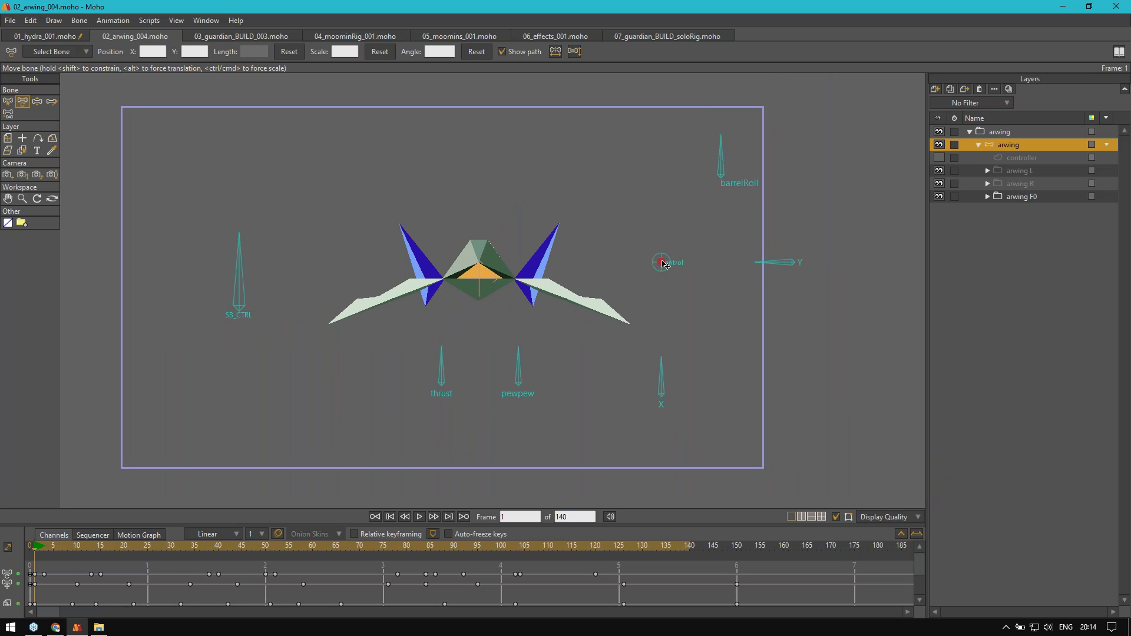
drag(664, 264, 644, 264)
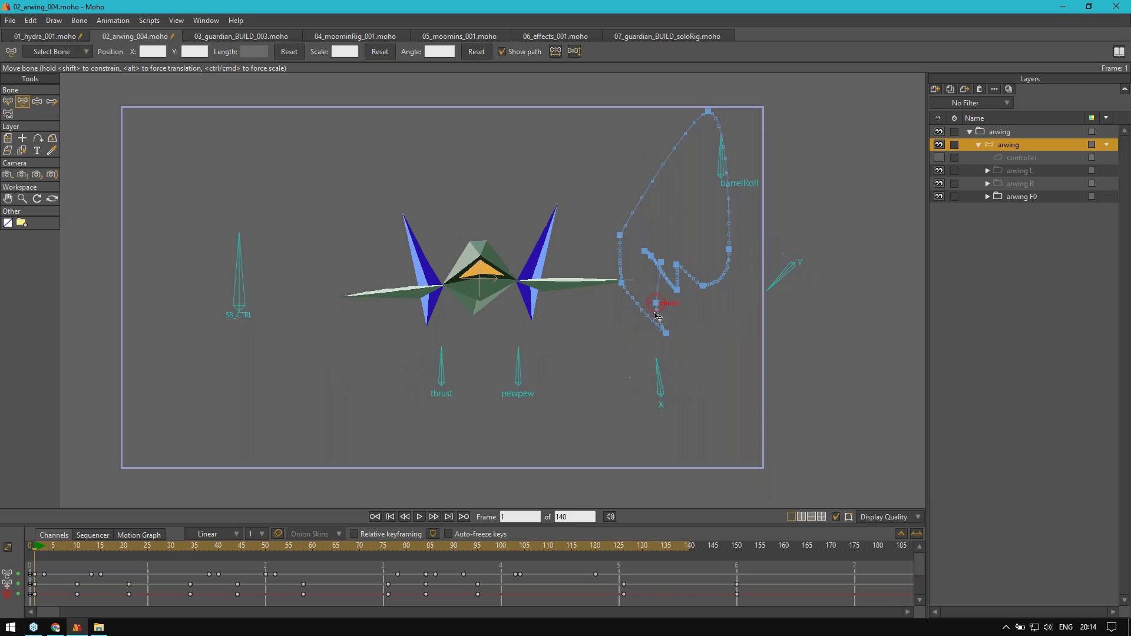
drag(749, 226, 547, 185)
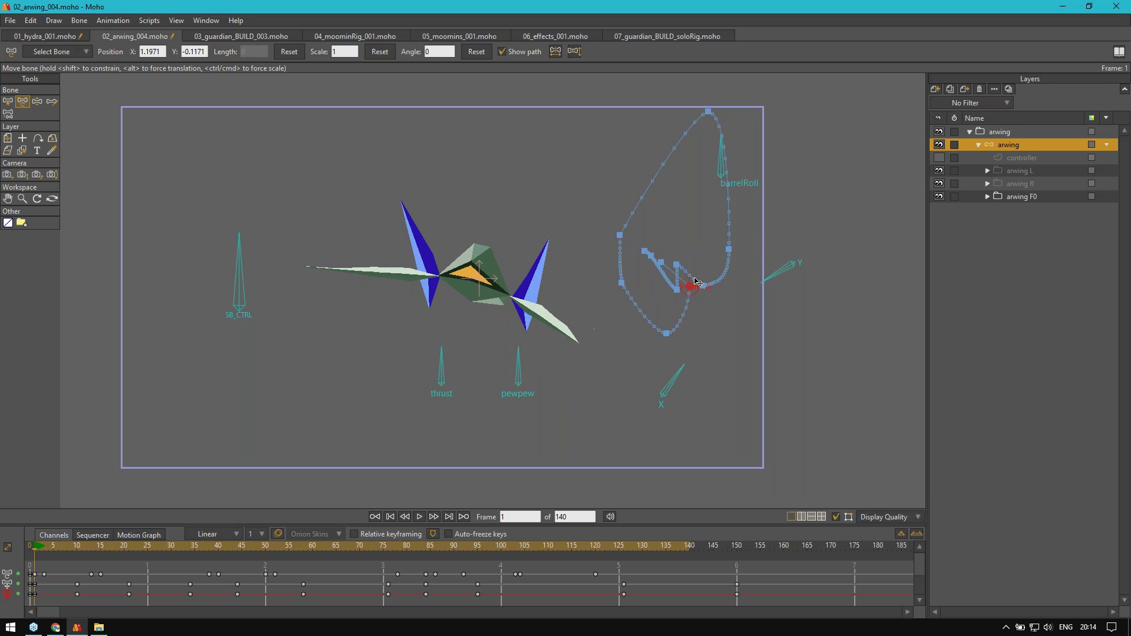
key(ctrl+z)
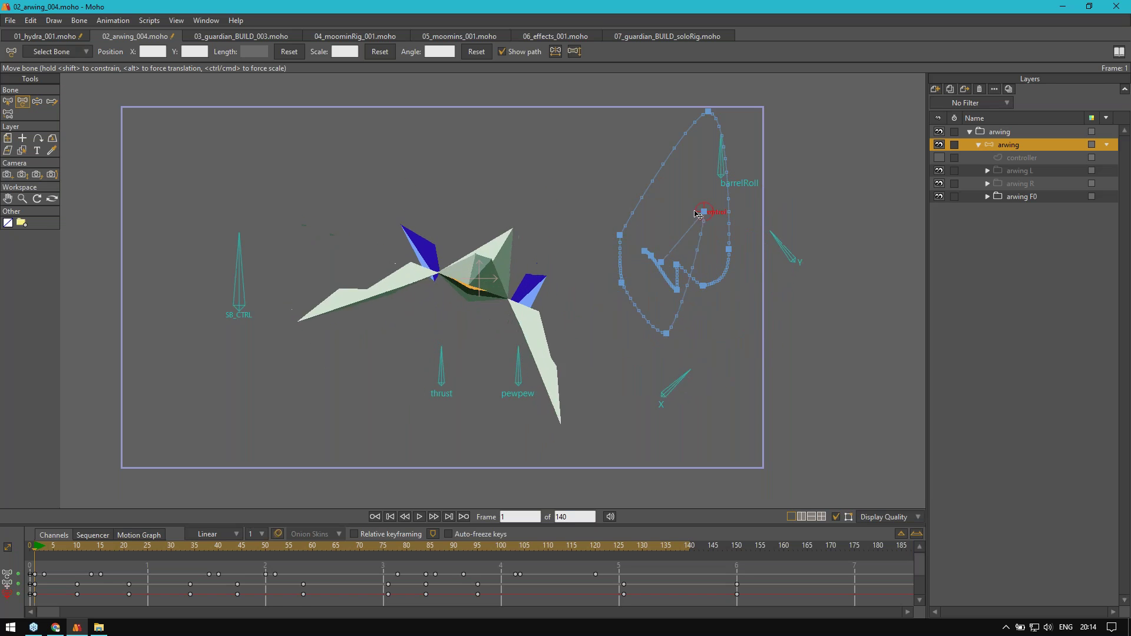
key(ctrl+z)
Step: Move the SB_CTRL bone to test how it shifts the whole ship, and undo the moves
click(252, 263)
drag(242, 307, 216, 320)
key(ctrl+z)
click(744, 159)
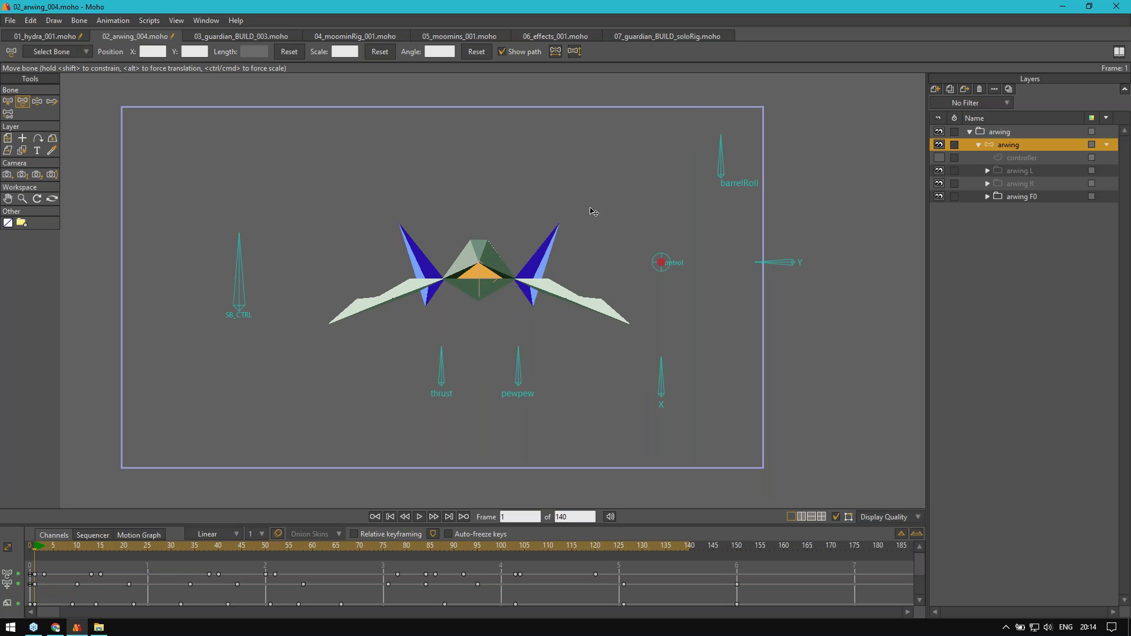
mouse_move(222, 330)
mouse_down()
mouse_move(237, 308)
mouse_move(236, 337)
mouse_up()
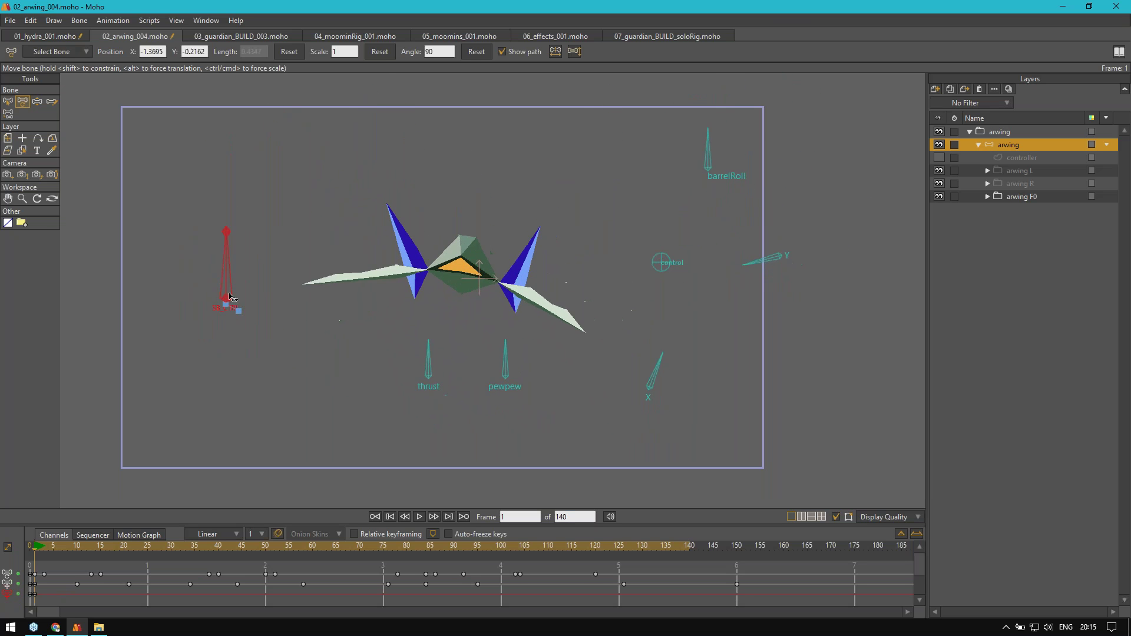
key(ctrl+z)
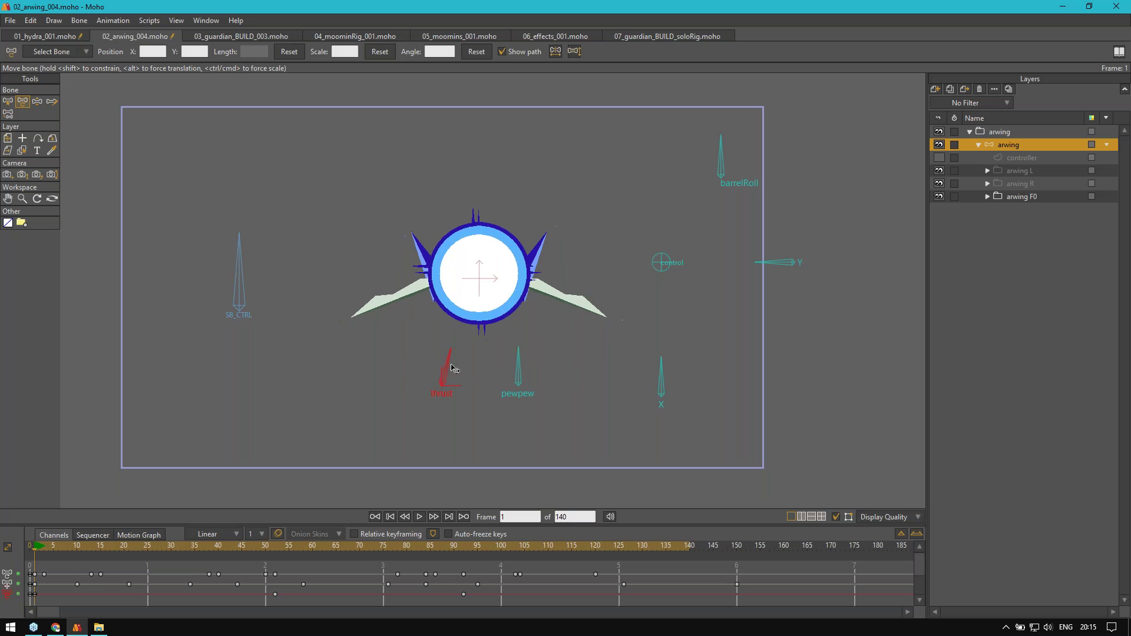
Step: Rotate the thrust, pewpew and barrelRoll bones in turn to test their effects, undoing each change
drag(439, 363, 456, 380)
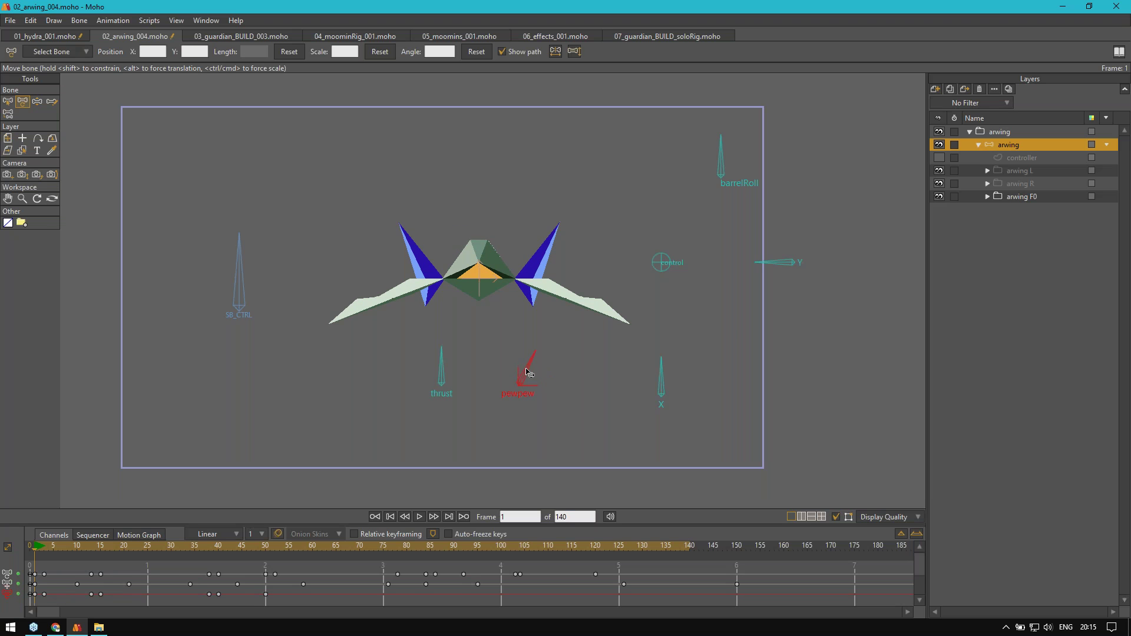
drag(719, 163, 779, 223)
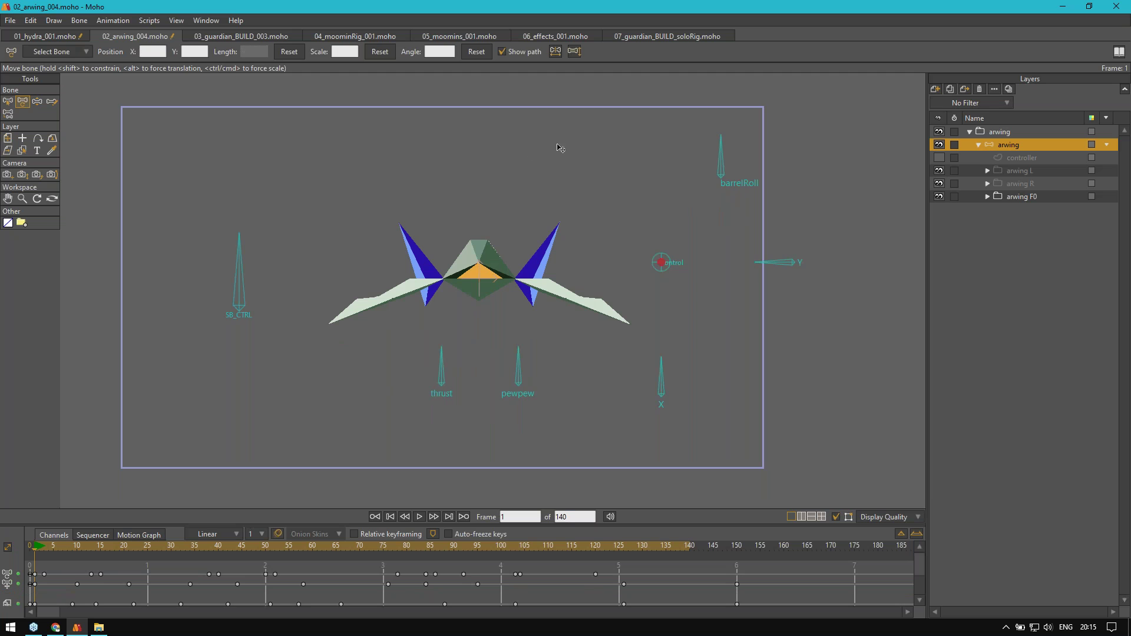
Step: Activate Select Bone, select the arwing F0 group, and reselect the arwing bone layer
key(b)
click(1023, 198)
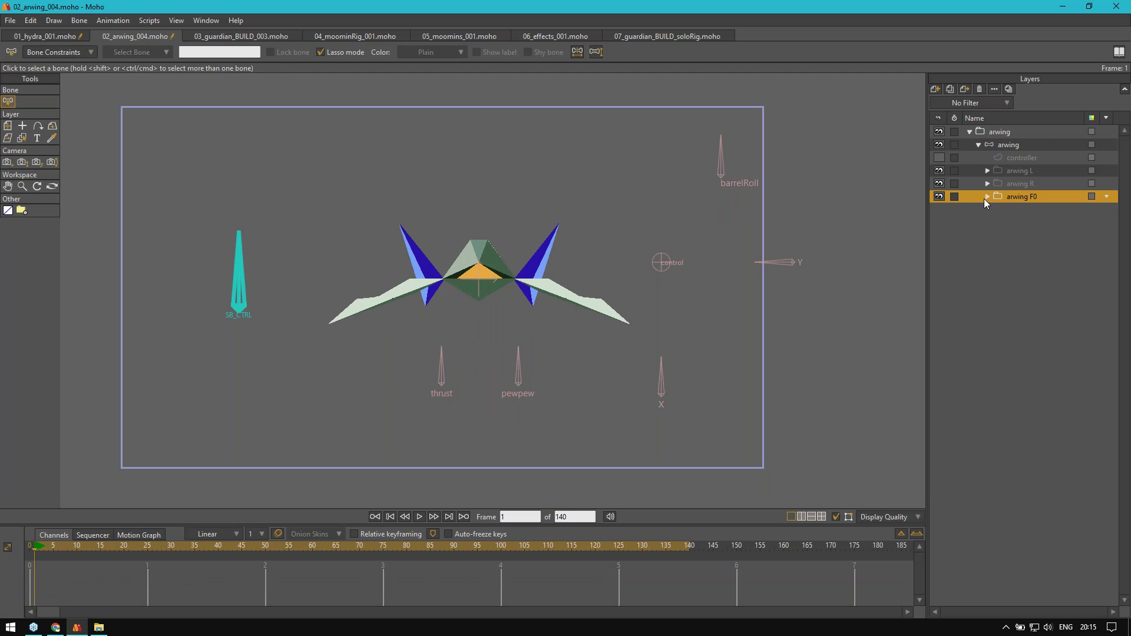
click(1000, 146)
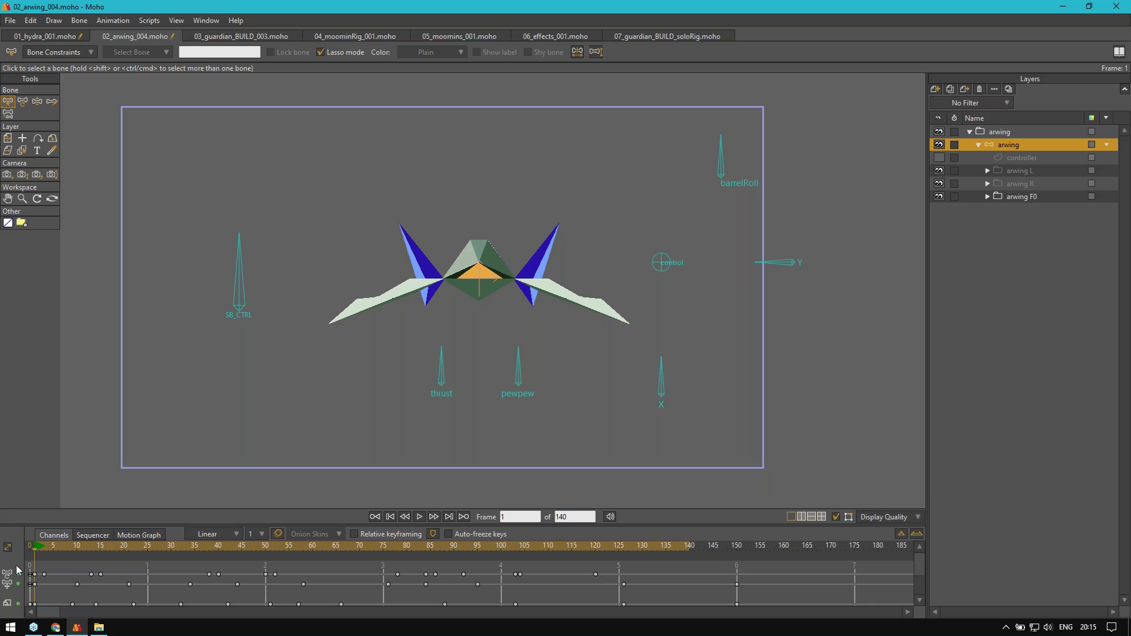
Step: Play the arwing animation from frame 1, jump to frame 28, and scrub back to frame 19
key(space)
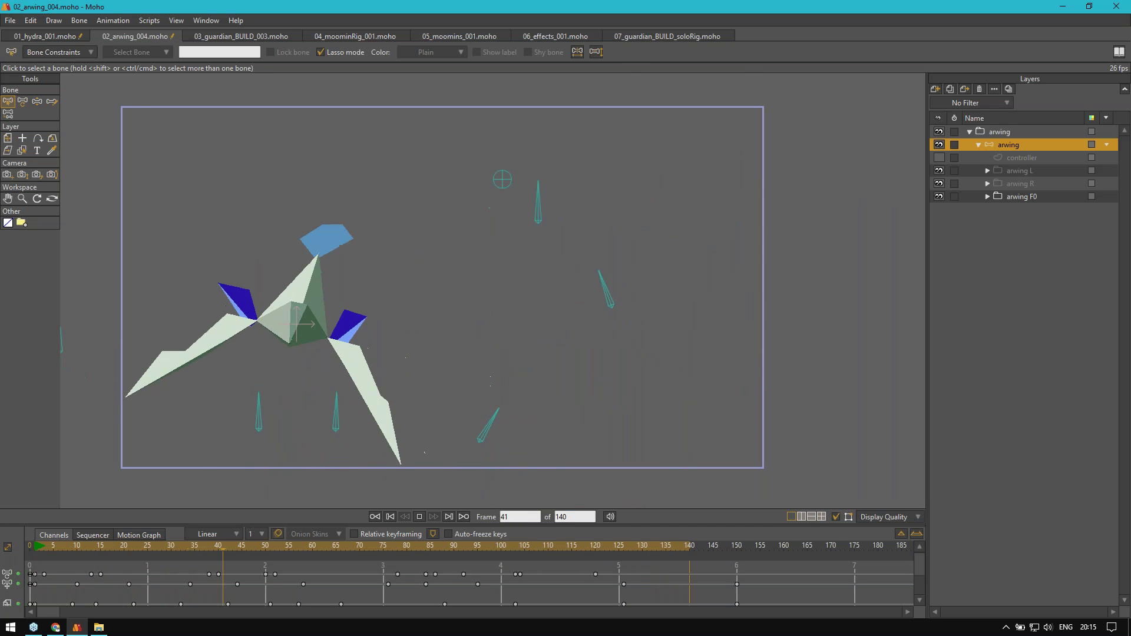
click(161, 547)
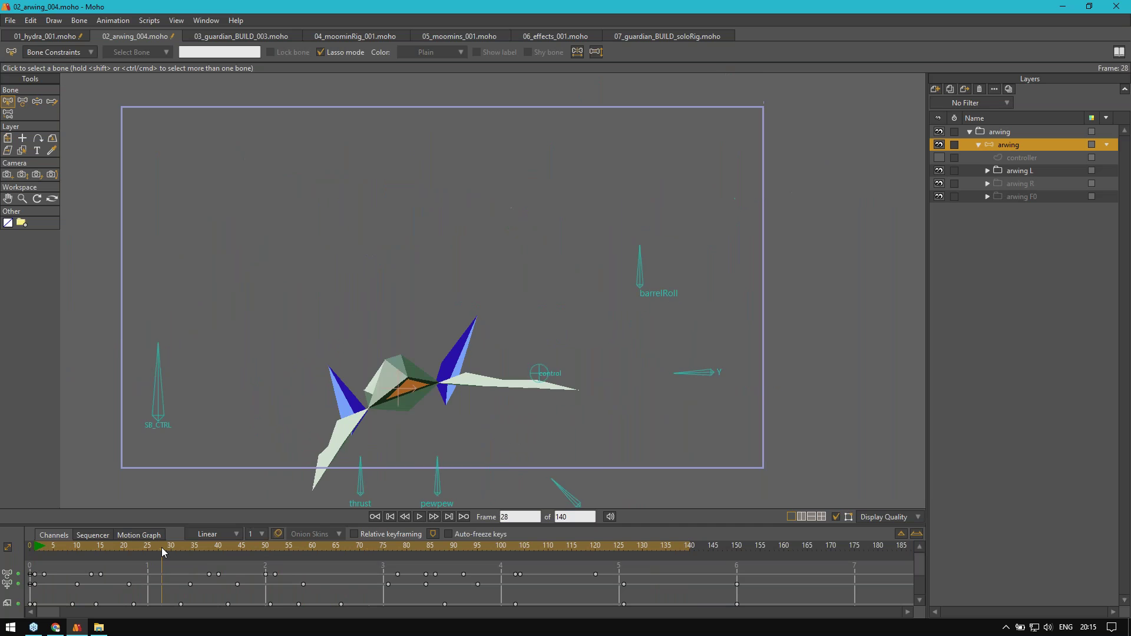
drag(164, 551, 119, 552)
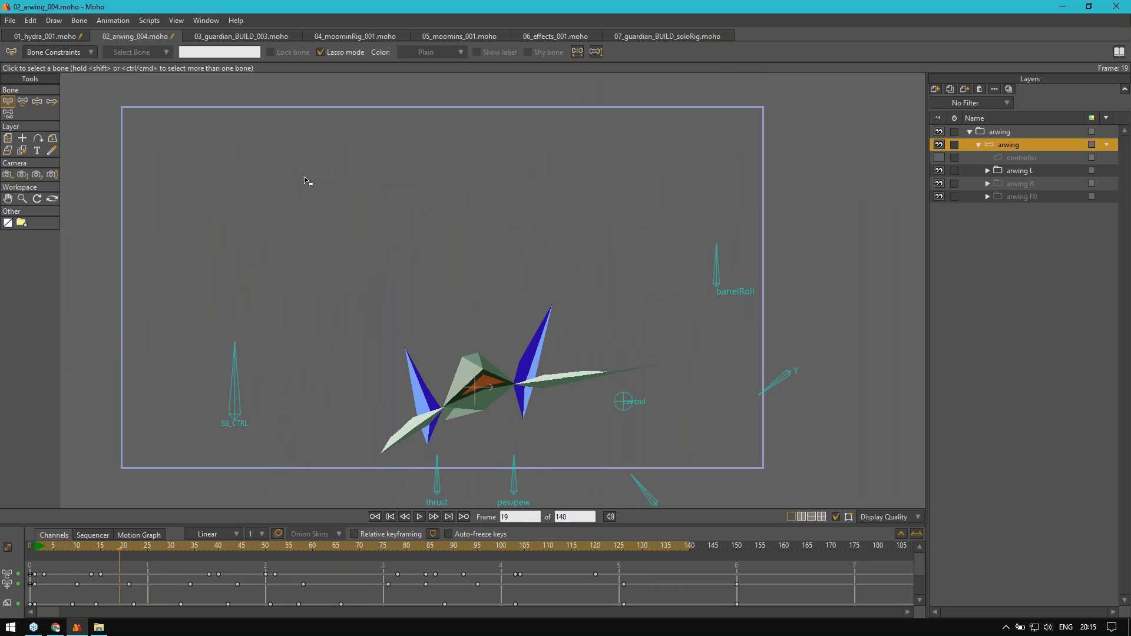
Step: Switch to 03_guardian_BUILD_003.moho and play the animation from frame 20, then stop it
click(255, 35)
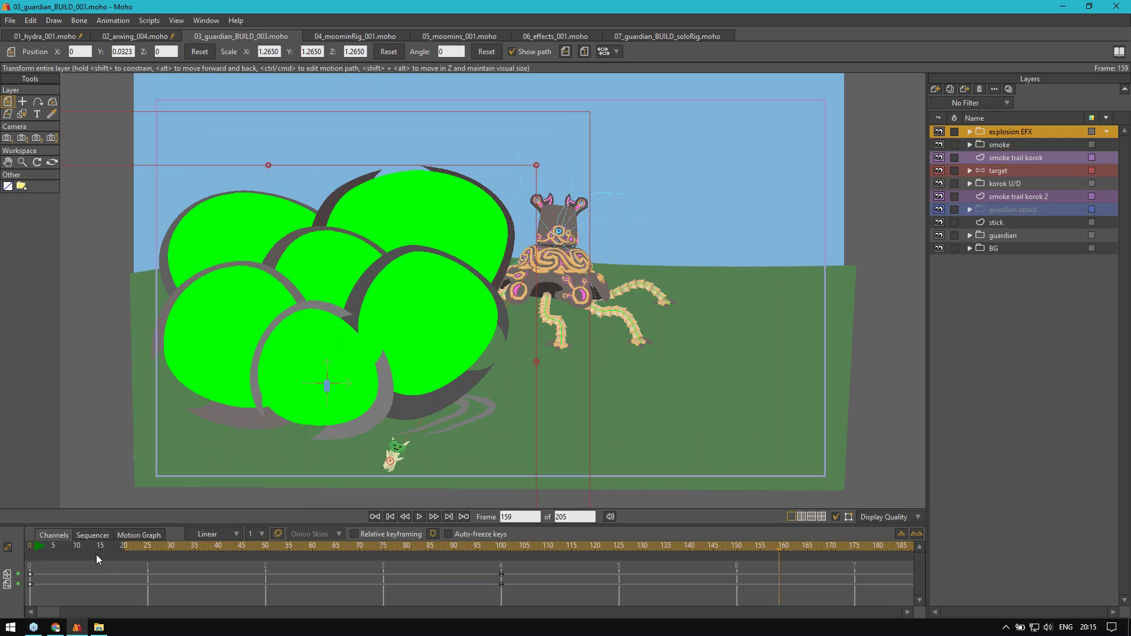
click(126, 546)
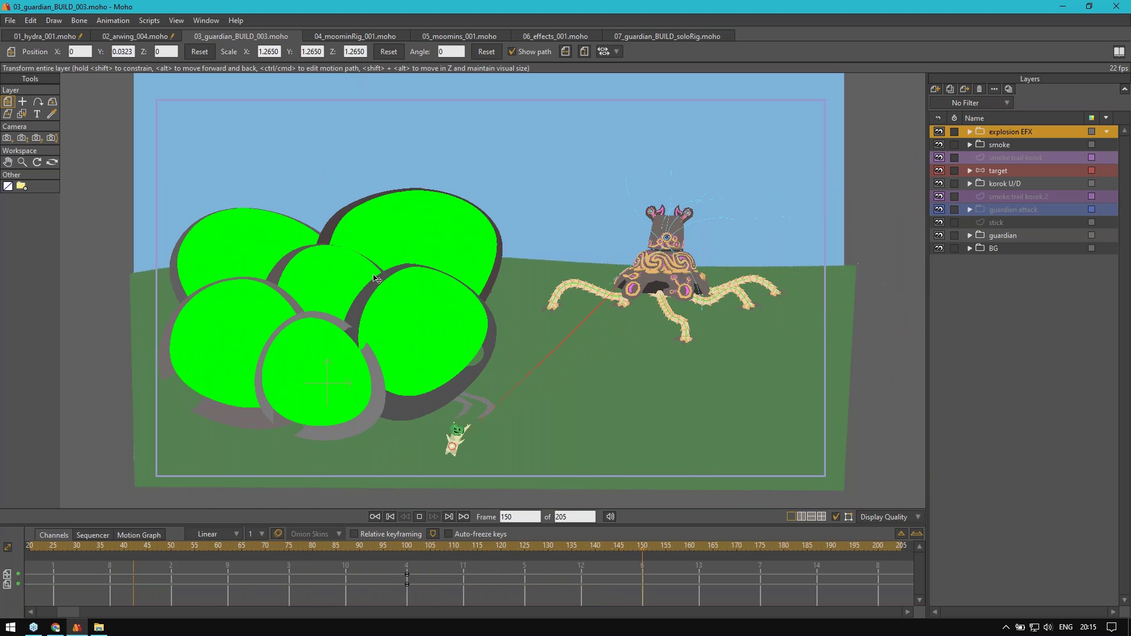
key(space)
Step: Scrub the guardian animation to frame 173, then back to frame 169 to inspect the guardian's pose
drag(668, 573, 620, 577)
drag(751, 546, 704, 555)
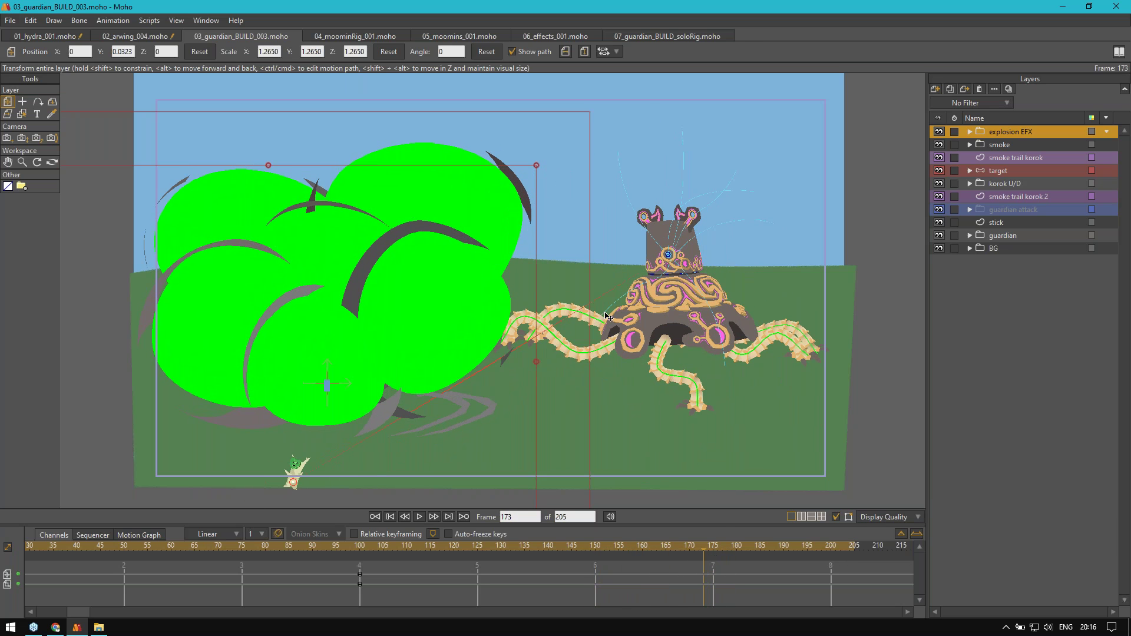
drag(698, 548, 684, 548)
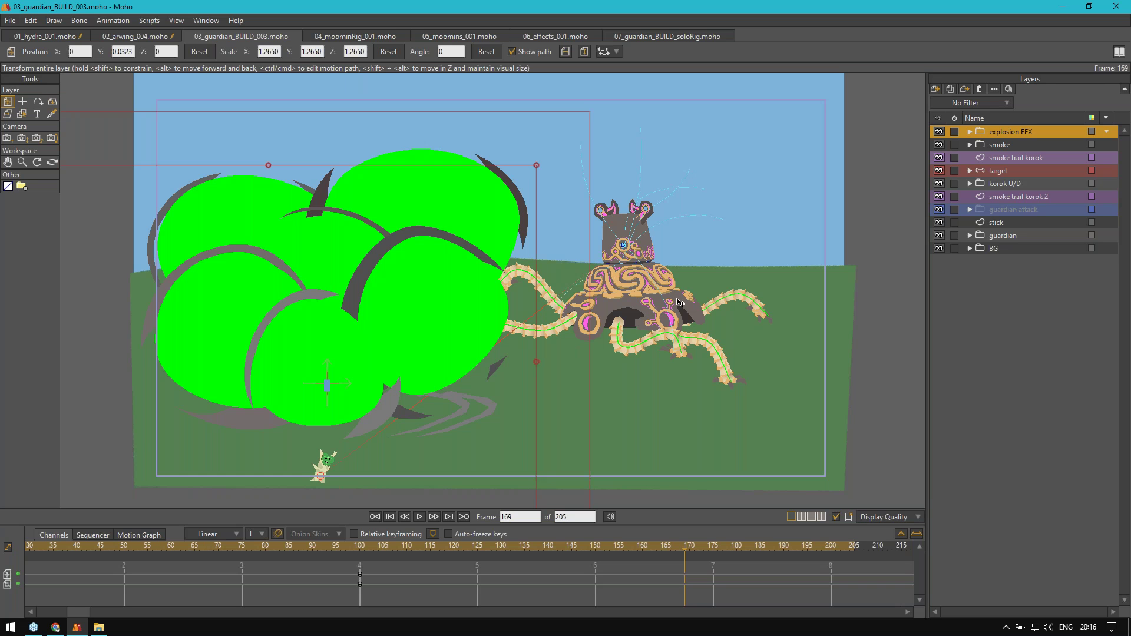
Step: Scrub back to an earlier part of the guardian shot, play it through the attack, and return to frame 100
drag(676, 544, 440, 548)
key(space)
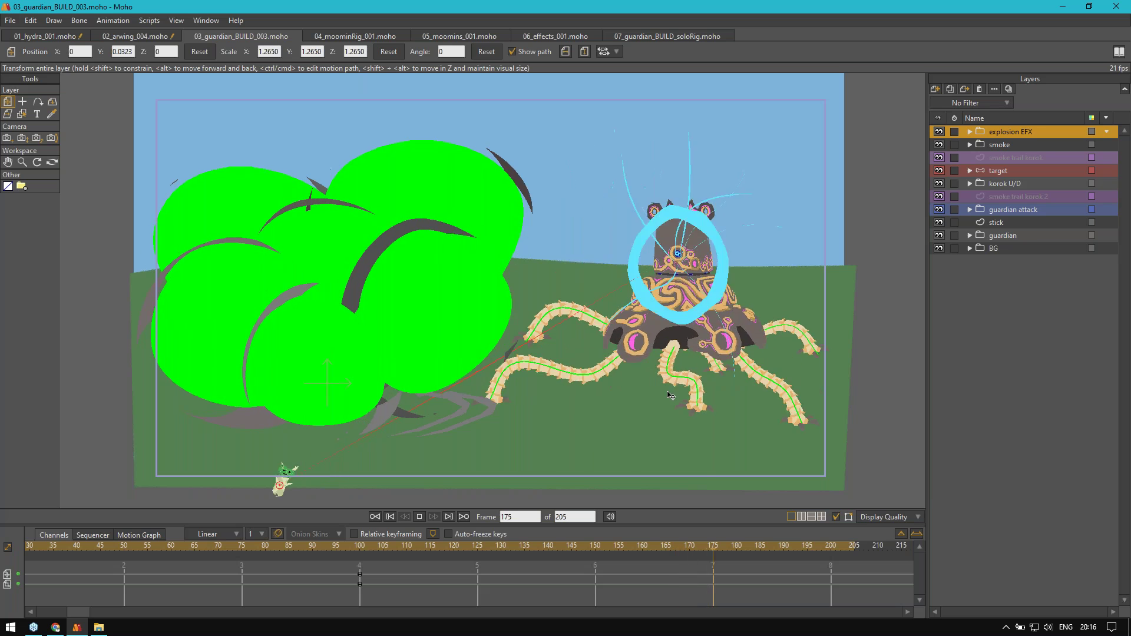
click(361, 548)
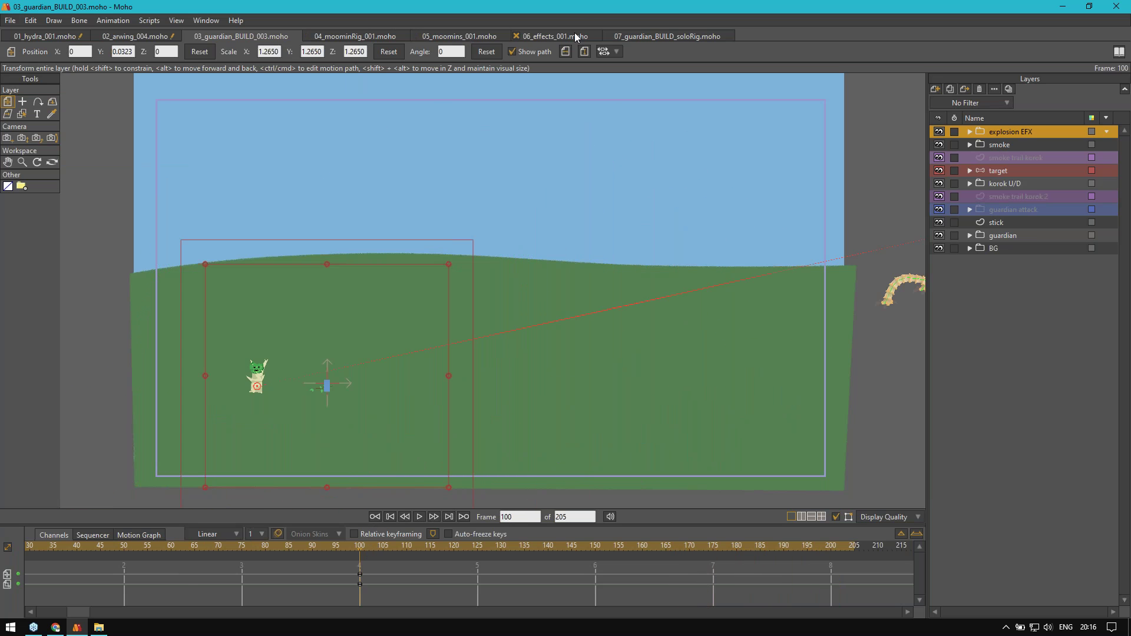
Step: Switch to the 07_guardian_BUILD_soloRig.moho document
click(649, 35)
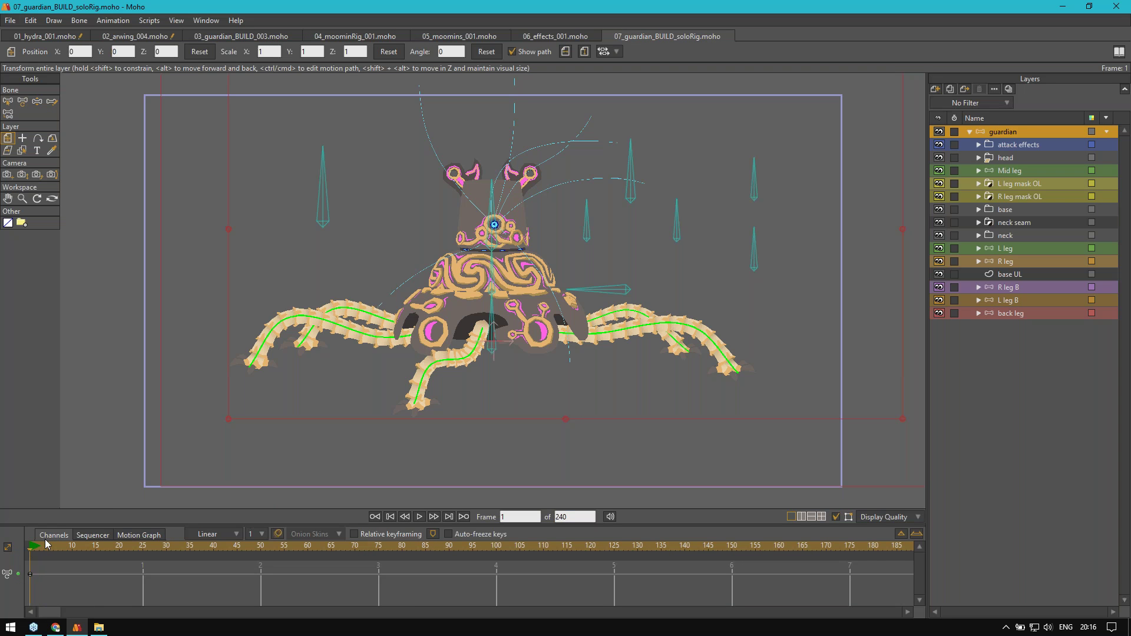
Step: Toggle the guardian layer's visibility off and back on, and enable Labels in the display quality details
drag(529, 346, 535, 353)
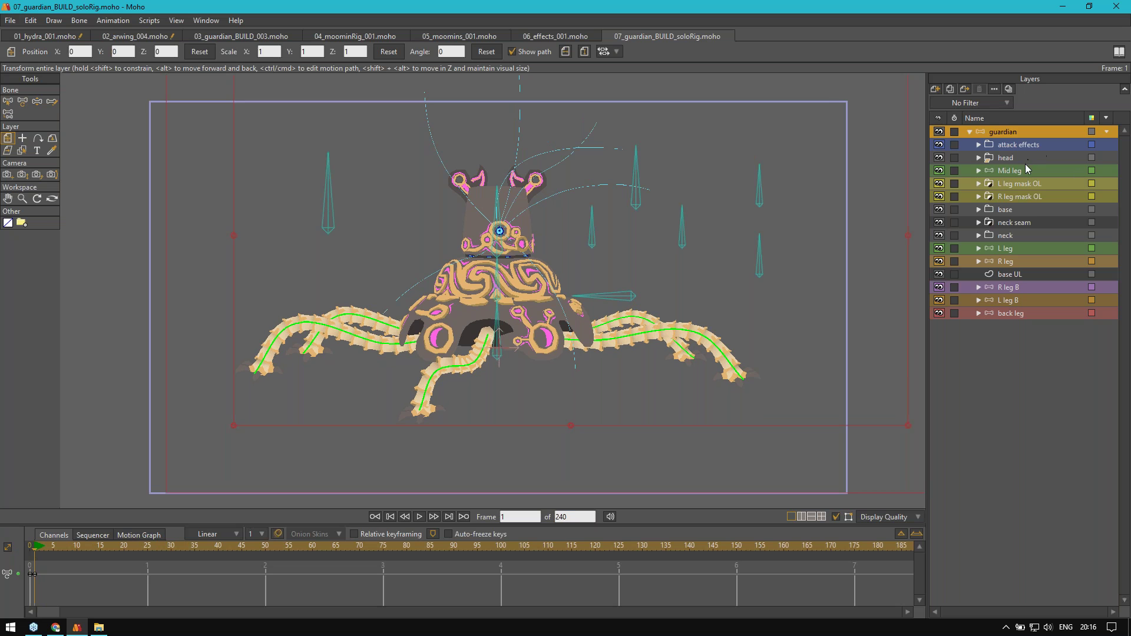
click(938, 132)
click(938, 131)
click(938, 131)
click(938, 131)
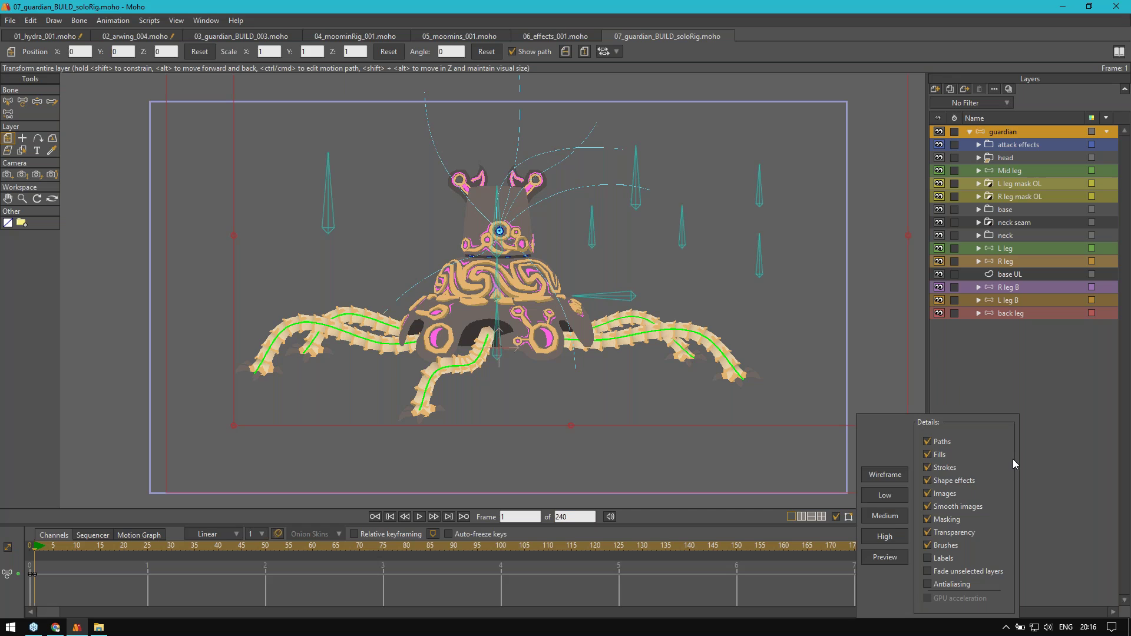
click(917, 517)
click(943, 560)
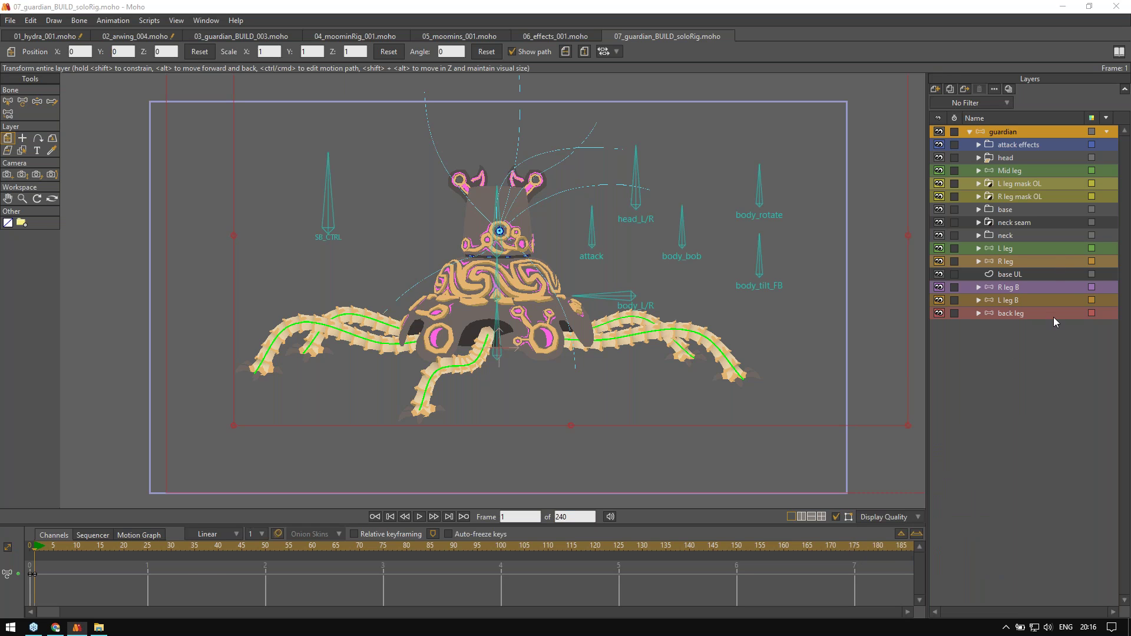
Step: Try the body_rotate and body_L/R control bones with Transform Bone on the guardian, undoing each move
drag(594, 276, 581, 265)
scroll(580, 264, up, 1)
key(t)
drag(661, 172, 661, 211)
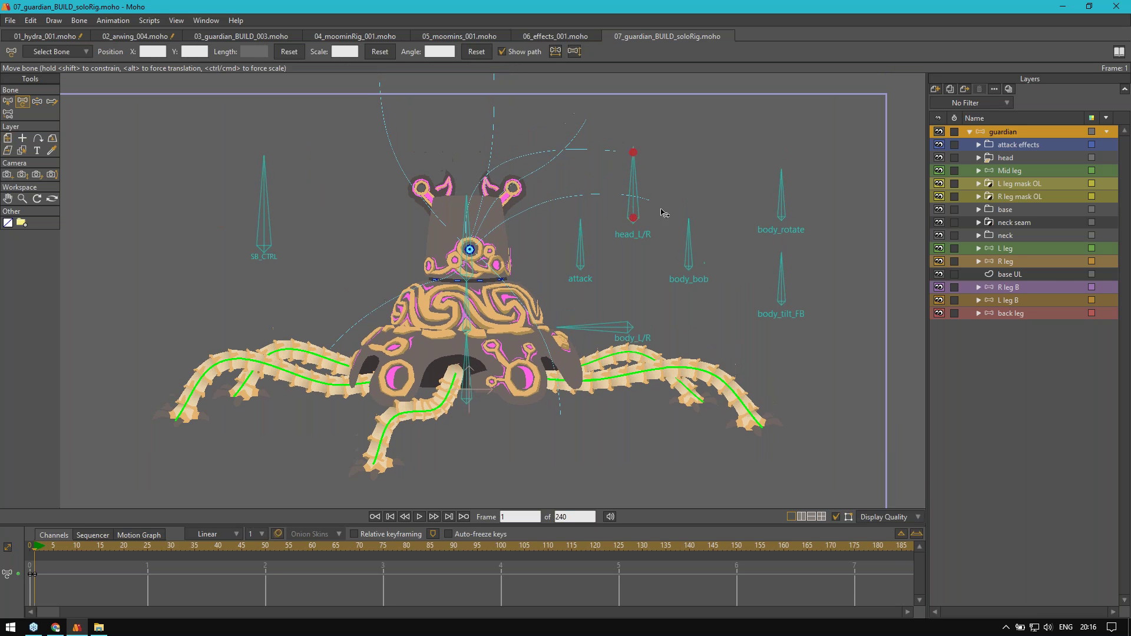
drag(791, 189, 808, 216)
key(ctrl+z)
drag(610, 334, 719, 343)
drag(676, 283, 611, 295)
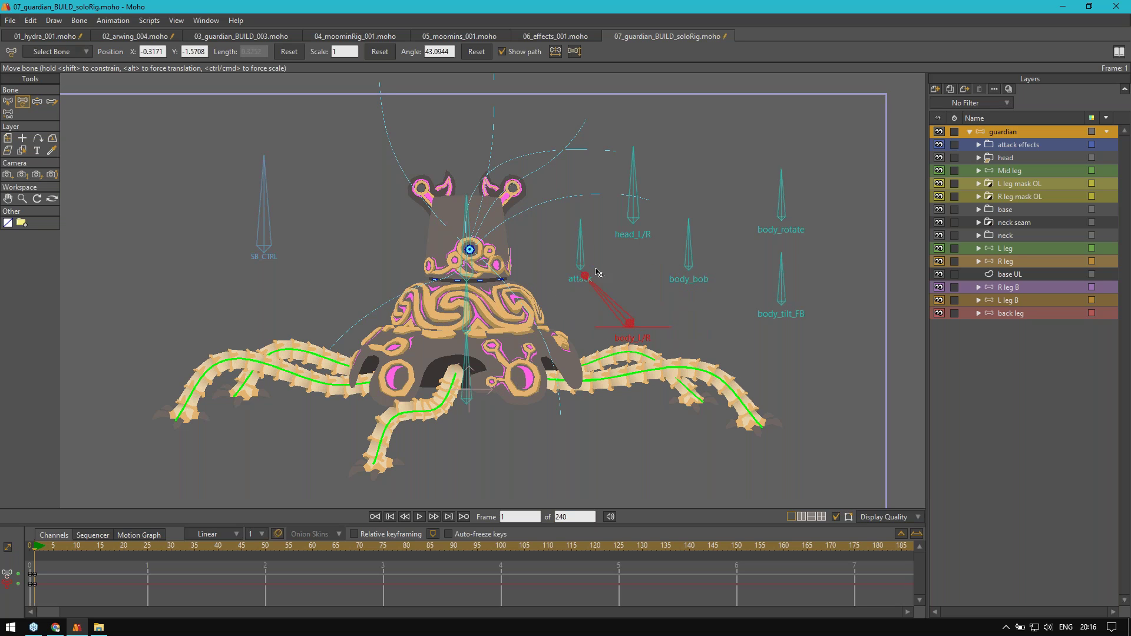
key(ctrl+z)
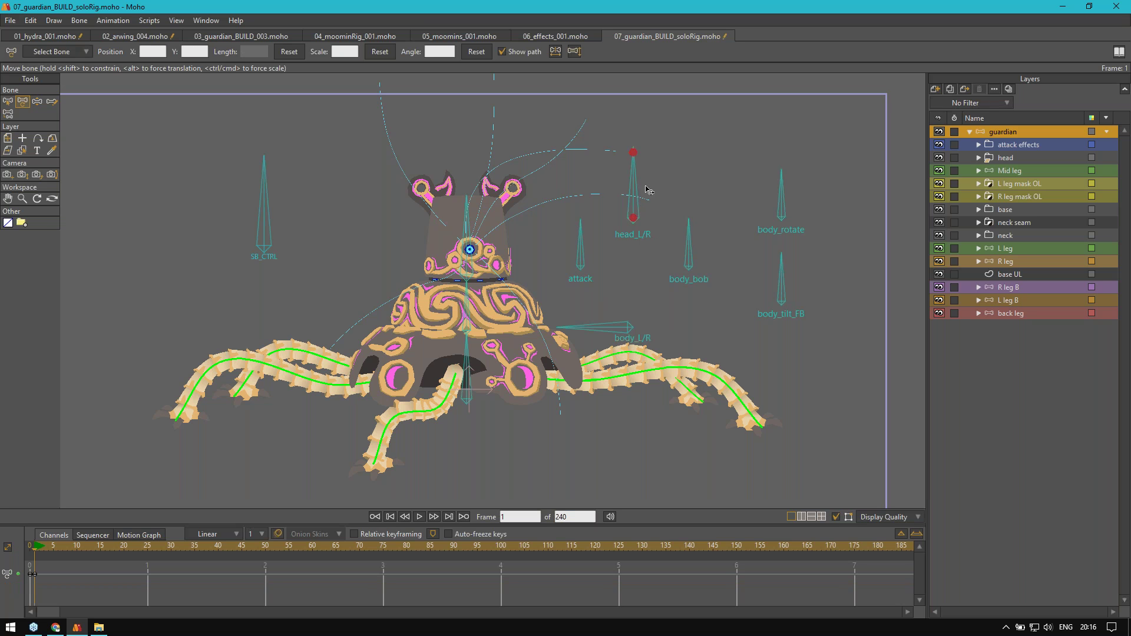
Step: Try the guardian's head_L/R and attack control bones, leaving the rig in its original pose
drag(654, 188, 713, 204)
drag(642, 154, 684, 162)
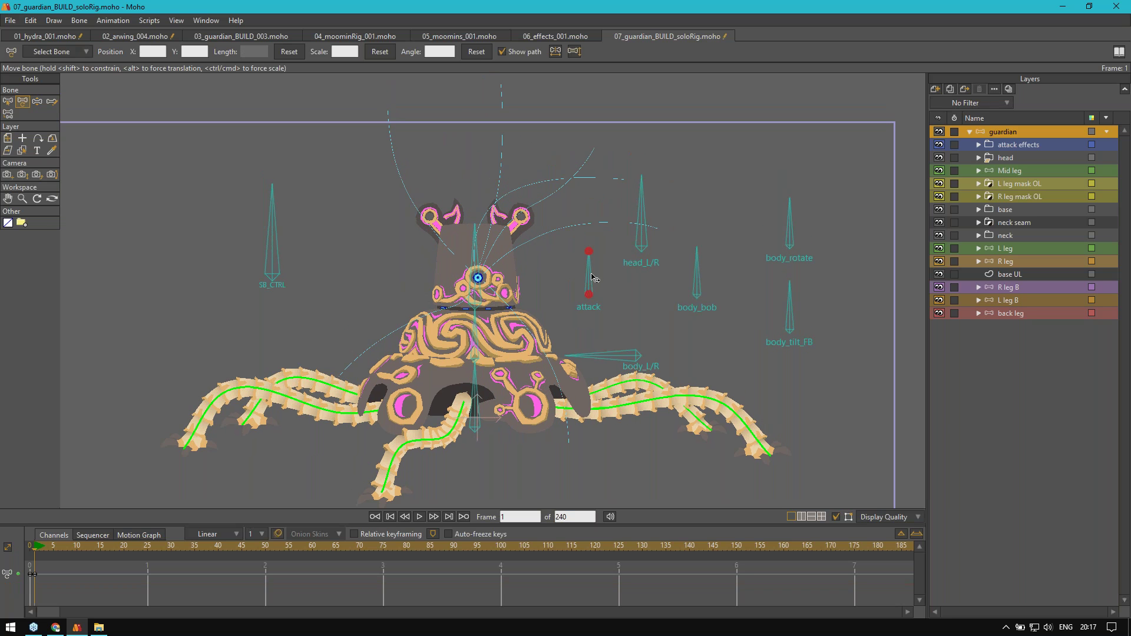
mouse_move(593, 278)
mouse_down()
mouse_move(610, 284)
mouse_move(572, 288)
mouse_move(595, 273)
mouse_up()
key(Return)
drag(693, 168, 699, 129)
drag(515, 269, 522, 251)
Step: Select the Mid leg layer briefly, toggle the L leg layer's visibility off and on, and select L leg
click(1002, 171)
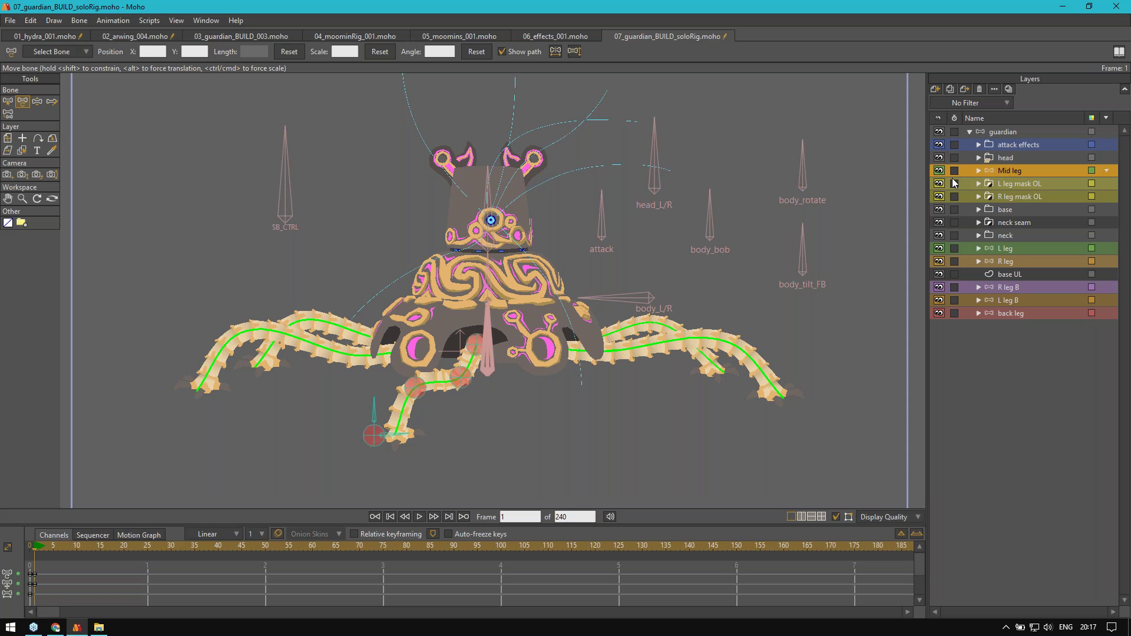
click(939, 250)
click(939, 249)
click(996, 250)
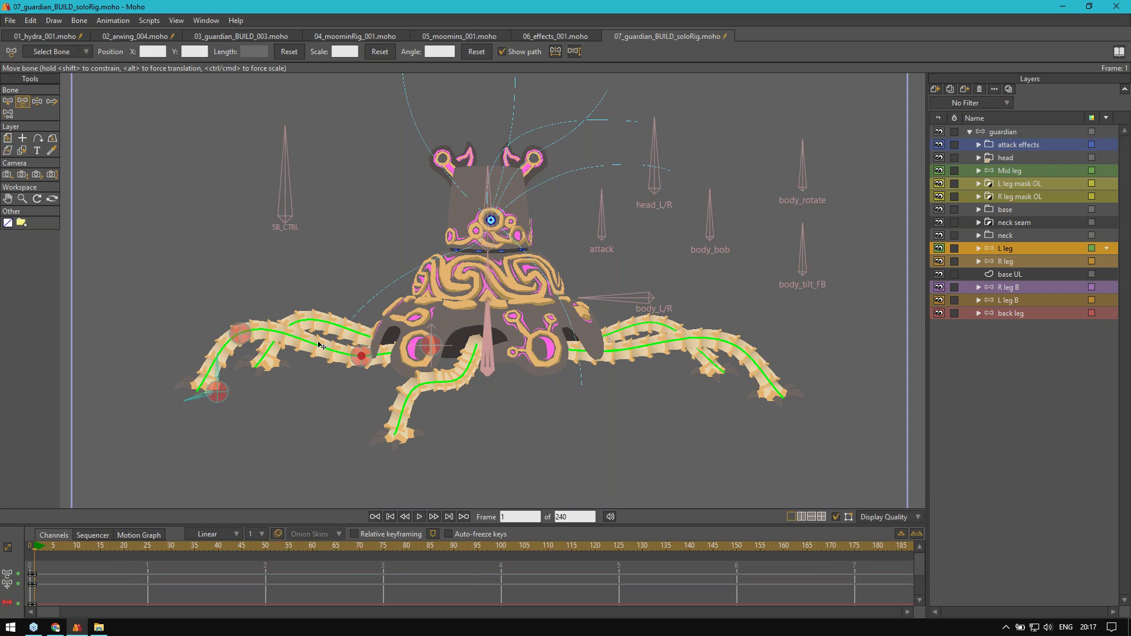
scroll(433, 302, up, 5)
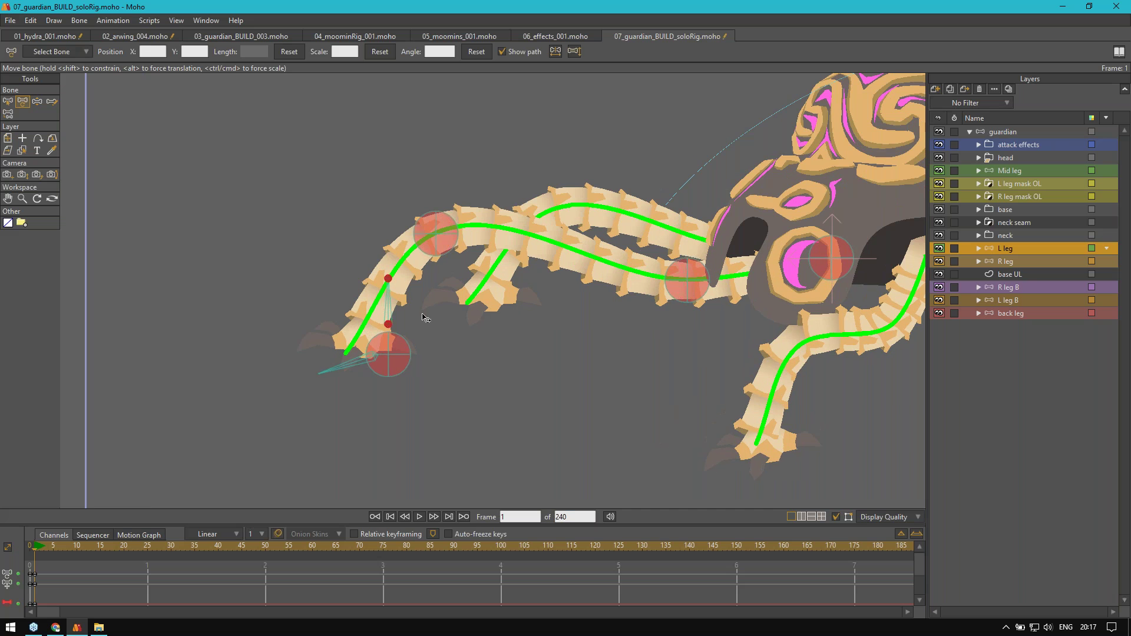
Step: Try rotating the foot and ankle bones of the L leg, undoing each change
drag(356, 375, 370, 387)
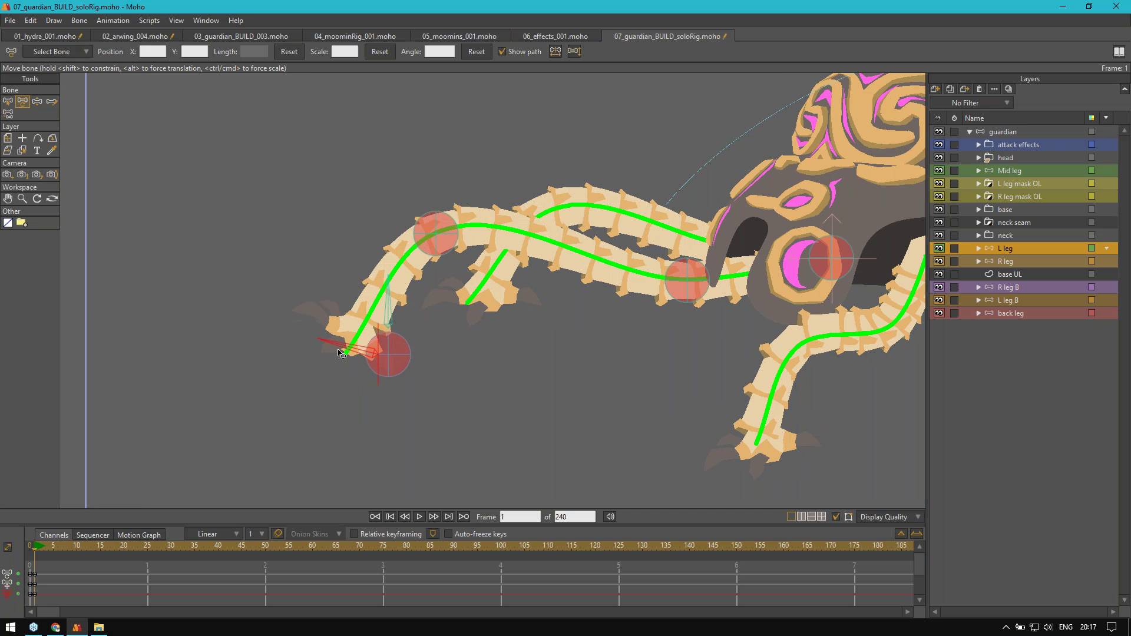
key(ctrl+z)
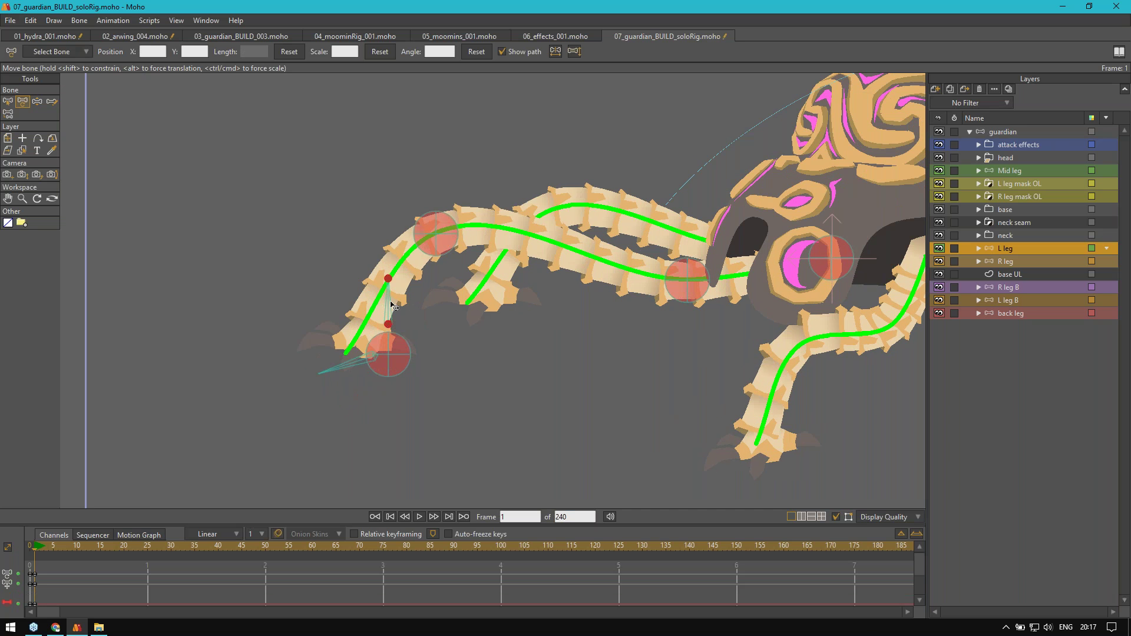
drag(393, 304, 413, 317)
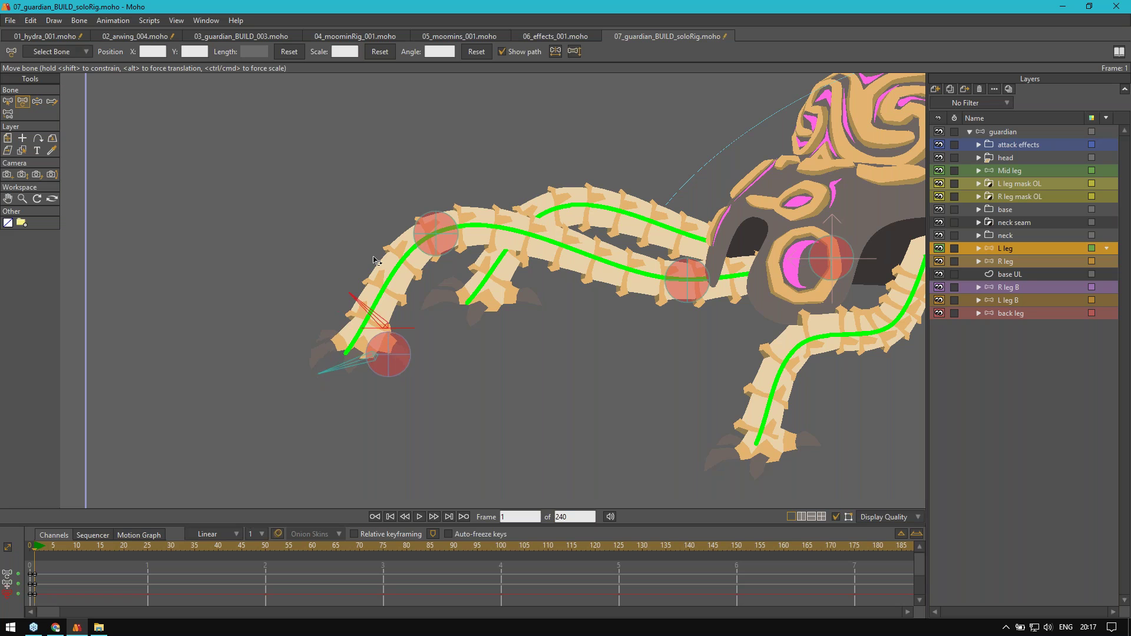
drag(512, 364, 299, 292)
key(ctrl+z)
Step: Try moving the L leg's joint control bones to bend the leg, undoing each change
drag(466, 218, 426, 200)
scroll(450, 261, down, 1)
scroll(433, 269, up, 1)
key(ctrl+z)
drag(395, 404, 197, 355)
click(388, 330)
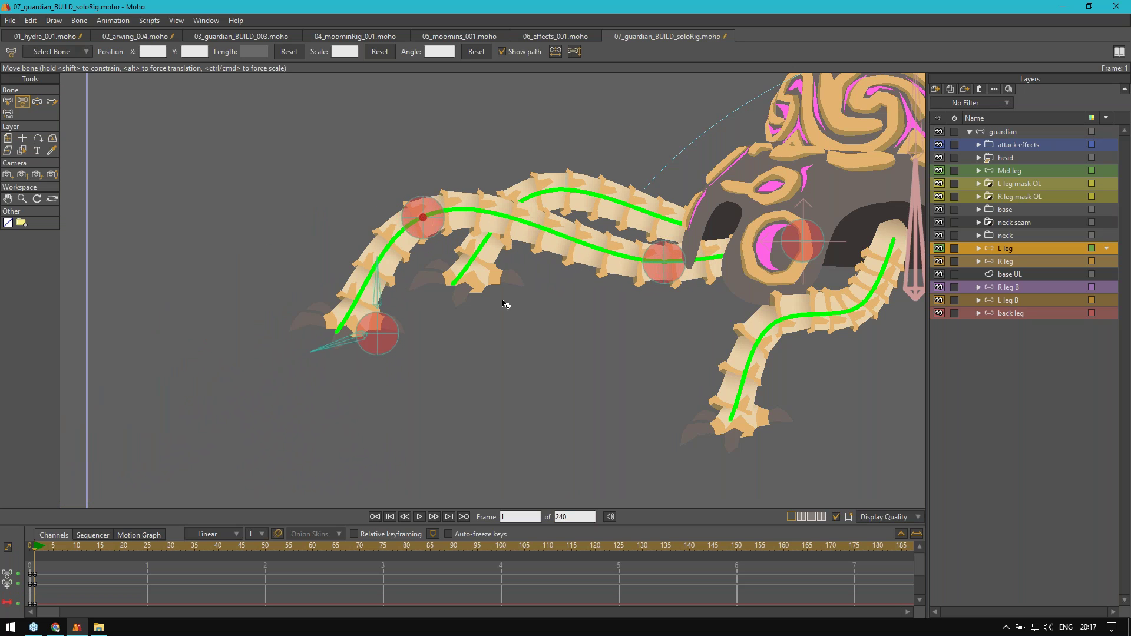
drag(451, 332, 406, 333)
scroll(406, 333, down, 1)
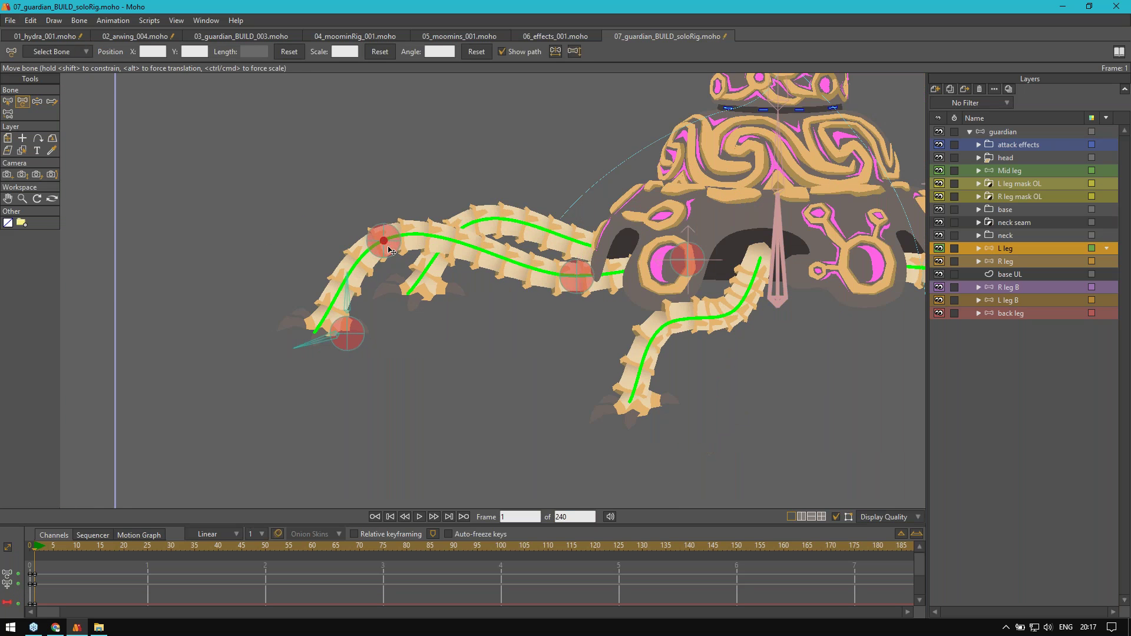
drag(386, 243, 477, 209)
key(ctrl+z)
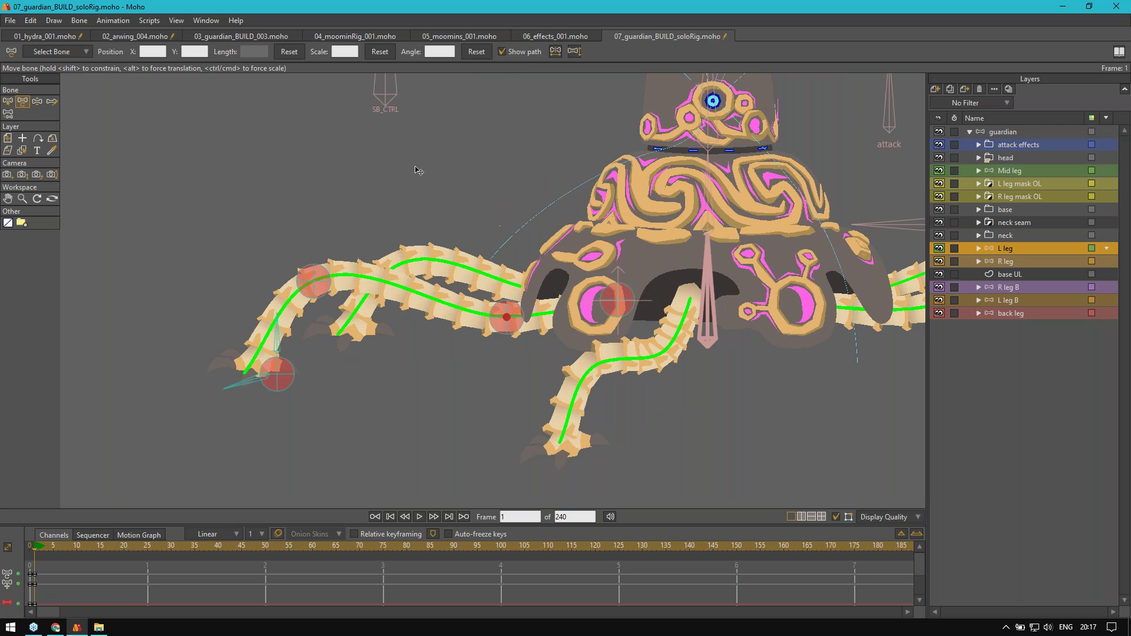
drag(317, 285, 498, 450)
key(ctrl+z)
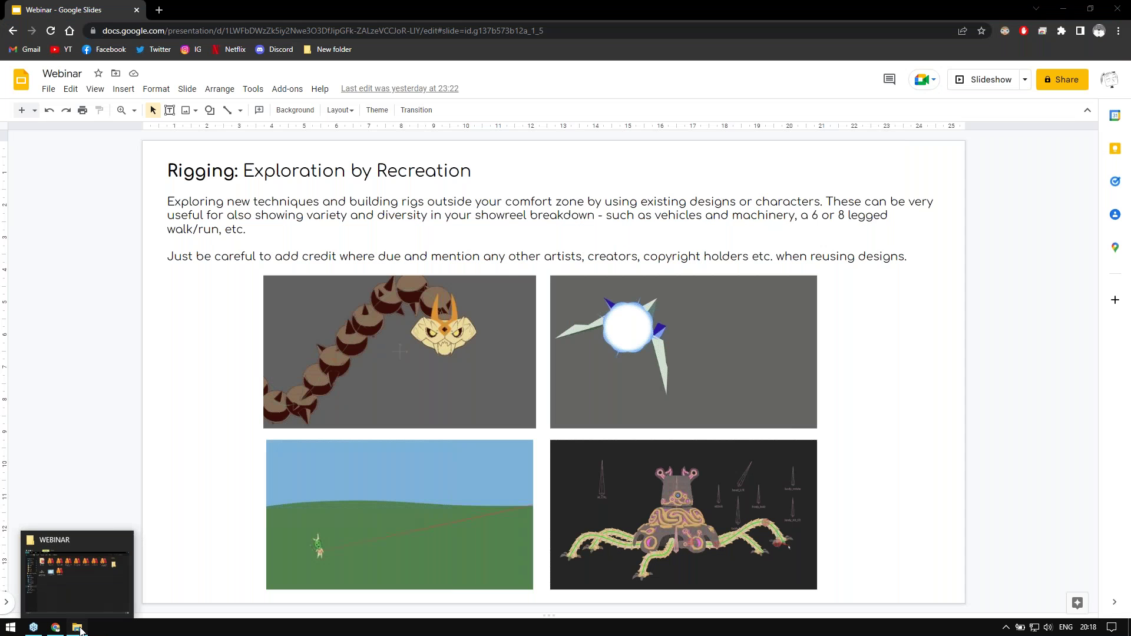
Step: Open 04_moominRig_001 from the WEBINAR folder in File Explorer and return to the Google Slides presentation
click(77, 628)
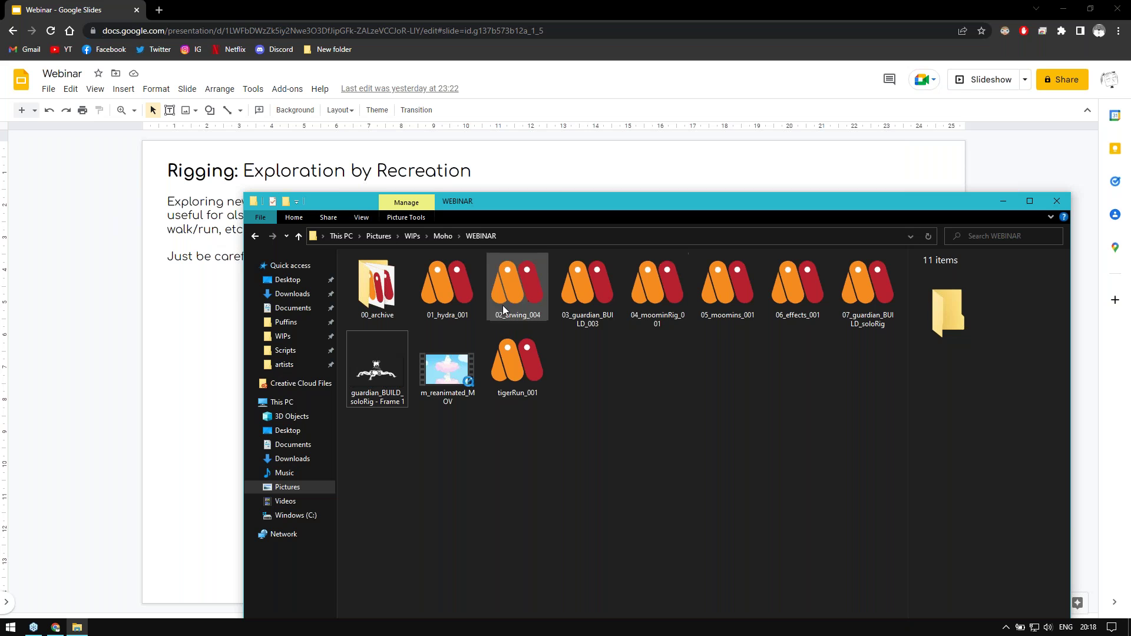
click(600, 287)
click(679, 353)
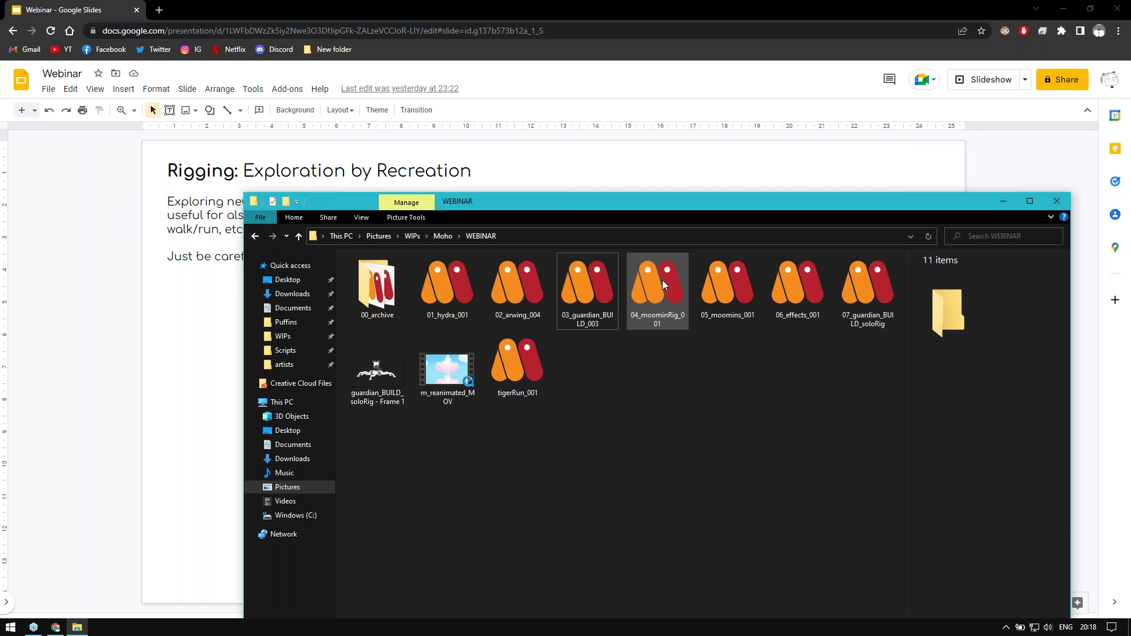
double_click(676, 320)
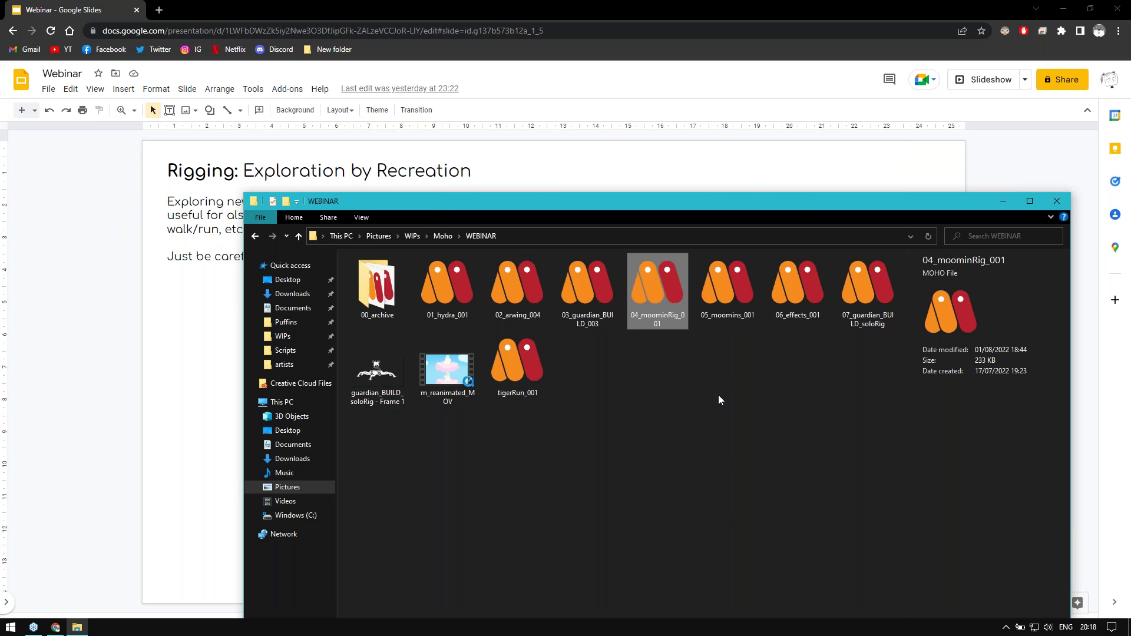
click(834, 389)
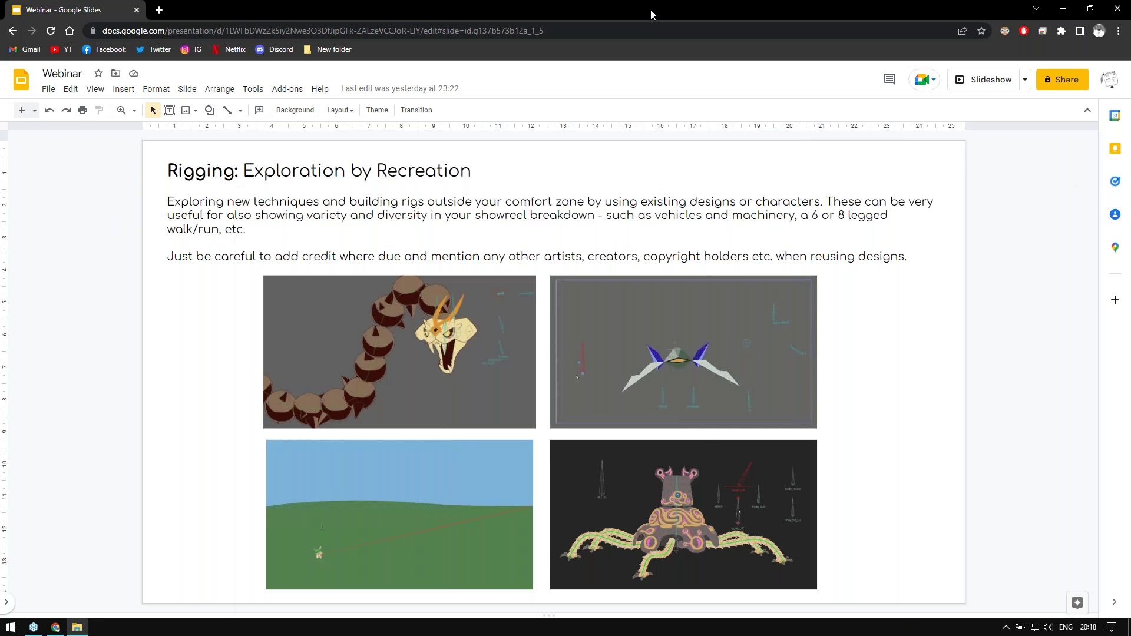
click(652, 13)
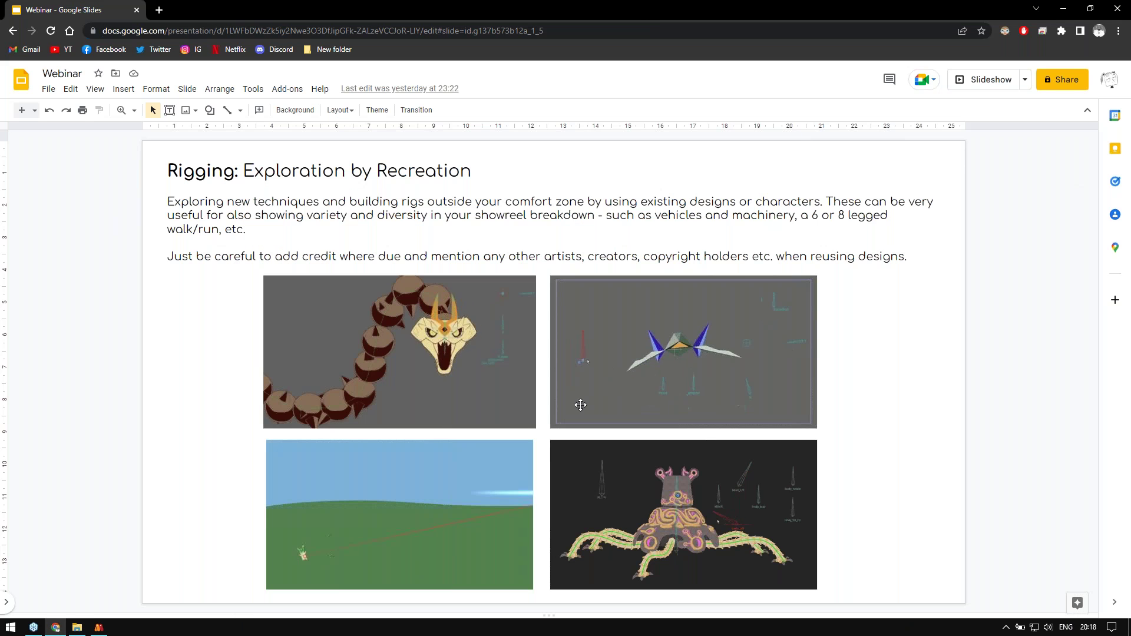
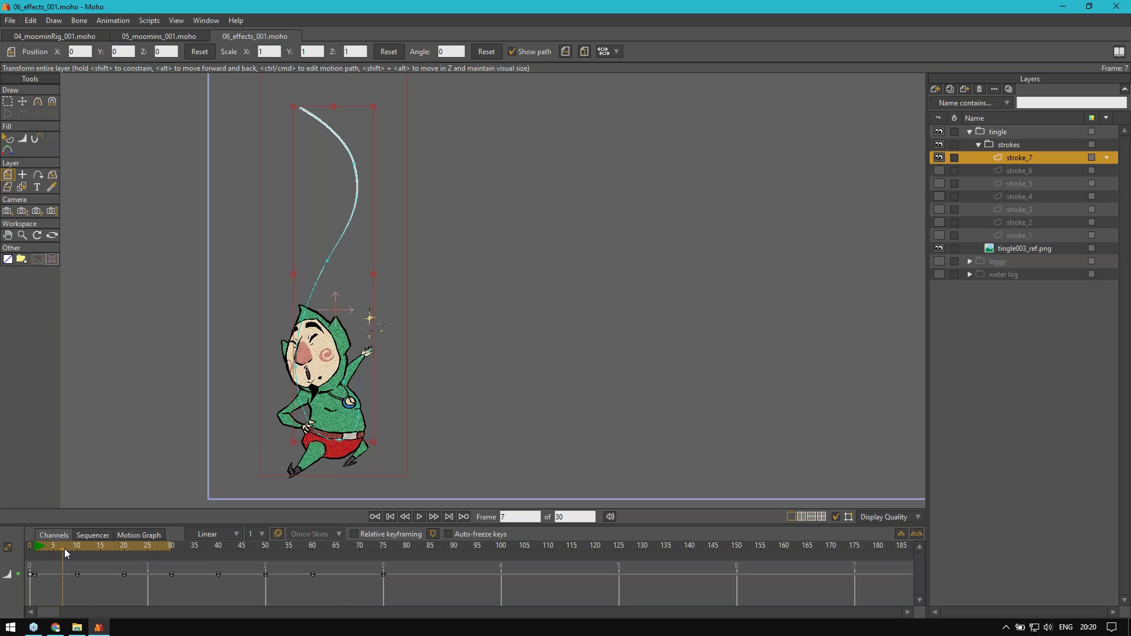
Step: Go to frame 40, try moving a point on the stroke_7 path, and undo the move
click(218, 548)
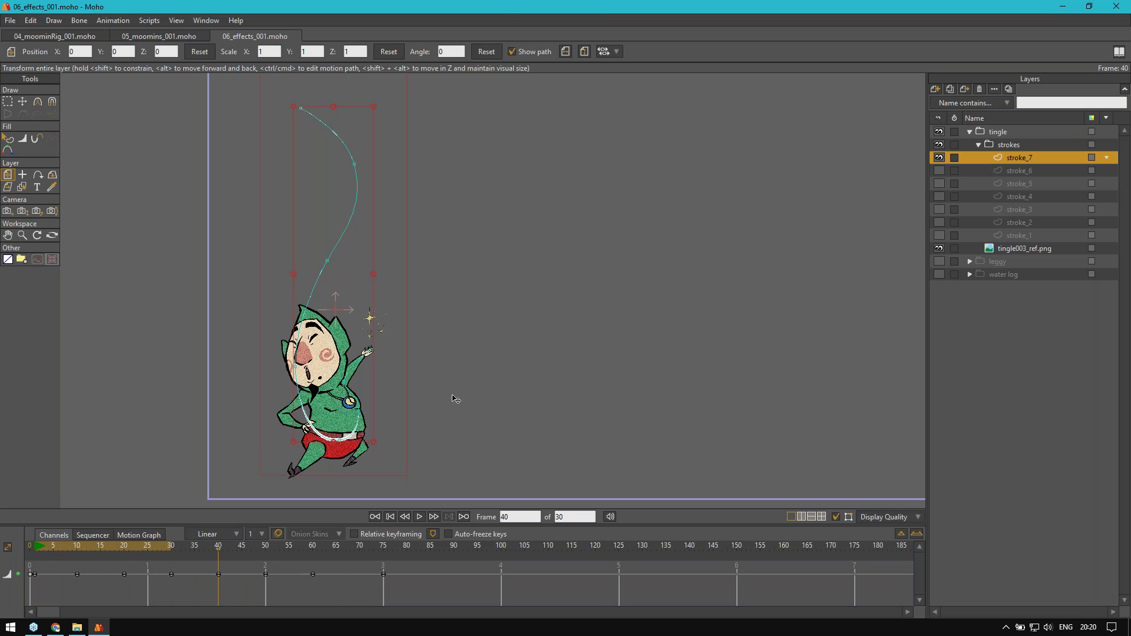
key(t)
drag(330, 260, 486, 270)
key(ctrl+z)
Step: Scrub the stroke animation to frame 61 and make the layers stroke_6 through stroke_1 visible
key(g)
mouse_move(167, 545)
mouse_down()
mouse_move(37, 552)
mouse_move(287, 552)
mouse_up()
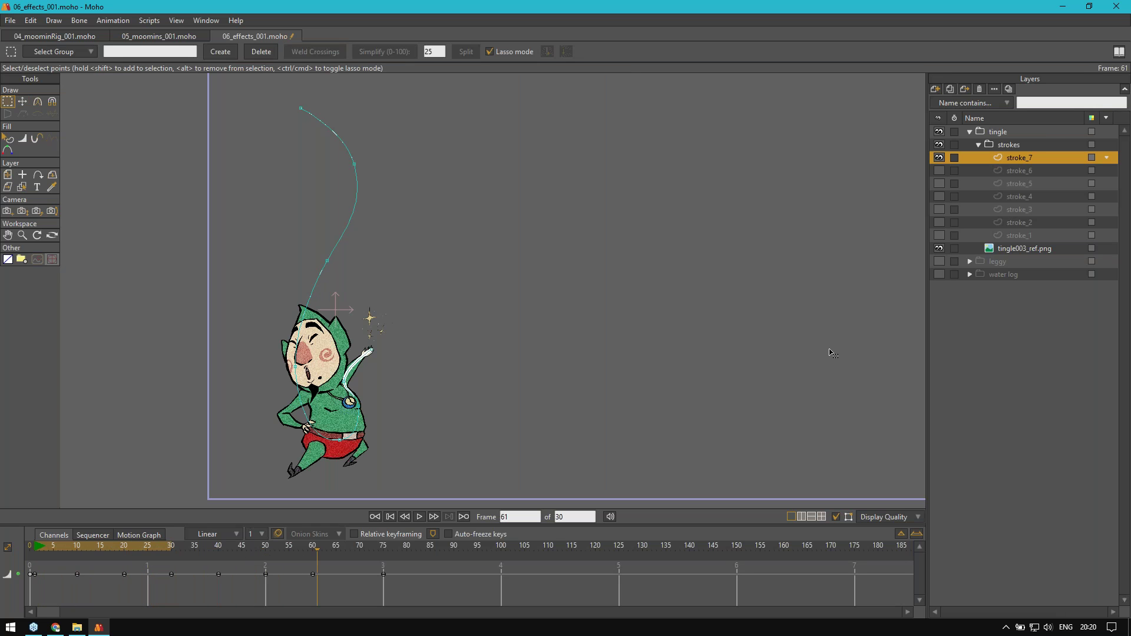
drag(940, 157, 940, 235)
scroll(321, 334, up, 2)
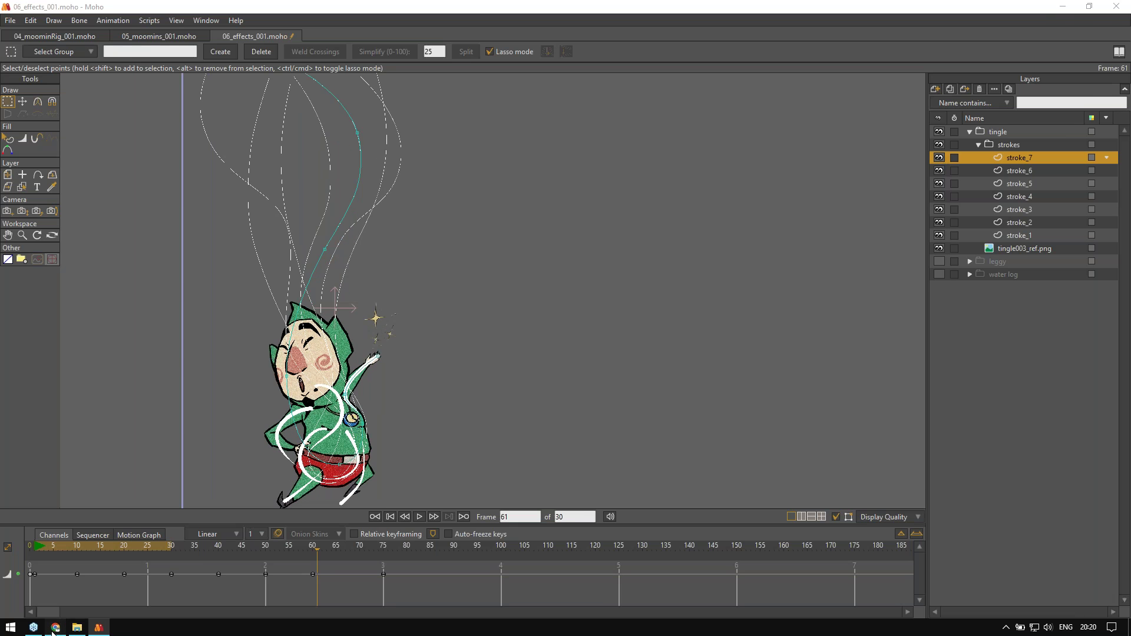
Step: Check the effects slide in Google Slides, then switch back to Moho and go to frame 1
click(55, 628)
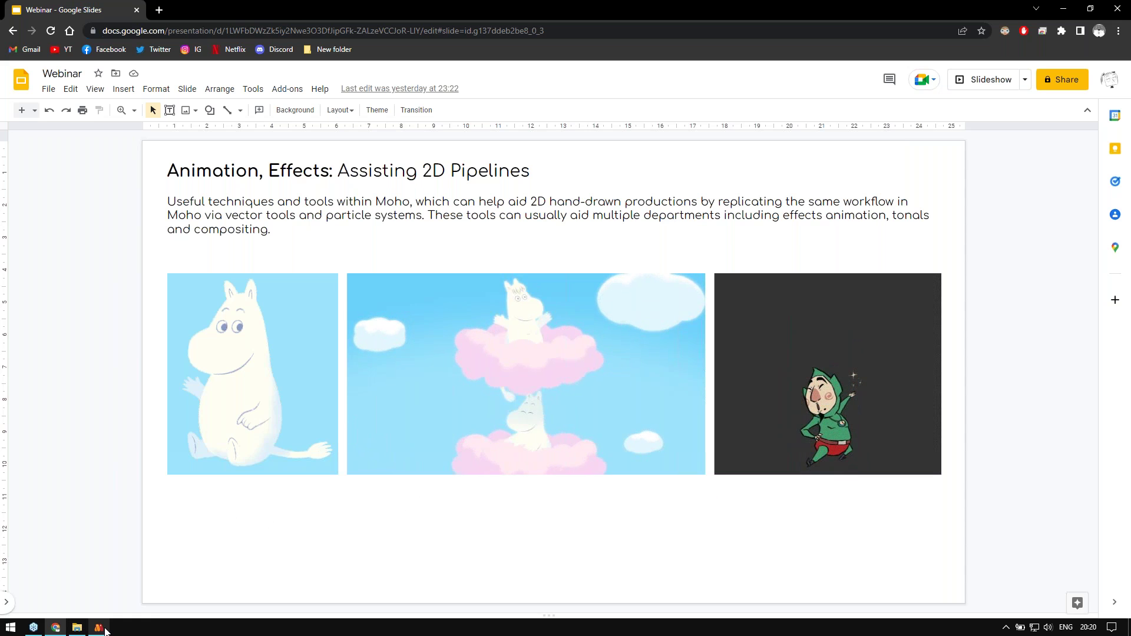
click(100, 628)
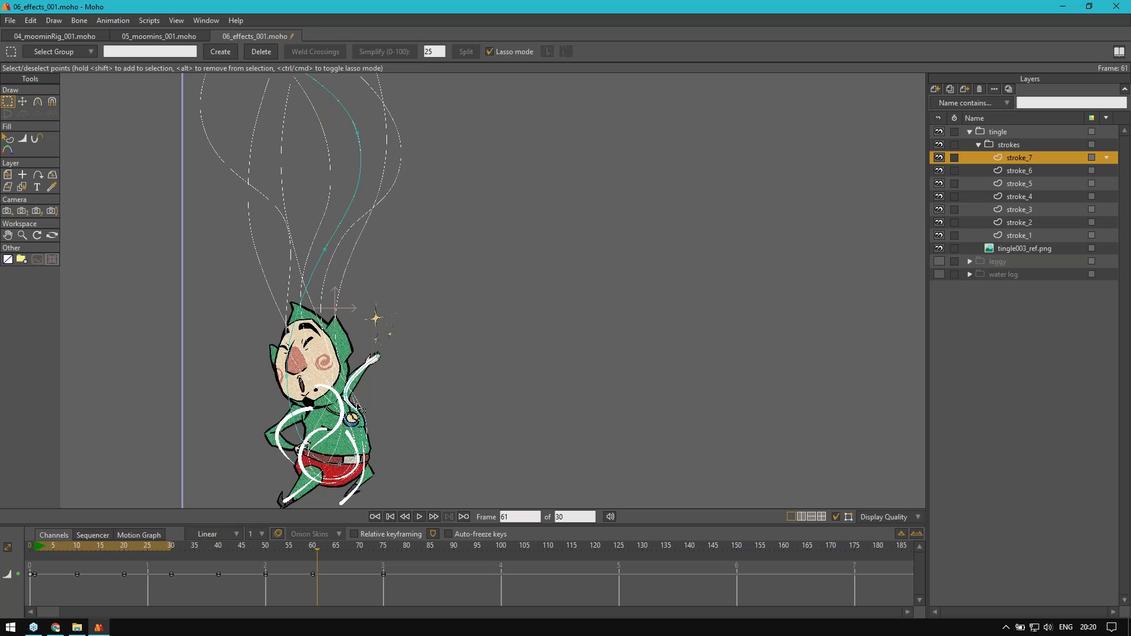
click(39, 549)
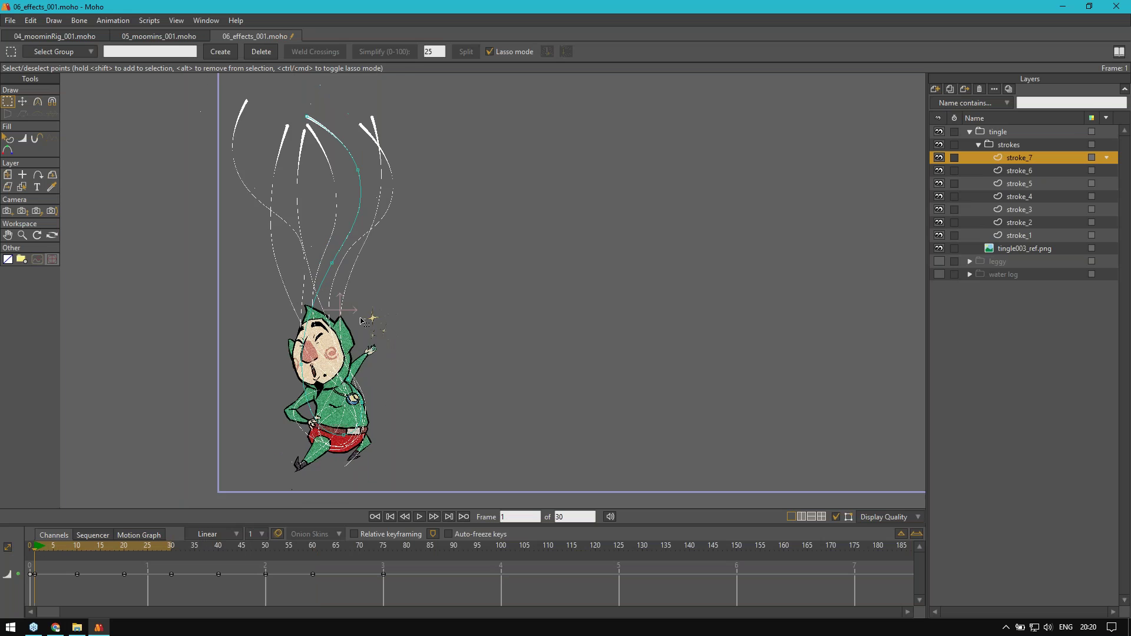
Step: Collapse and hide the tingle group, showing the leggy and water log groups instead with leggy expanded
scroll(362, 321, down, 3)
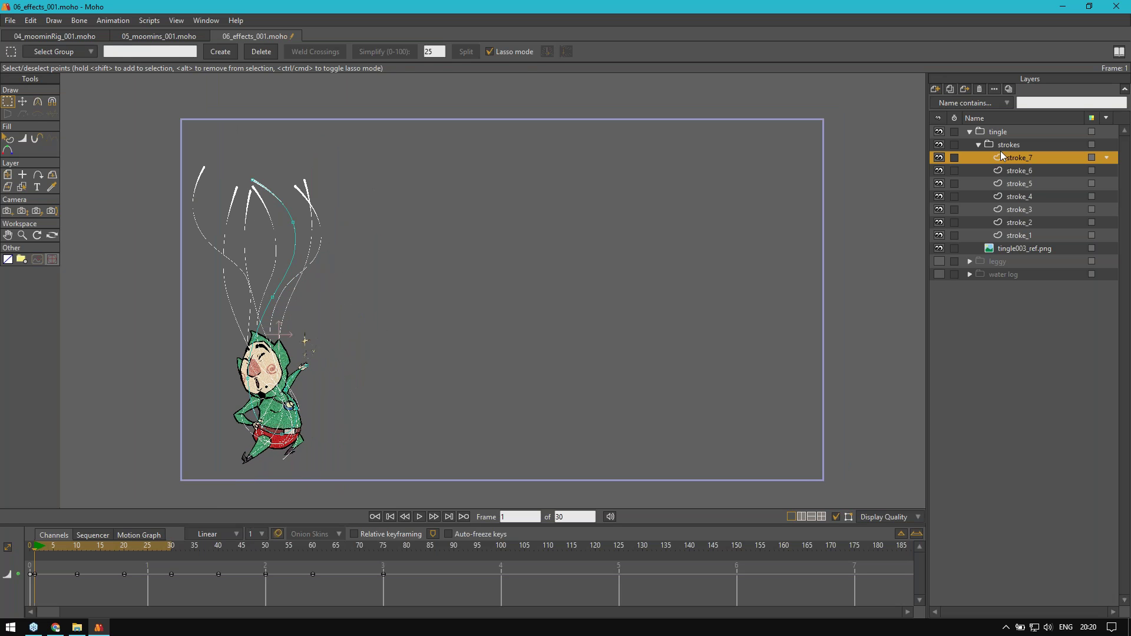
click(979, 145)
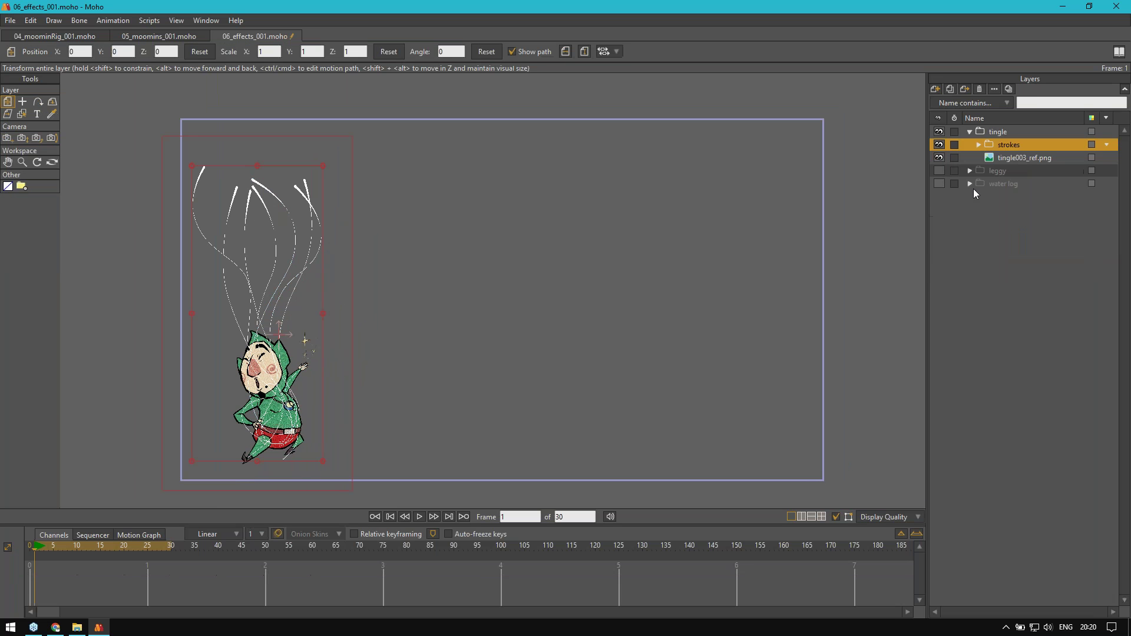
click(965, 131)
click(939, 145)
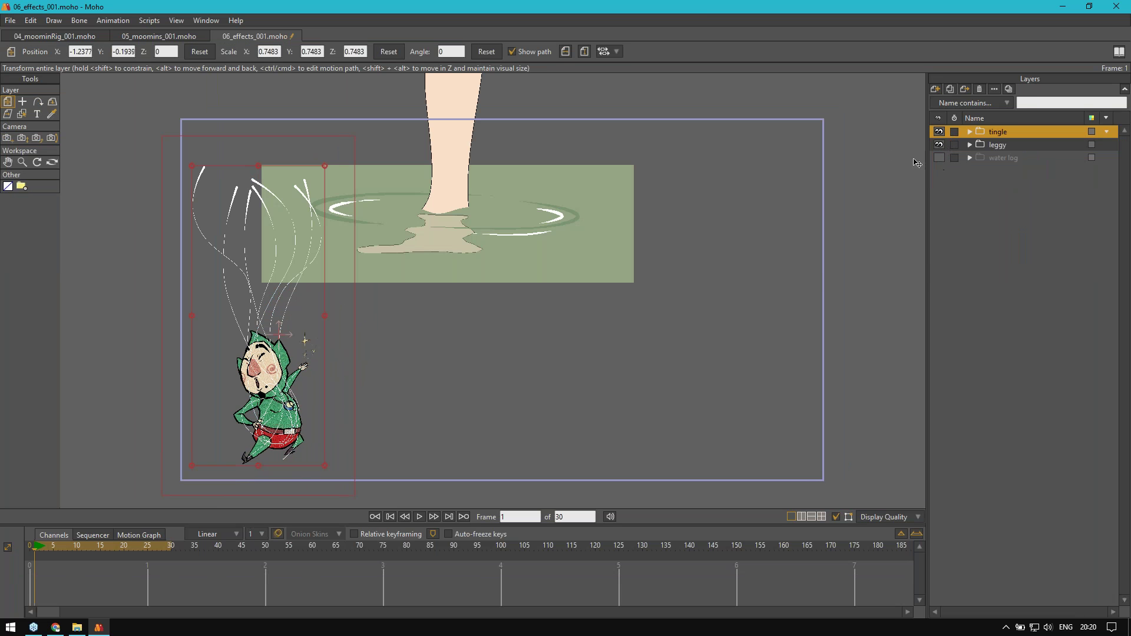
click(940, 158)
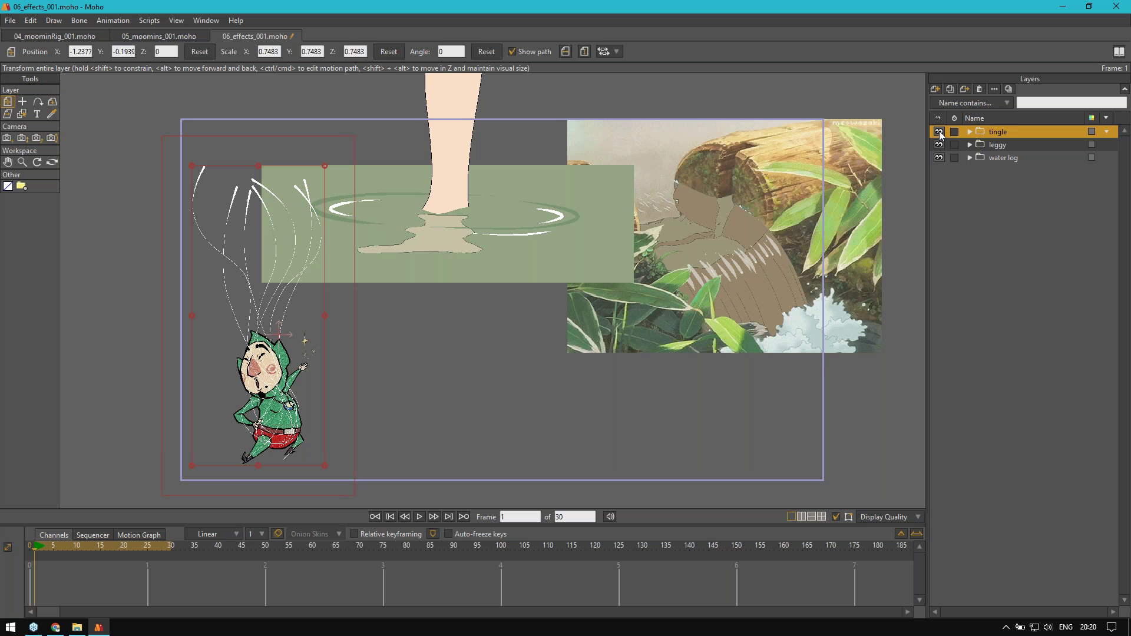
click(939, 131)
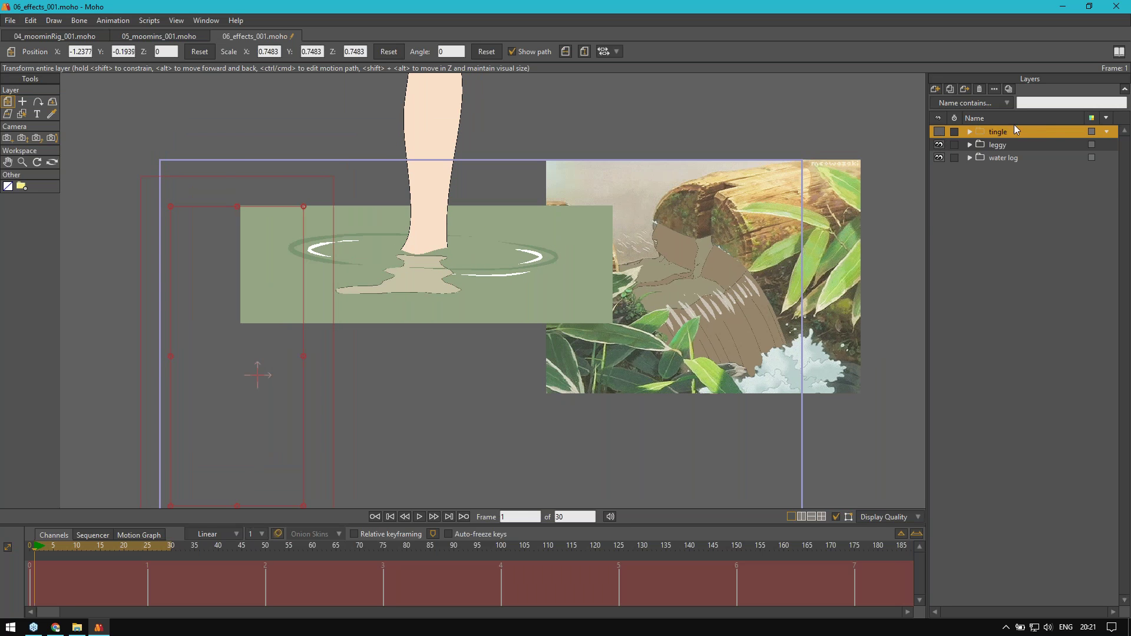
click(970, 145)
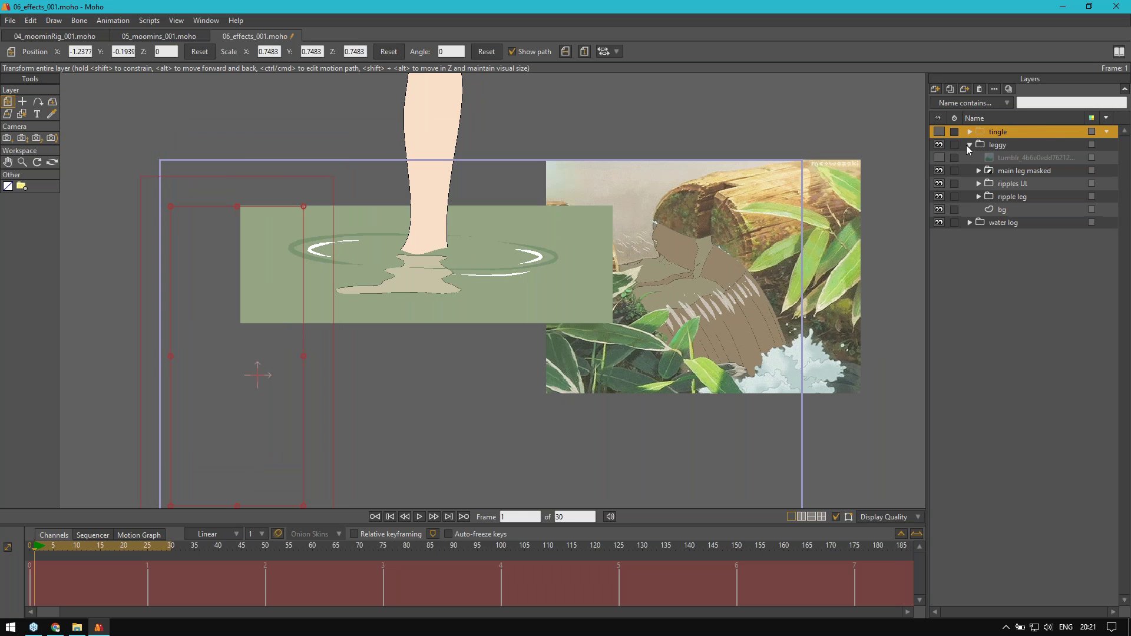
Step: Show the reference image layer inside the leggy group and hide the water log group
click(939, 157)
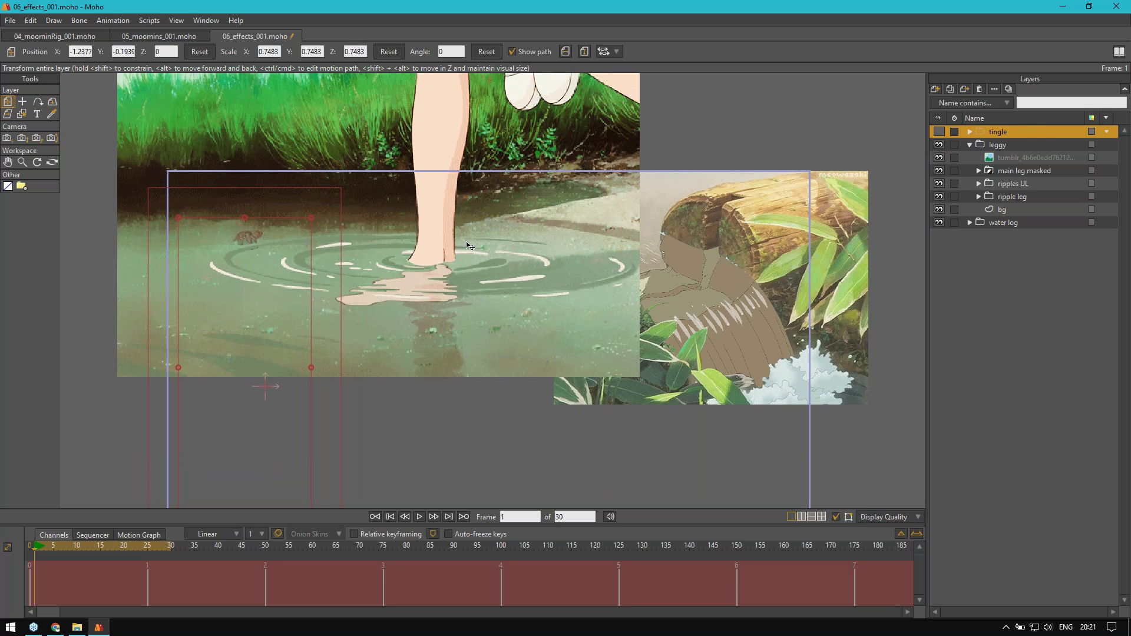
drag(508, 247, 501, 307)
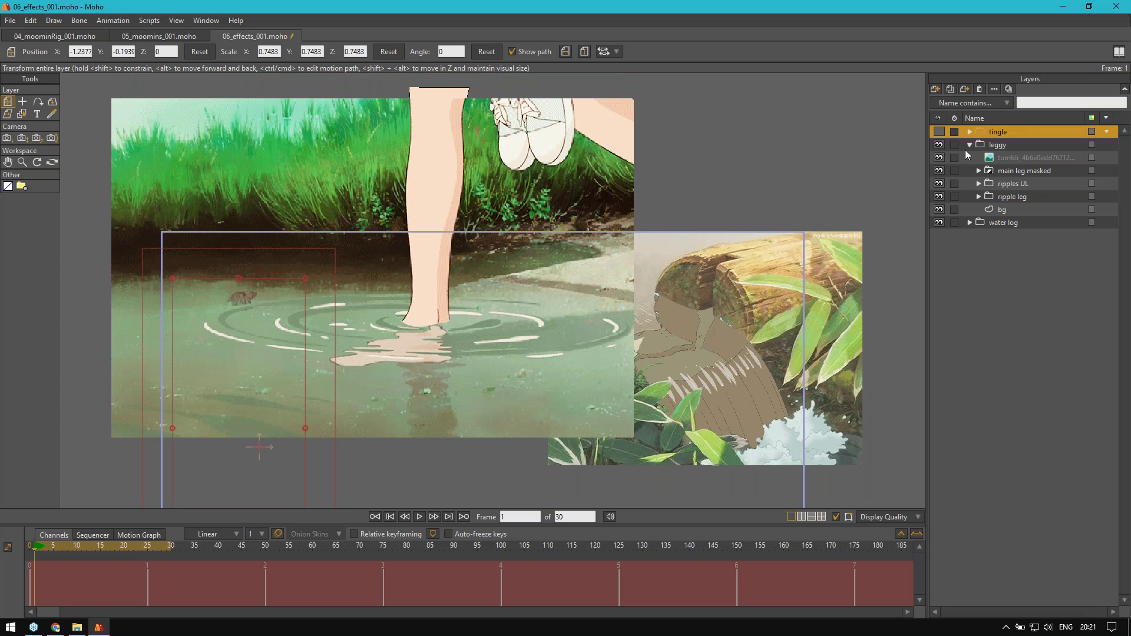
click(939, 223)
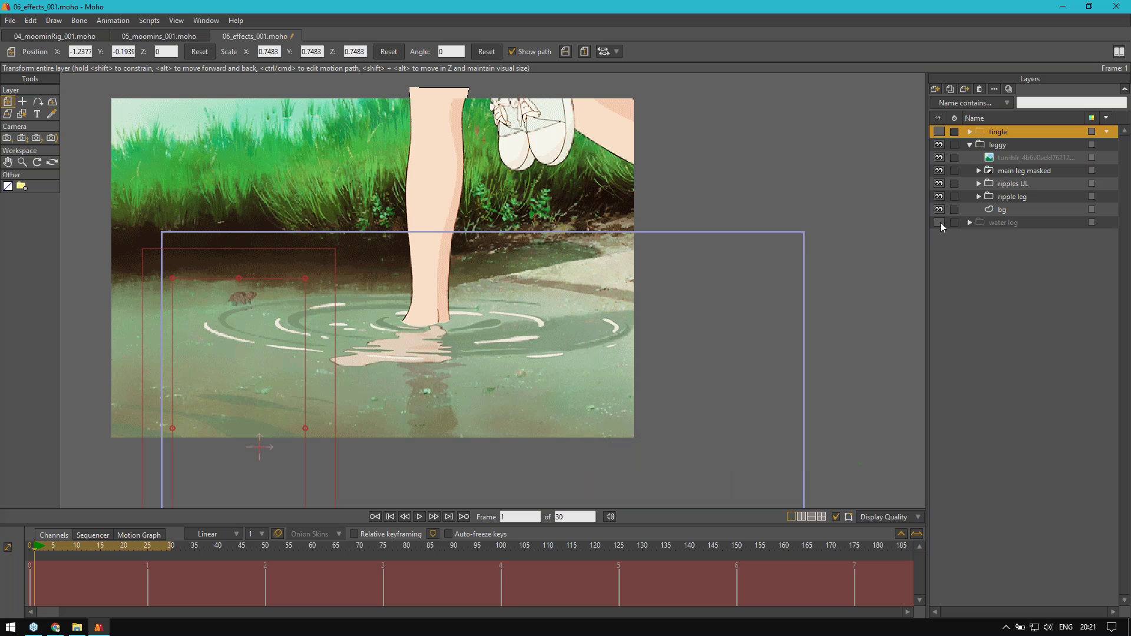
Step: Hide the leggy reference image and play the leg and water ripple animation, stopping at frame 7
scroll(681, 211, down, 3)
click(939, 157)
scroll(521, 262, left, 2)
scroll(522, 262, up, 2)
drag(545, 239, 519, 227)
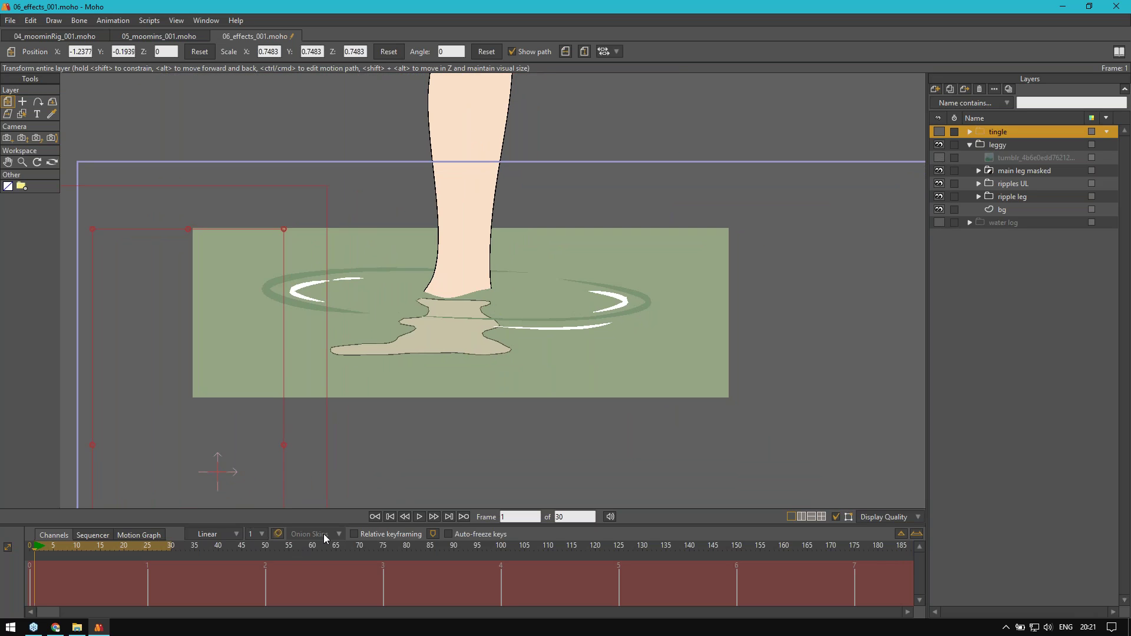
key(space)
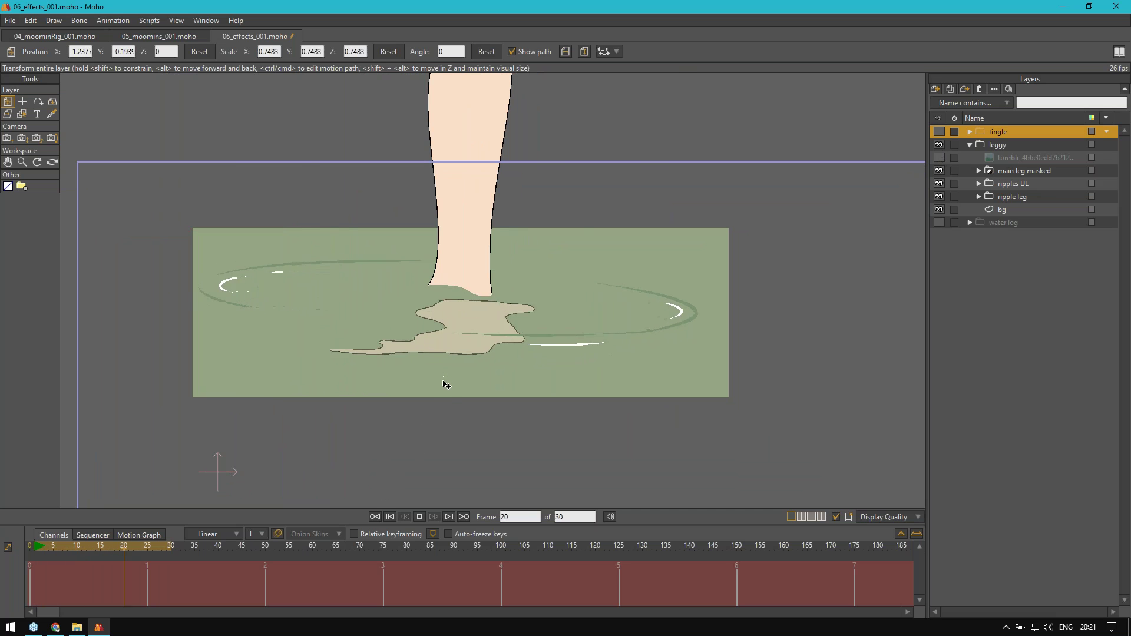
scroll(486, 355, up, 1)
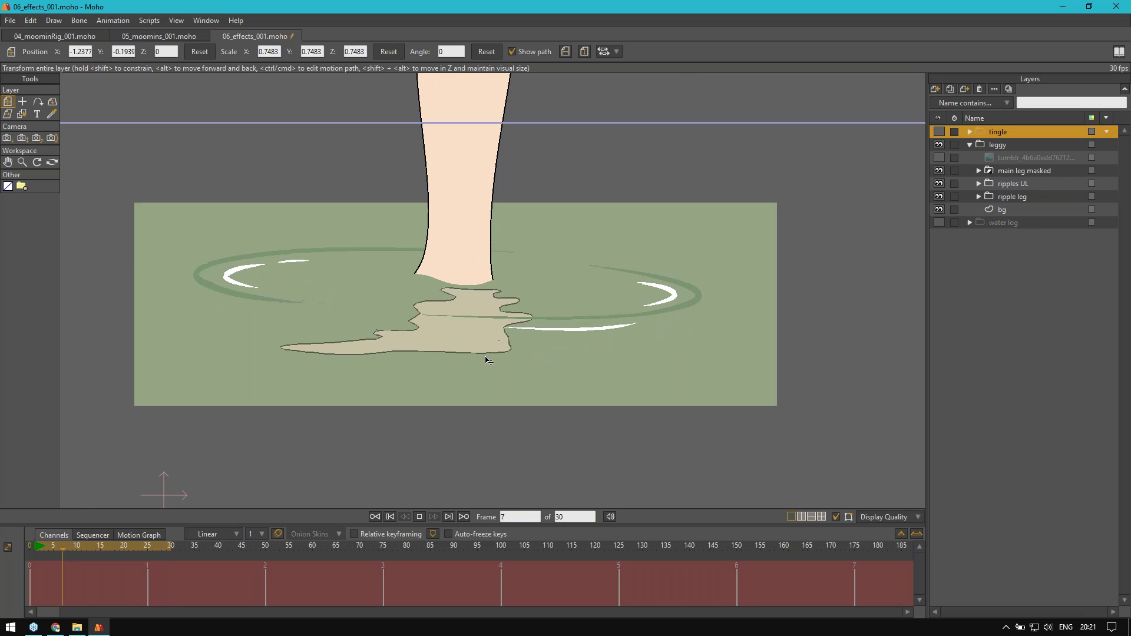
key(space)
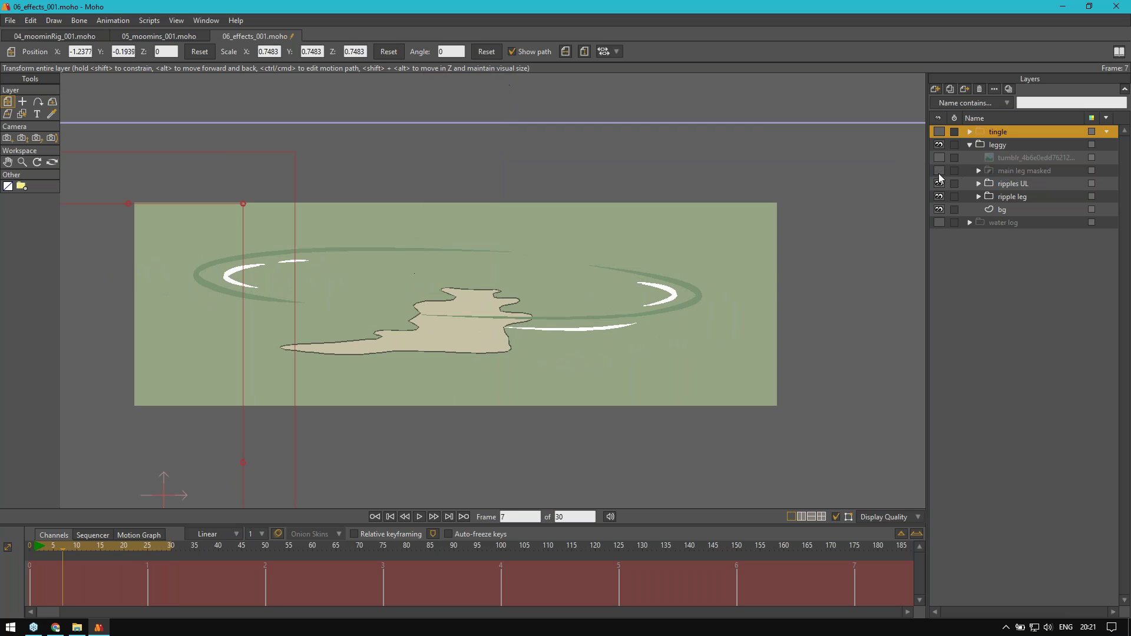
Step: Expand the ripples UL group, play the animation with the HLs 2 layer selected, and return to frame 1
click(939, 182)
click(939, 182)
click(1022, 183)
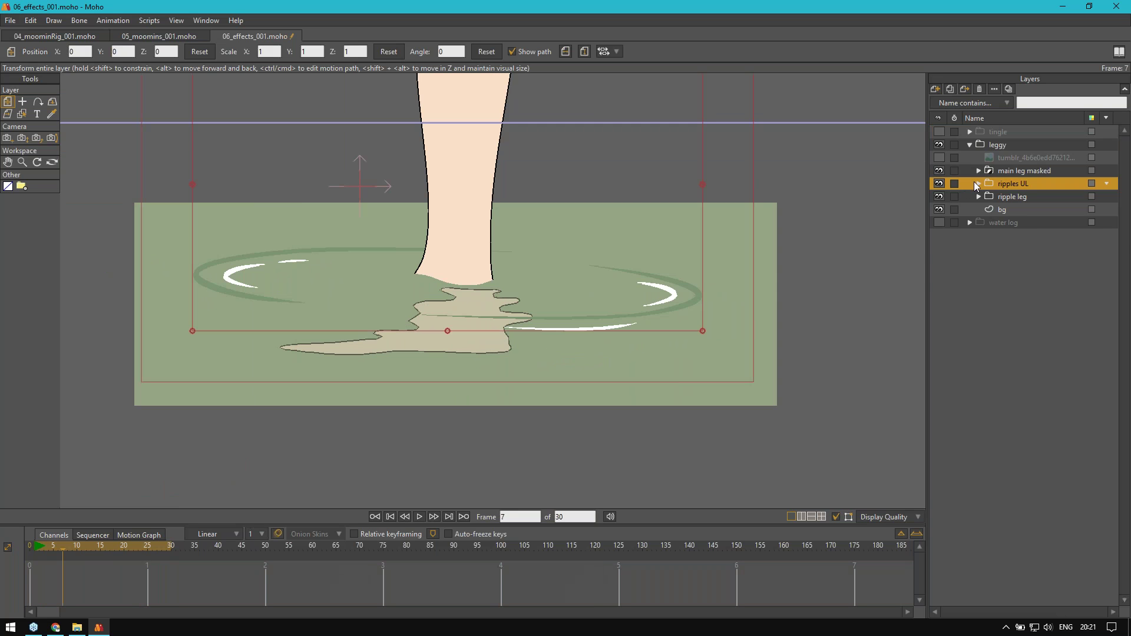
click(979, 184)
click(1019, 196)
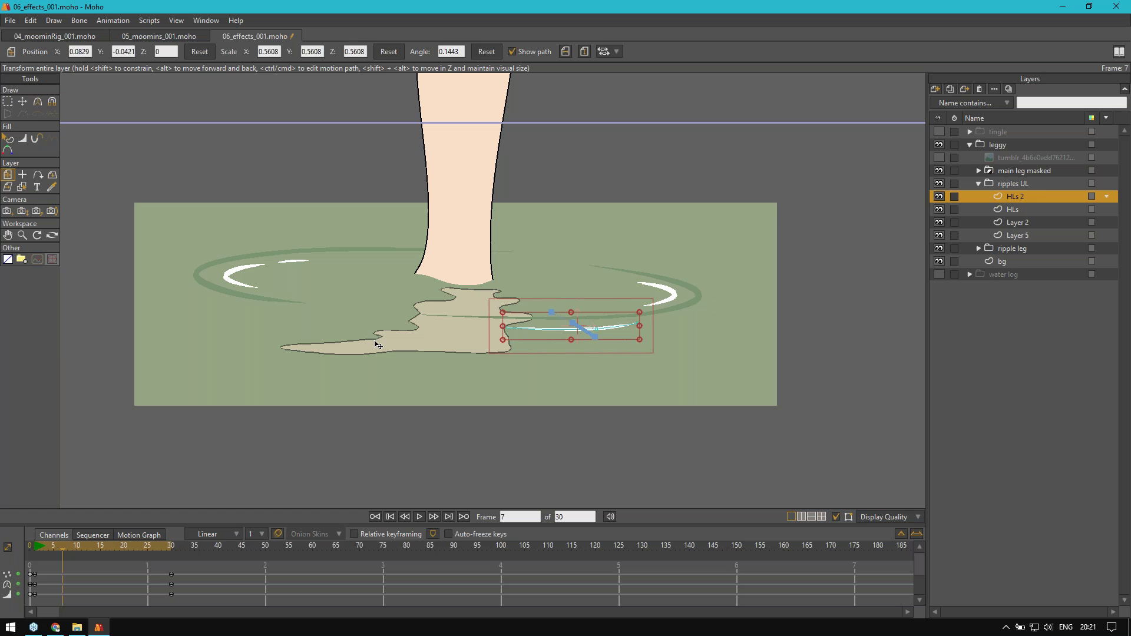
key(space)
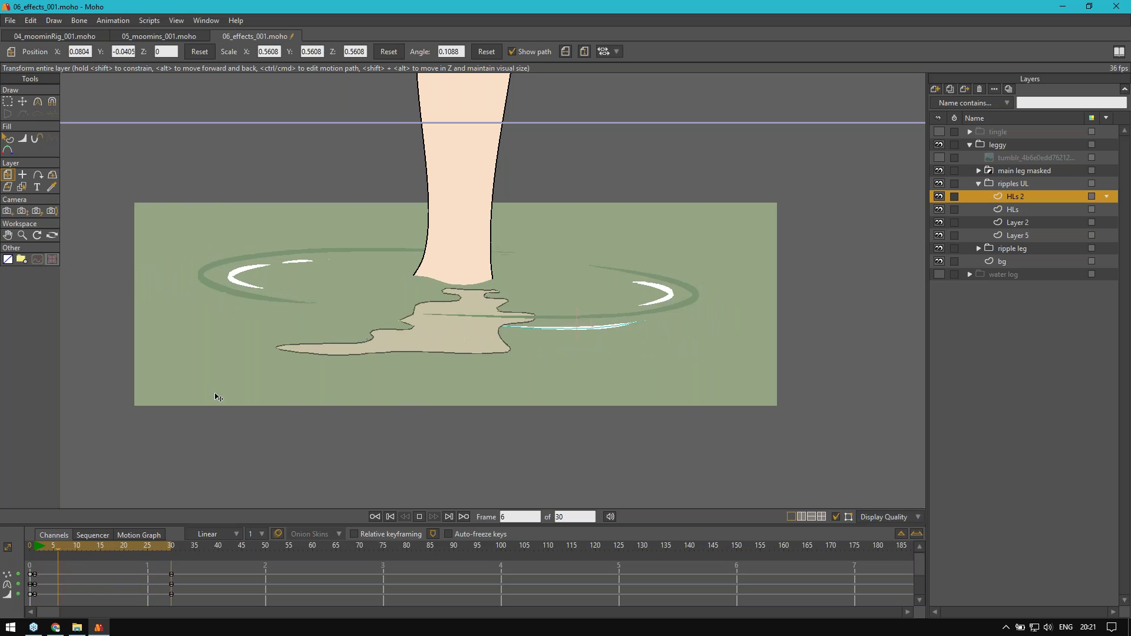
click(37, 546)
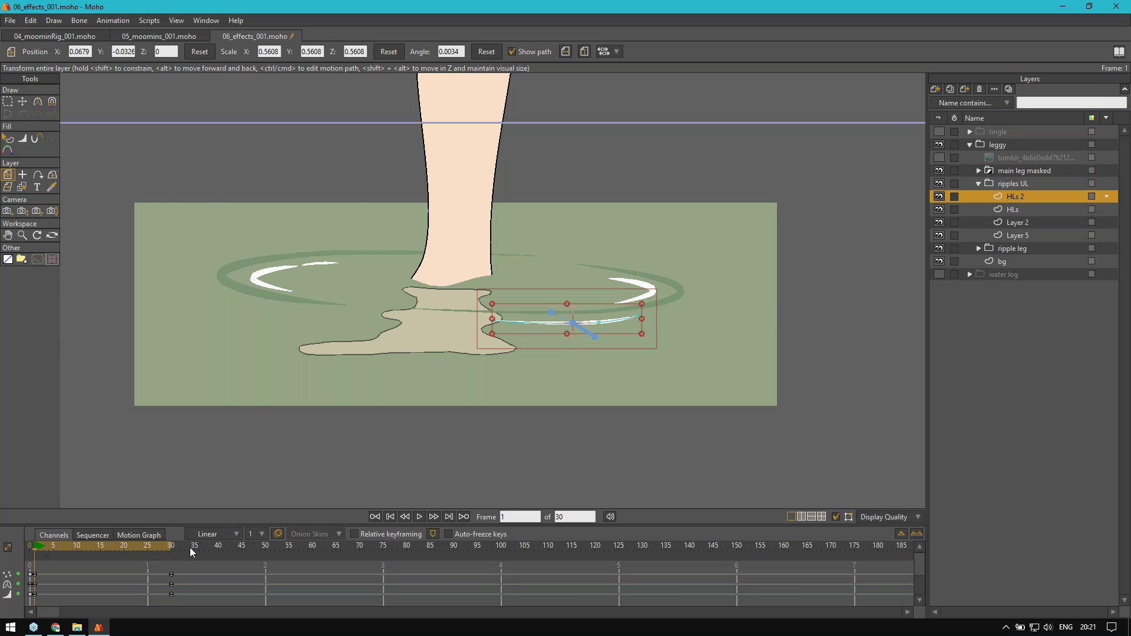
Step: Collapse ripples UL, expand the ripple leg group, and play its reflection animation before returning to frame 1
click(977, 184)
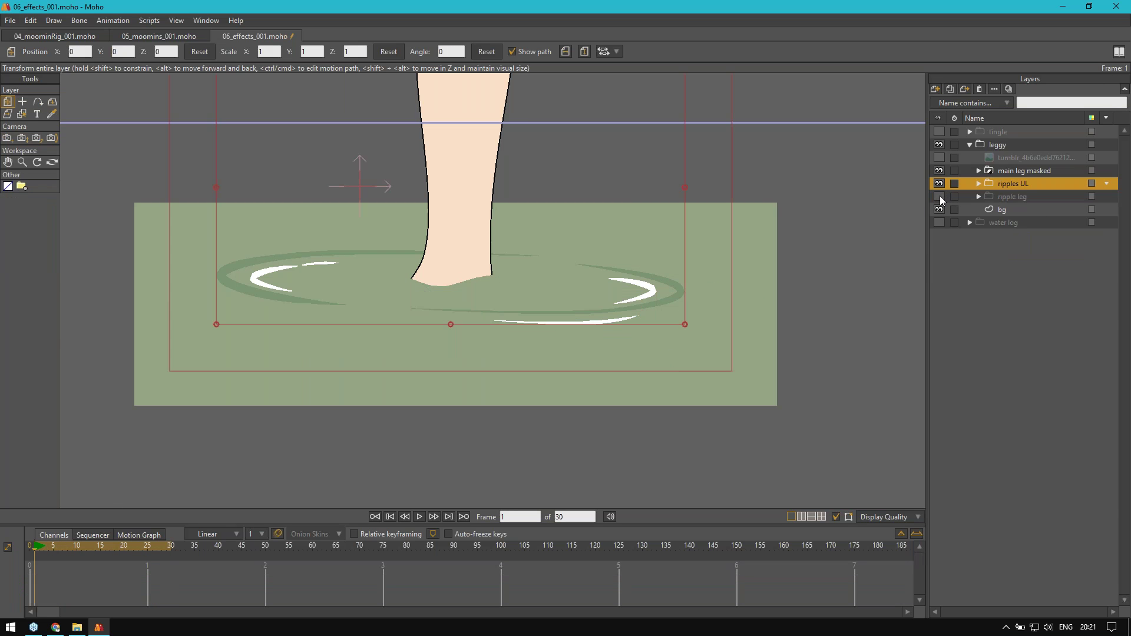
click(1049, 197)
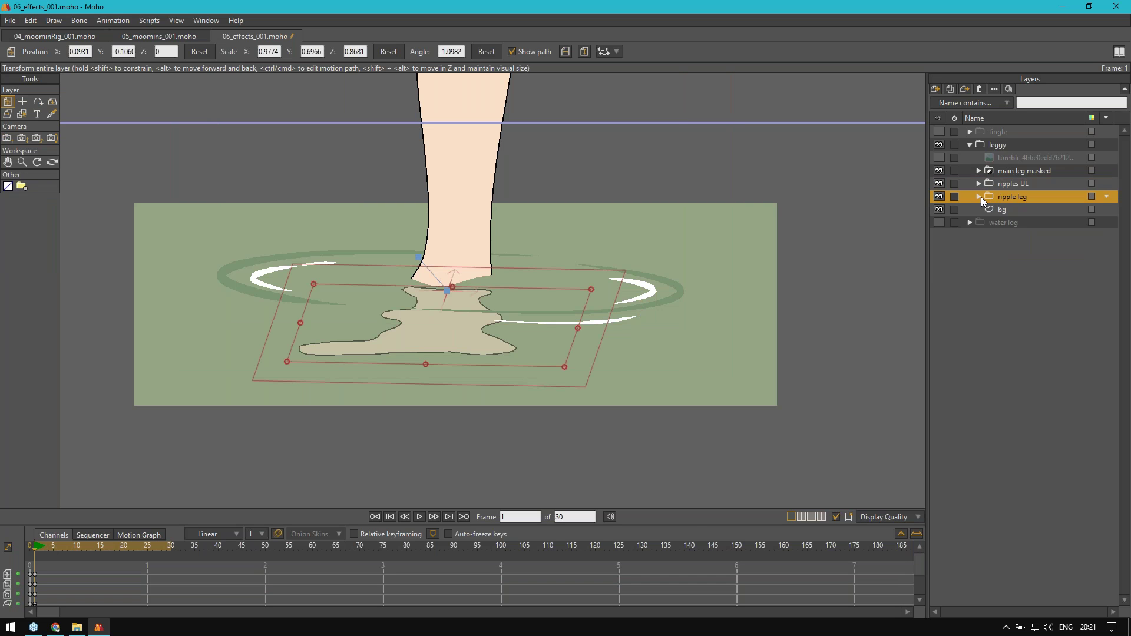
click(979, 196)
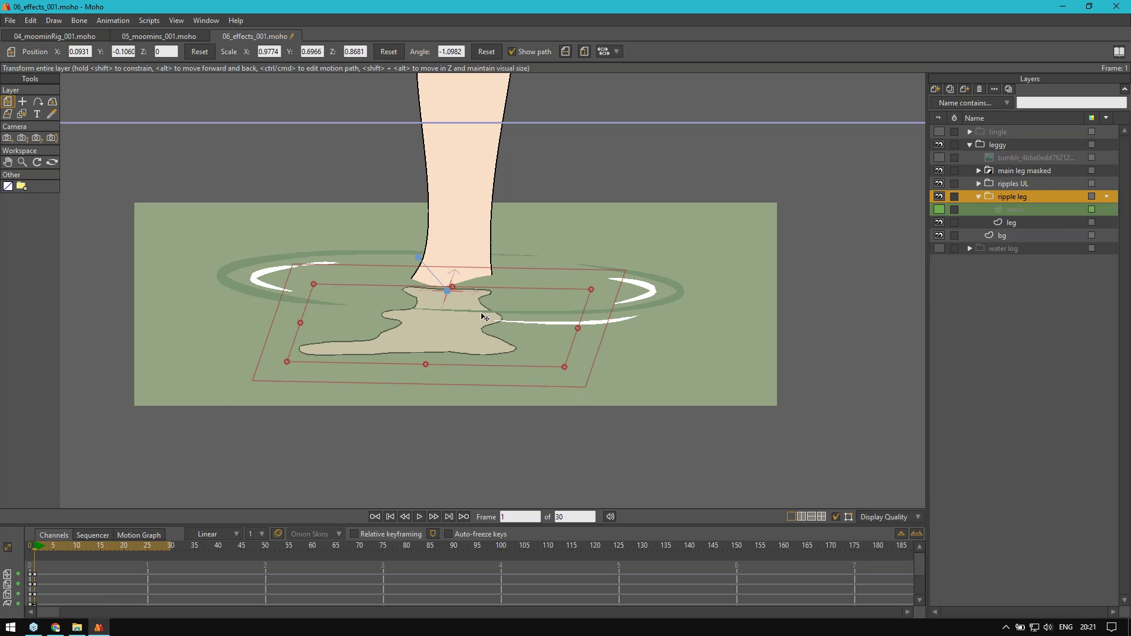
key(space)
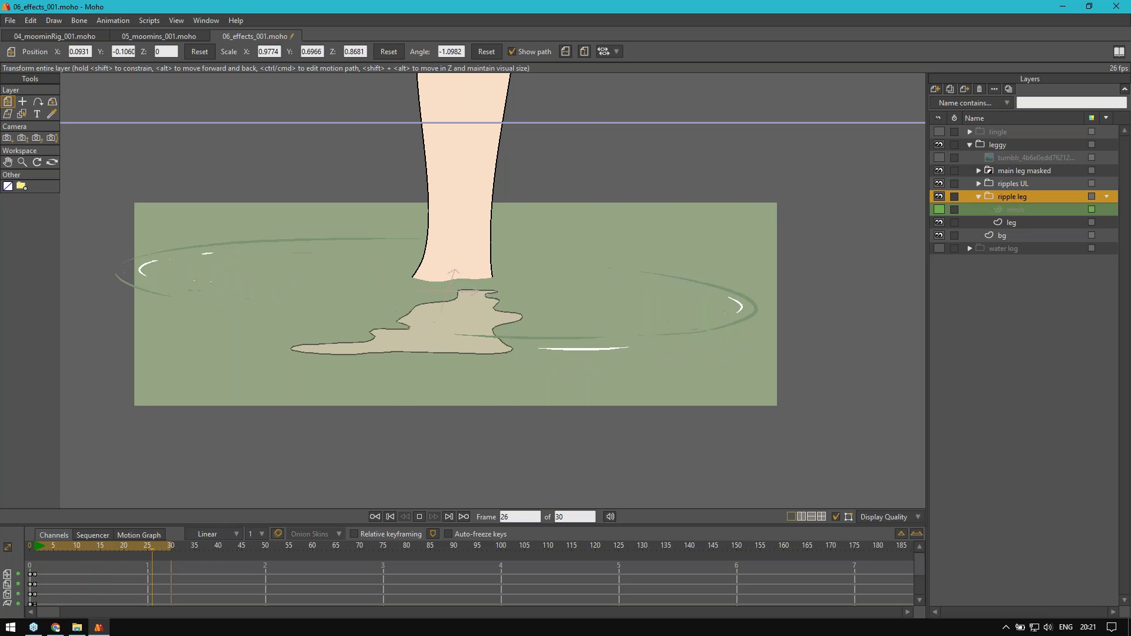
click(35, 547)
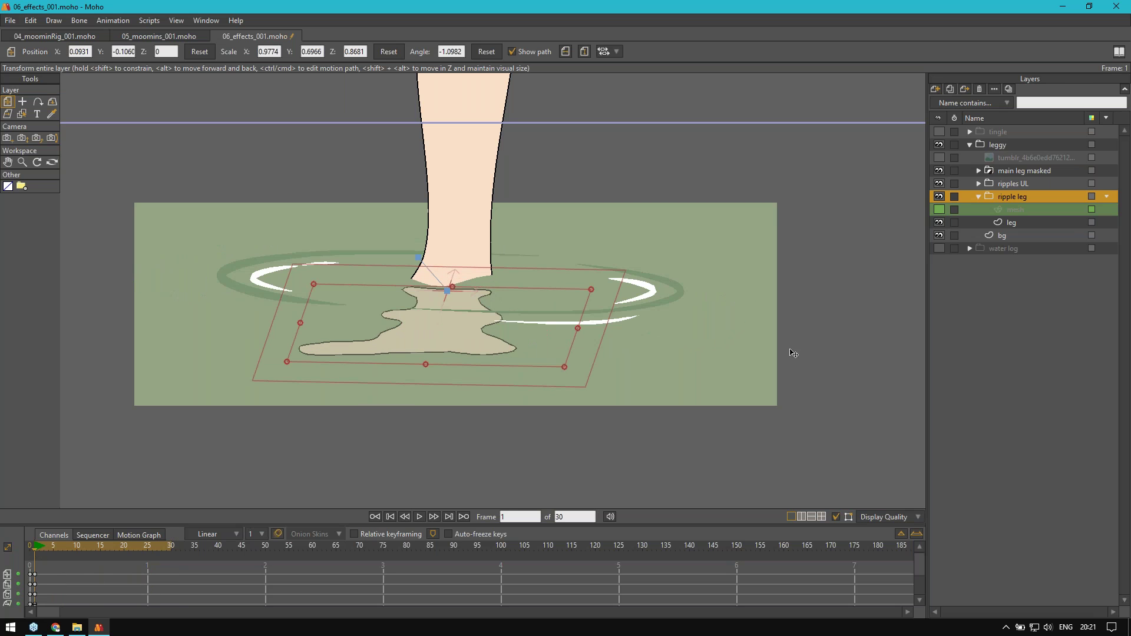
Step: Select the mesh layer in the ripple leg group and play back its distortion, stopping at frame 27
click(1017, 210)
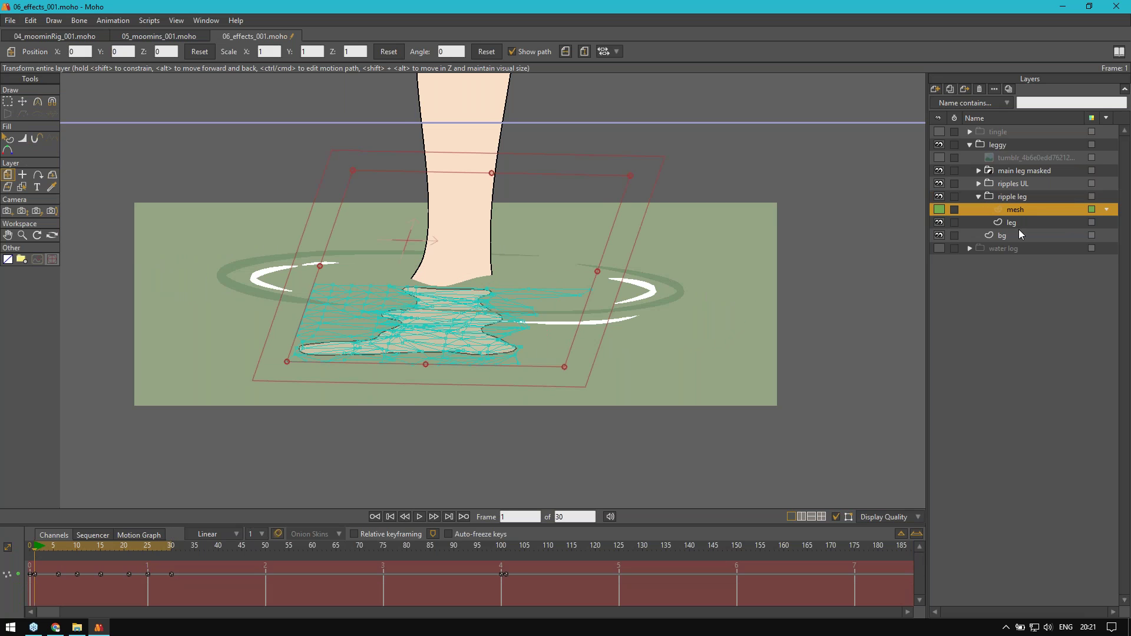
scroll(537, 315, up, 2)
key(space)
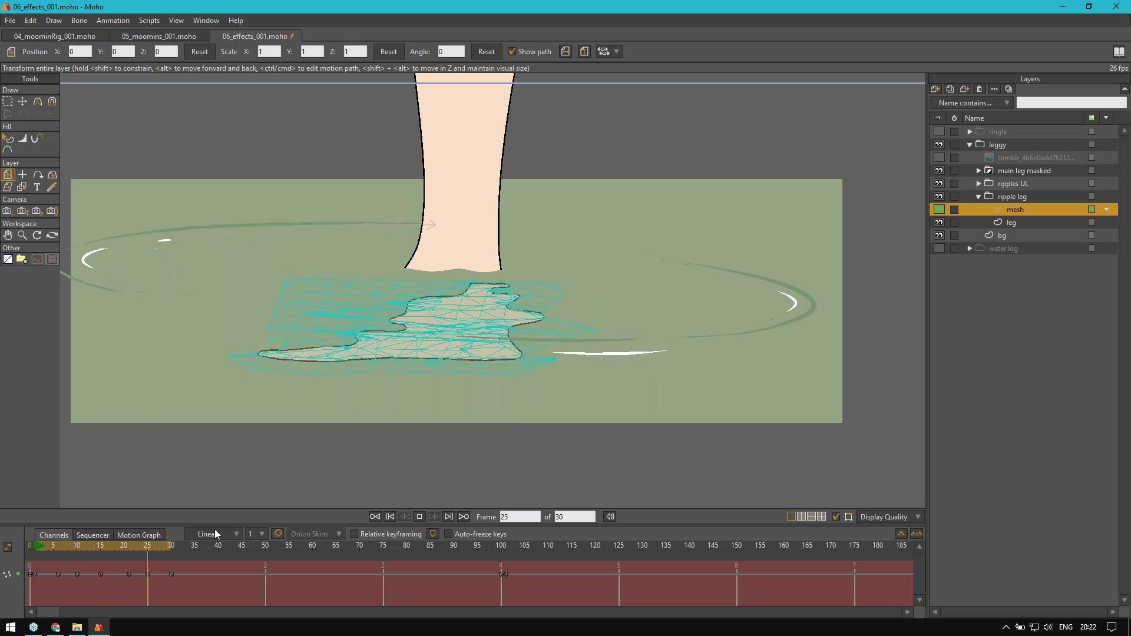
key(space)
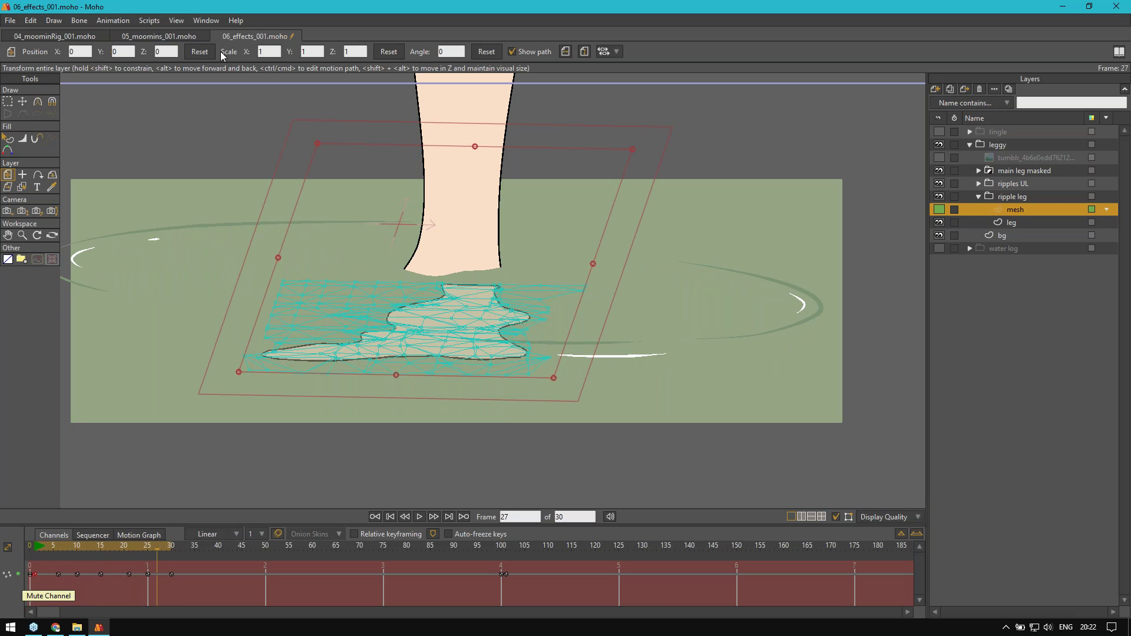
Step: Open the Keyframe window beside the artwork and examine the mesh's frame 1 keyframe interpolation settings
click(208, 20)
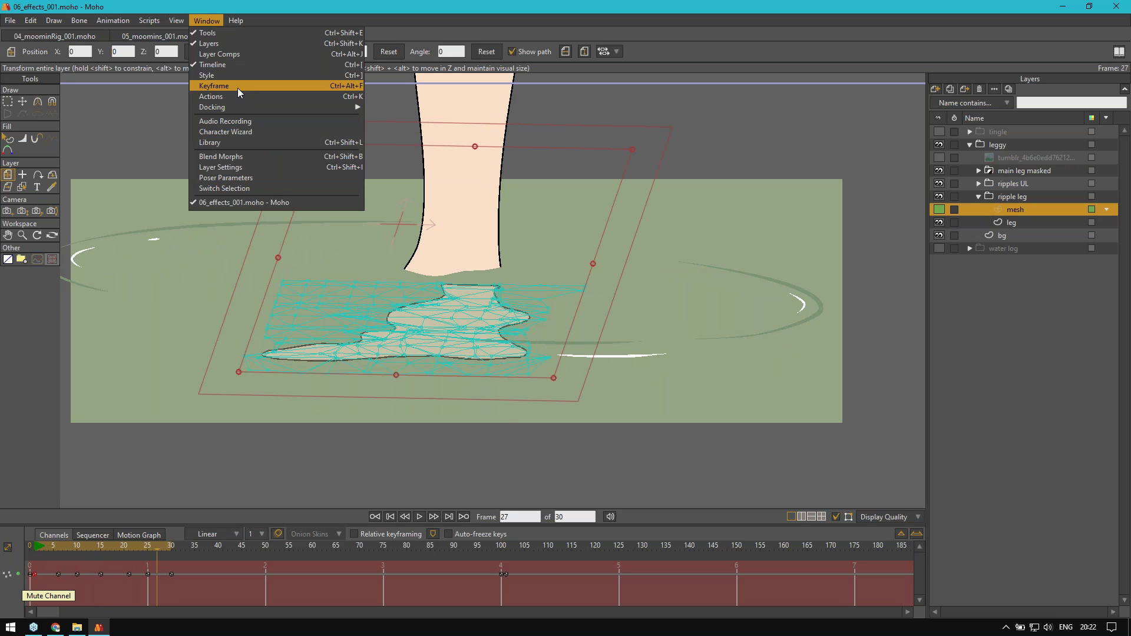
key(ctrl+alt+f)
drag(856, 431, 846, 282)
click(38, 546)
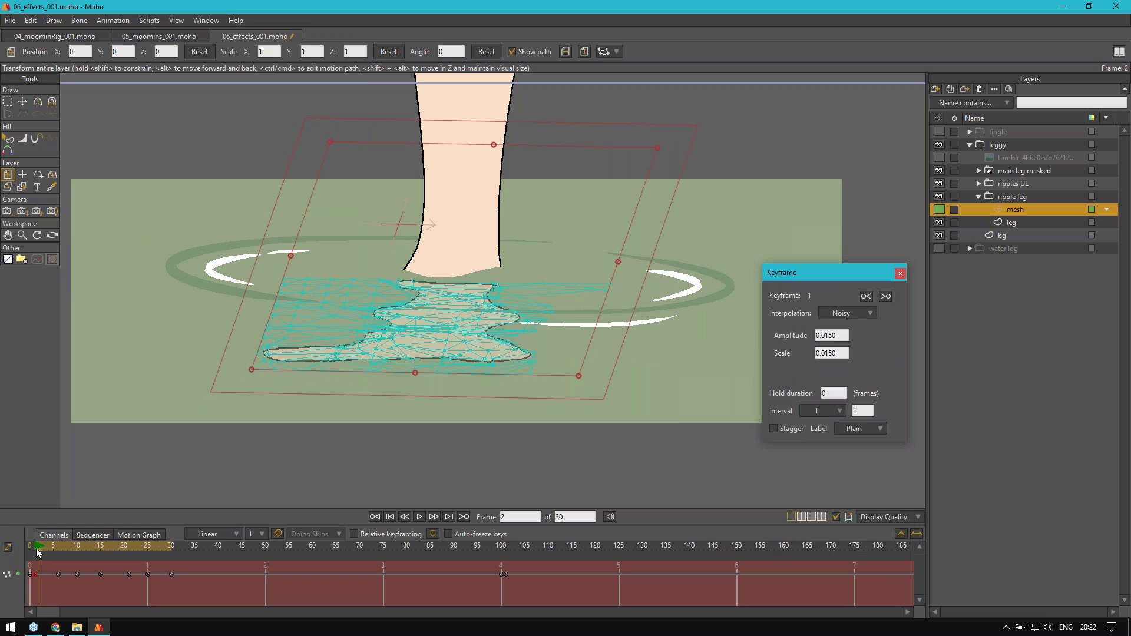
click(34, 549)
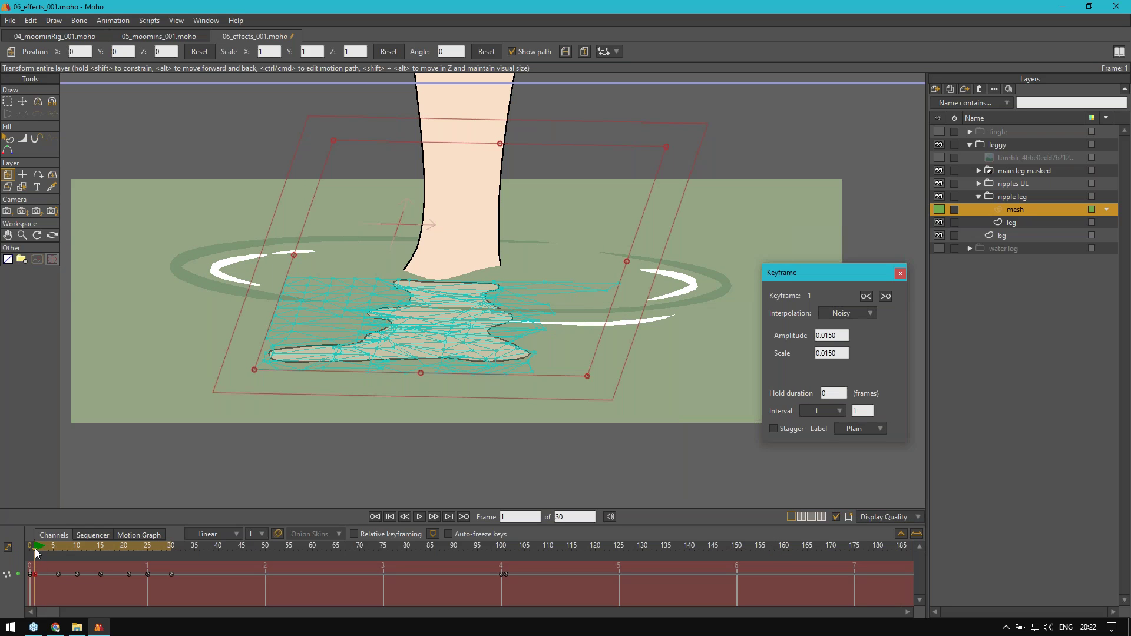
key(space)
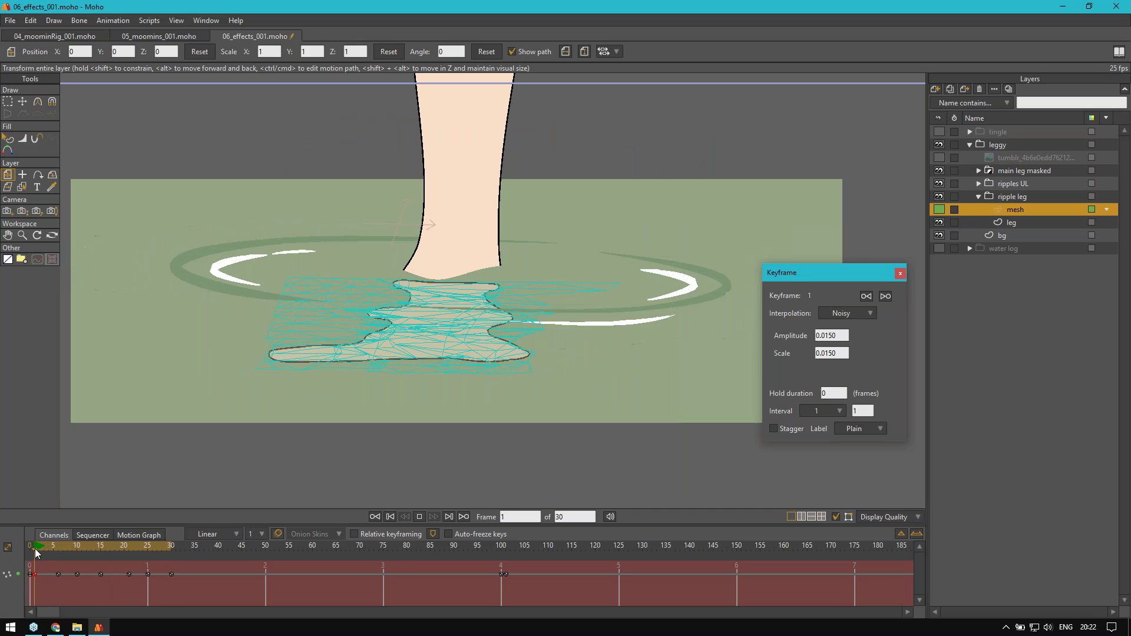
key(space)
click(35, 549)
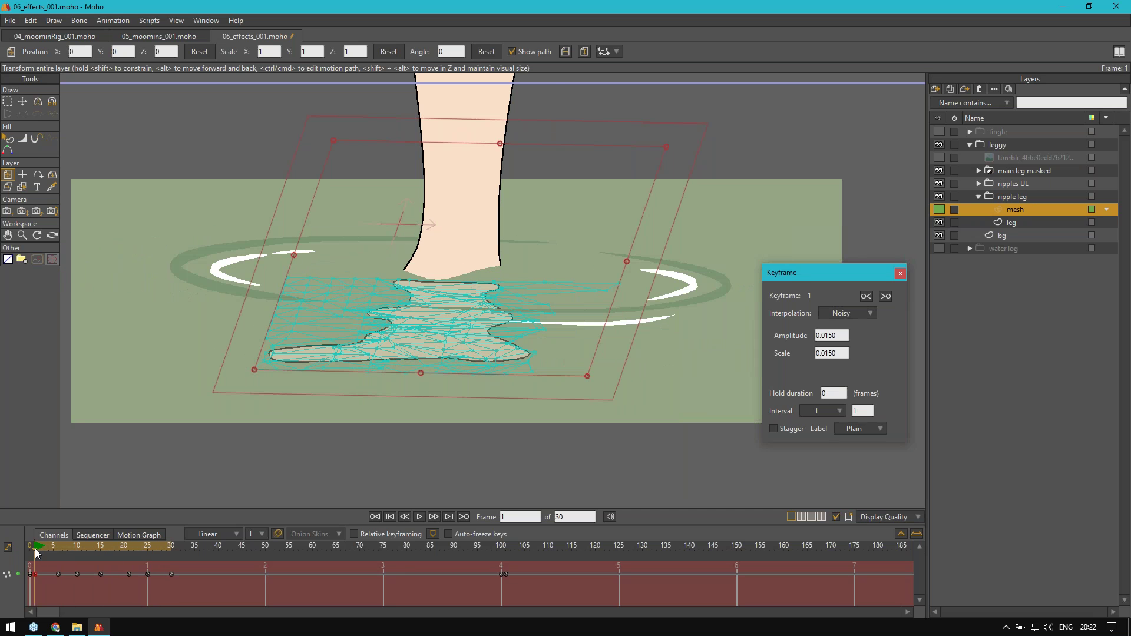
Step: View the undistorted mesh at frame 0, play the ripple distortion, and return to frame 1
key(Left)
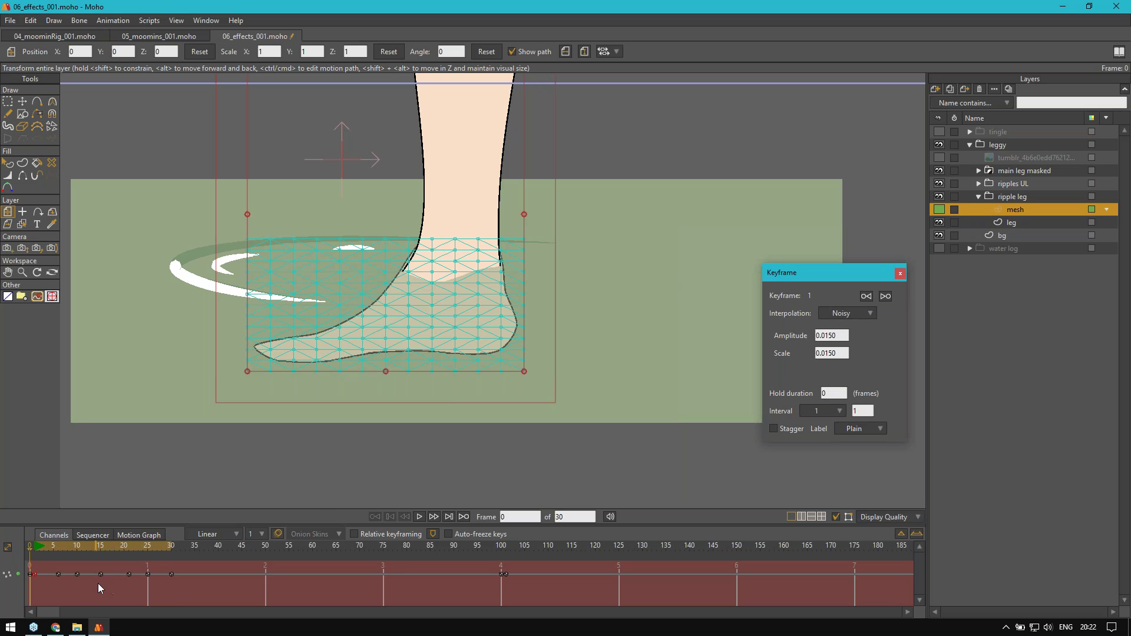
key(space)
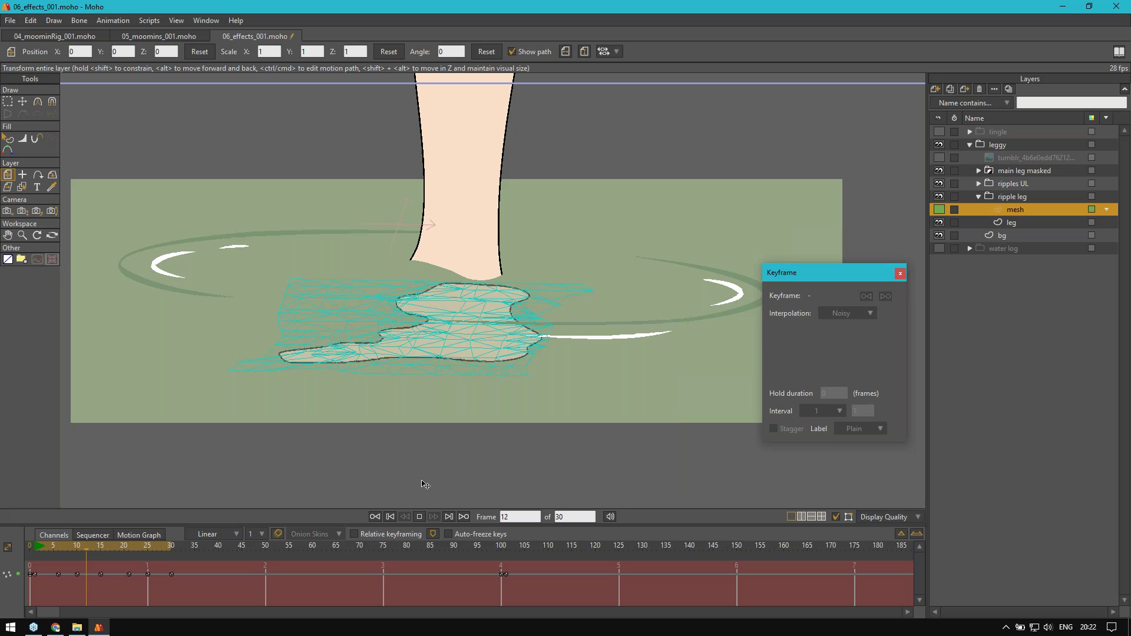
key(space)
click(33, 547)
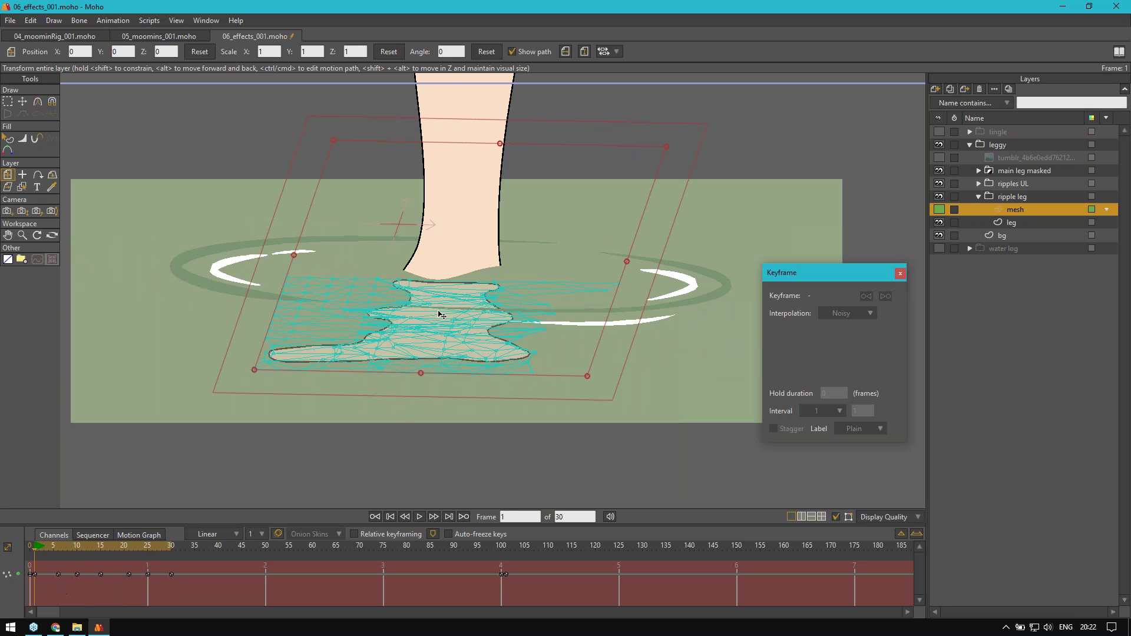
Step: Show the leg reference image and collapse the ripple leg and leggy groups
scroll(393, 394, down, 2)
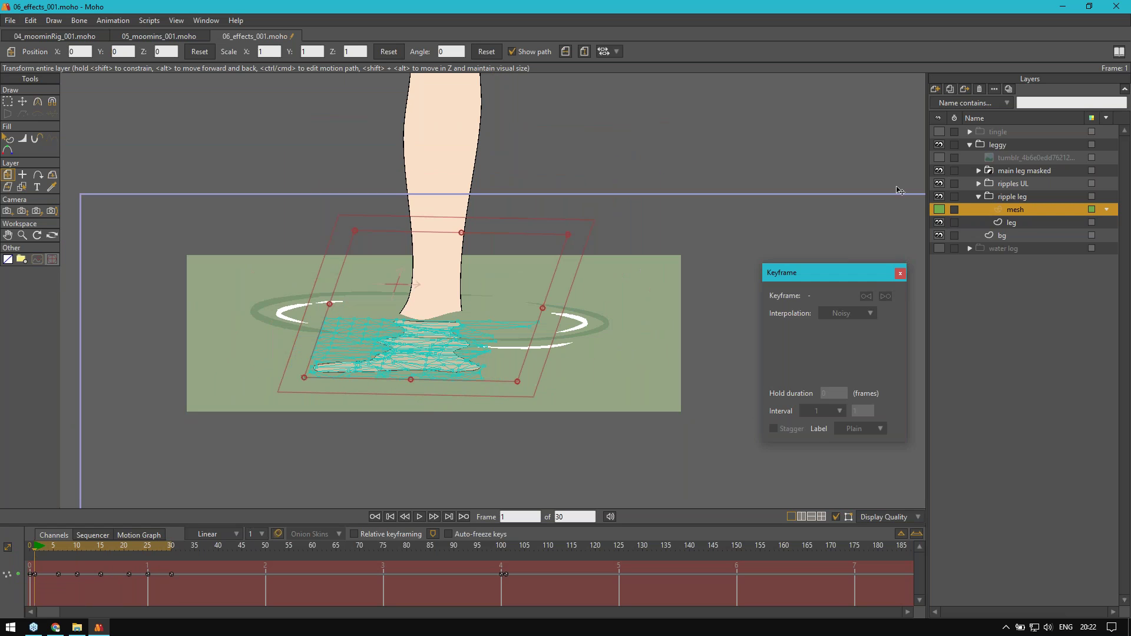
click(978, 196)
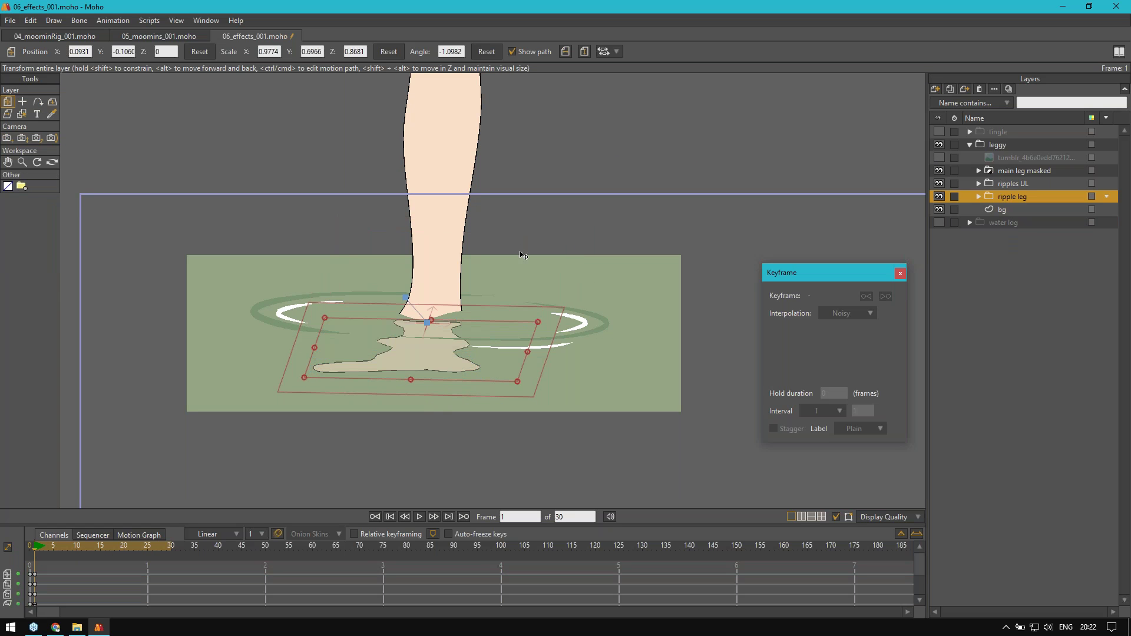
click(939, 158)
click(970, 144)
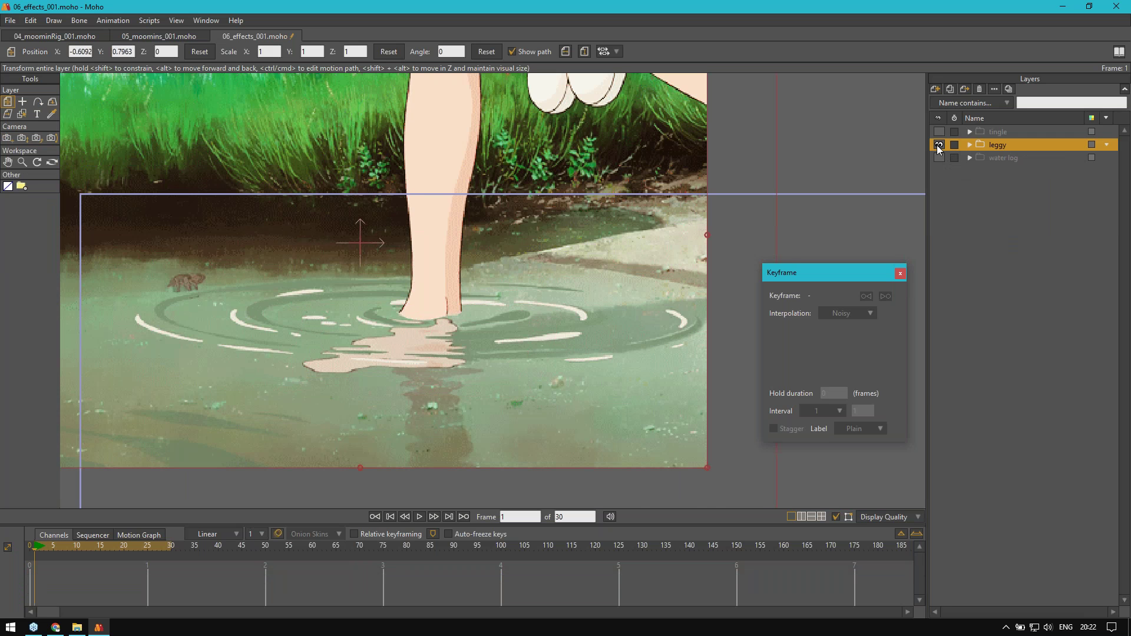
Step: Hide the leggy group and show the water log group in its place
click(939, 145)
click(938, 158)
drag(613, 256, 352, 172)
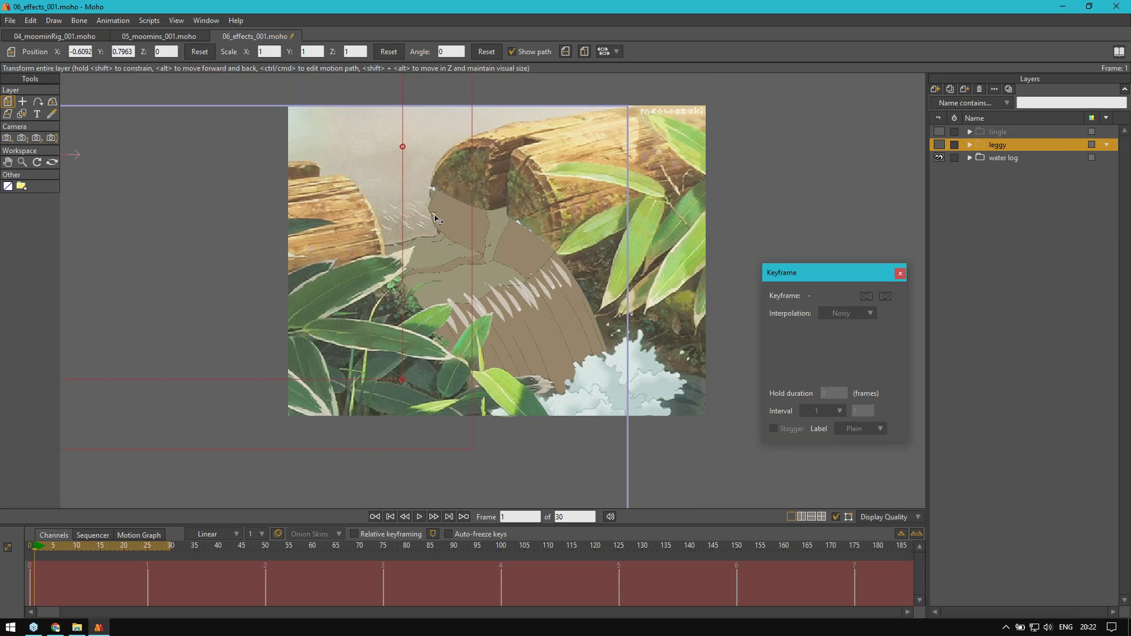
drag(437, 227, 393, 227)
scroll(393, 228, up, 2)
Step: Expand the water log group and toggle its ANIM group off and on to compare it with the reference
click(970, 158)
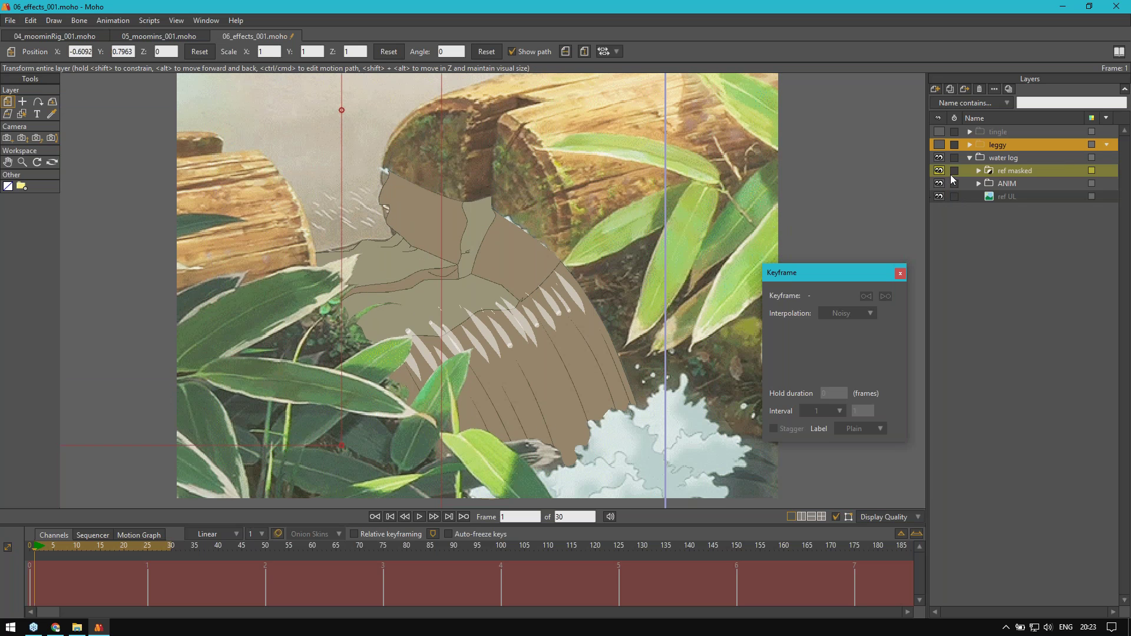
click(938, 183)
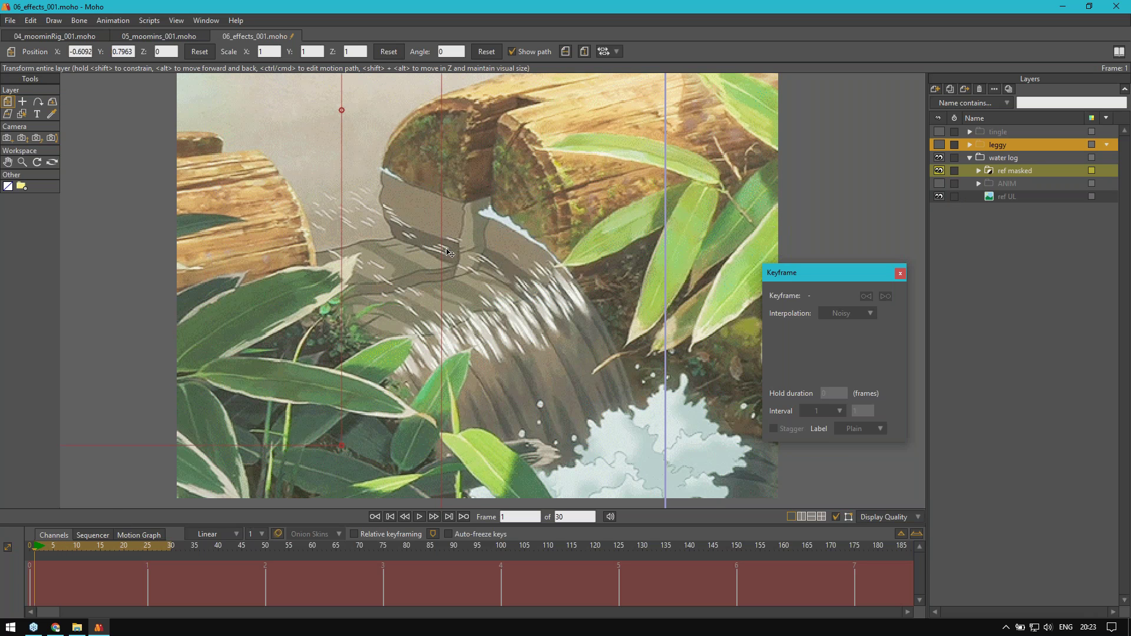
click(940, 183)
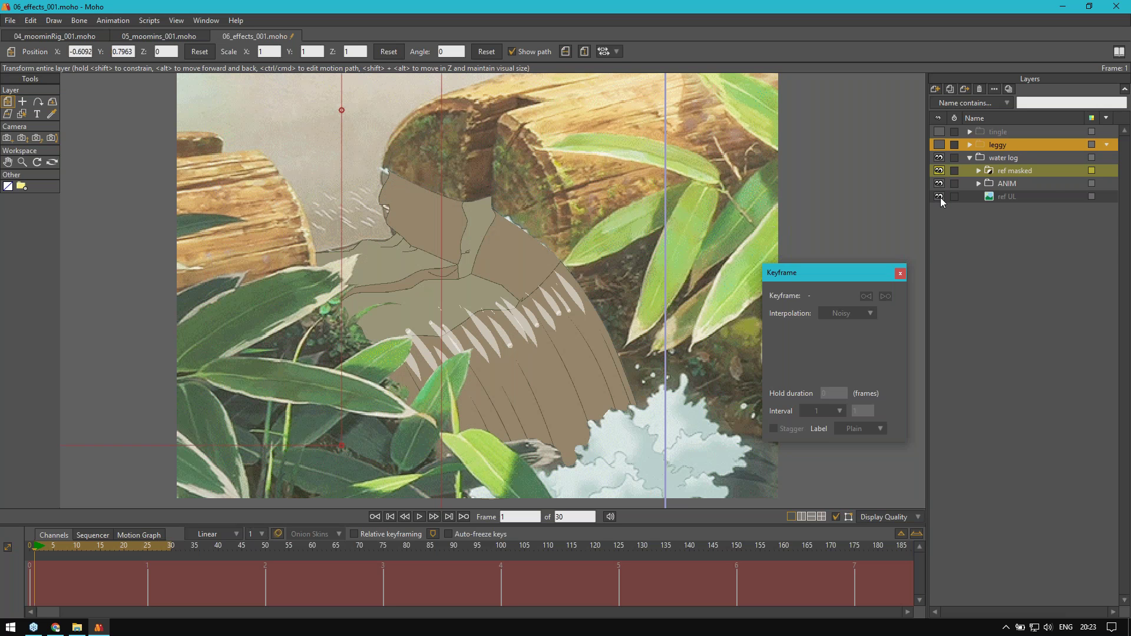
Step: Hide the ref UL image, expand the ANIM group, and select its highlights roq group
click(940, 197)
click(980, 184)
click(1030, 211)
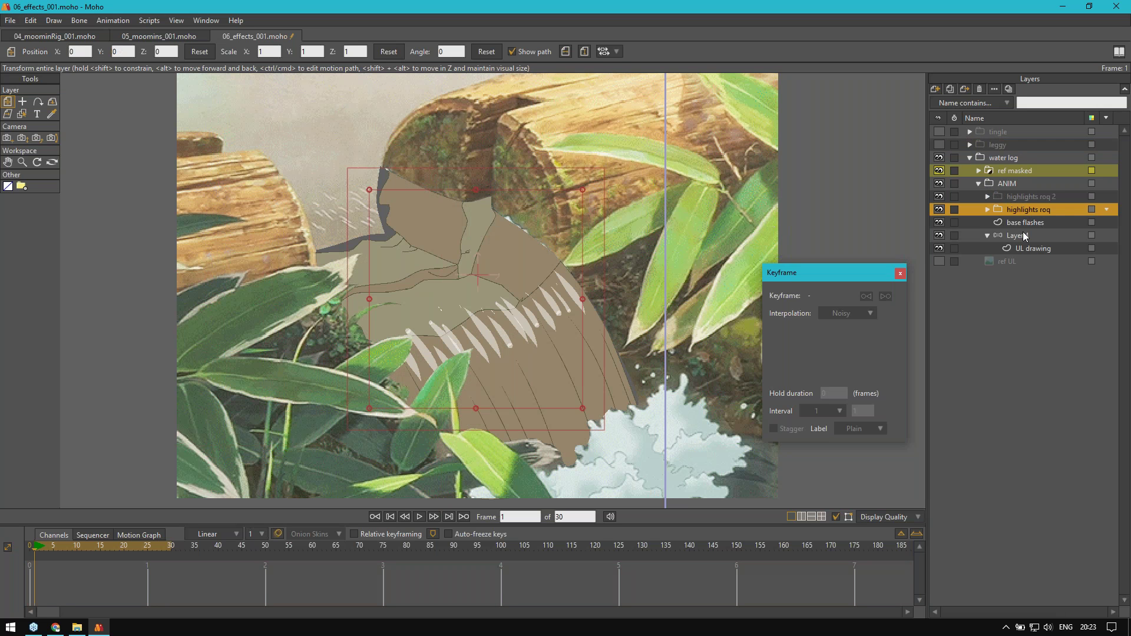
Step: Select the Layer 4 bone layer in the ANIM group and hide the ref masked group to reveal the bare water drawing
click(1025, 236)
scroll(569, 186, up, 3)
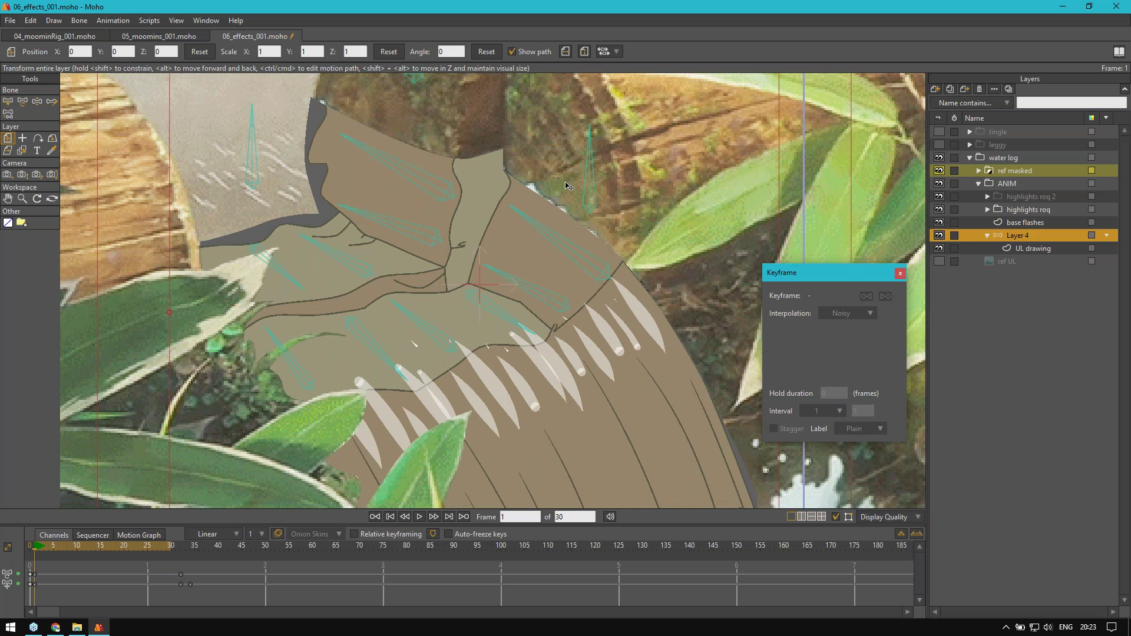
key(z)
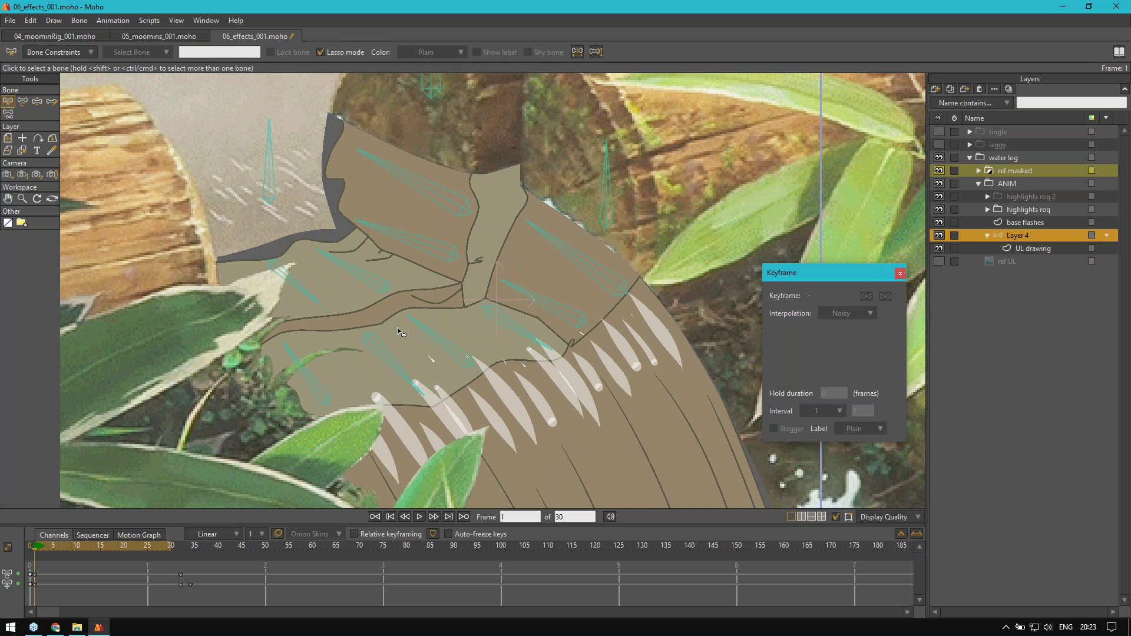
alt+right_click(398, 331)
click(946, 195)
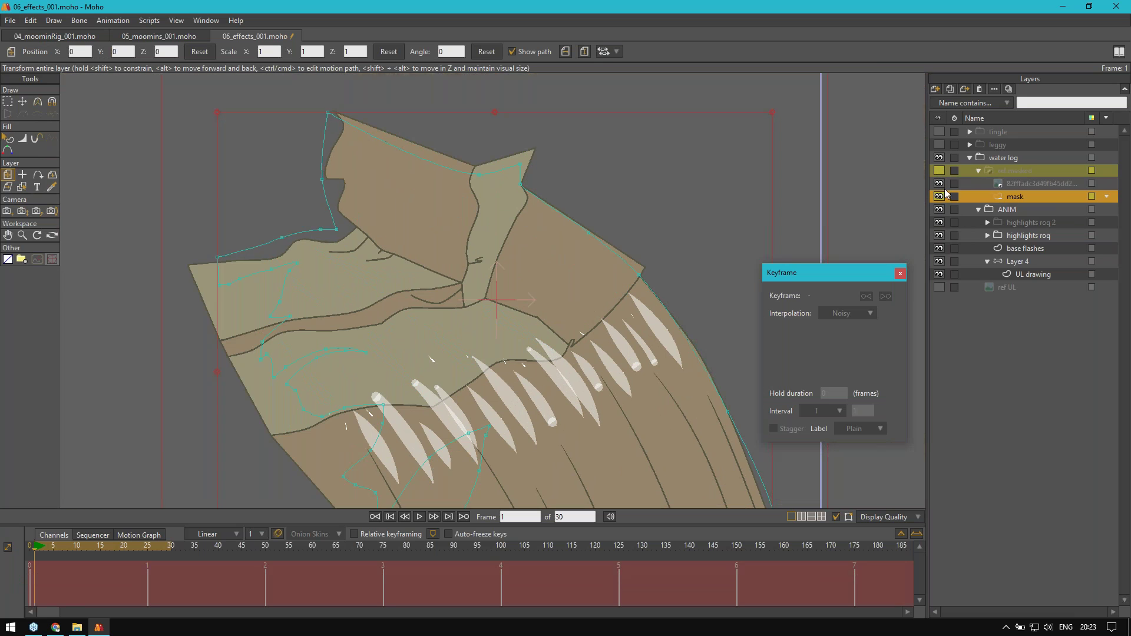
Step: Select the UL drawing layer, pick bone B10 near the upper ripple to inspect its bound points, and deselect it
click(1011, 213)
click(1002, 235)
alt+right_click(357, 290)
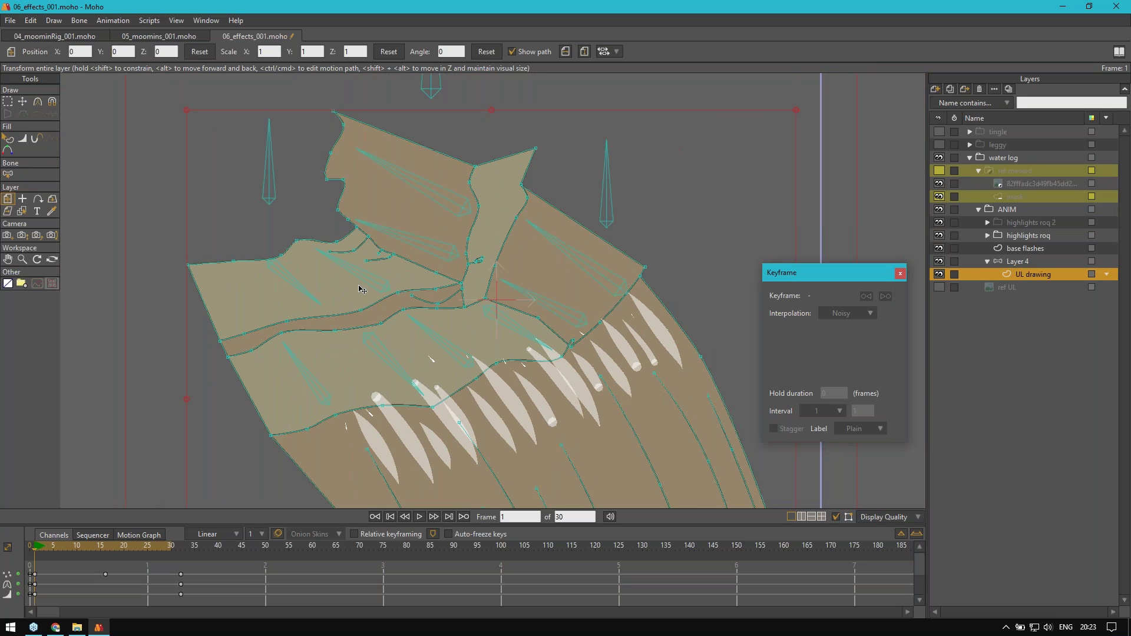
drag(365, 281, 446, 277)
scroll(409, 281, up, 2)
key(b)
click(391, 283)
click(461, 268)
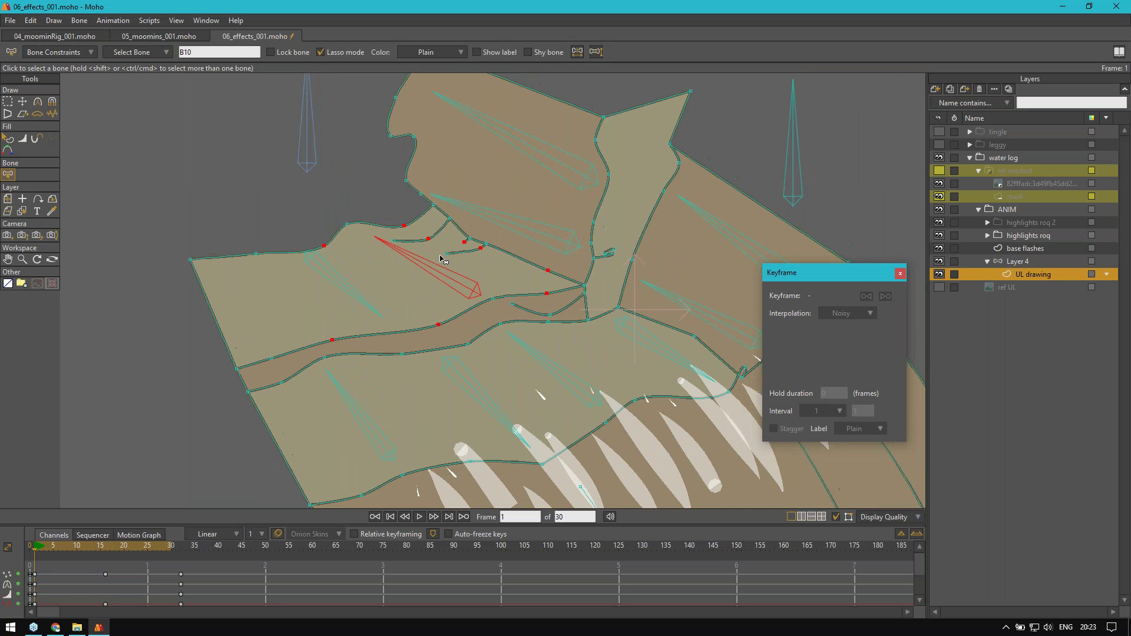
click(340, 211)
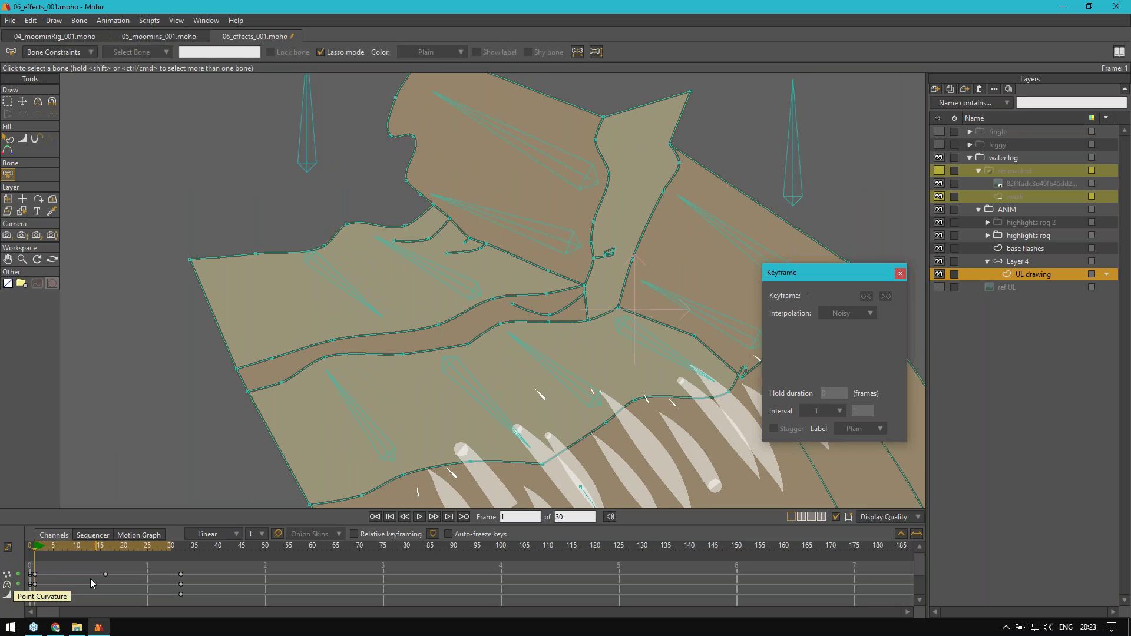
Step: Hide the highlights roq group and base flashes layer, and play back the UL drawing animation
mouse_move(43, 552)
mouse_down()
mouse_move(93, 548)
mouse_move(34, 550)
mouse_up()
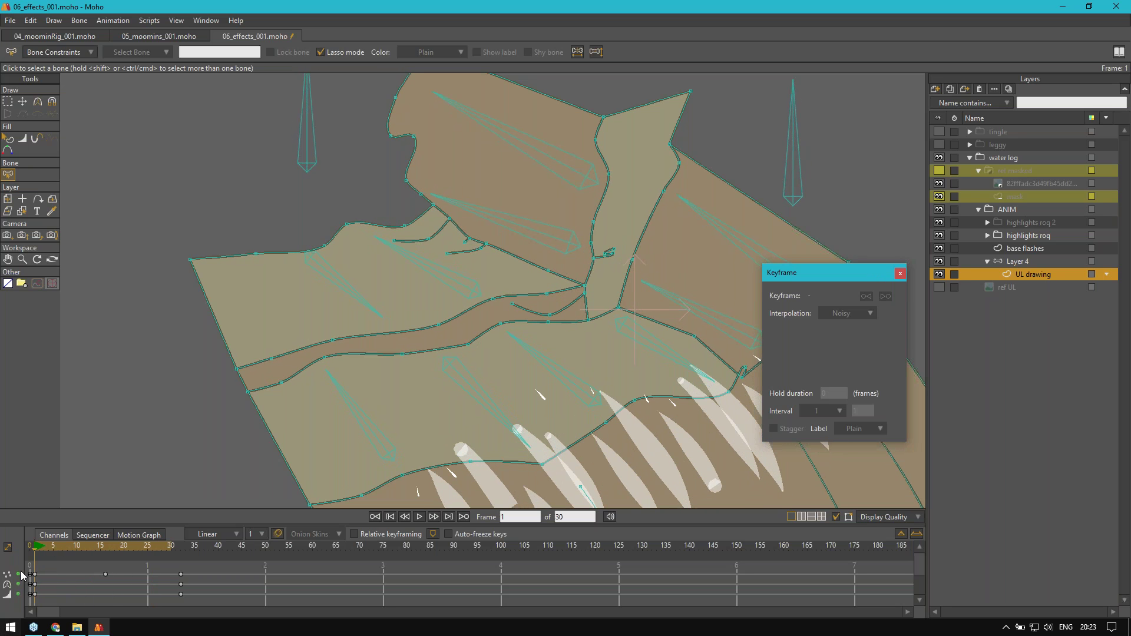
key(space)
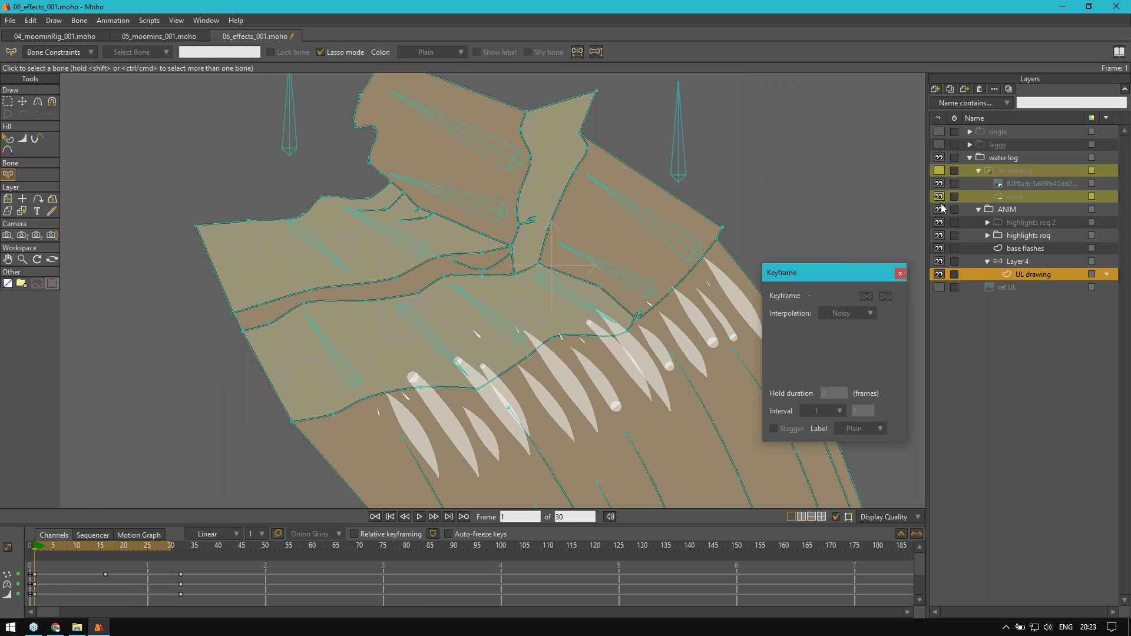
click(940, 222)
click(940, 249)
click(940, 235)
key(space)
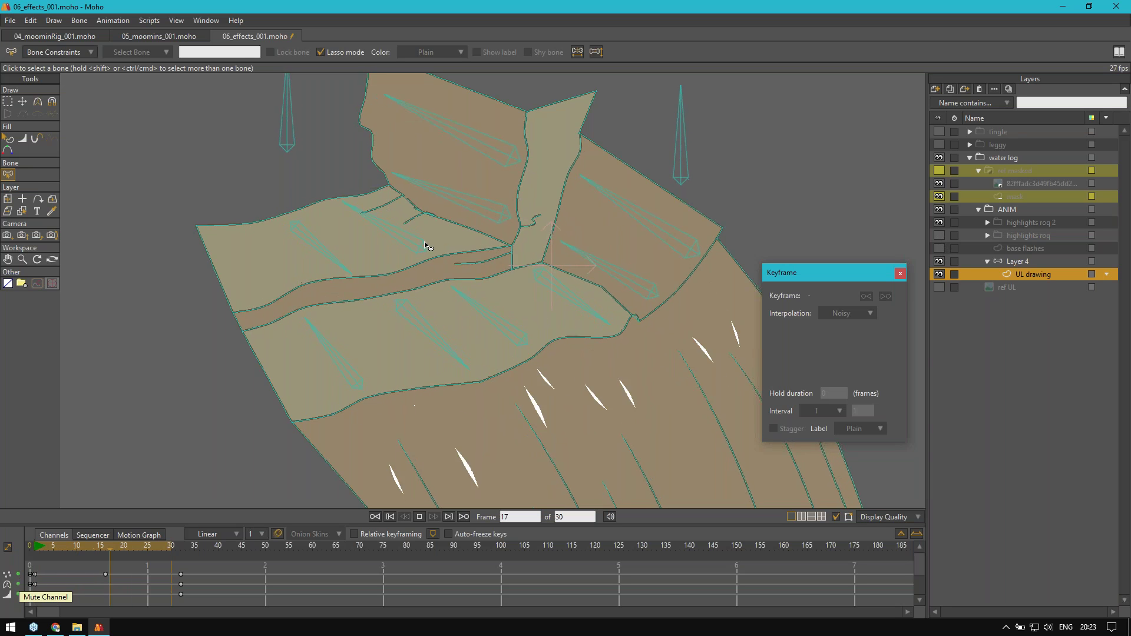
key(space)
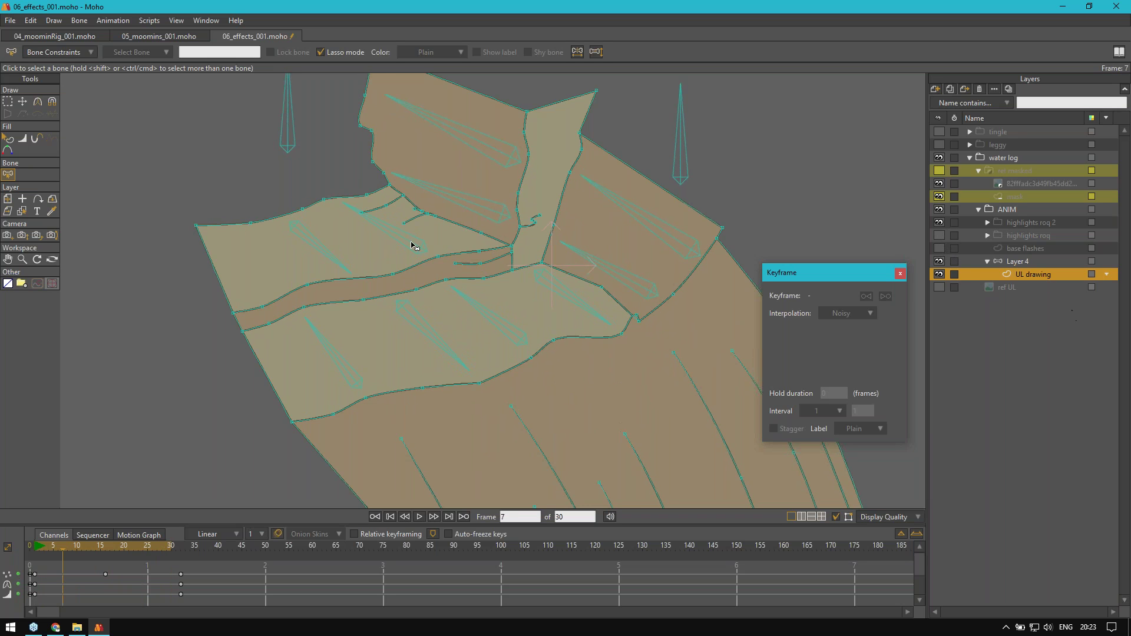
Step: Select bone B9 and the neighbouring bones one by one to examine their bound points, and replay the animation
click(346, 375)
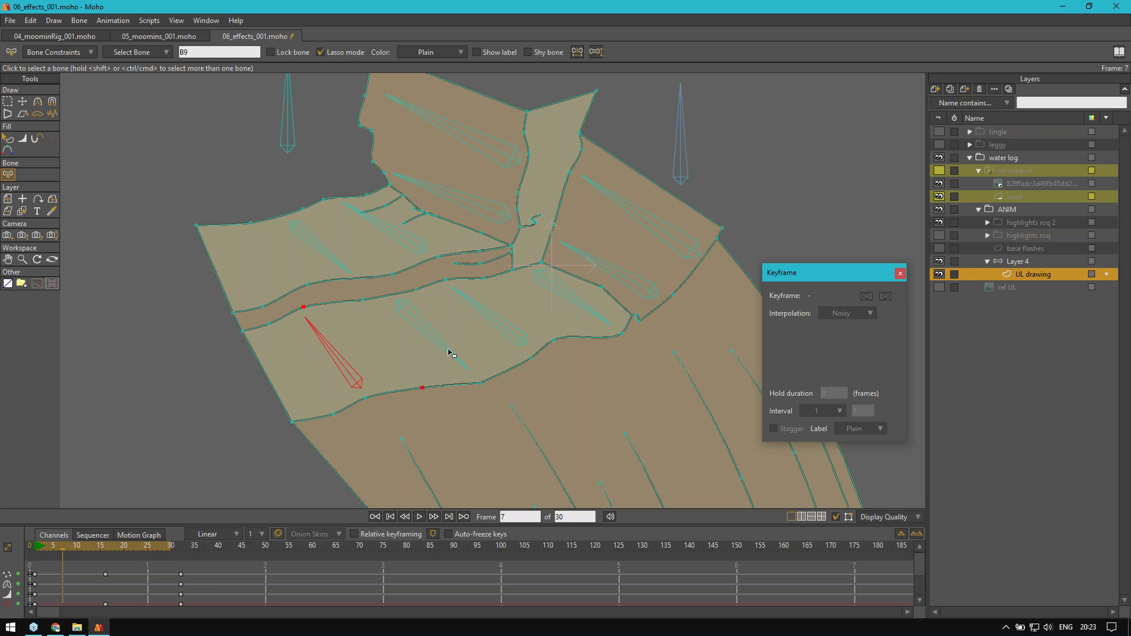
click(456, 356)
click(508, 327)
click(571, 302)
click(664, 232)
key(space)
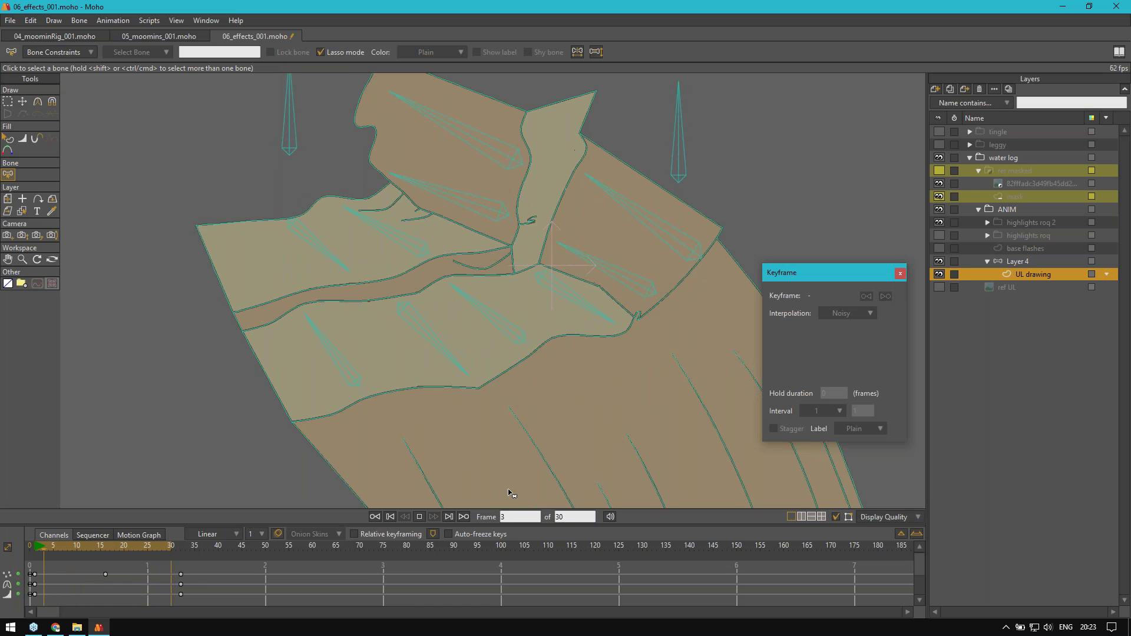
Step: Return to frame 1 and show the base flashes layer, highlights roq group and ref masked group again
click(33, 547)
click(940, 248)
click(939, 235)
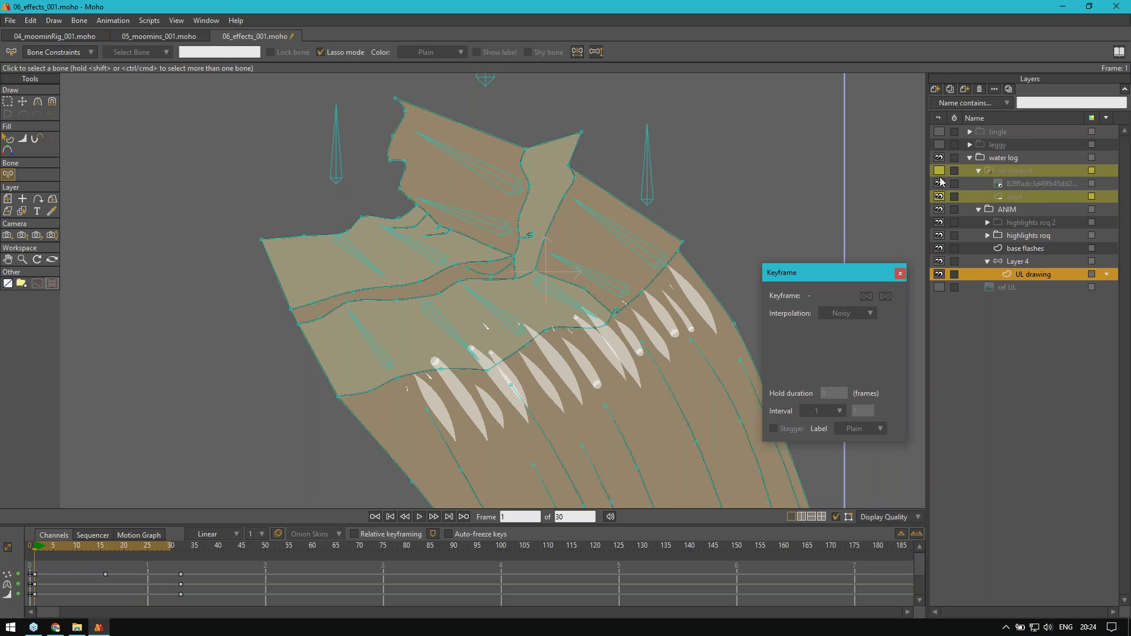
click(940, 170)
scroll(468, 342, down, 5)
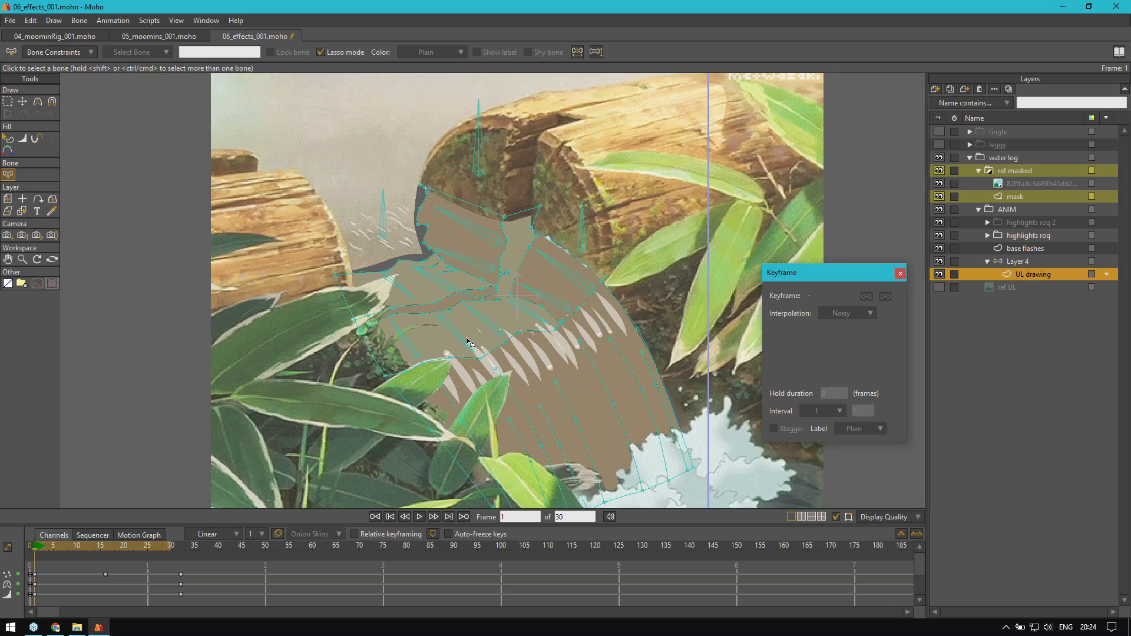
Step: Collapse the water log group and show the leggy and tingle groups, toggling tingle off and on
click(996, 158)
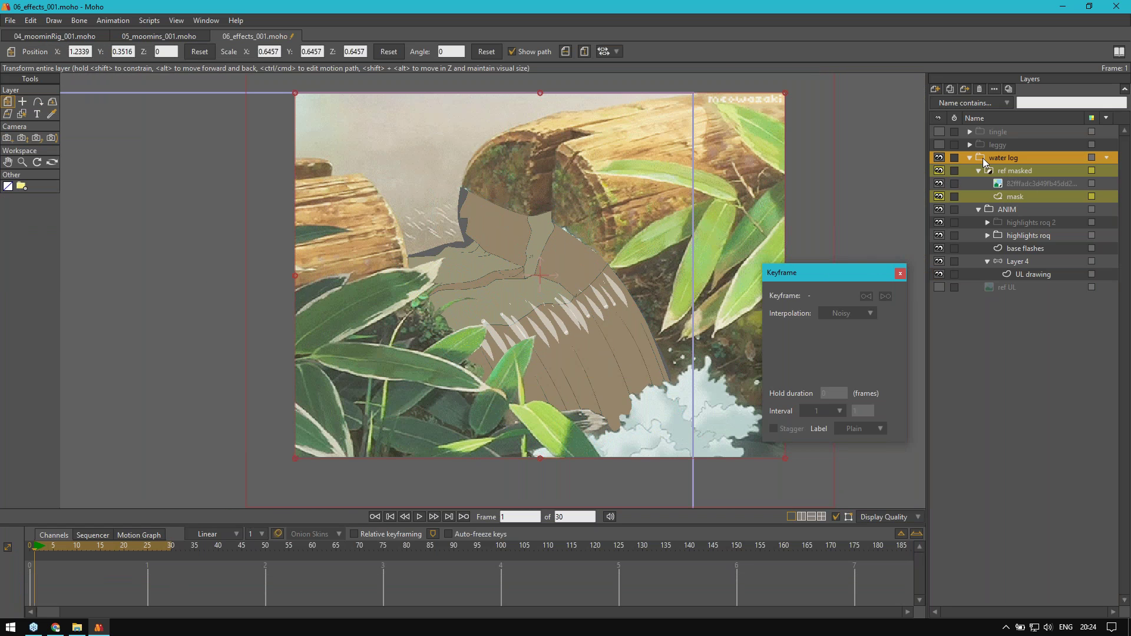
click(971, 157)
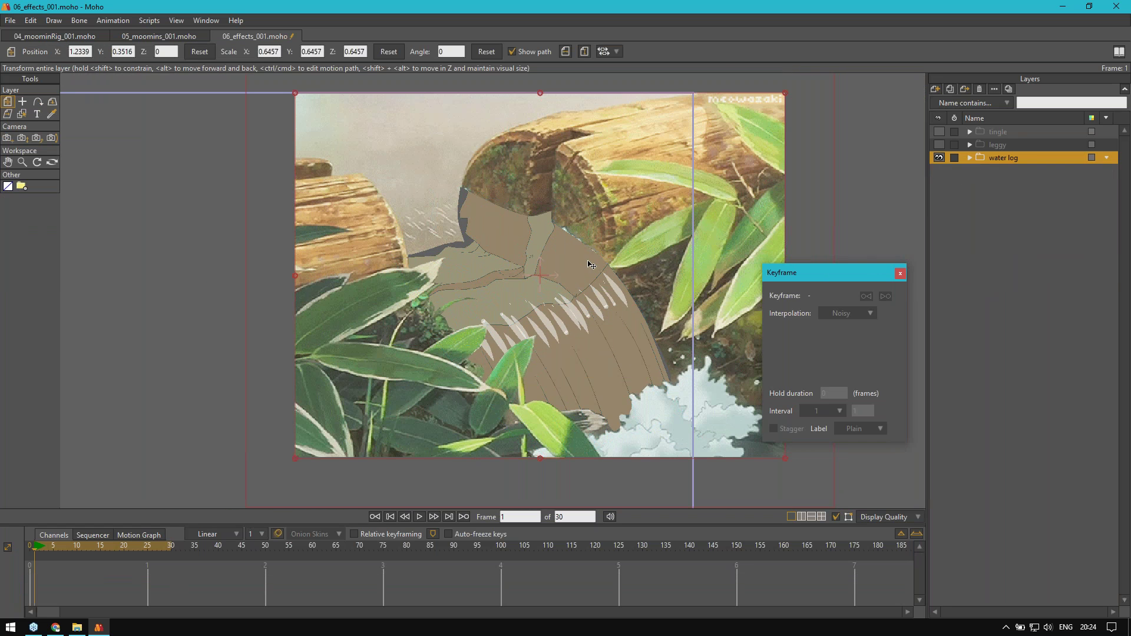
click(939, 144)
click(939, 132)
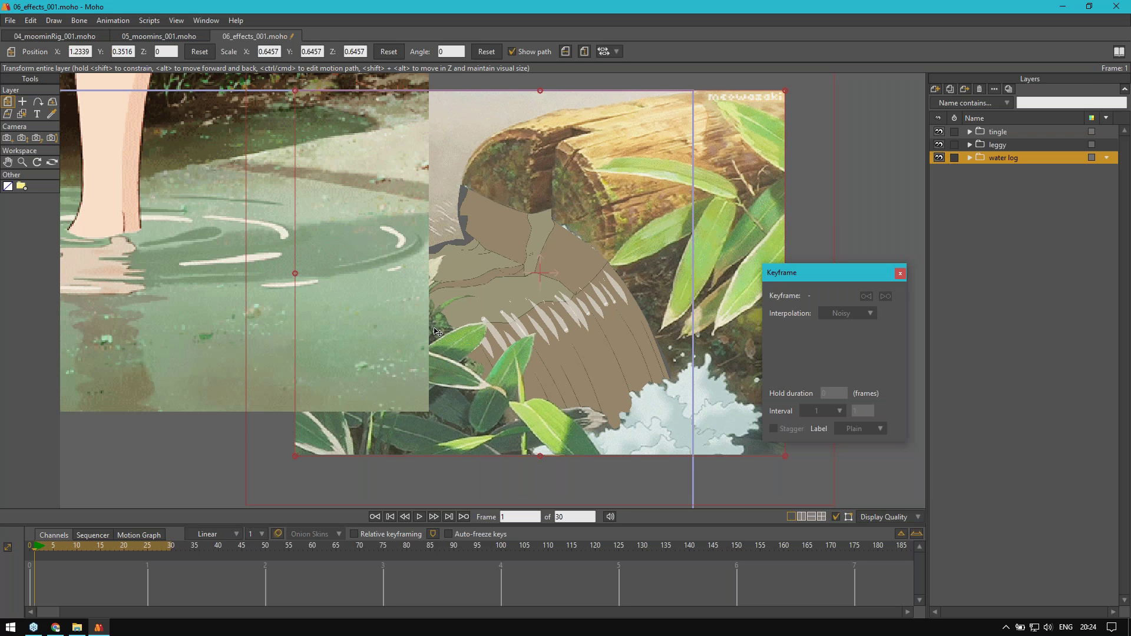
scroll(397, 364, down, 3)
drag(336, 358, 528, 316)
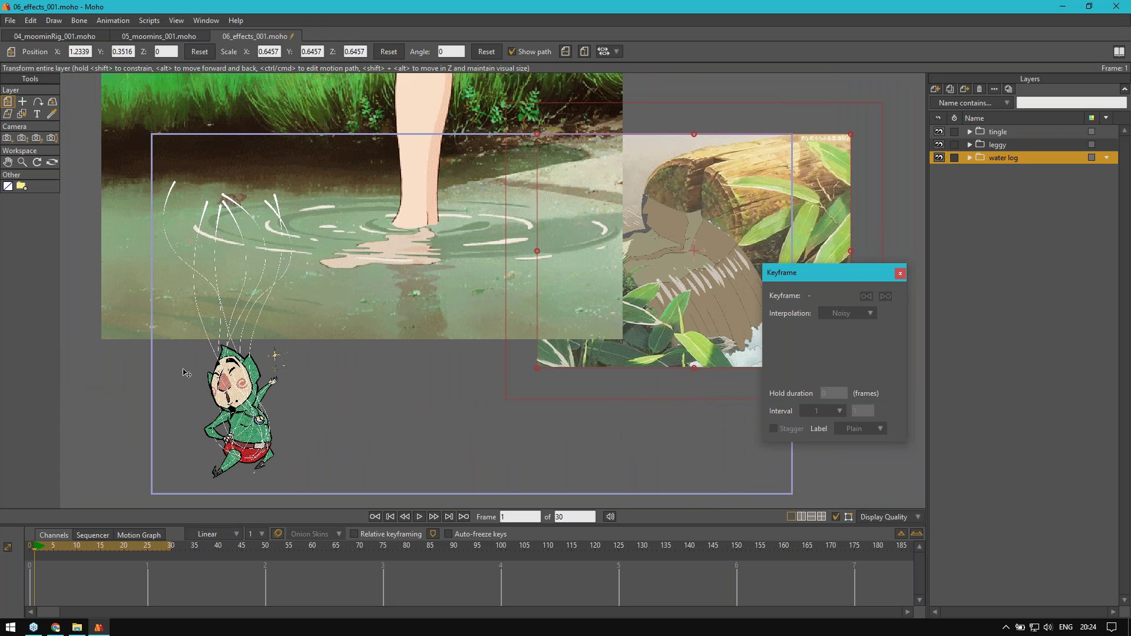
click(939, 134)
click(939, 134)
Step: Bring up the 05_moomins_001 and 04_moominRig_001 documents in turn, and switch to the Webinar slides in Chrome
click(156, 37)
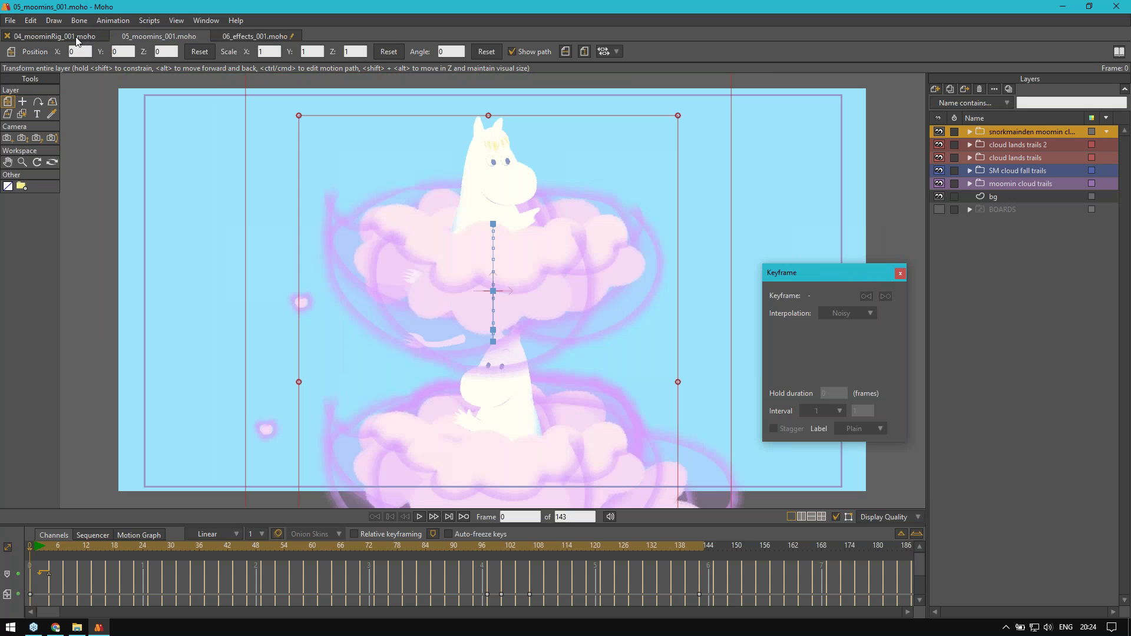
click(75, 36)
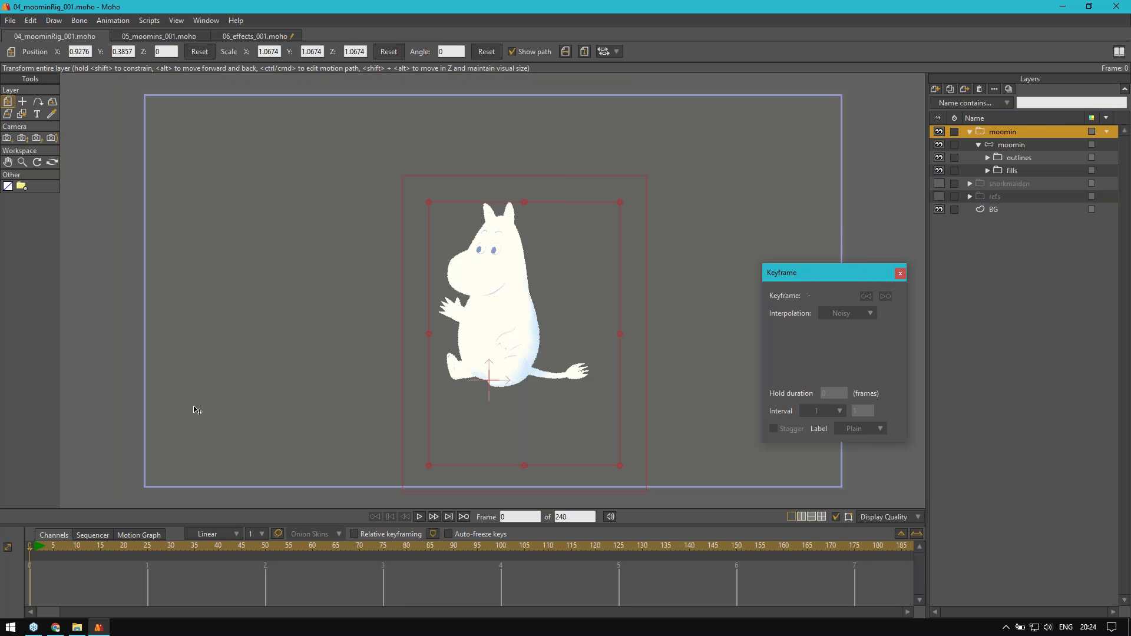
click(55, 628)
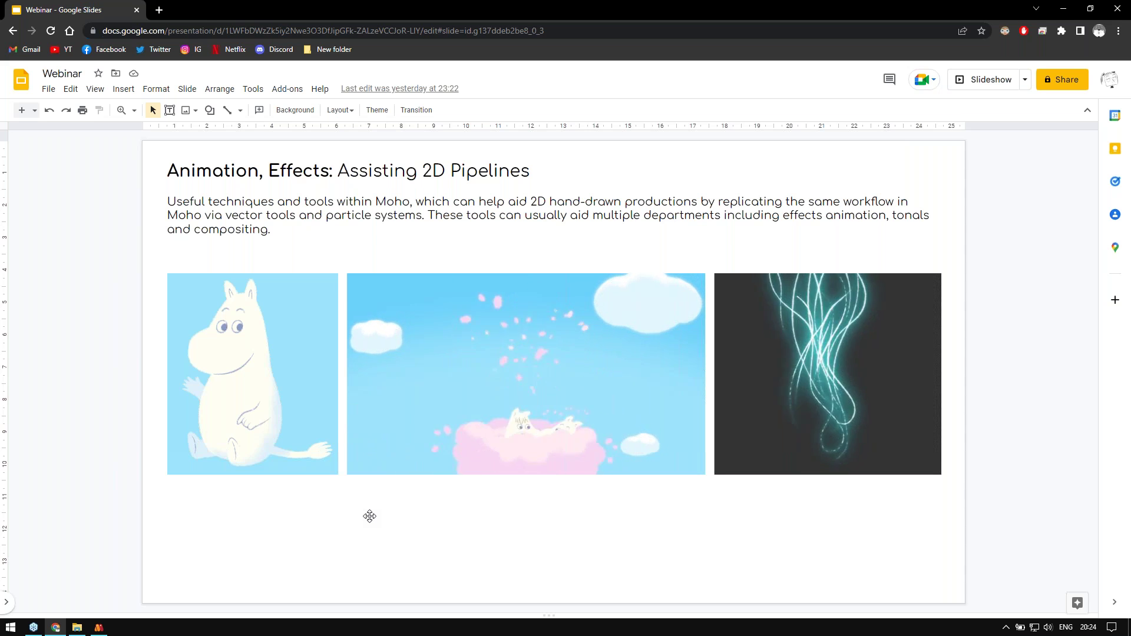
Step: Open the m_reanimated_MOV movie from the WEBINAR folder in File Explorer and reposition its player window
click(78, 628)
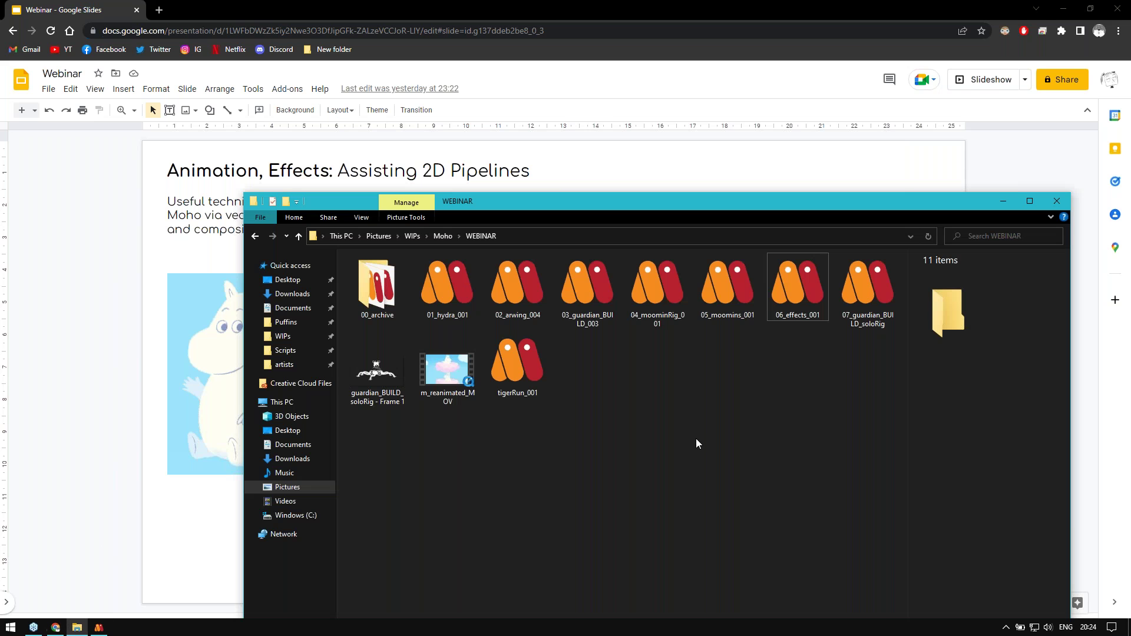
click(448, 370)
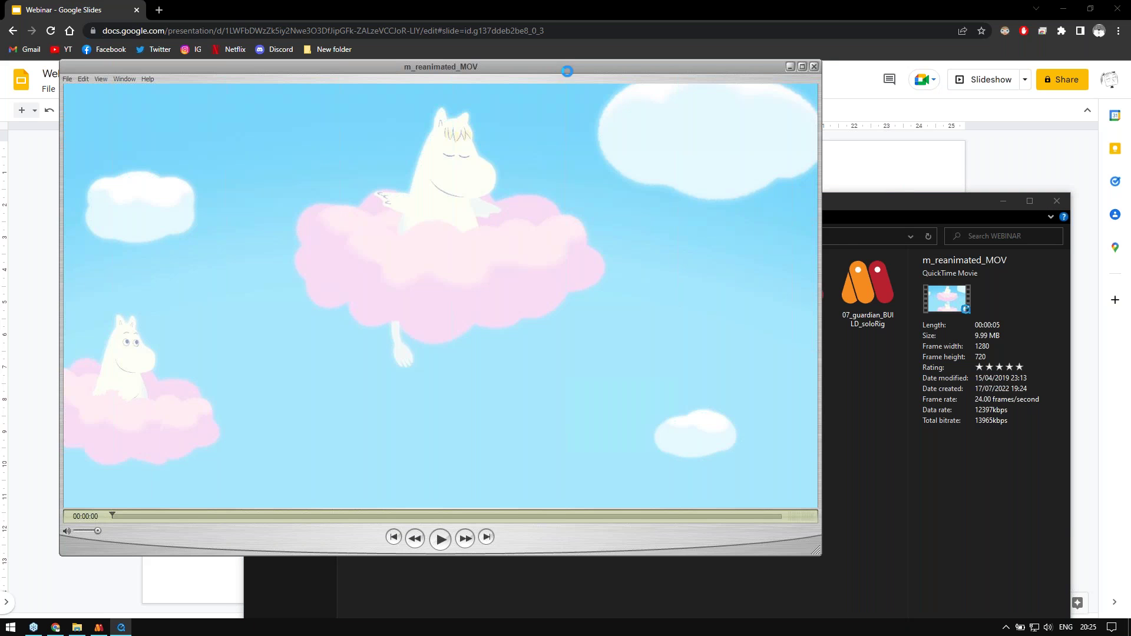
drag(567, 71, 671, 78)
drag(573, 74, 539, 74)
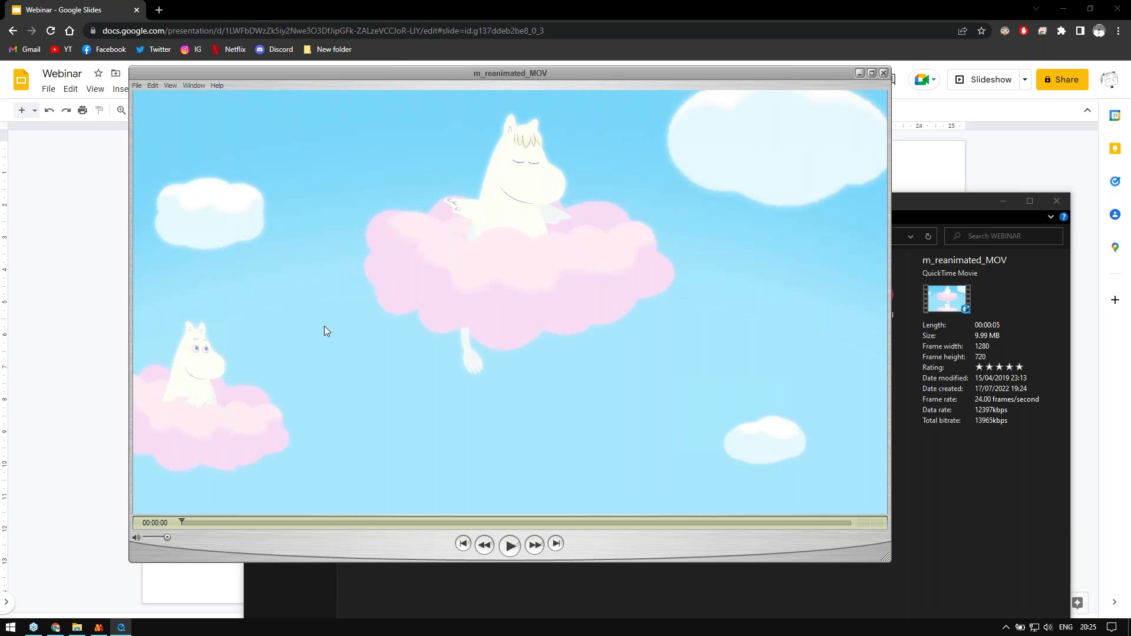
drag(383, 73, 375, 75)
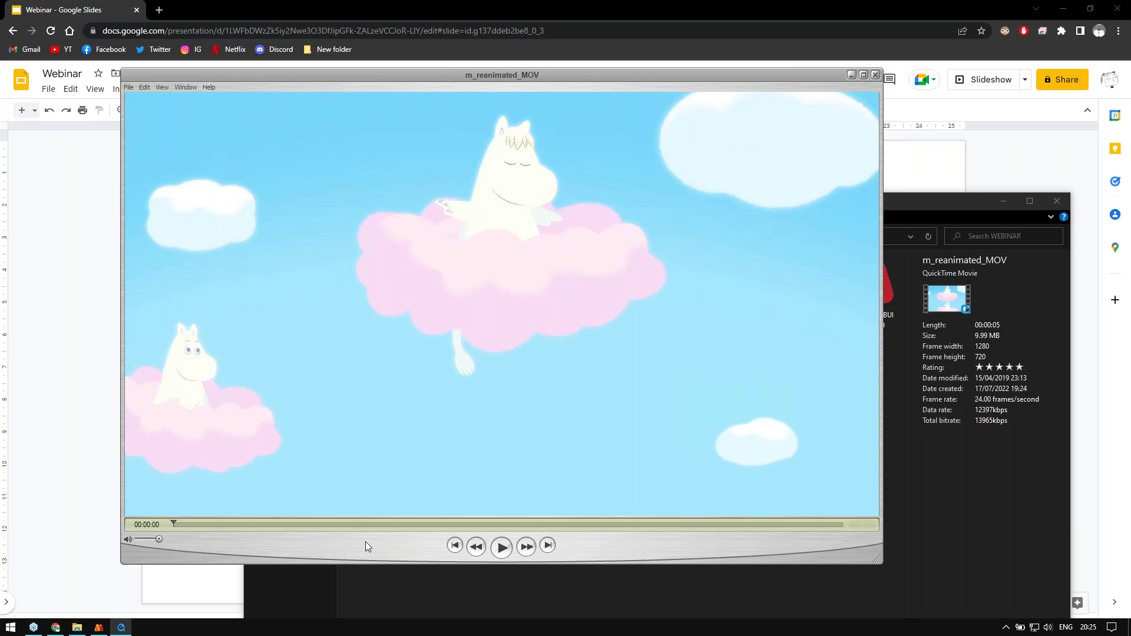
Step: Play the m_reanimated_MOV movie, rewind it to near its start, and bring the Webinar slides back to the front
key(space)
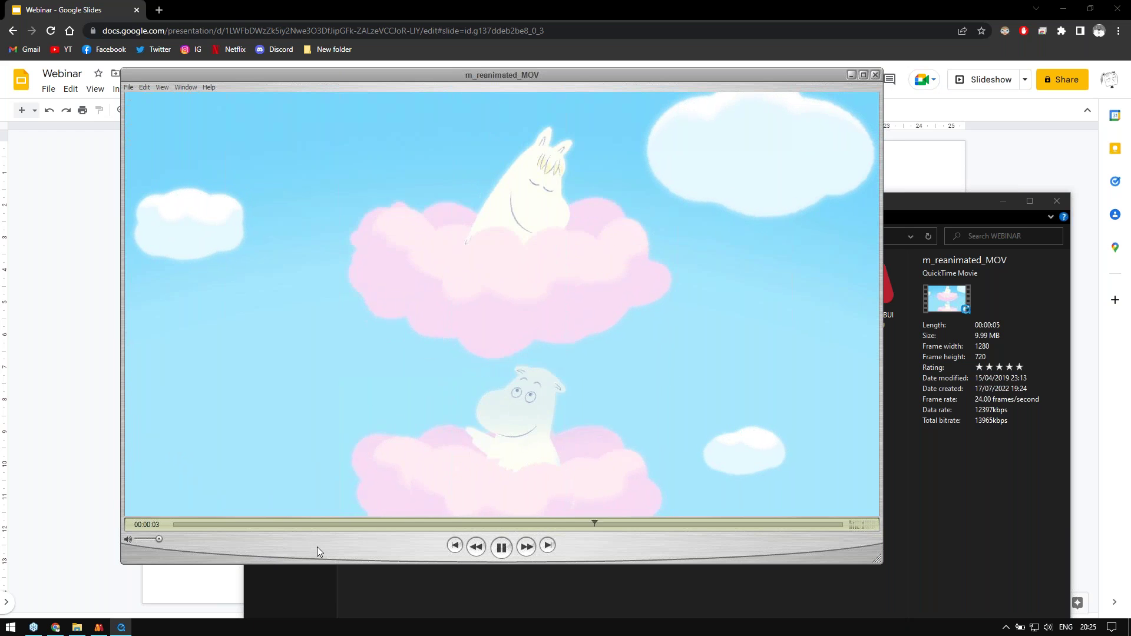
key(space)
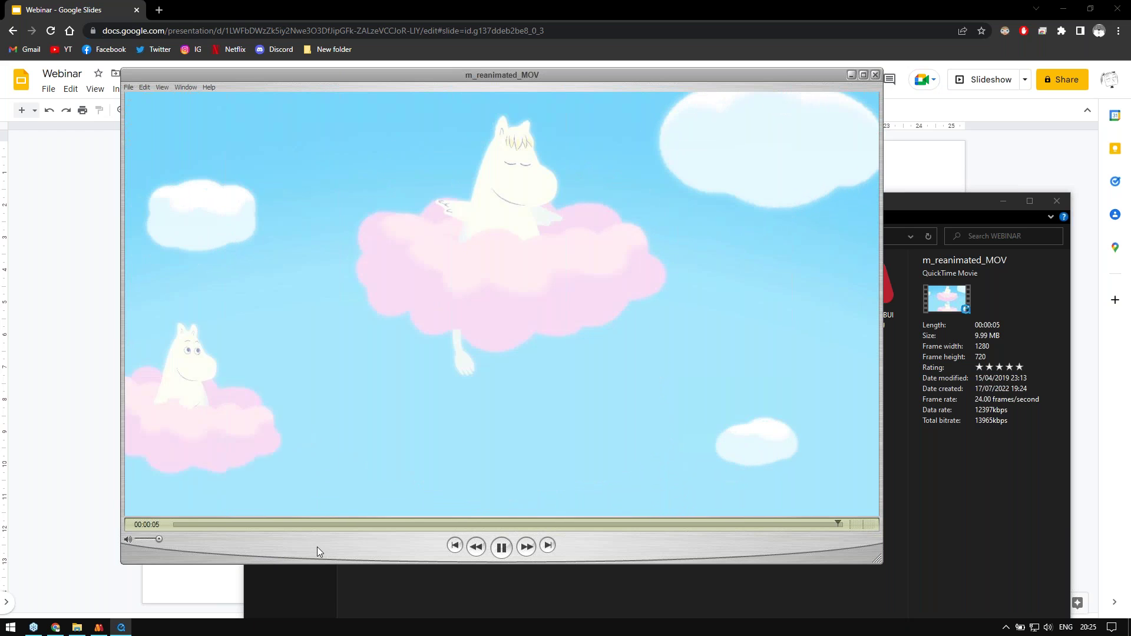
drag(197, 525, 182, 523)
click(641, 9)
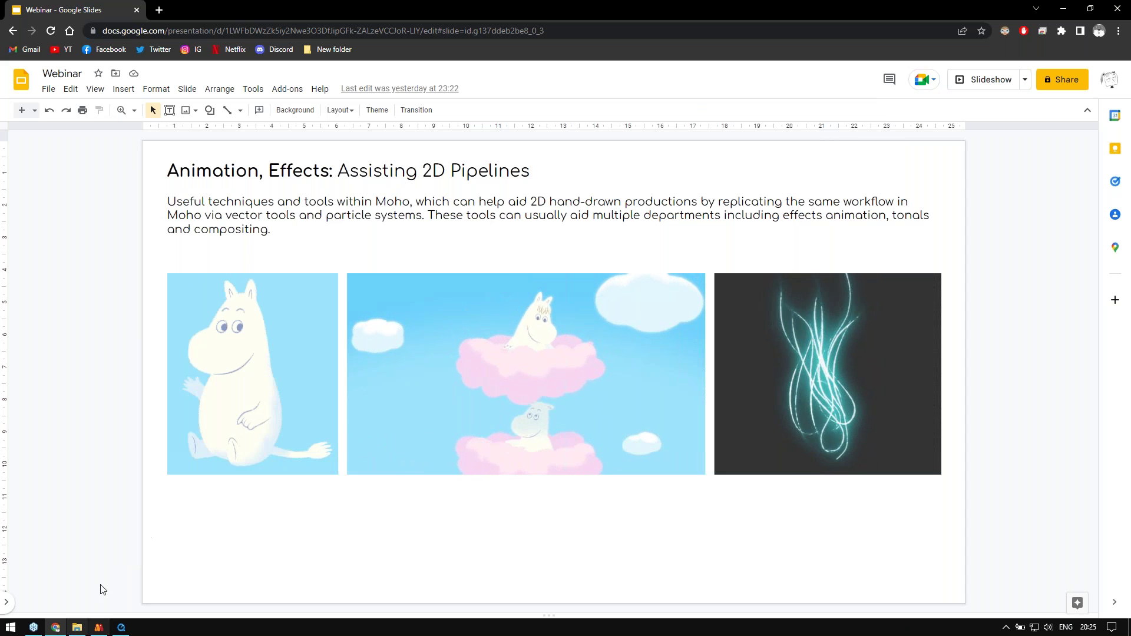
Step: Switch to Moho and open the 04_moominRig_001 document with the moomin character centred in a close view
click(102, 629)
click(142, 37)
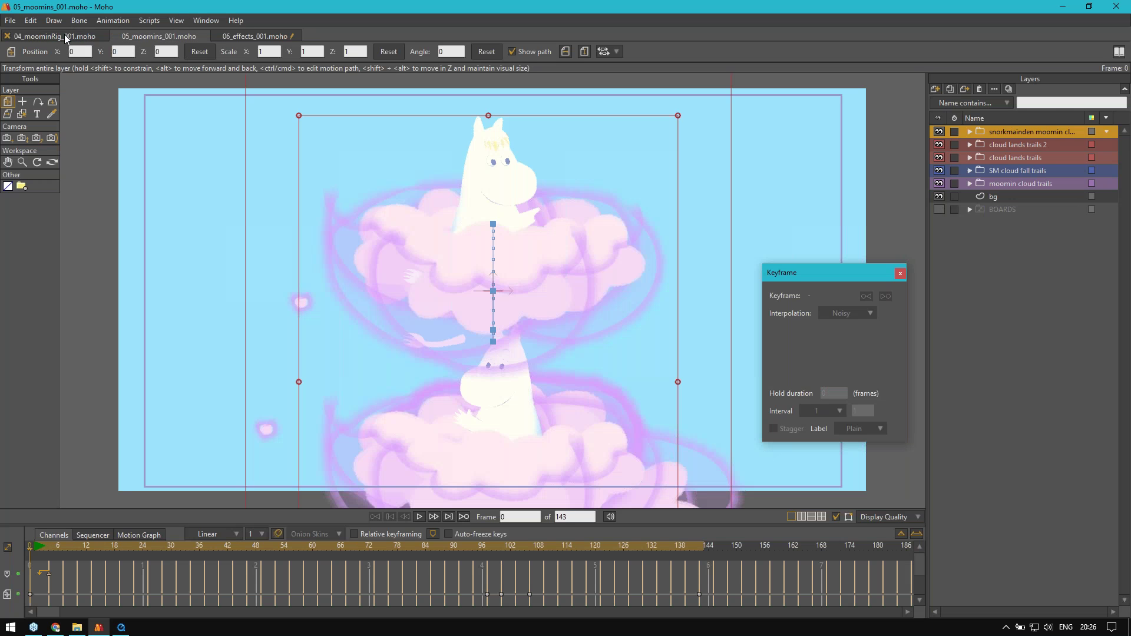
click(65, 34)
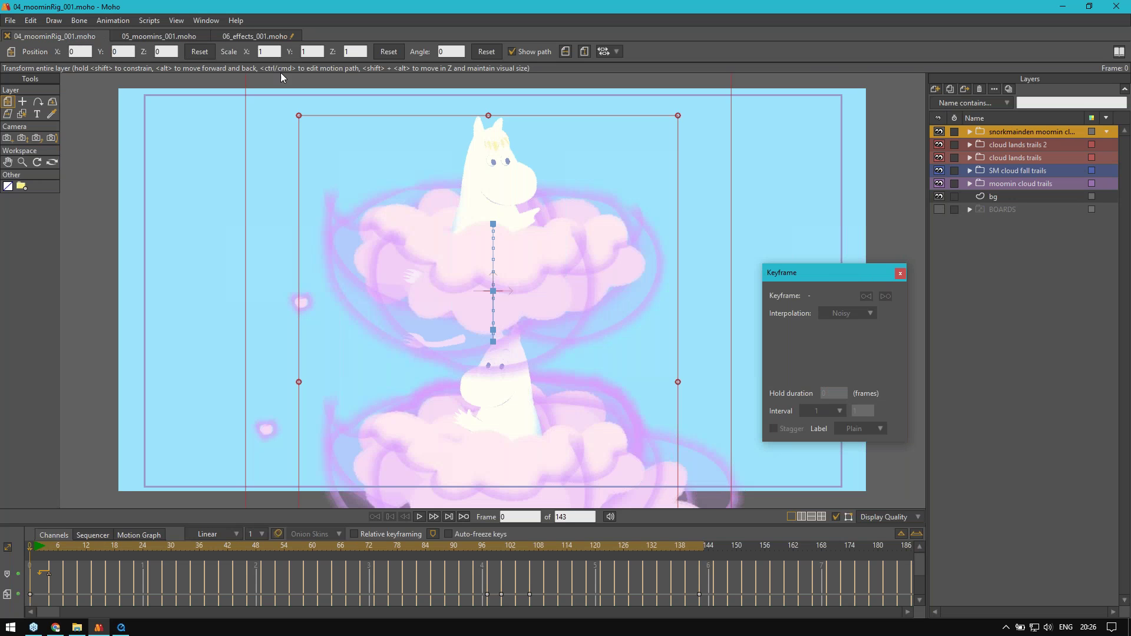
scroll(486, 334, up, 5)
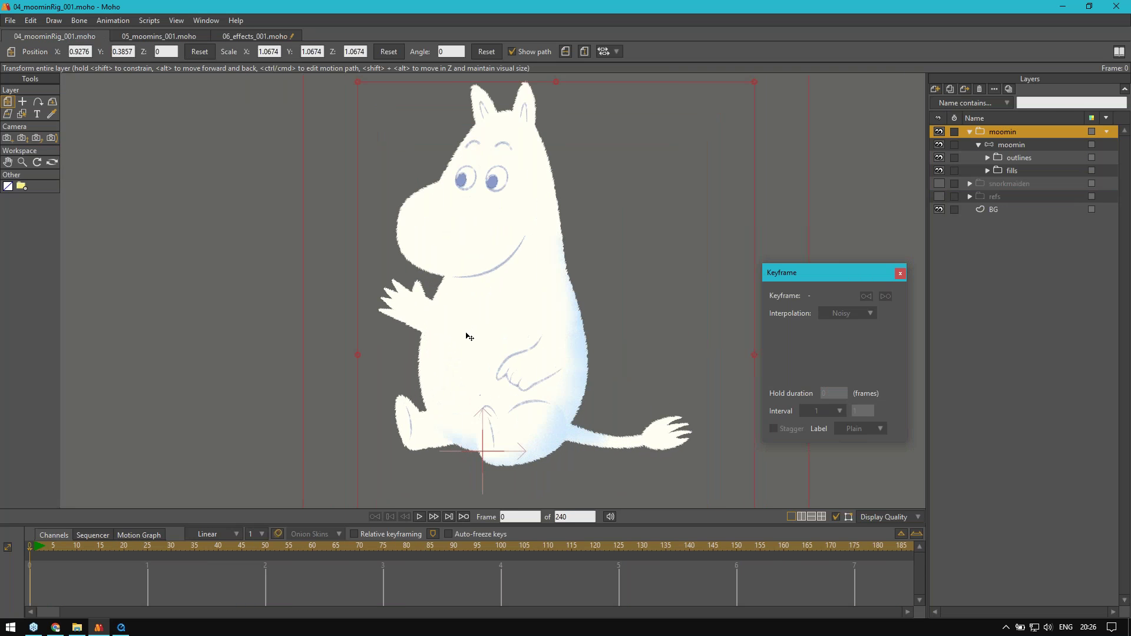
drag(447, 337, 431, 343)
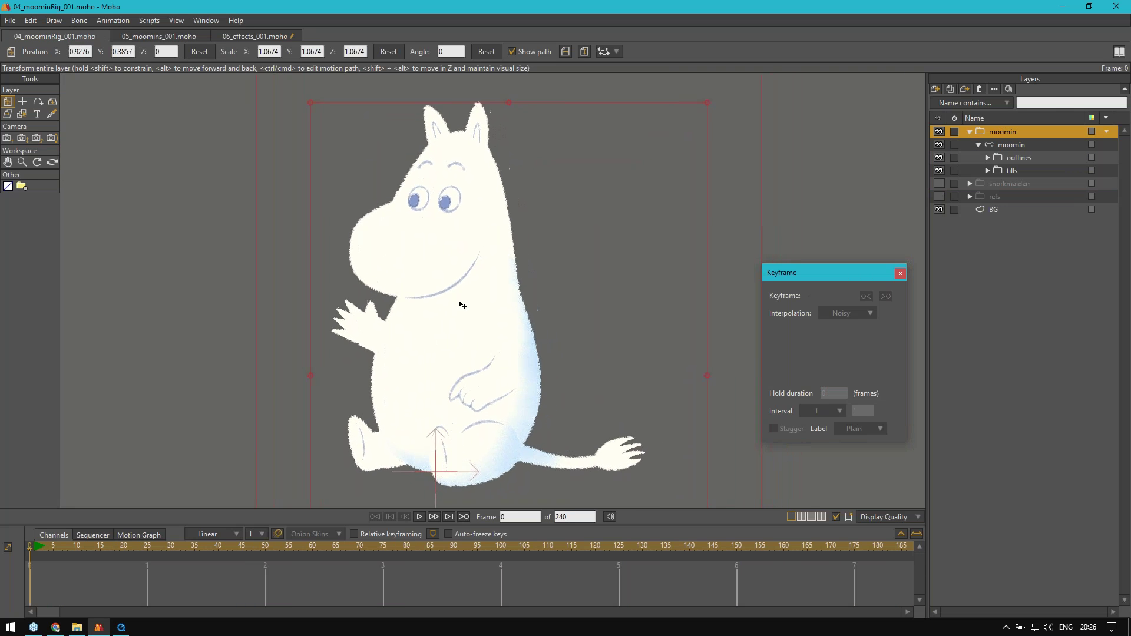
Step: Select the moomin shd shading layer inside the body group and display its style settings
ctrl+alt+click(535, 384)
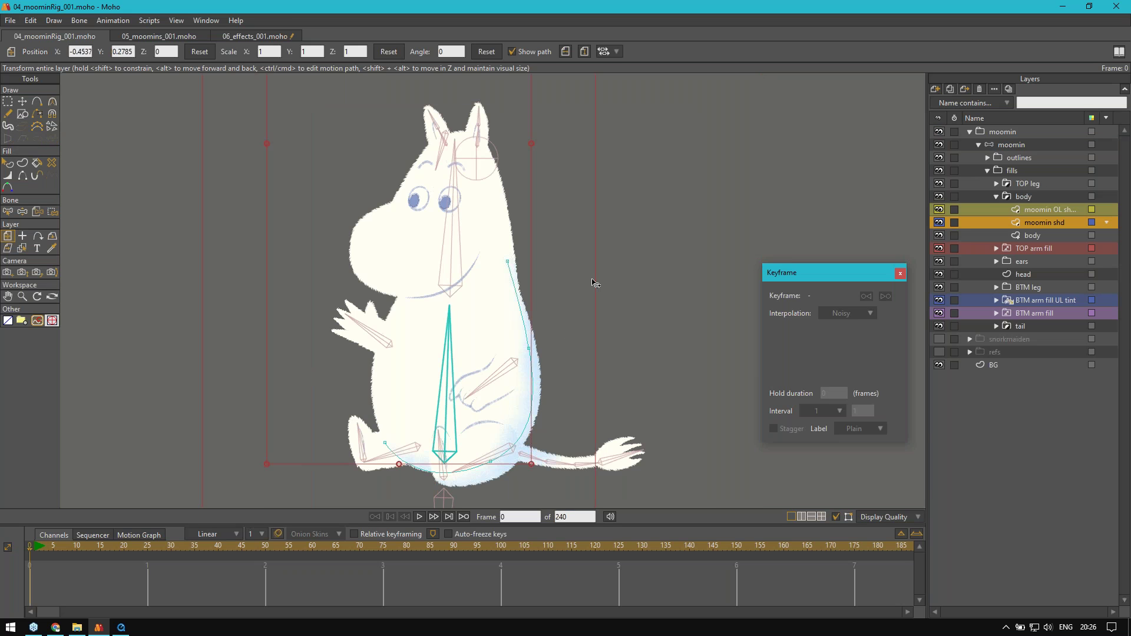
key(ctrl+t)
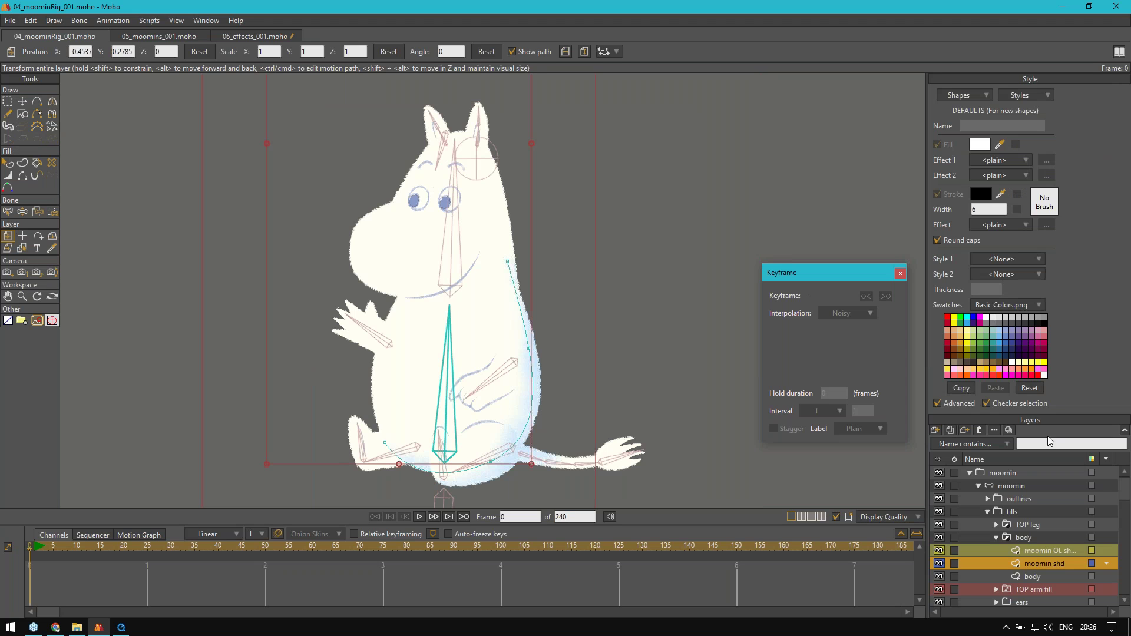
drag(597, 399, 600, 361)
scroll(1035, 554, down, 1)
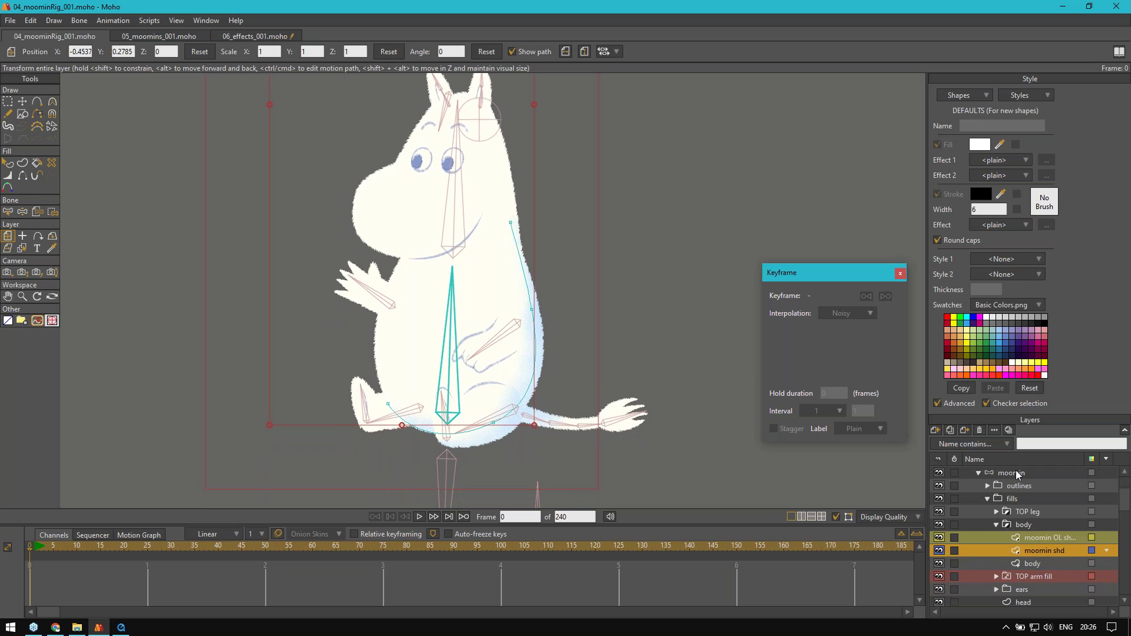
Step: Examine the moomin shd shading curve along the character's back and belly with the style settings hidden
key(ctrl+])
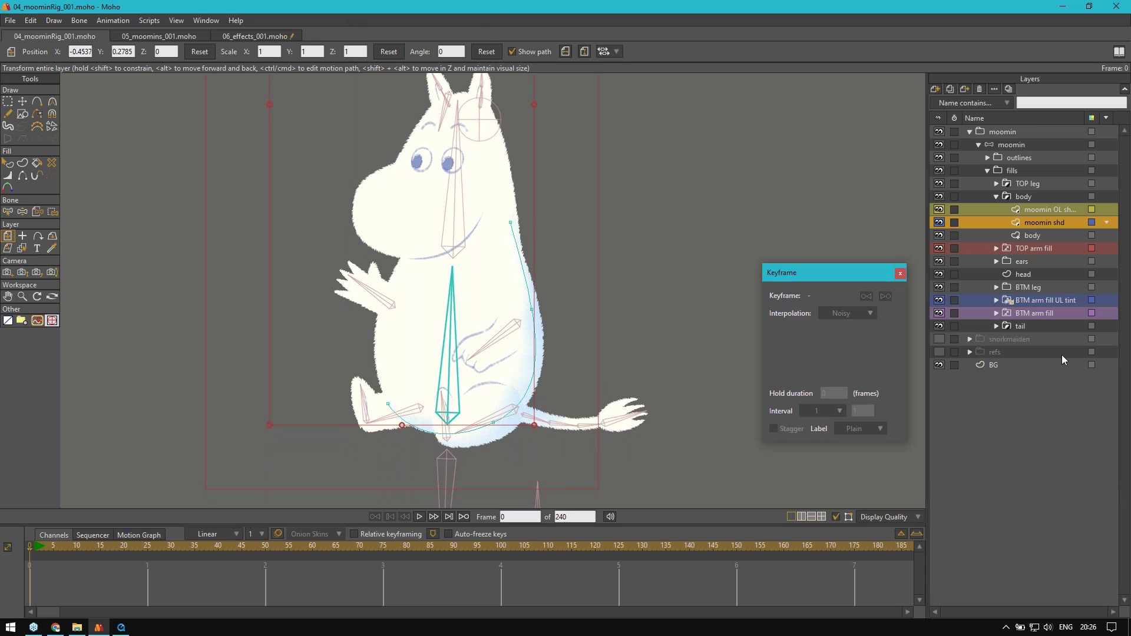
scroll(518, 354, up, 3)
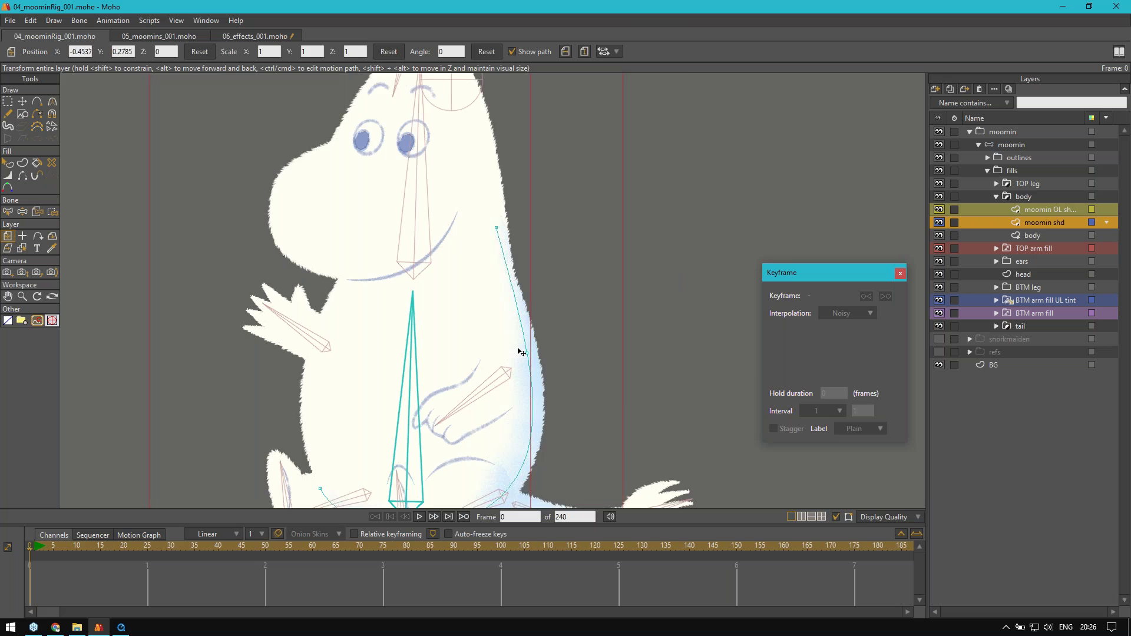
key(g)
drag(479, 420, 488, 366)
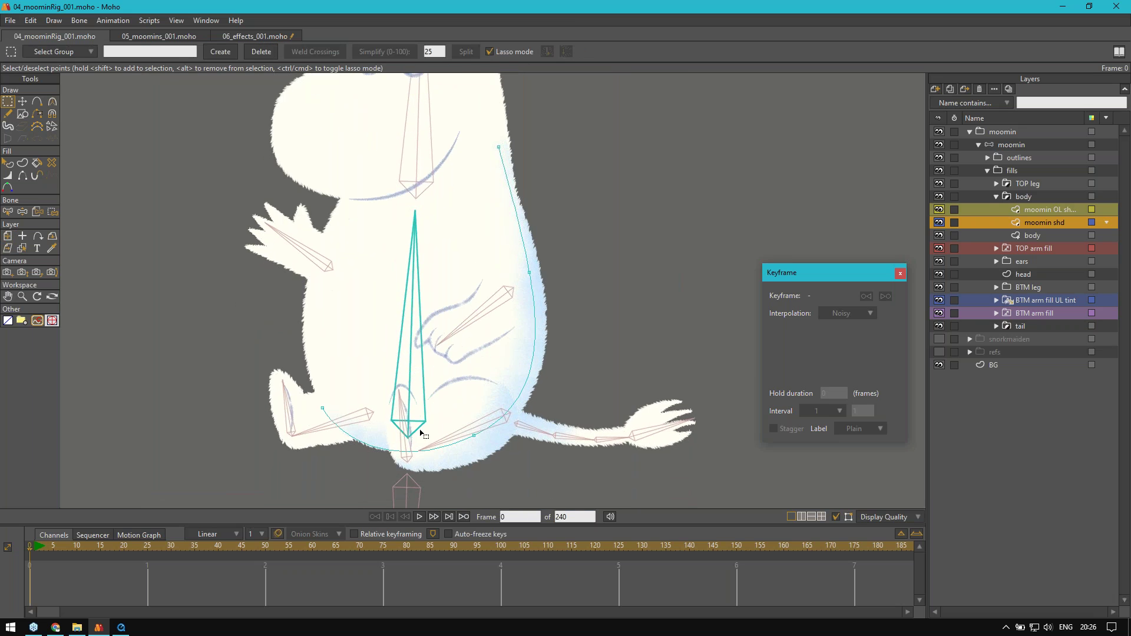
scroll(448, 413, down, 2)
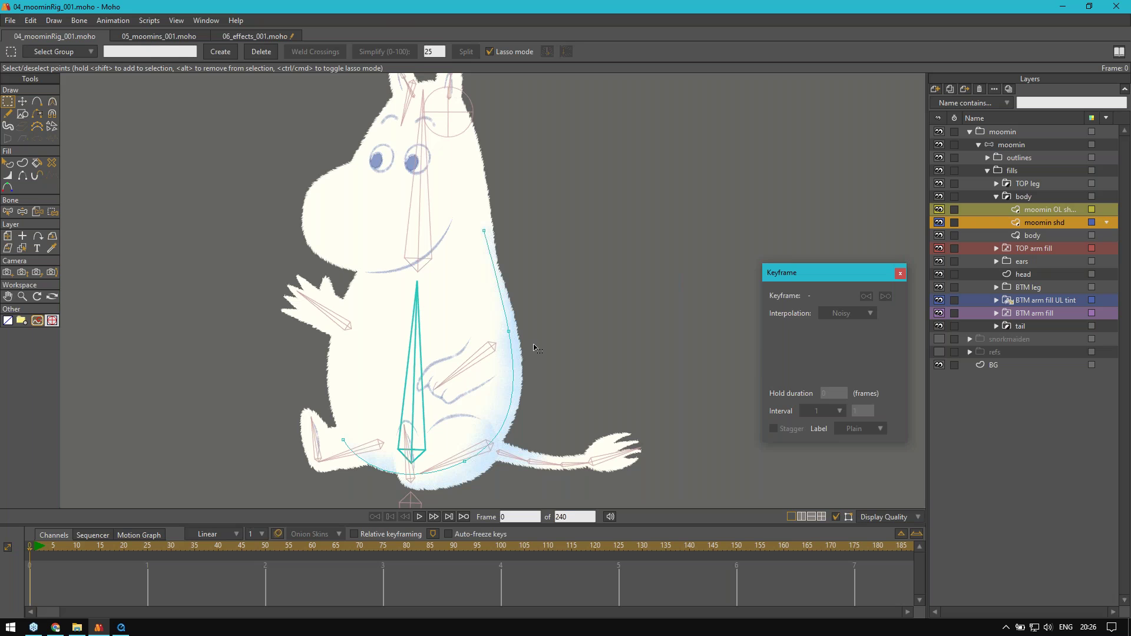
key(t)
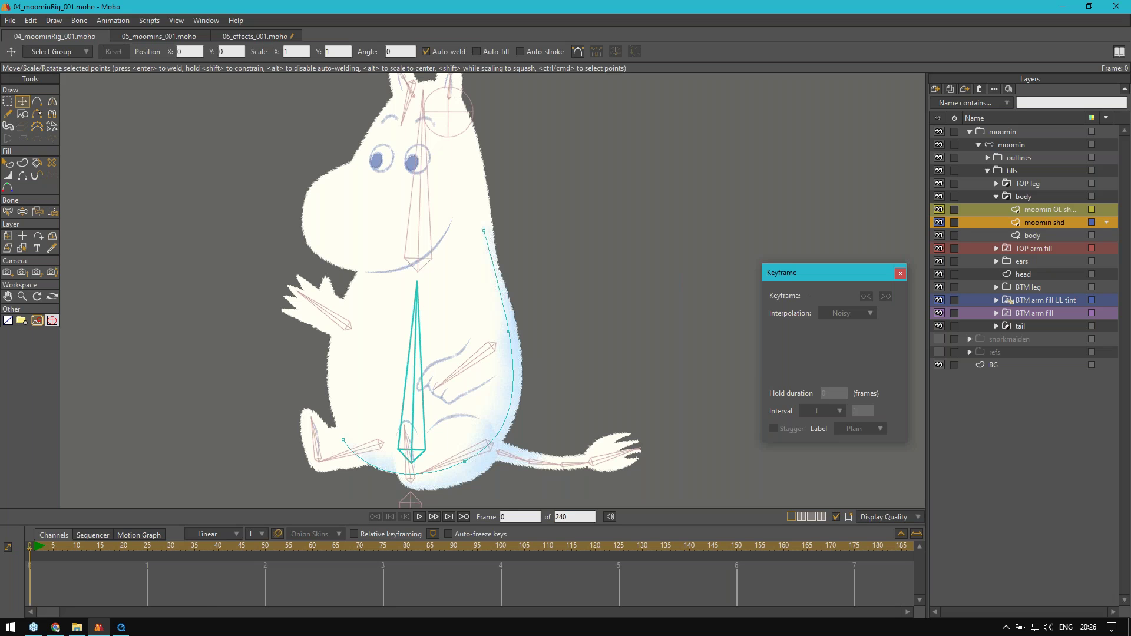
key(g)
scroll(533, 259, up, 3)
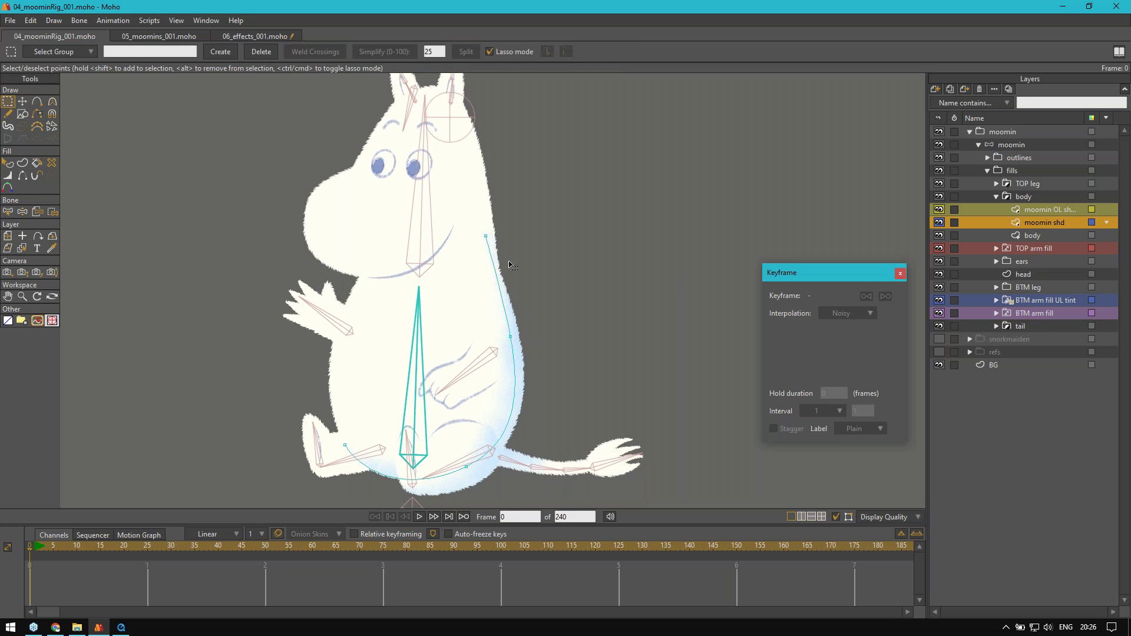
drag(530, 255, 540, 231)
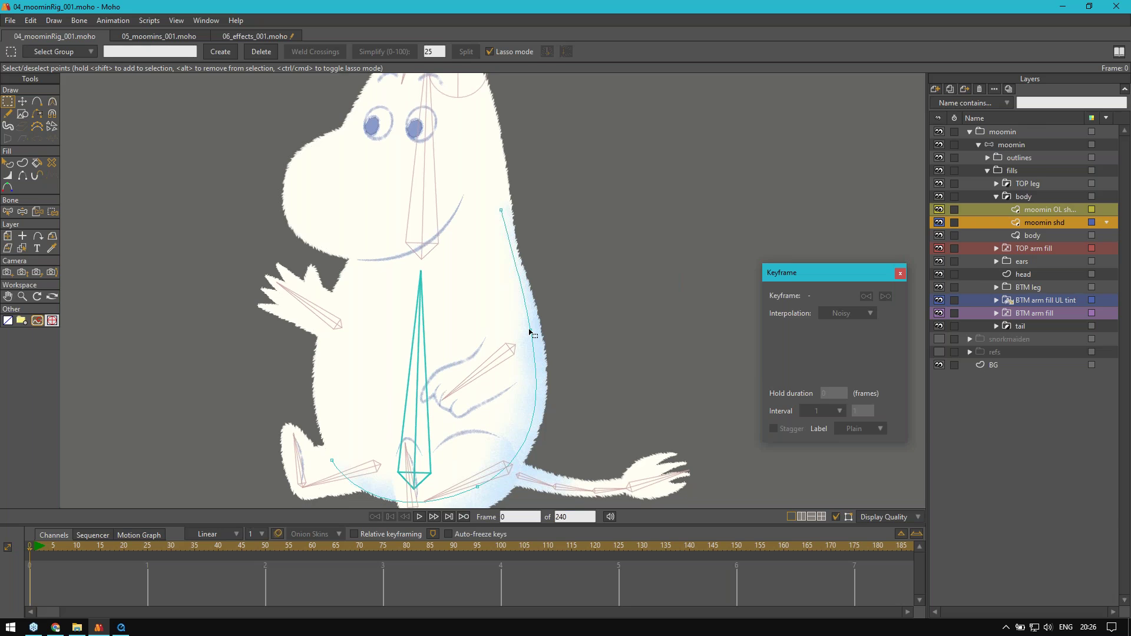
Step: Preview the CK Low Pressure invert_1_0_70 and CK Low Pressure_1_0_70 brushes for the moomin shd shading stroke, and cancel the brush settings
key(ctrl+t)
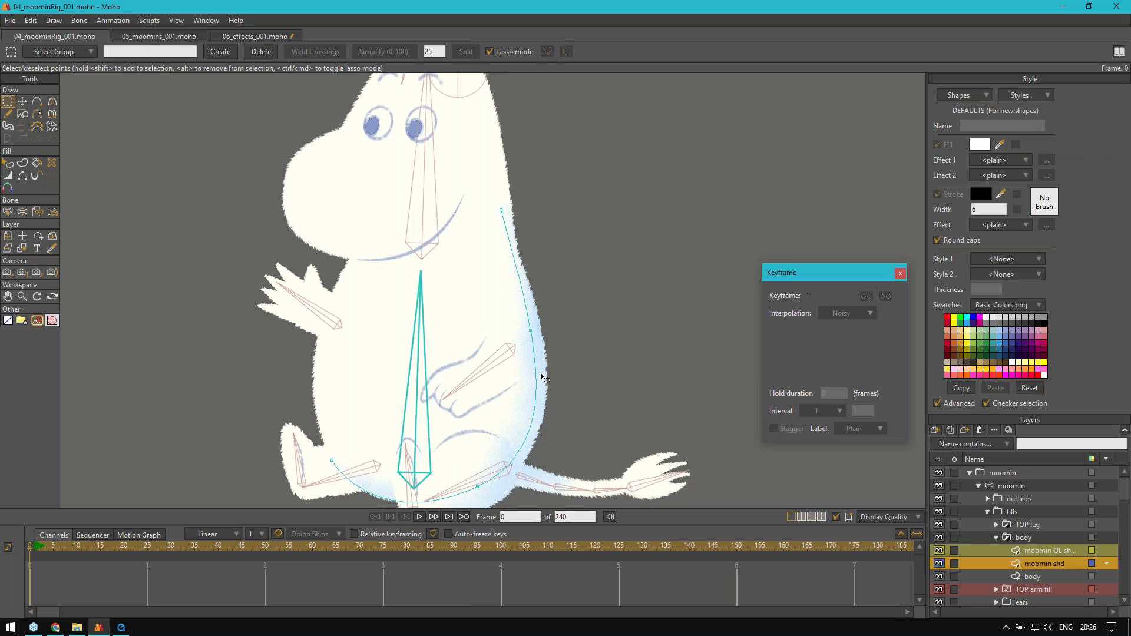
key(q)
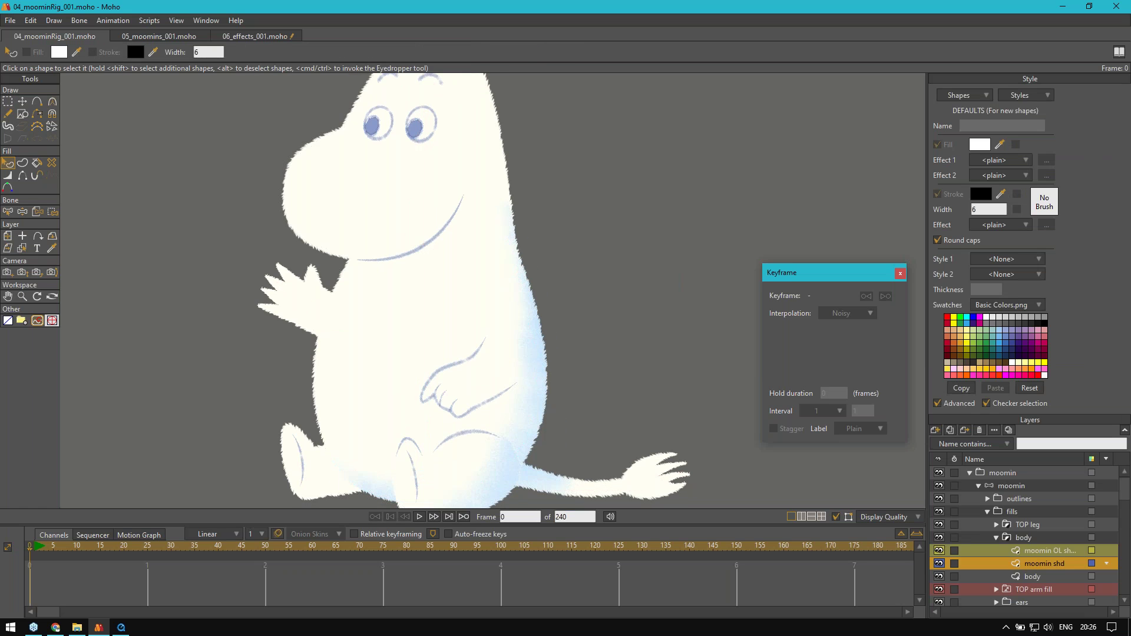
click(531, 331)
click(577, 337)
click(1044, 202)
mouse_move(906, 163)
mouse_down()
mouse_move(594, 177)
mouse_move(592, 155)
mouse_up()
drag(632, 194, 632, 295)
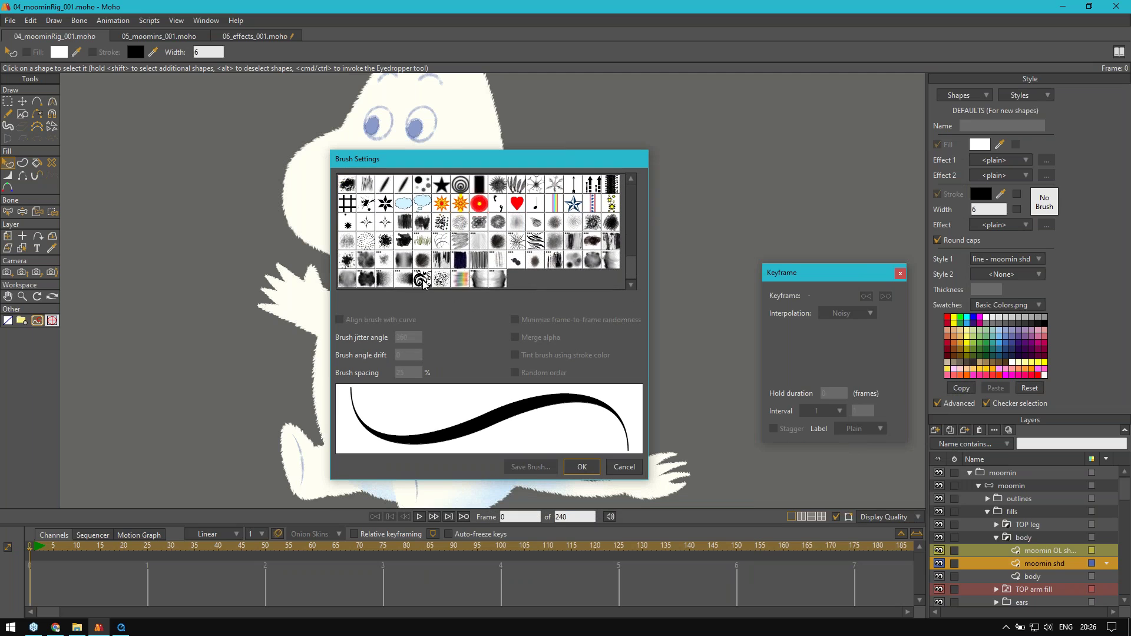
click(406, 281)
click(386, 282)
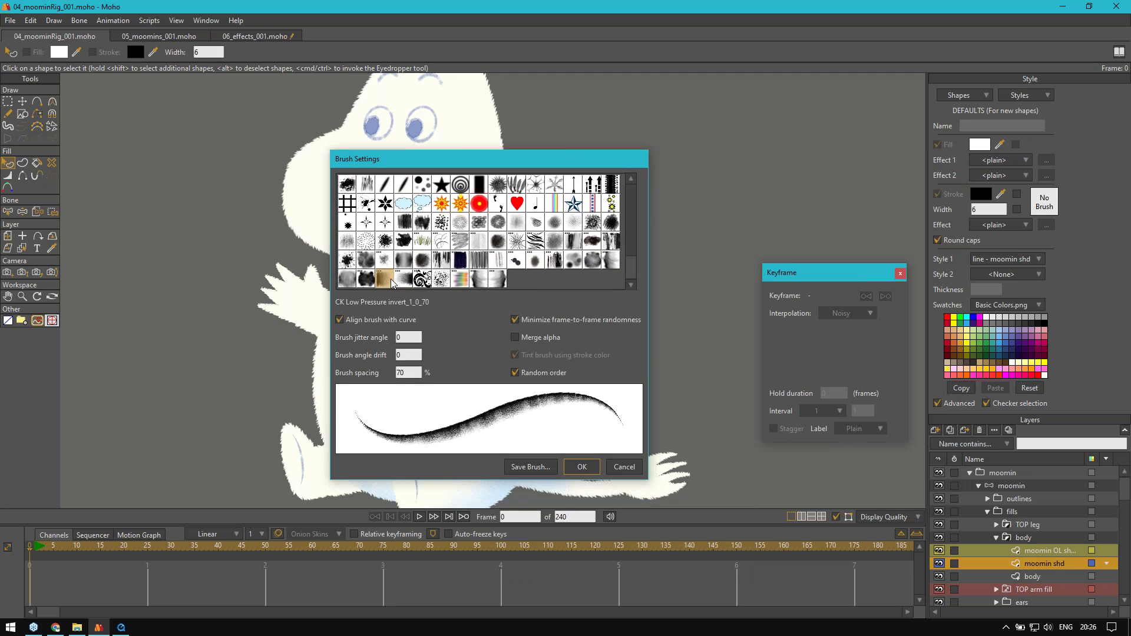
click(401, 285)
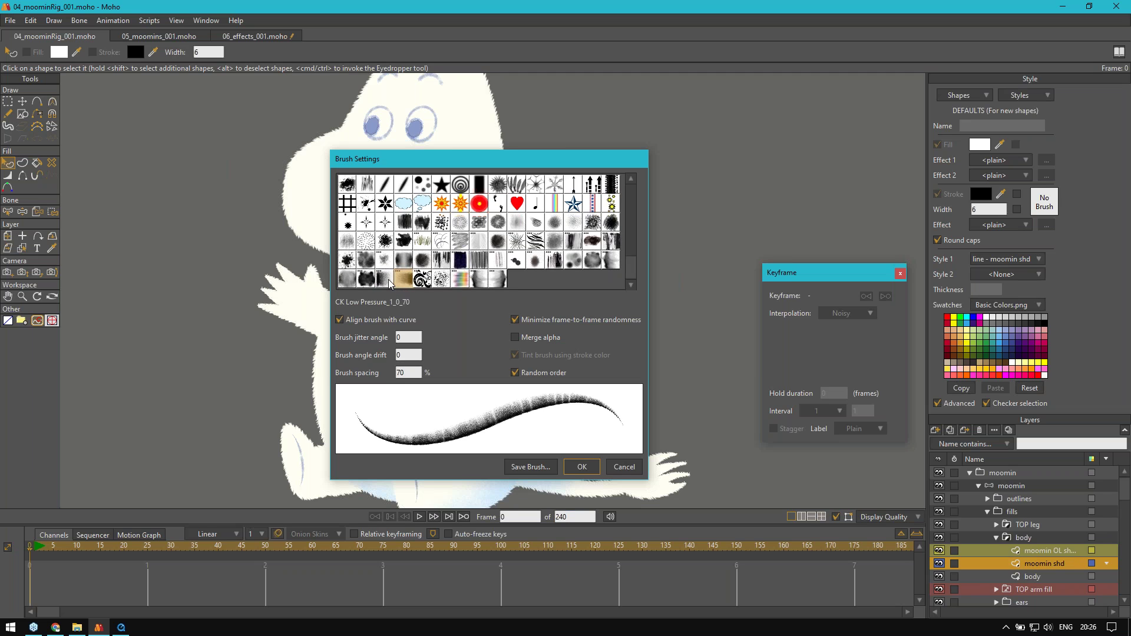
click(629, 467)
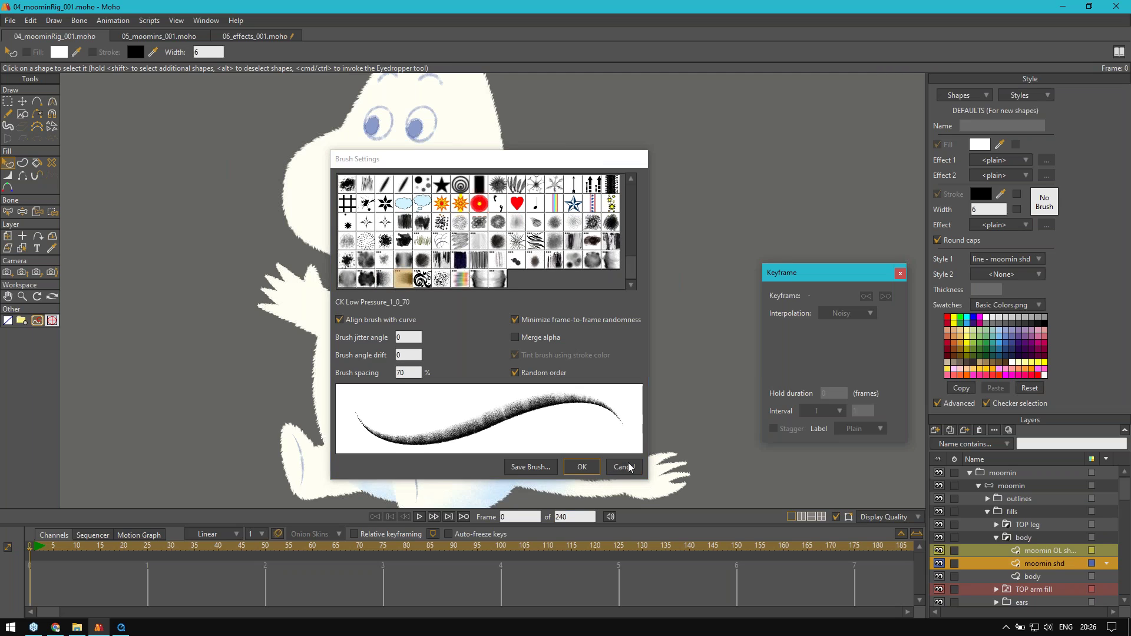
Step: Try pulling the lower point of the moomin shd shading curve up across the belly, and undo the move
scroll(575, 383, down, 4)
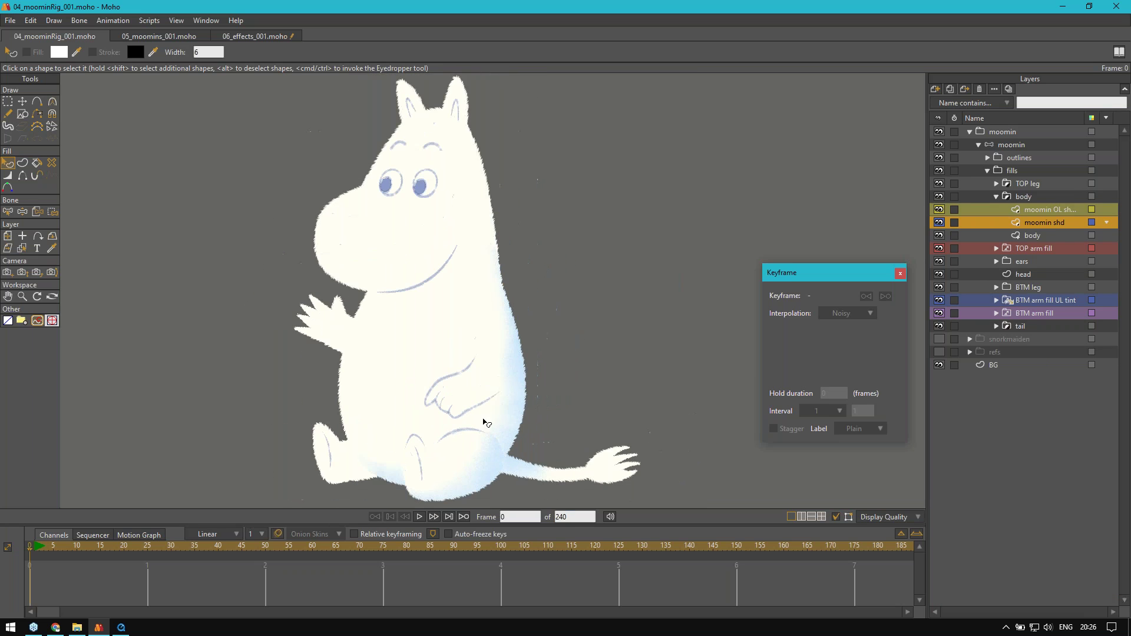
key(t)
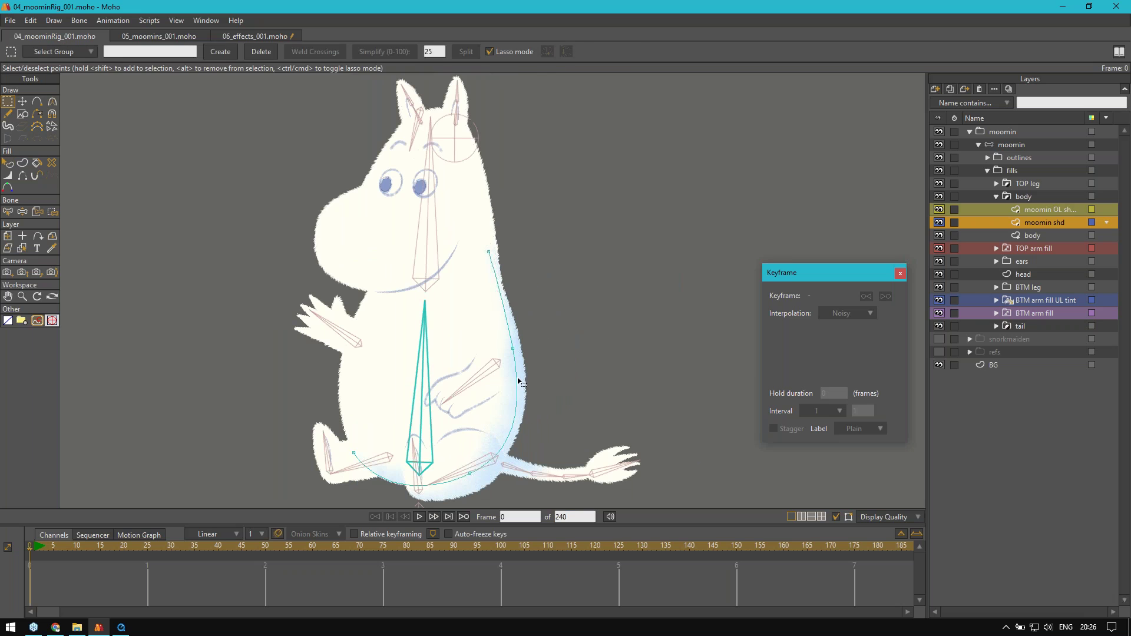
mouse_move(518, 361)
mouse_down()
mouse_move(428, 366)
mouse_move(514, 366)
mouse_up()
drag(480, 475, 425, 408)
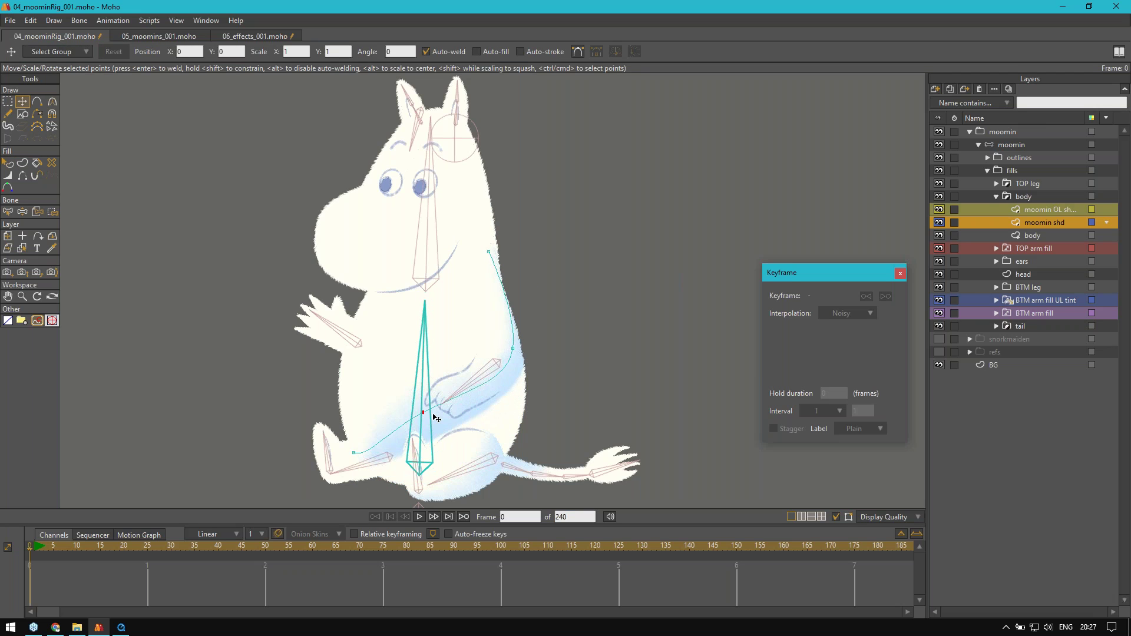
key(ctrl+z)
key(g)
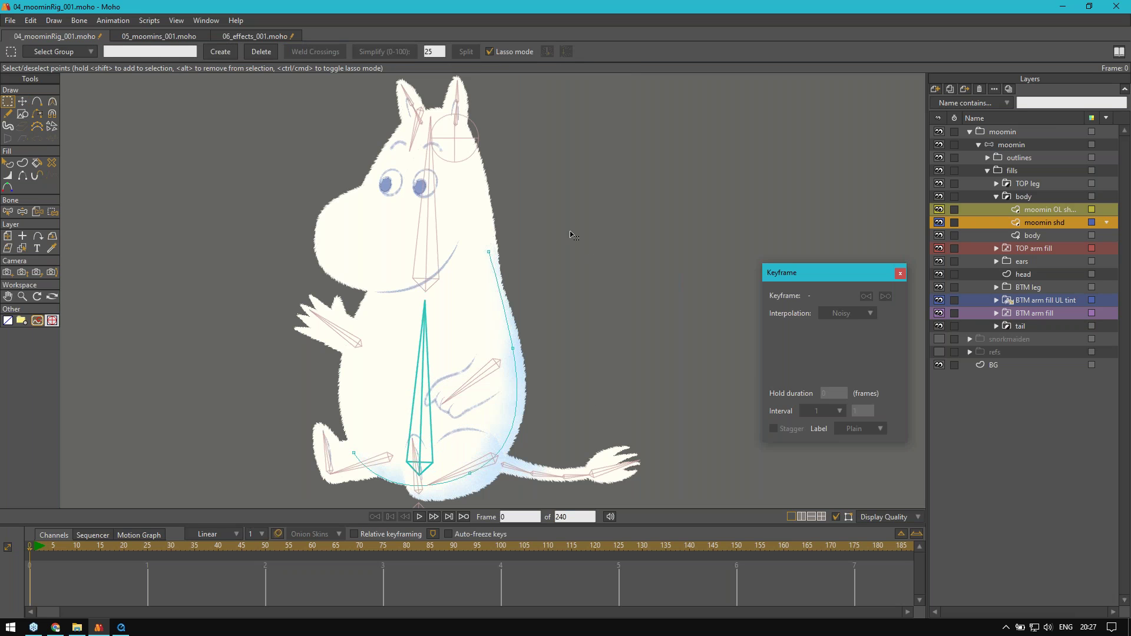
Step: Toggle the body group's visibility off and on, and set its group mask to No masking in this group
click(1024, 196)
click(937, 197)
click(937, 197)
double_click(1016, 196)
drag(652, 102, 488, 187)
click(501, 204)
click(778, 86)
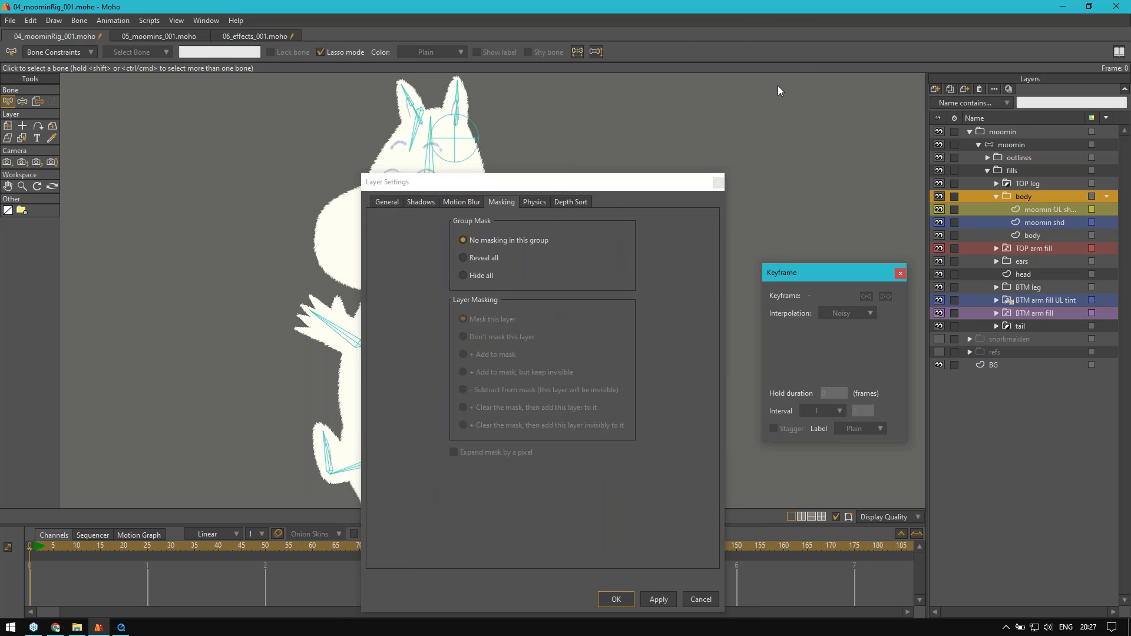
click(644, 22)
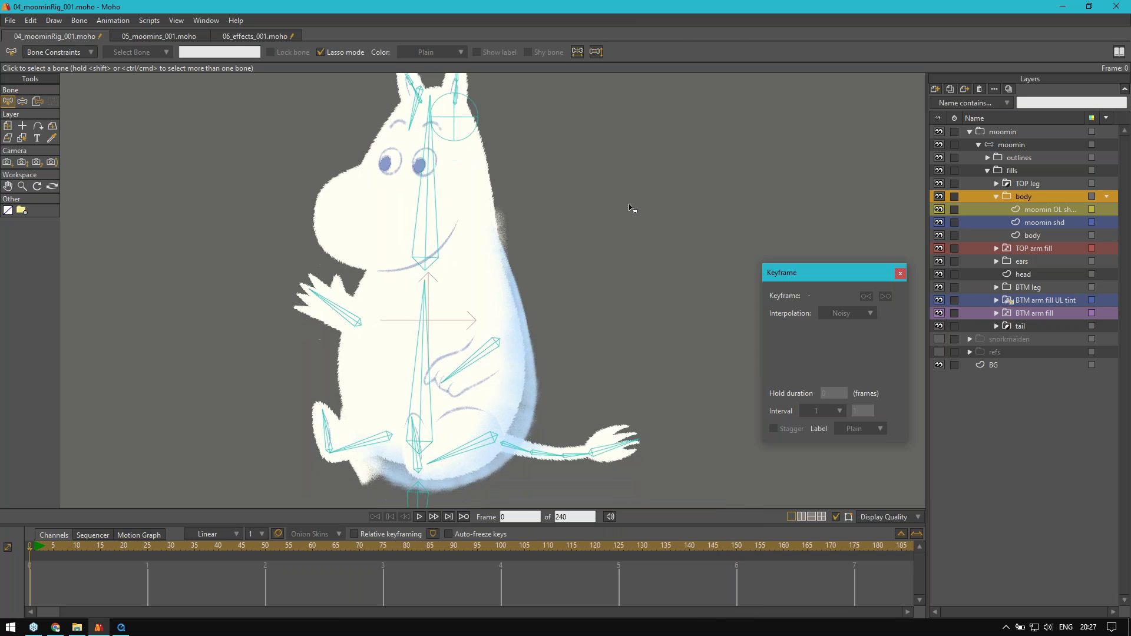
Step: Try moving all points of the moomin shd shading stroke off the body to the character's side, and undo the move
click(1025, 209)
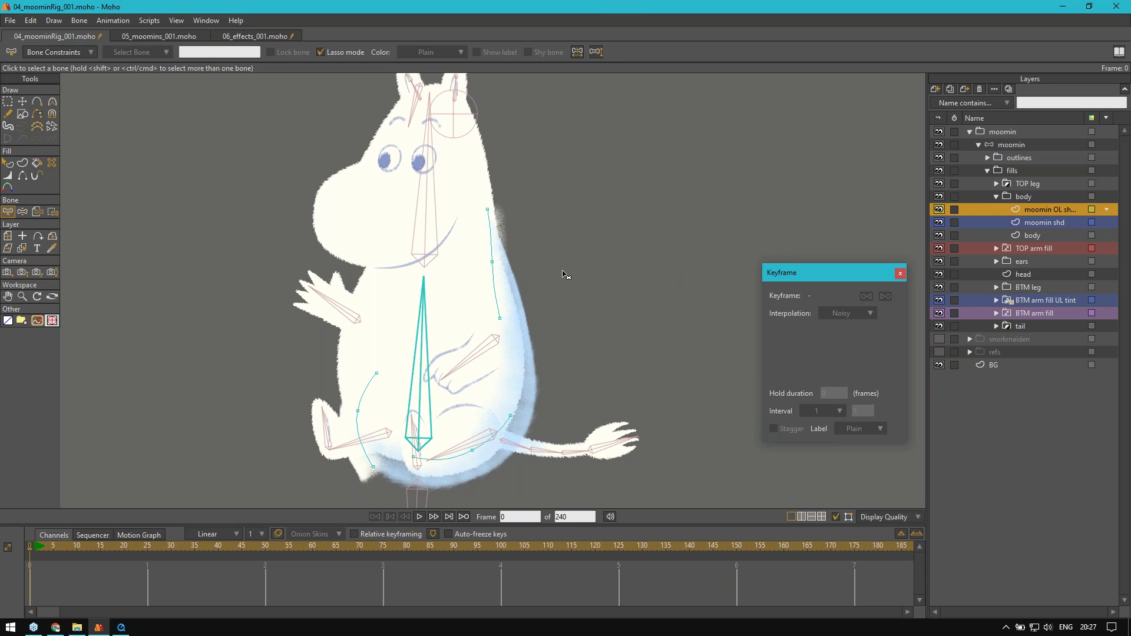
click(1066, 224)
key(g)
key(t)
key(ctrl+a)
drag(500, 323, 659, 265)
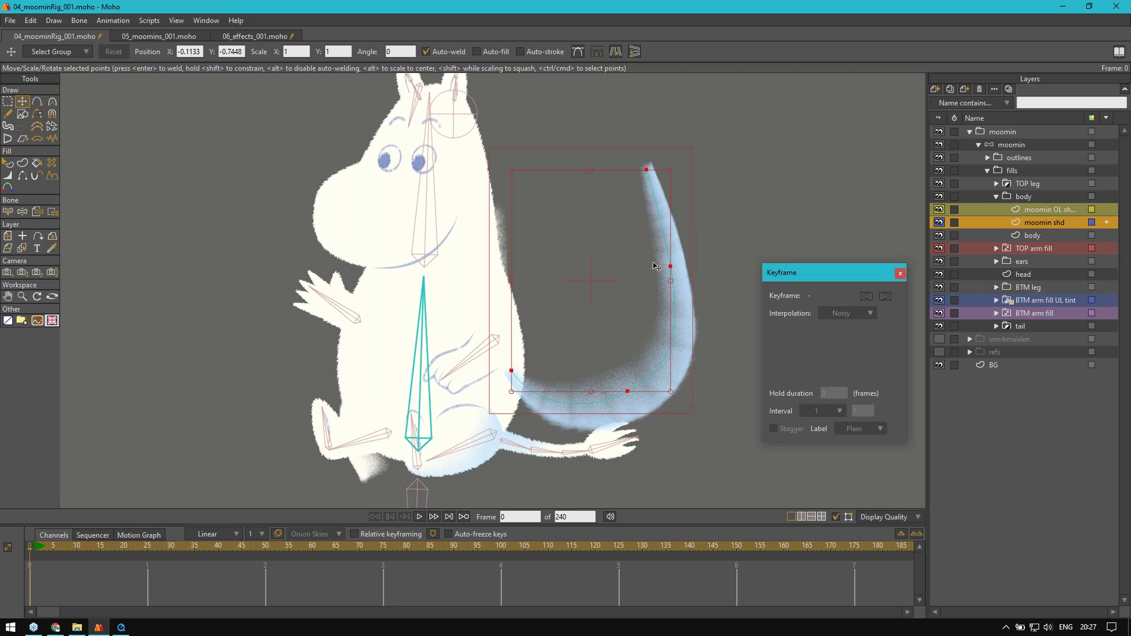
key(ctrl+z)
key(g)
Step: Try moving all points of the moomin OL shading strokes away from the body, and undo the move
click(1063, 209)
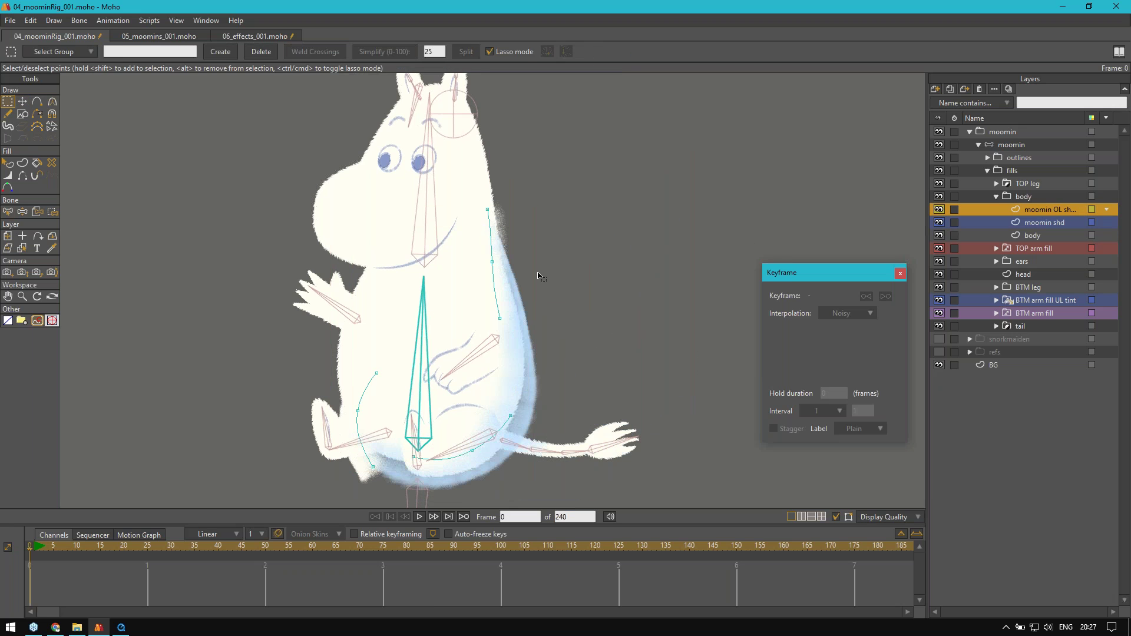
key(ctrl+a)
key(t)
drag(458, 307, 589, 242)
key(ctrl+z)
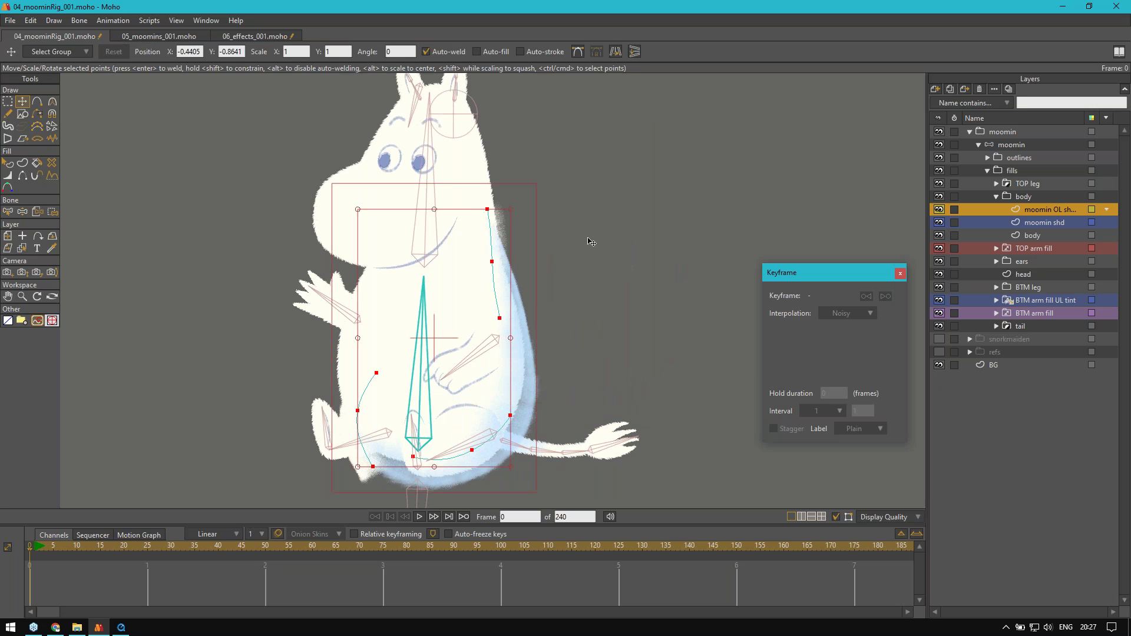
Step: Try moving only the upper back stroke of the moomin OL shading inward across the body, and undo the move
key(e)
scroll(471, 259, up, 2)
mouse_move(502, 255)
mouse_down()
mouse_move(449, 298)
mouse_move(483, 252)
mouse_move(484, 267)
mouse_move(396, 308)
mouse_up()
key(t)
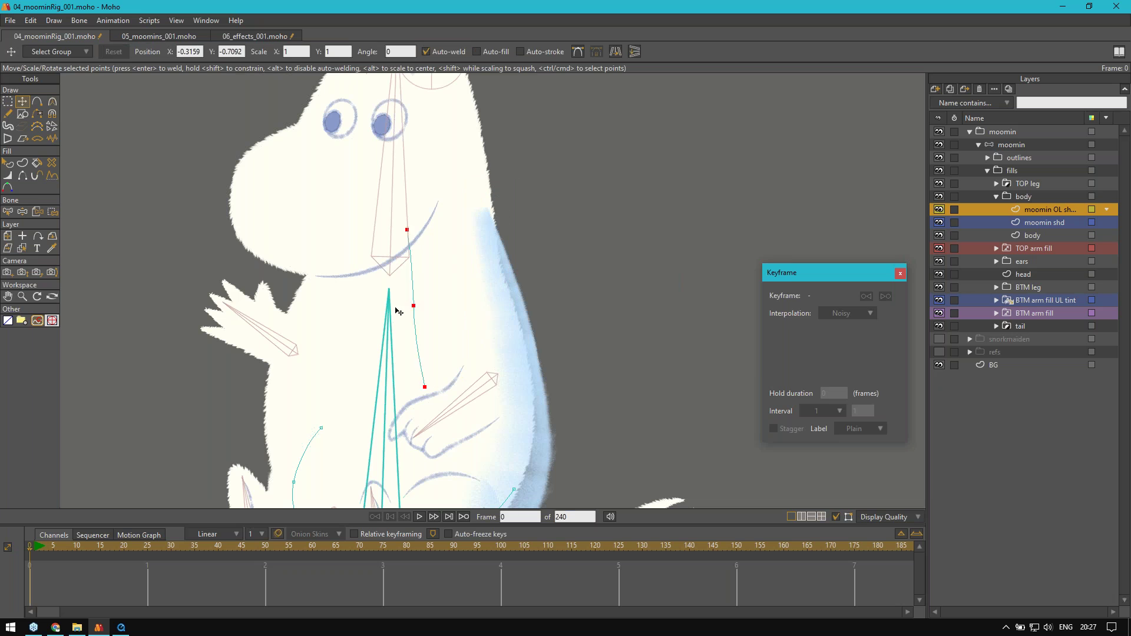
key(ctrl+z)
key(e)
click(560, 268)
scroll(561, 270, down, 2)
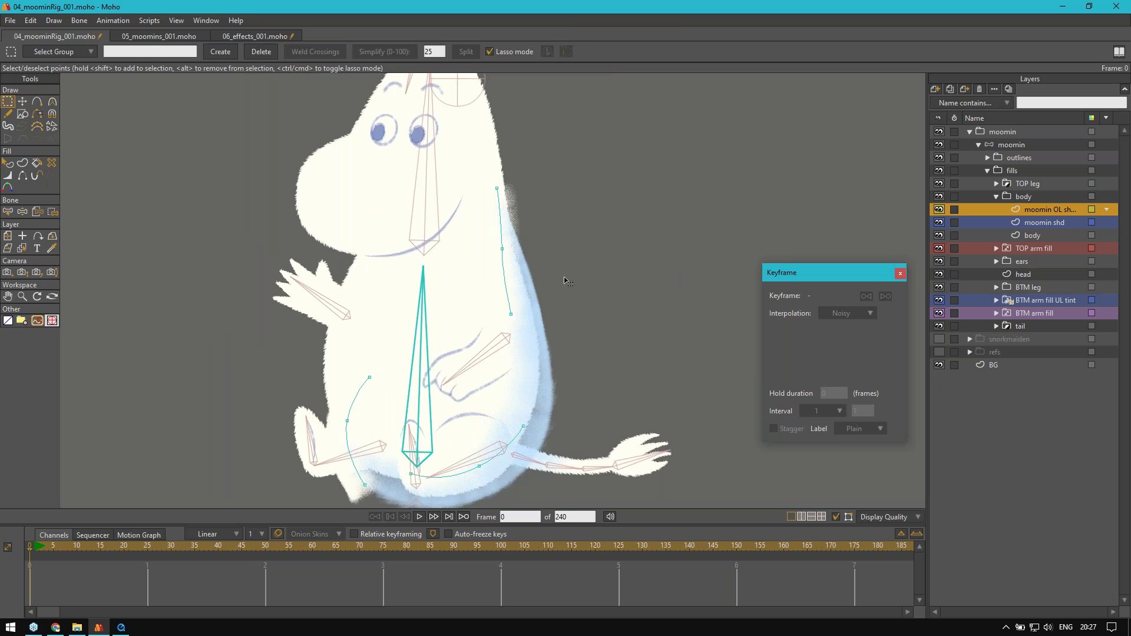
drag(508, 328, 509, 322)
scroll(498, 401, down, 2)
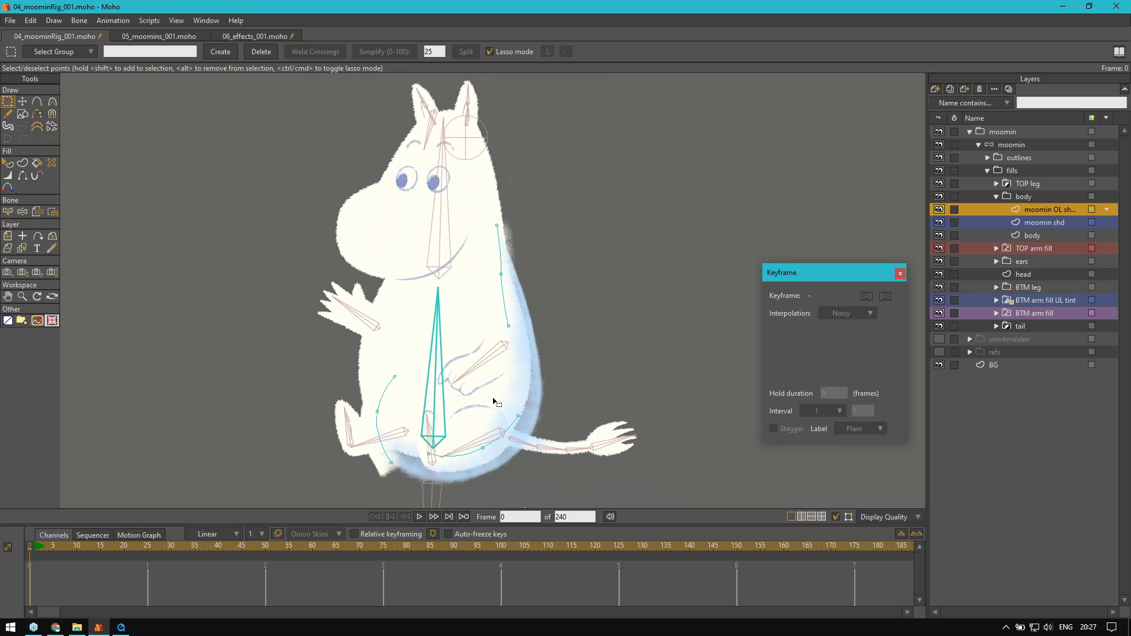
Step: Set the body group's mask to Hide all in its layer settings
double_click(1036, 196)
click(521, 199)
drag(632, 172, 796, 120)
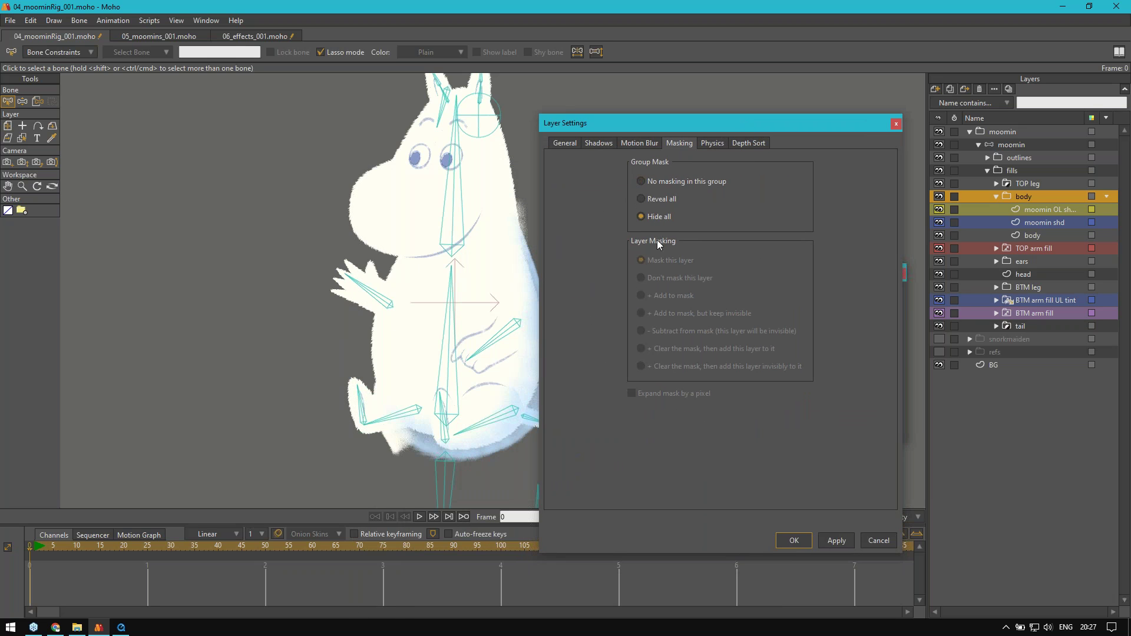
key(Return)
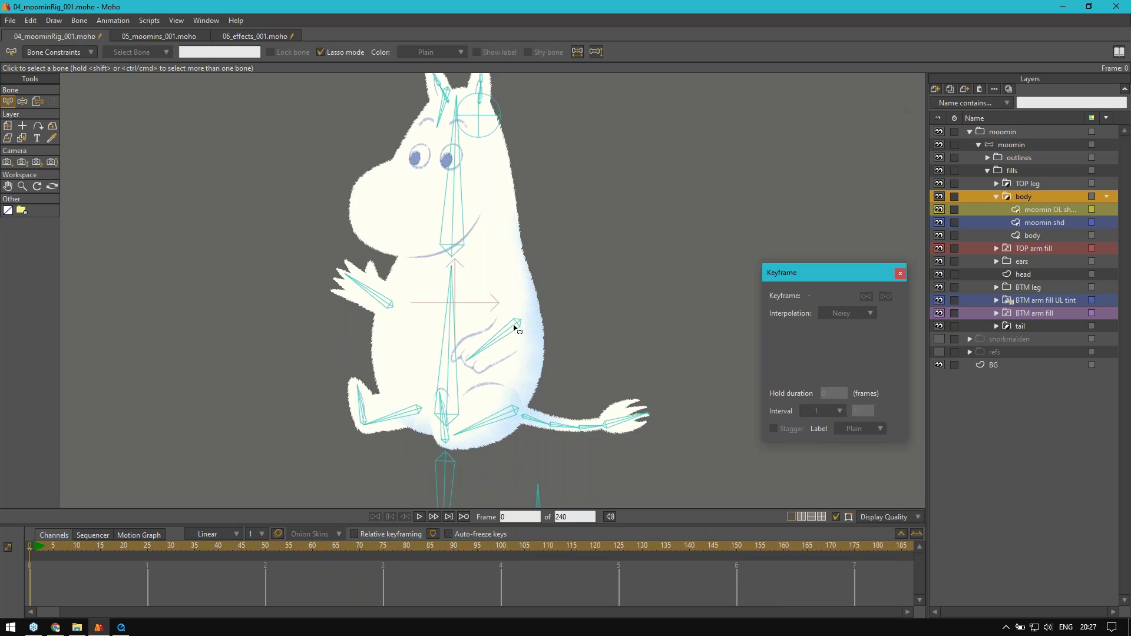
Step: Try shifting the back point of the moomin shd shading curve under the mask, and restore its position
click(1038, 223)
key(t)
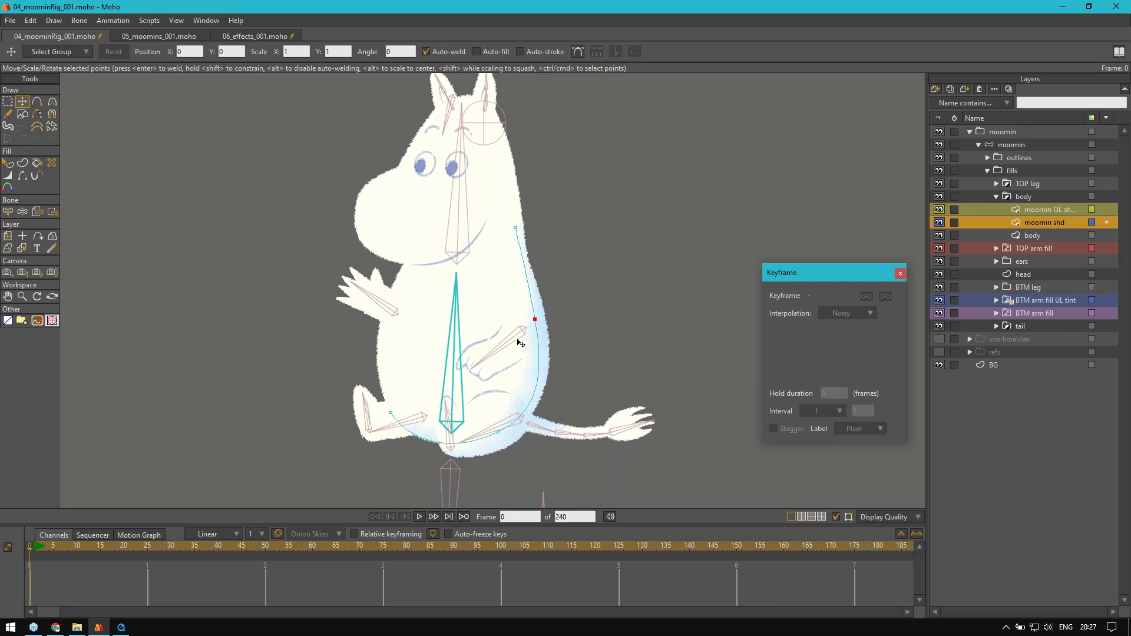
key(g)
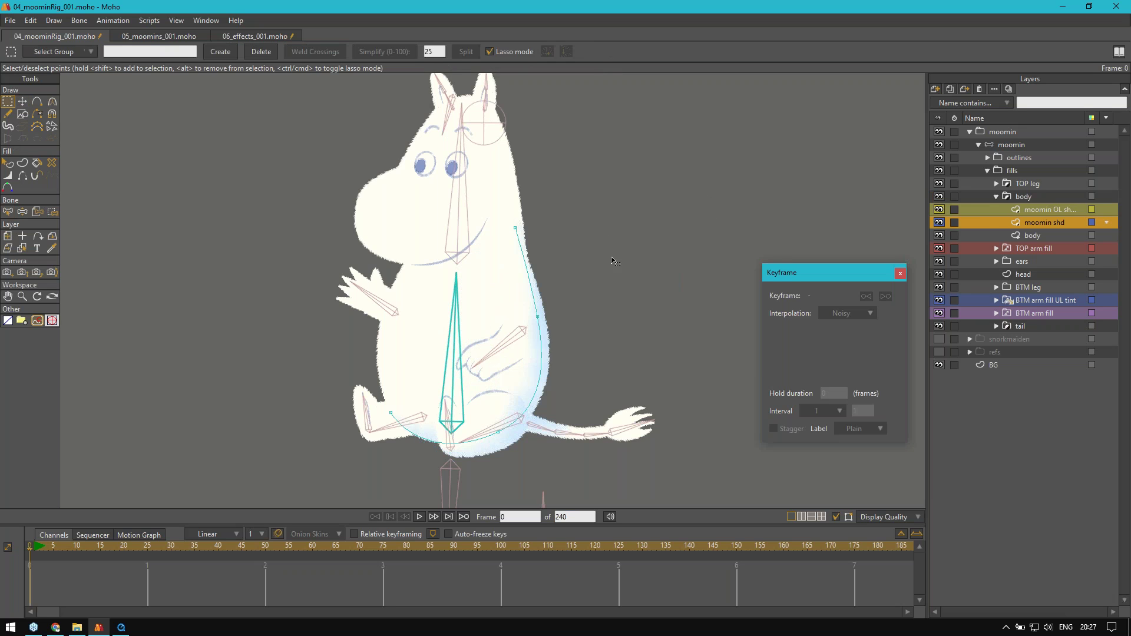
scroll(556, 302, down, 3)
scroll(554, 302, up, 1)
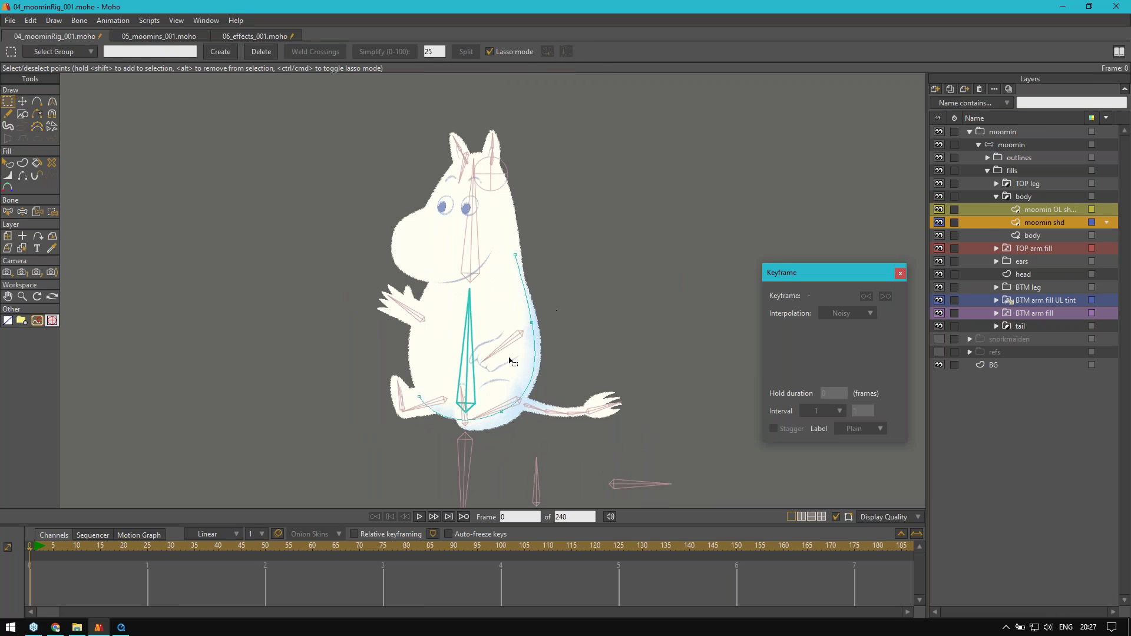
Step: Select the body layer and its group, and pick the folded arm's outline layer 1 in TOP arm lines from the canvas
click(1049, 236)
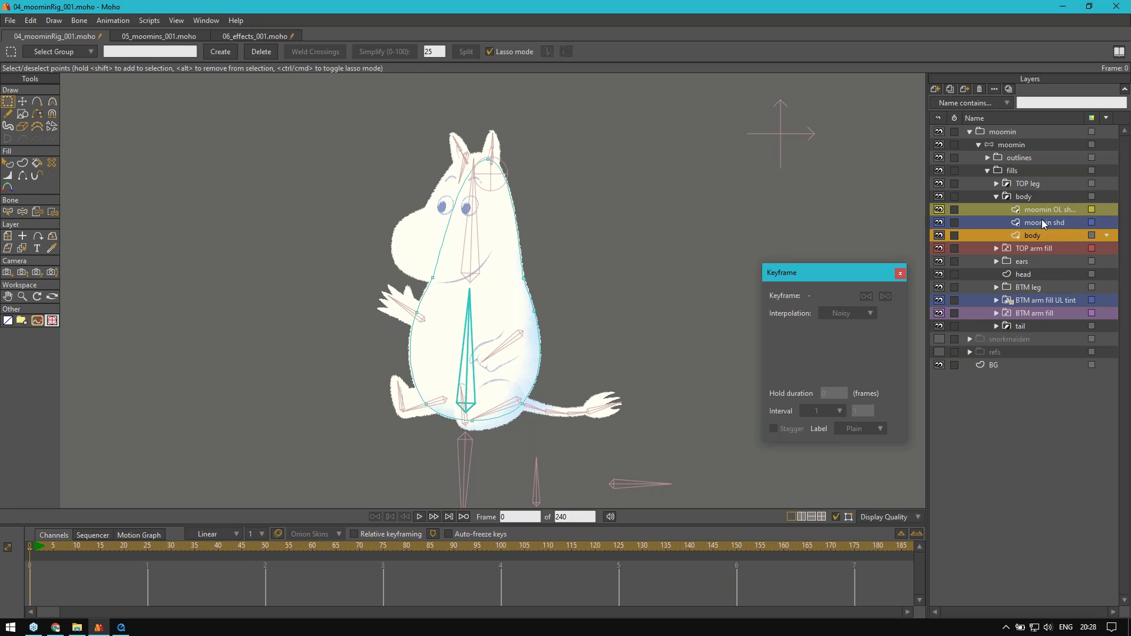
click(1034, 201)
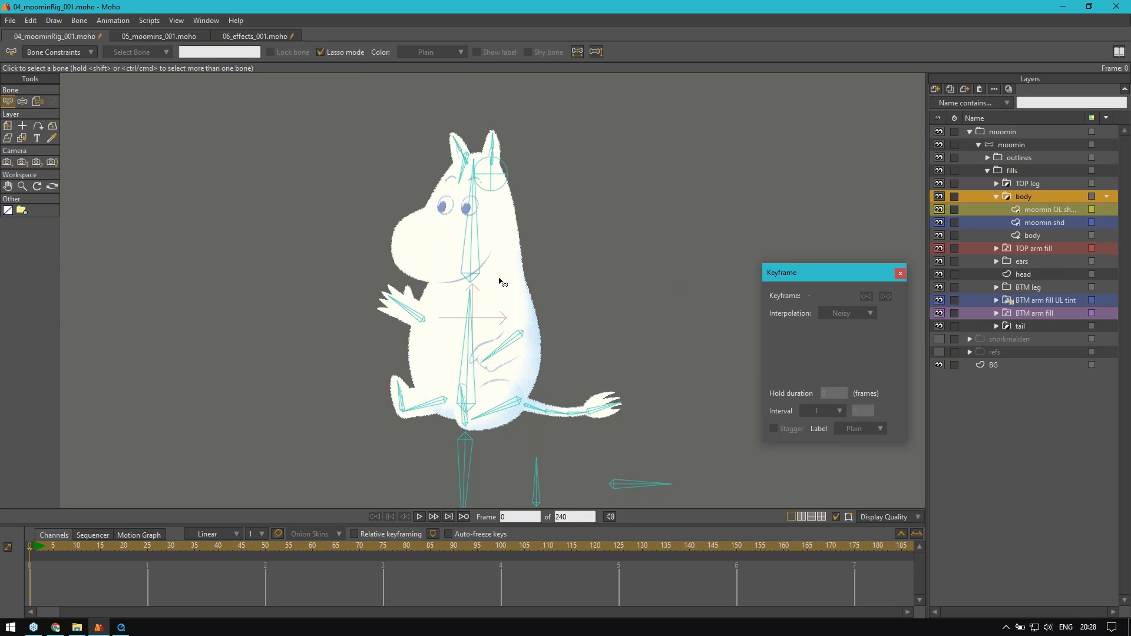
scroll(495, 287, up, 2)
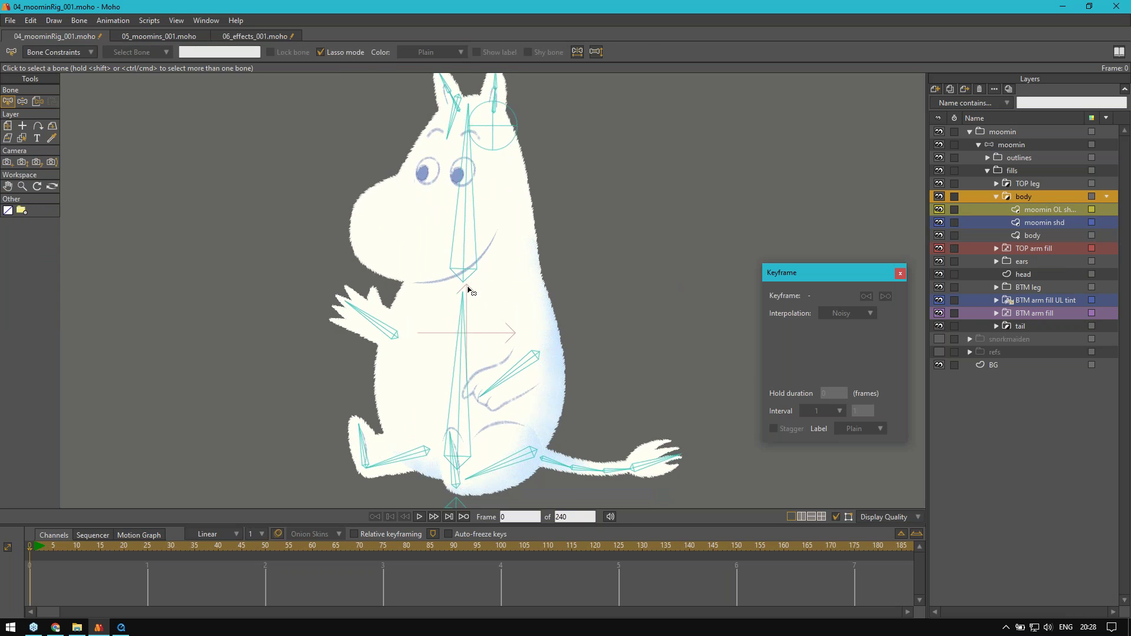
scroll(500, 372, up, 2)
ctrl+alt+click(493, 368)
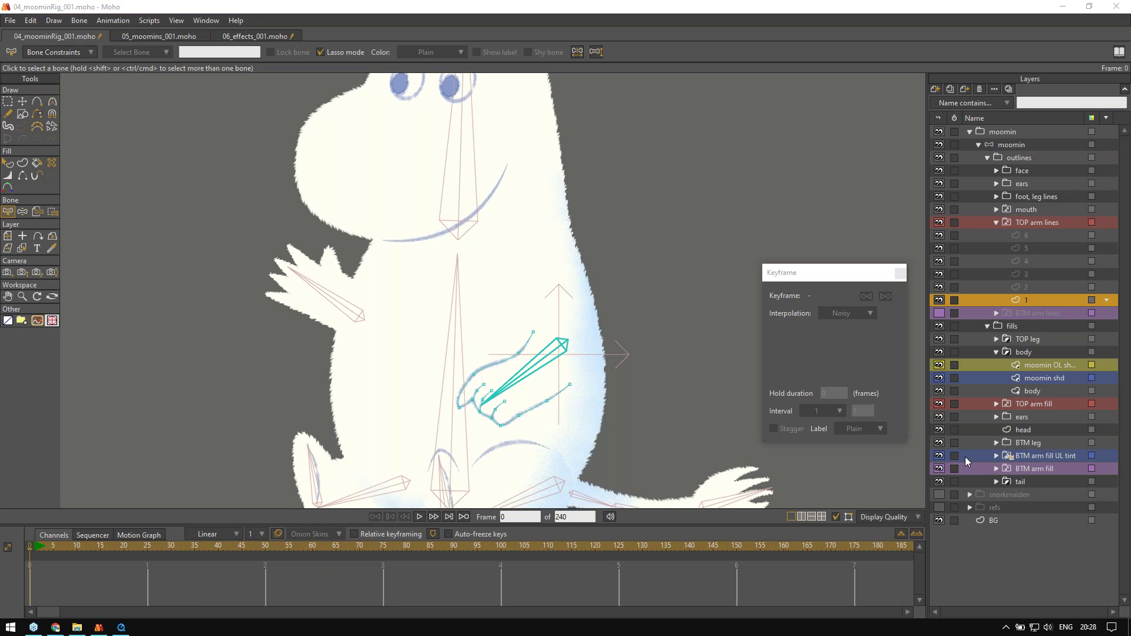
Step: Cycle through layers 2 to 6 of the TOP arm lines switch group to examine the alternative hand outlines
click(1025, 288)
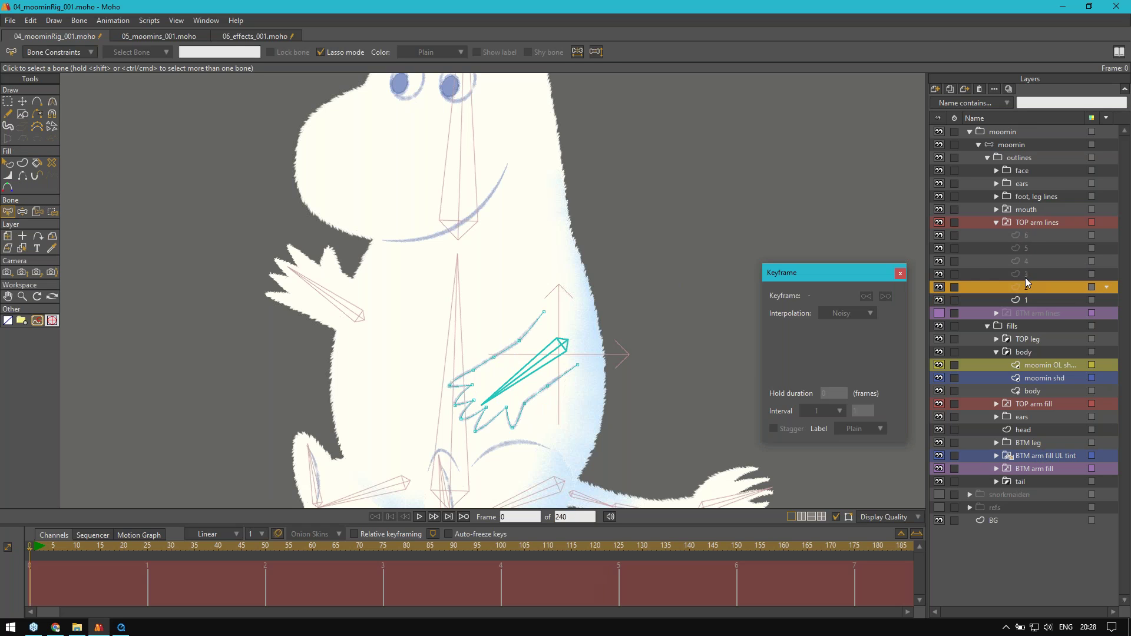
click(1027, 273)
click(1027, 260)
click(1026, 247)
click(1027, 235)
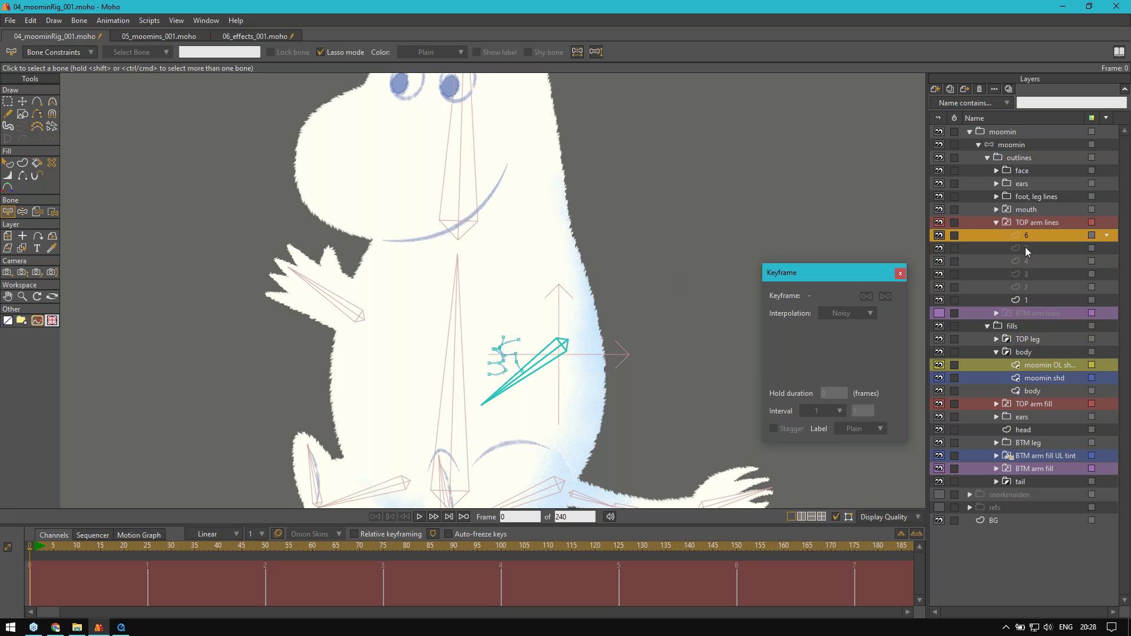
click(1025, 248)
click(1026, 260)
drag(646, 326, 637, 275)
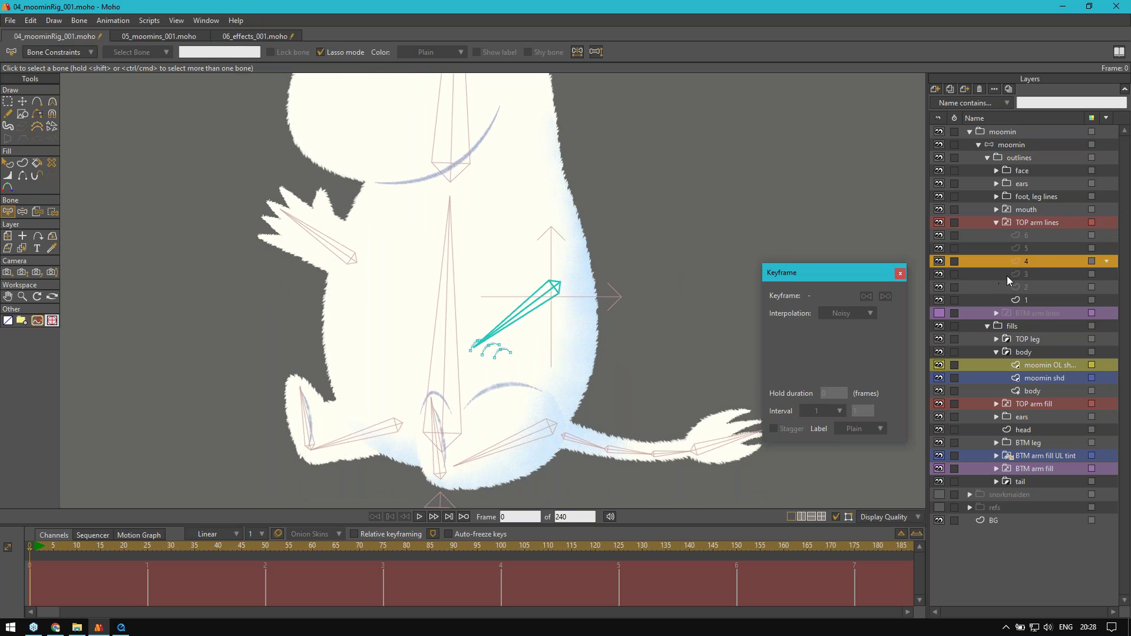
click(1014, 275)
click(1023, 287)
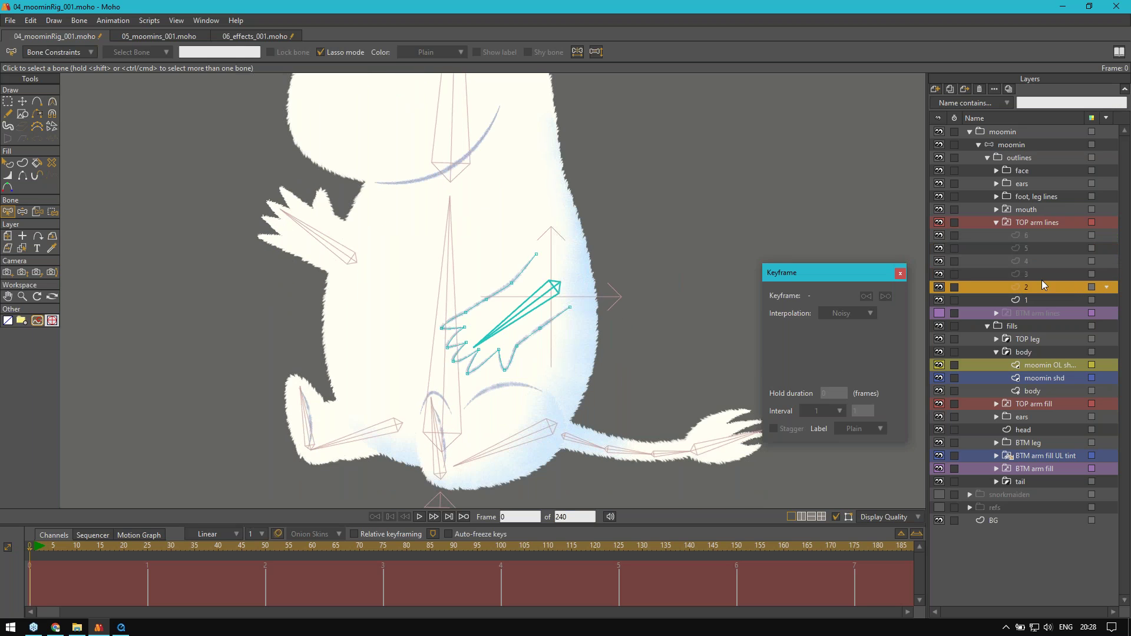
click(1025, 275)
drag(500, 211, 523, 260)
click(1023, 261)
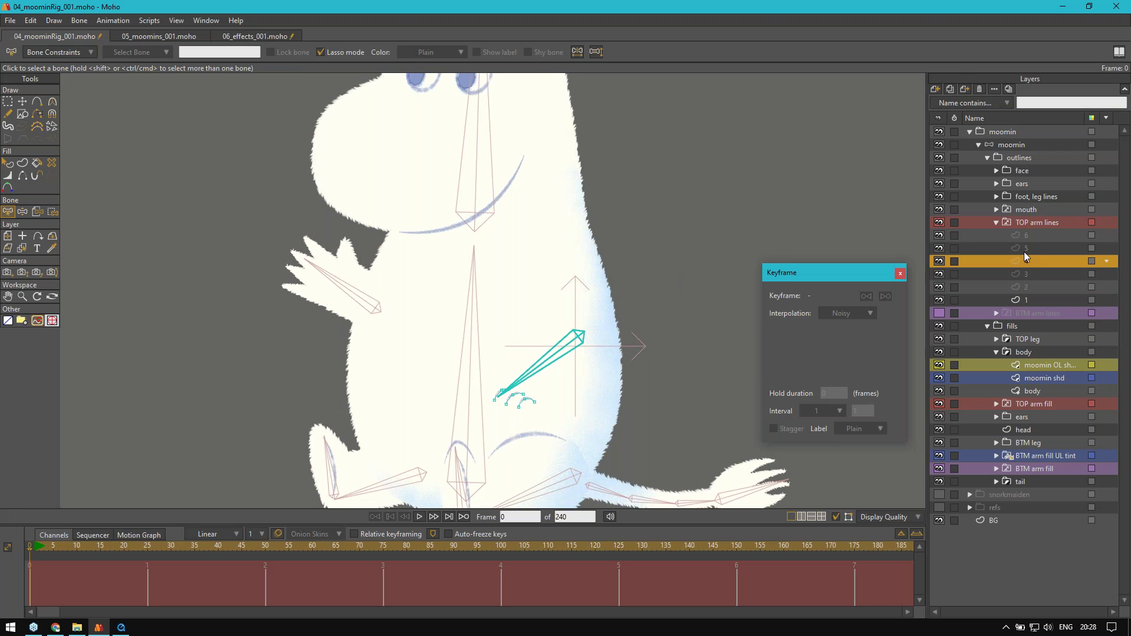
click(1024, 248)
click(1024, 236)
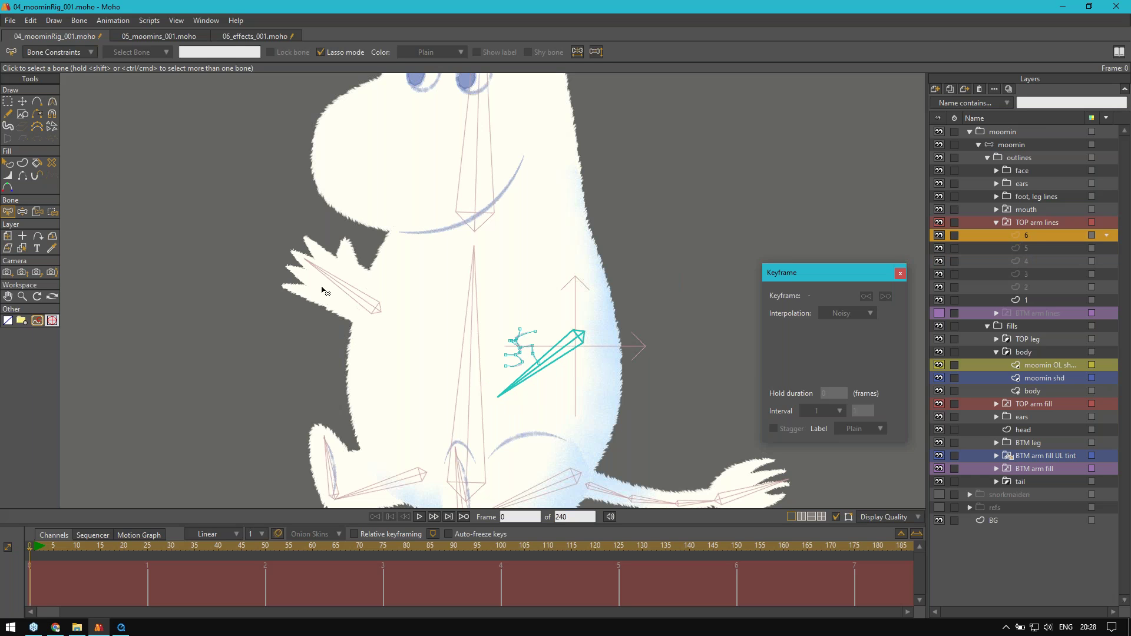
Step: Pick the raised arm's tint layer from the canvas and step through layers 3 to 6 of BTM arm fill UL tint
alt+right_click(342, 271)
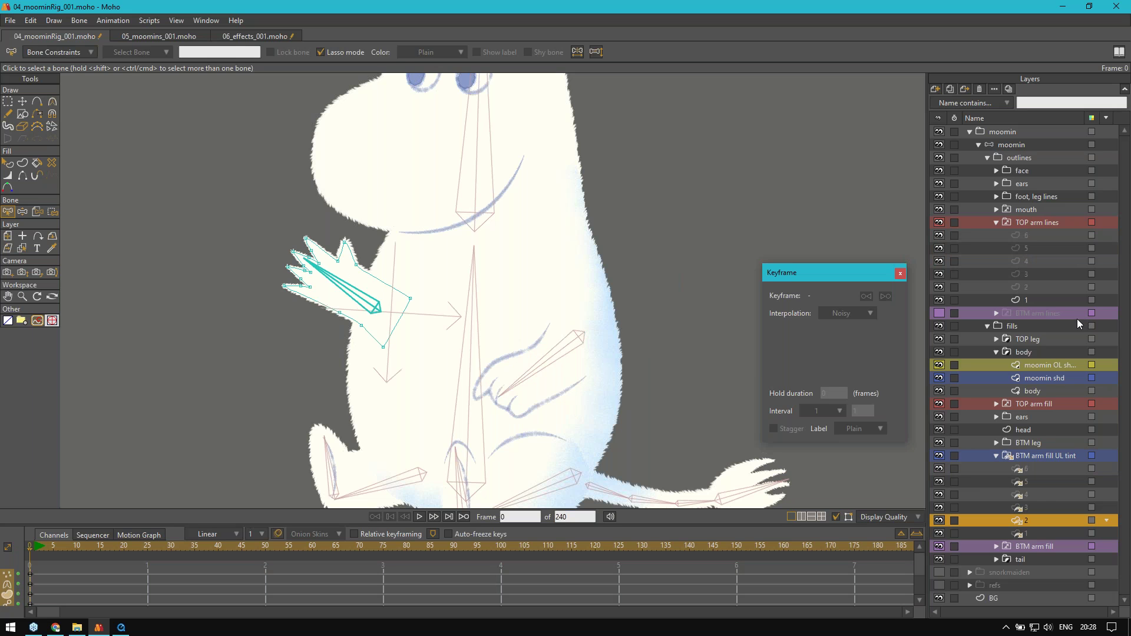
key(alt+Tab)
click(1039, 509)
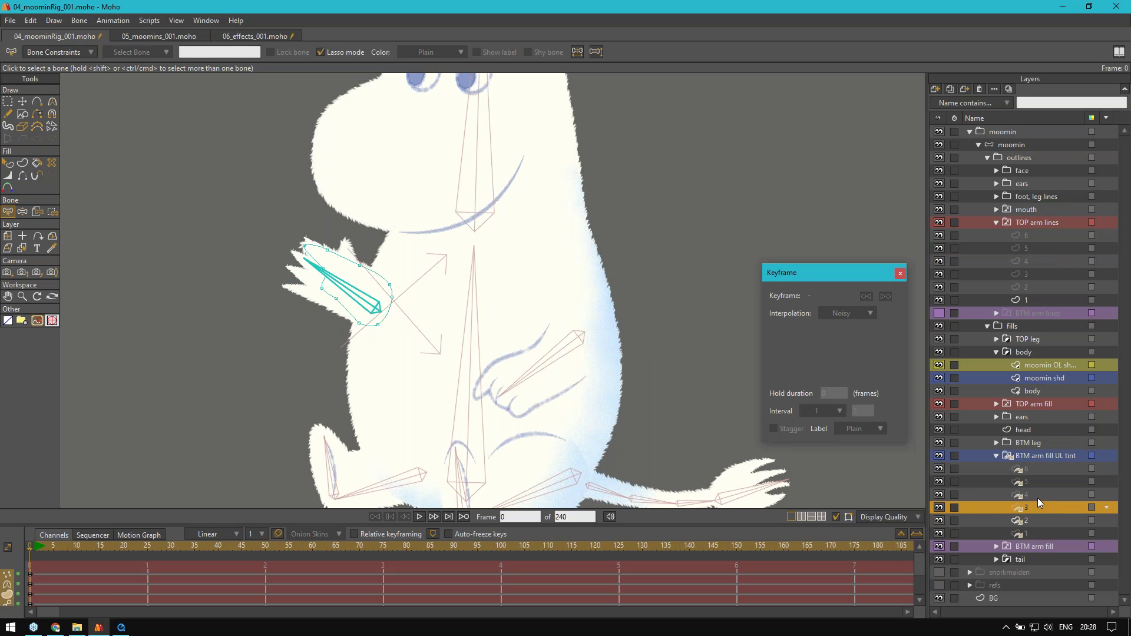
click(1037, 495)
click(1031, 482)
click(1031, 472)
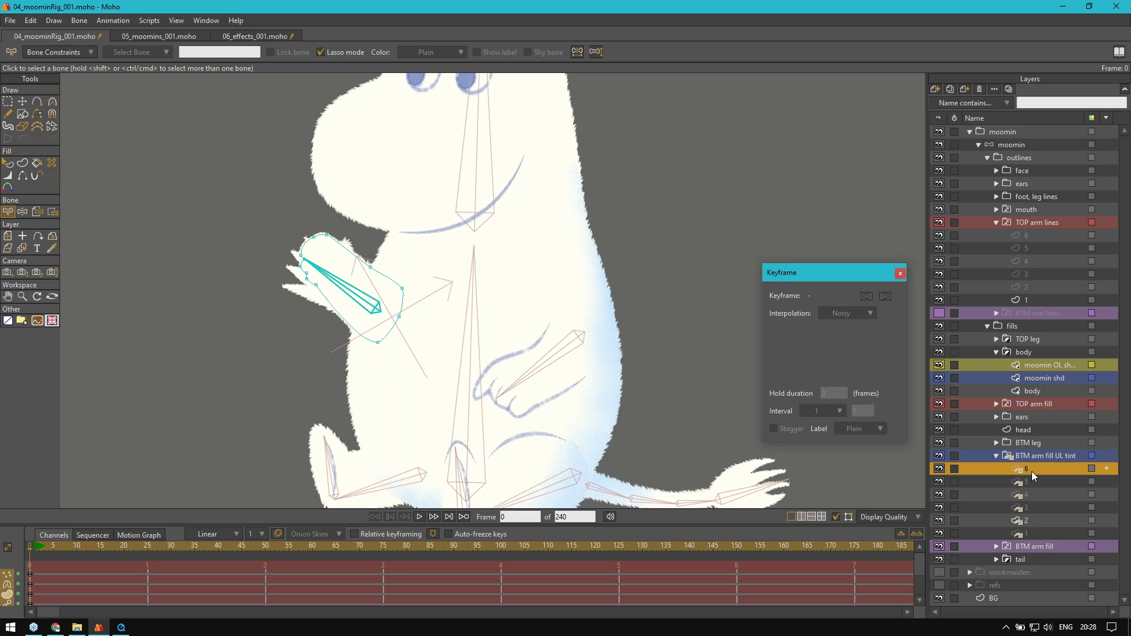
Step: Collapse the BTM arm fill UL tint, TOP arm lines and outlines groups, with the whole moomin in view
click(996, 455)
click(994, 222)
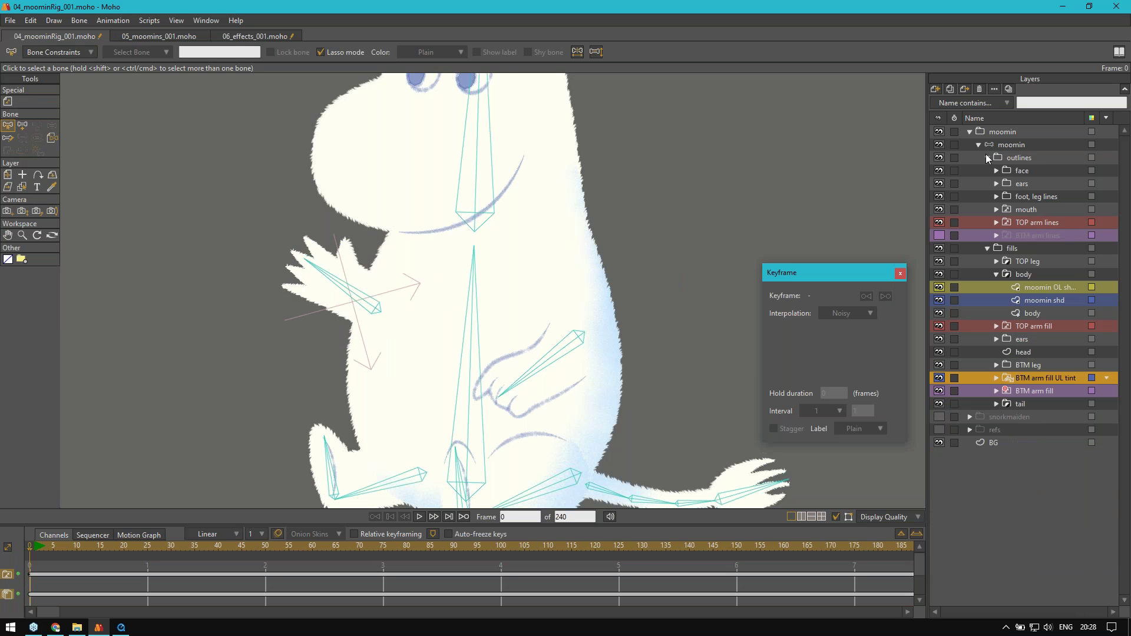
click(988, 158)
scroll(517, 305, down, 3)
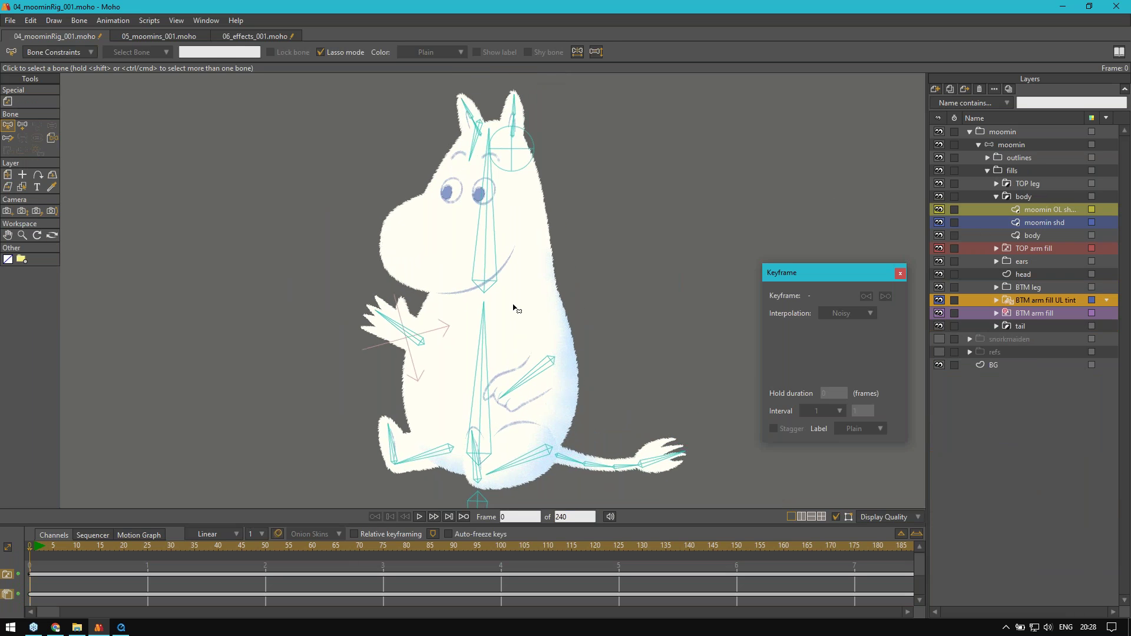
drag(514, 306, 491, 296)
drag(585, 342, 581, 349)
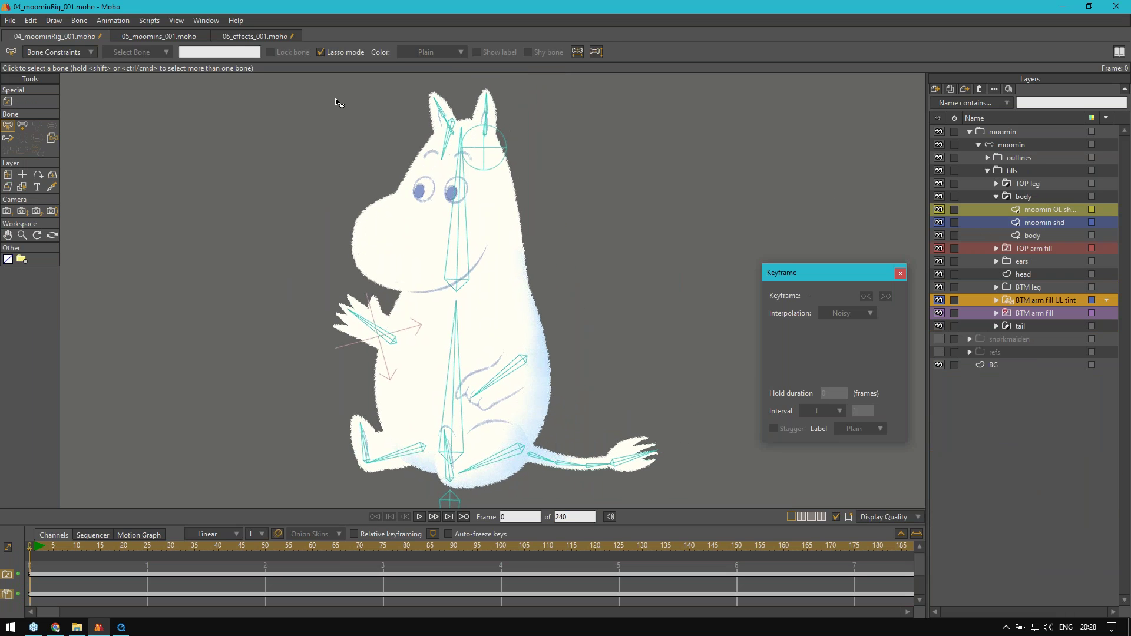
Step: Switch to the 05_moomins_001 document and play its cloud animation from frame 1
click(169, 36)
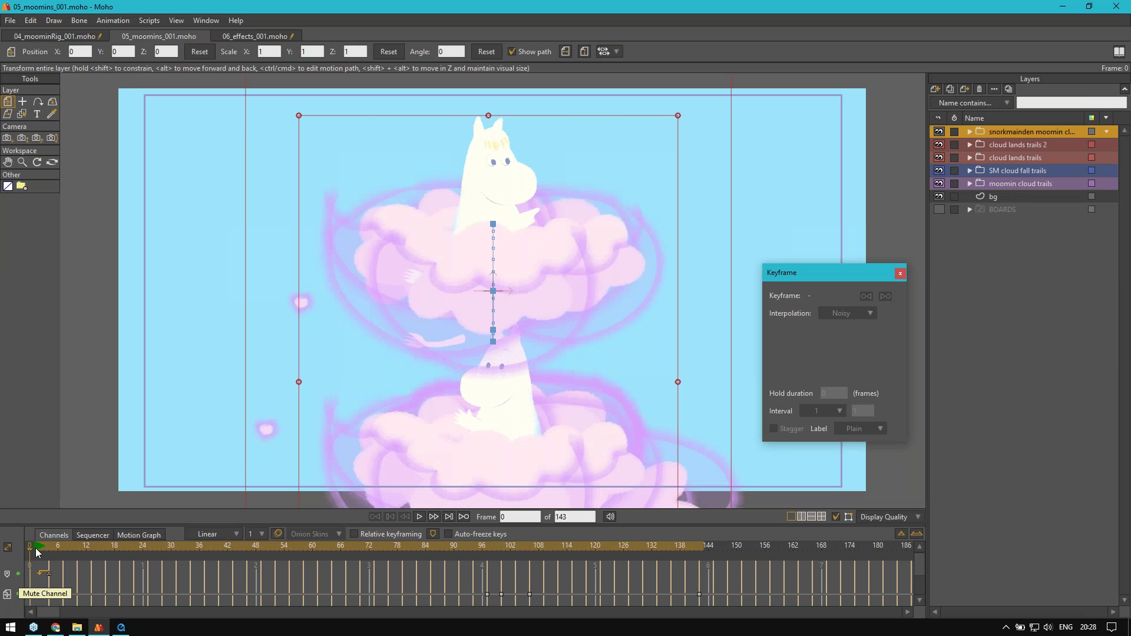
click(37, 548)
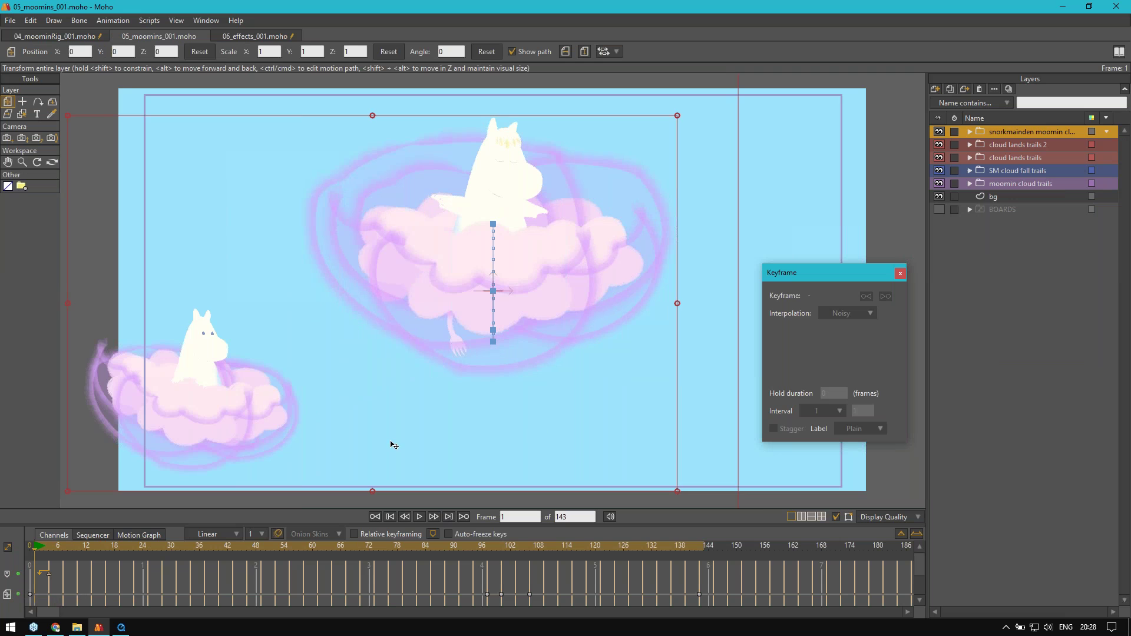
key(alt+Tab)
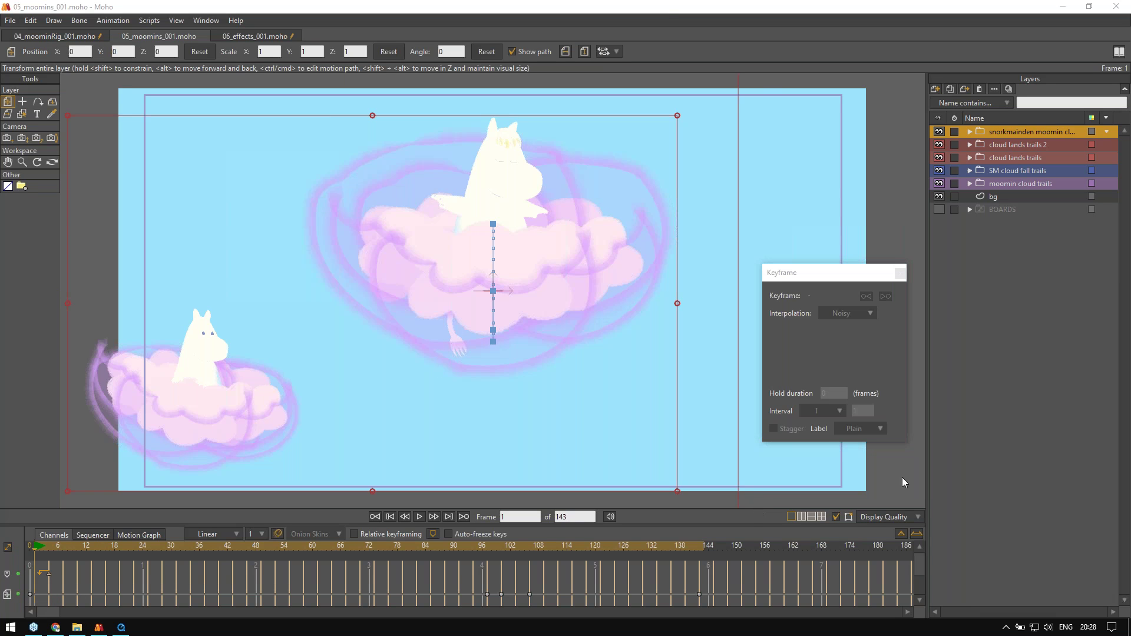
key(alt+Tab)
drag(47, 549, 37, 551)
key(space)
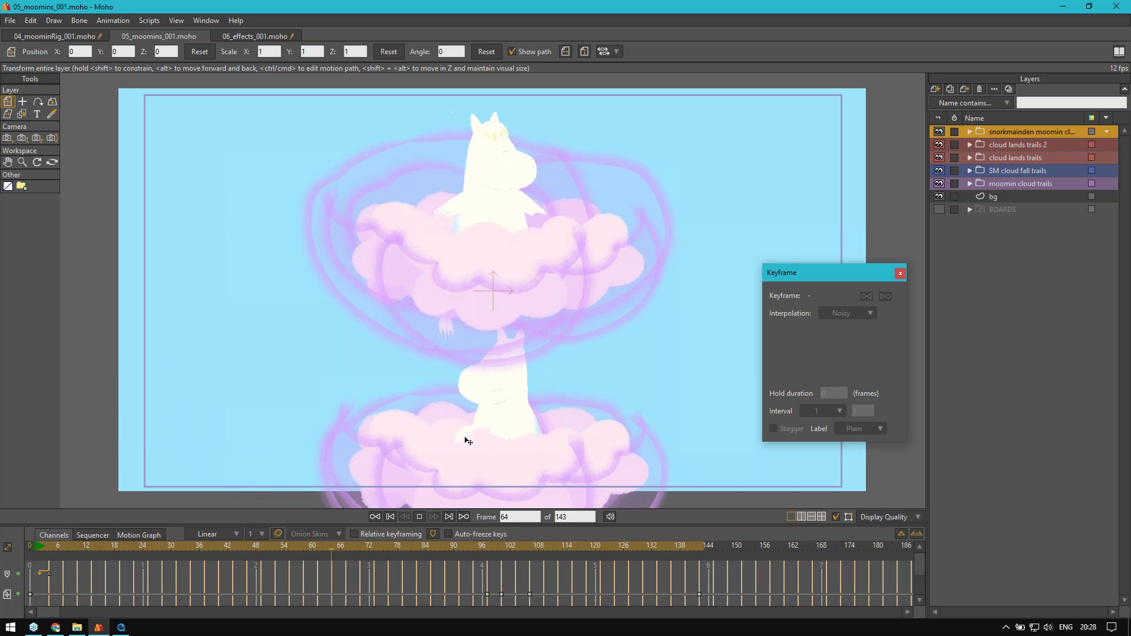
key(space)
Step: Examine the Snorkmaiden's face close up, and scrub the small moomin's cloud movement from frame 1 to frame 18
scroll(522, 193, up, 5)
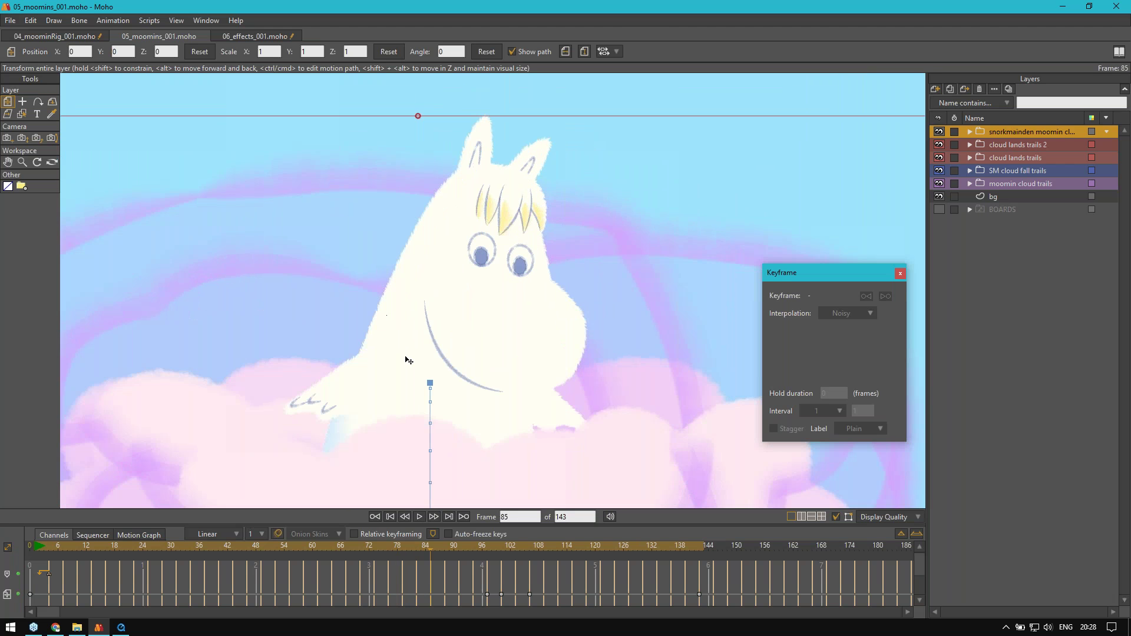
scroll(409, 360, down, 5)
click(36, 547)
scroll(407, 324, up, 3)
scroll(407, 353, up, 3)
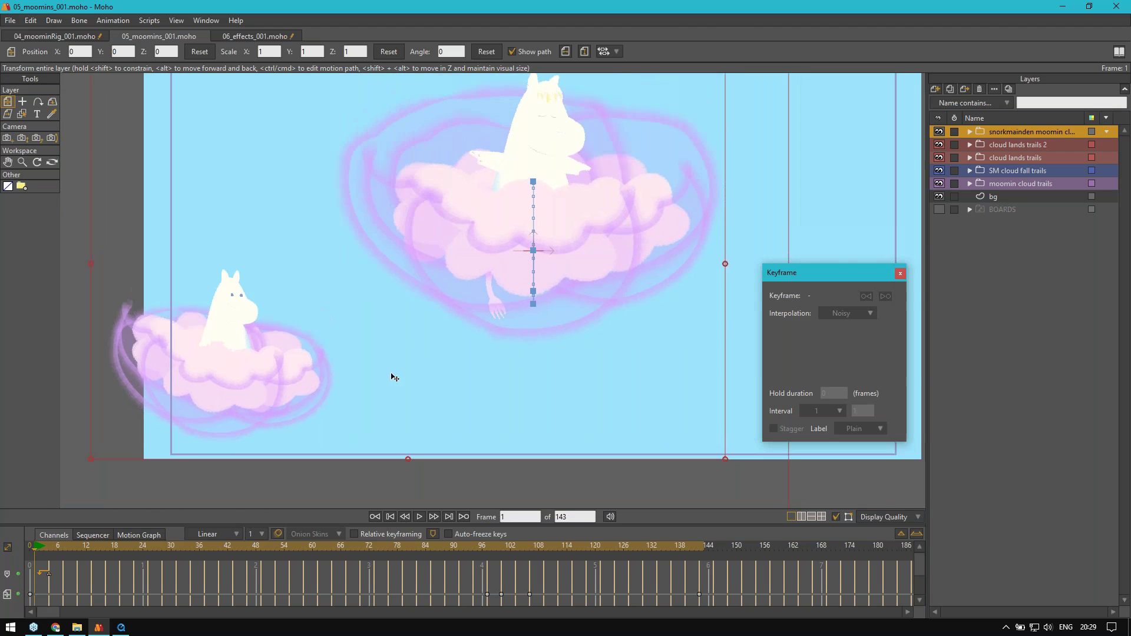
drag(44, 547, 114, 556)
drag(263, 301, 330, 189)
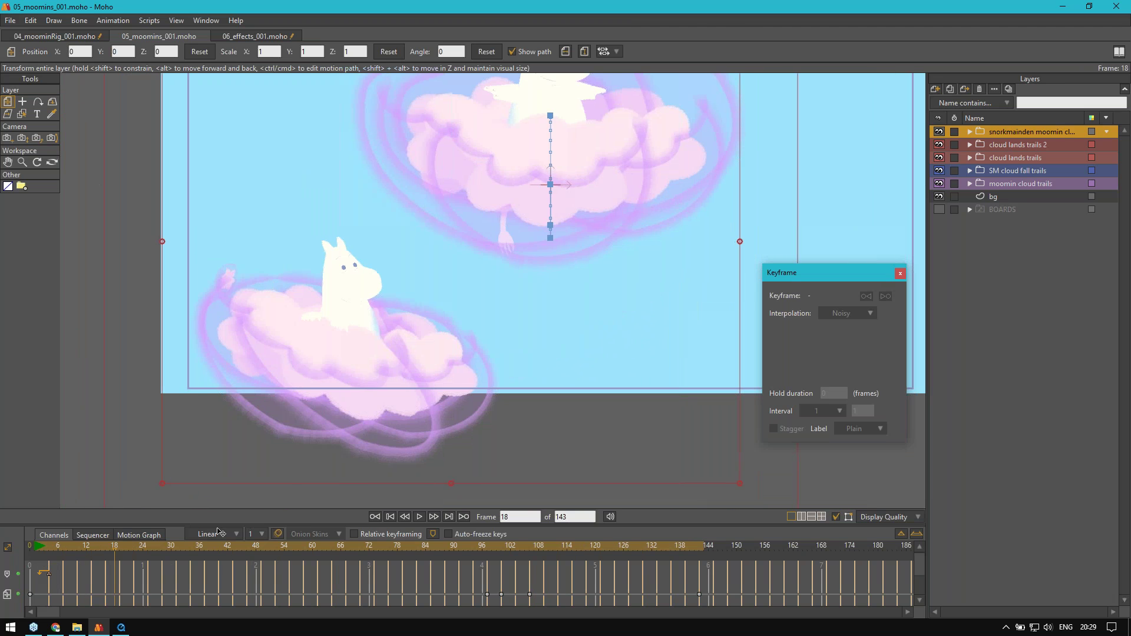
Step: Select the cloud shd layer of cloud 5 at frame 1, and toggle its visibility off and on
click(35, 553)
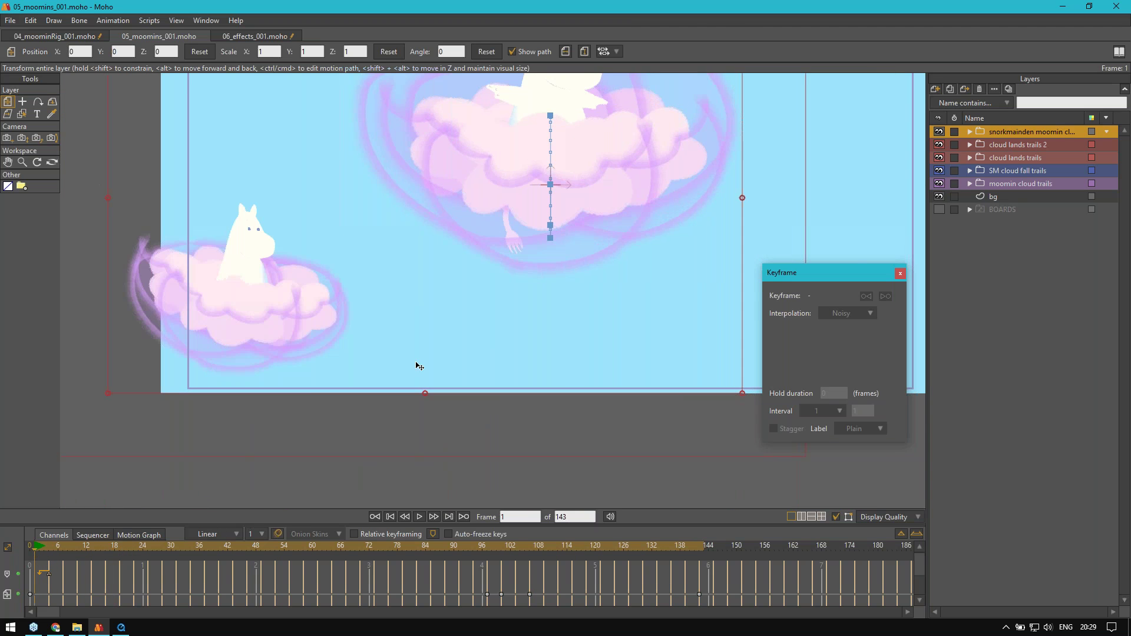
drag(529, 141, 474, 255)
ctrl+alt+click(476, 256)
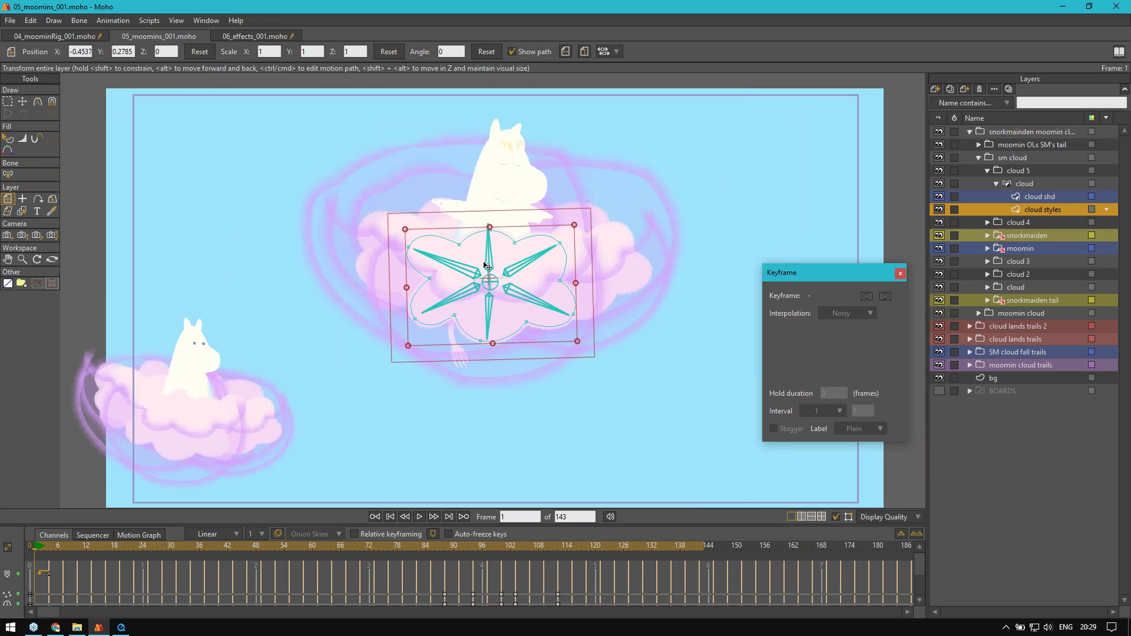
scroll(476, 256, up, 3)
click(997, 184)
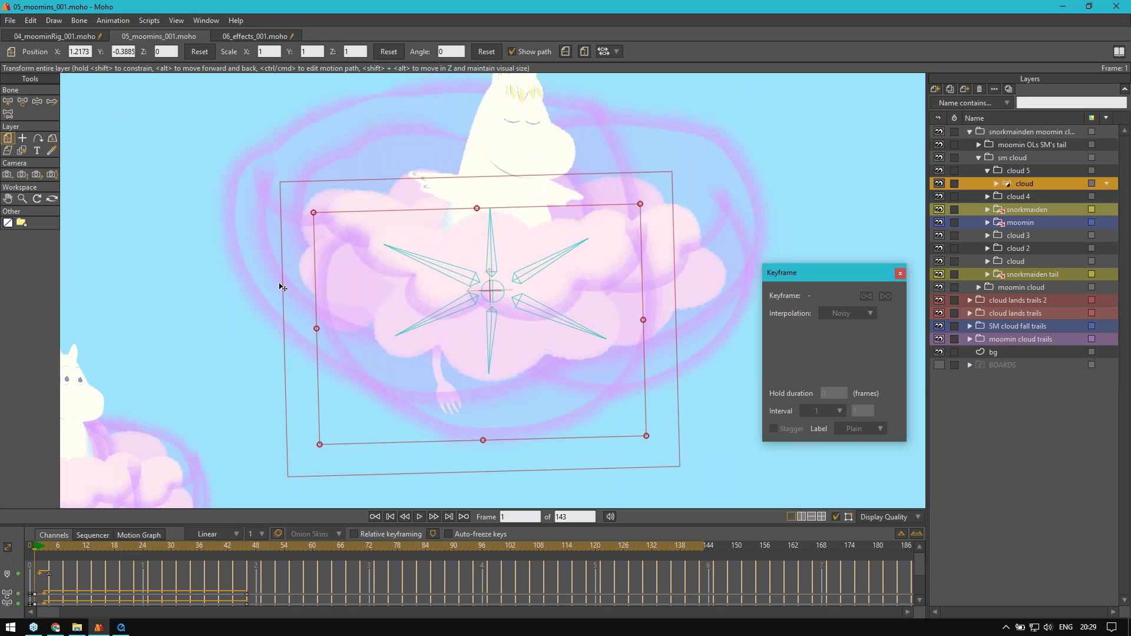
ctrl+alt+click(384, 383)
scroll(374, 384, up, 2)
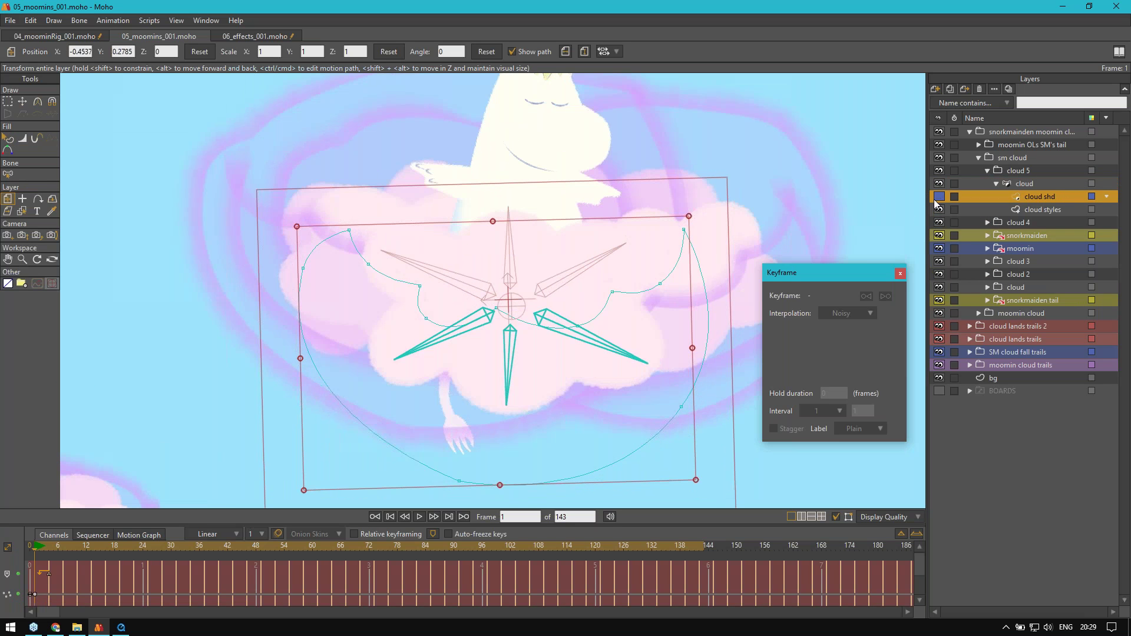
scroll(470, 290, up, 4)
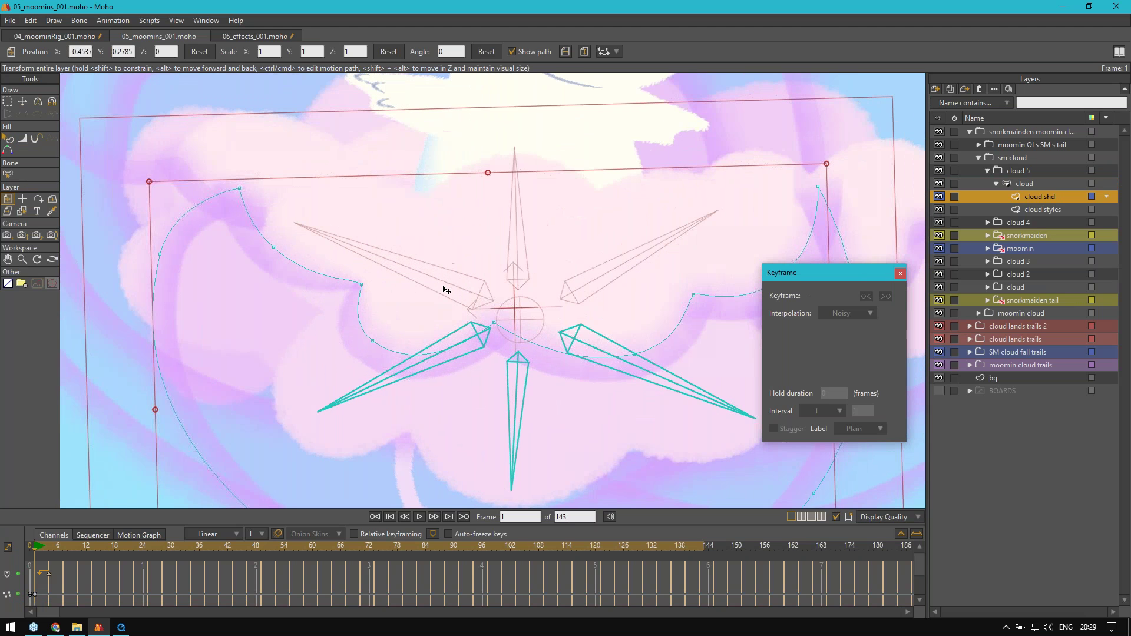
Step: Try changing the line width at the lower-left point of the cloud shd curve, and undo the change
key(g)
scroll(375, 302, up, 1)
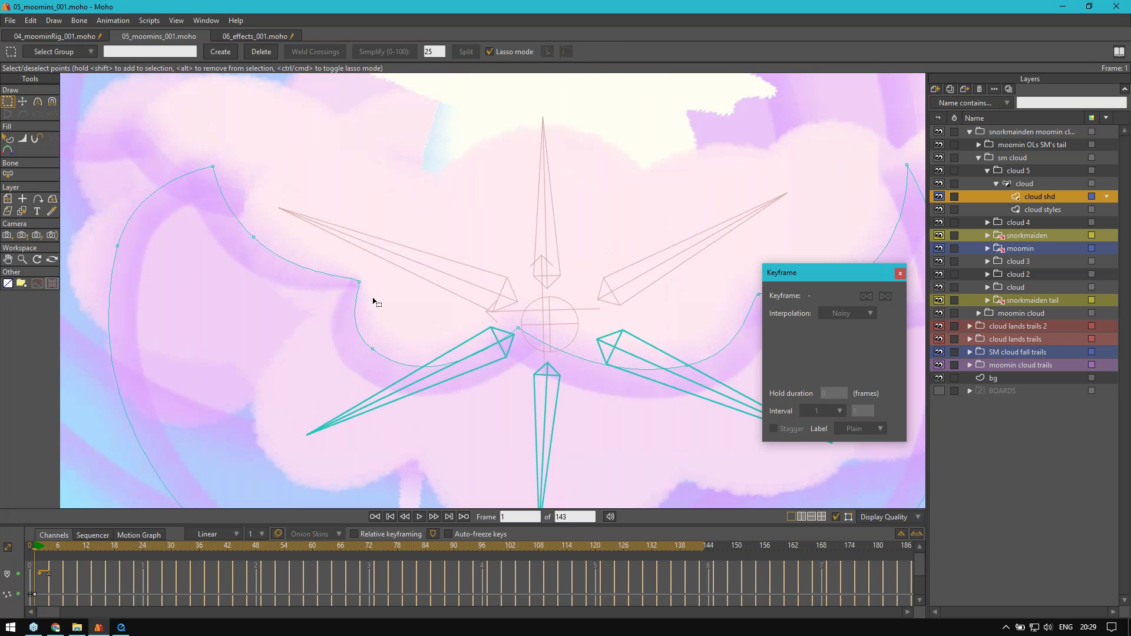
scroll(366, 294, down, 1)
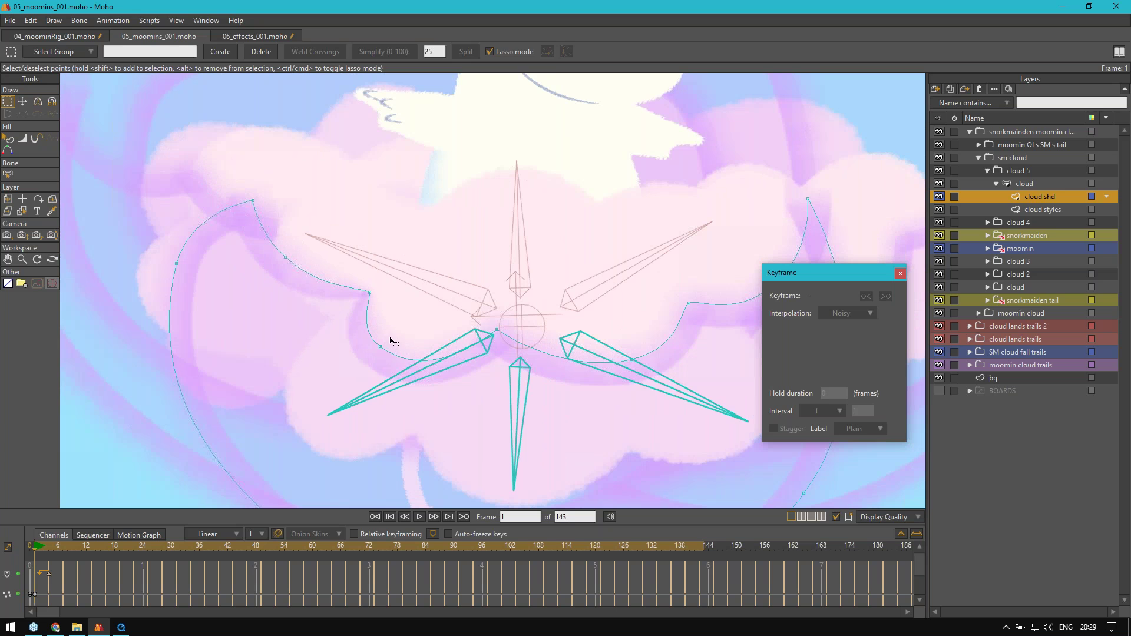
key(w)
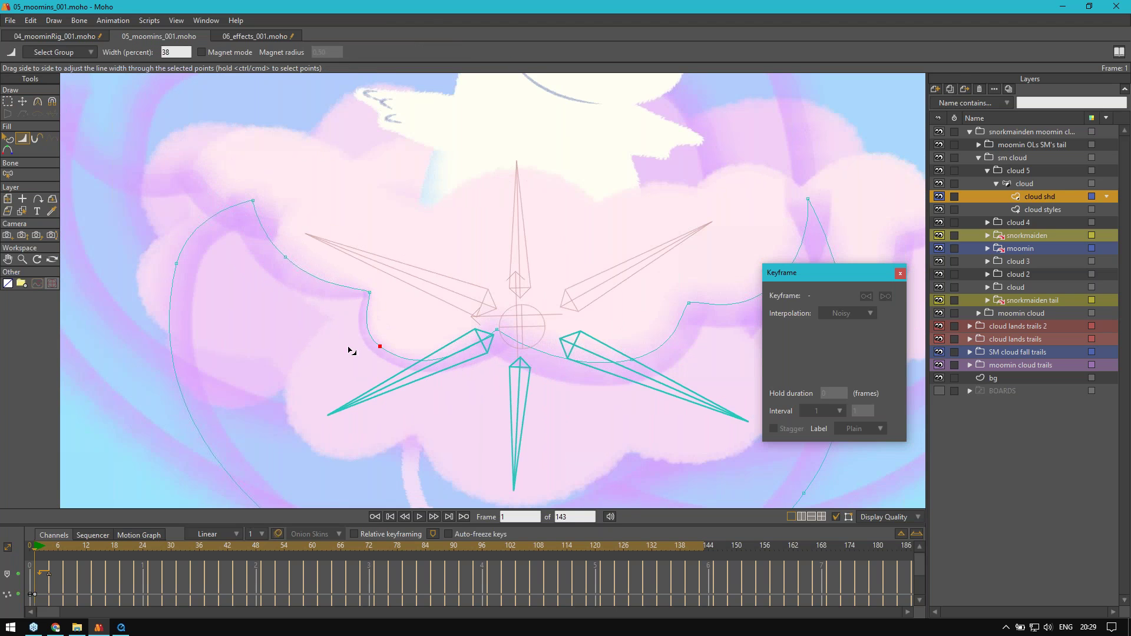
drag(359, 351, 473, 293)
key(ctrl+z)
Step: Deselect the curve point, render a preview of frame 1 to examine the masked cloud shading, and close it
click(401, 271)
key(g)
key(ctrl+r)
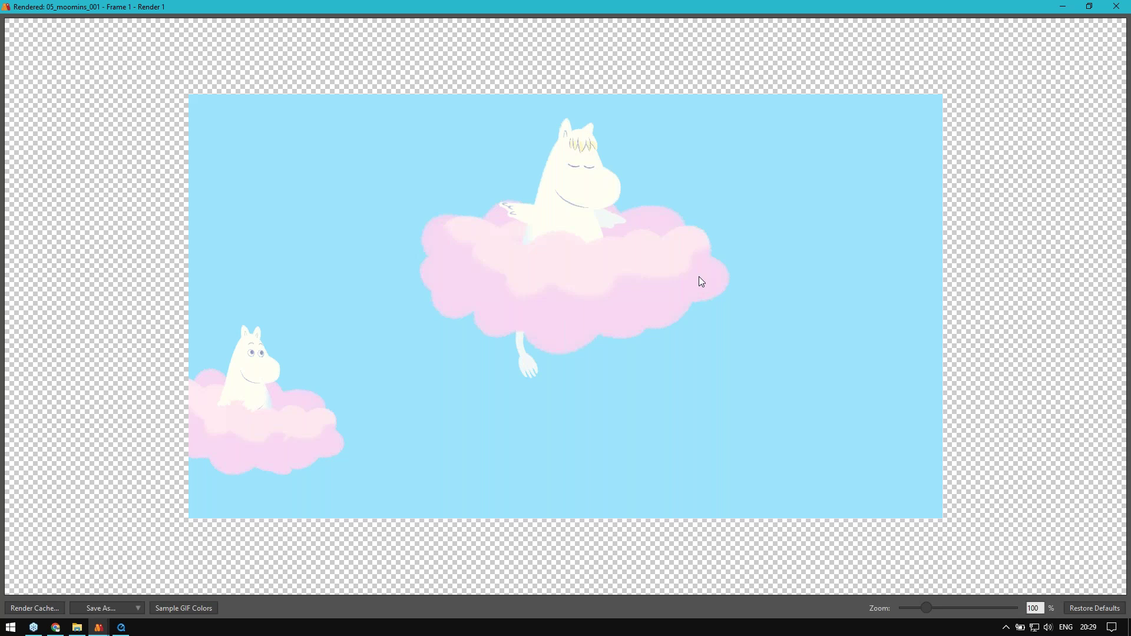
key(ctrl+w)
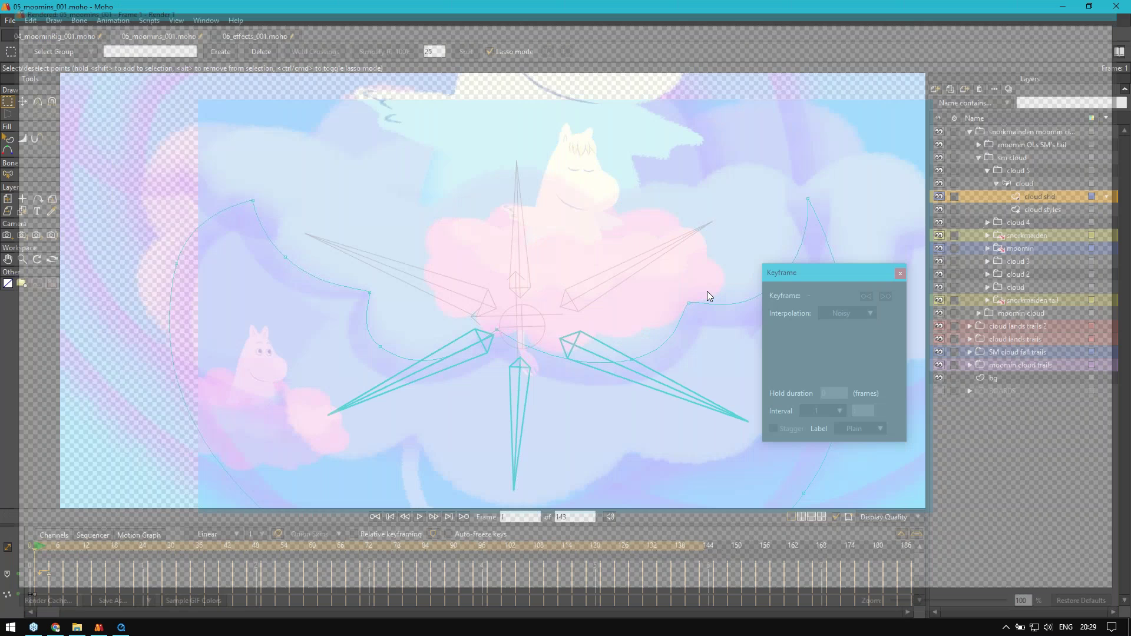
Step: Collapse the cloud bone layer and isolate cloud 5 by hiding the other layers in the sm cloud group
scroll(469, 329, up, 4)
scroll(469, 336, down, 1)
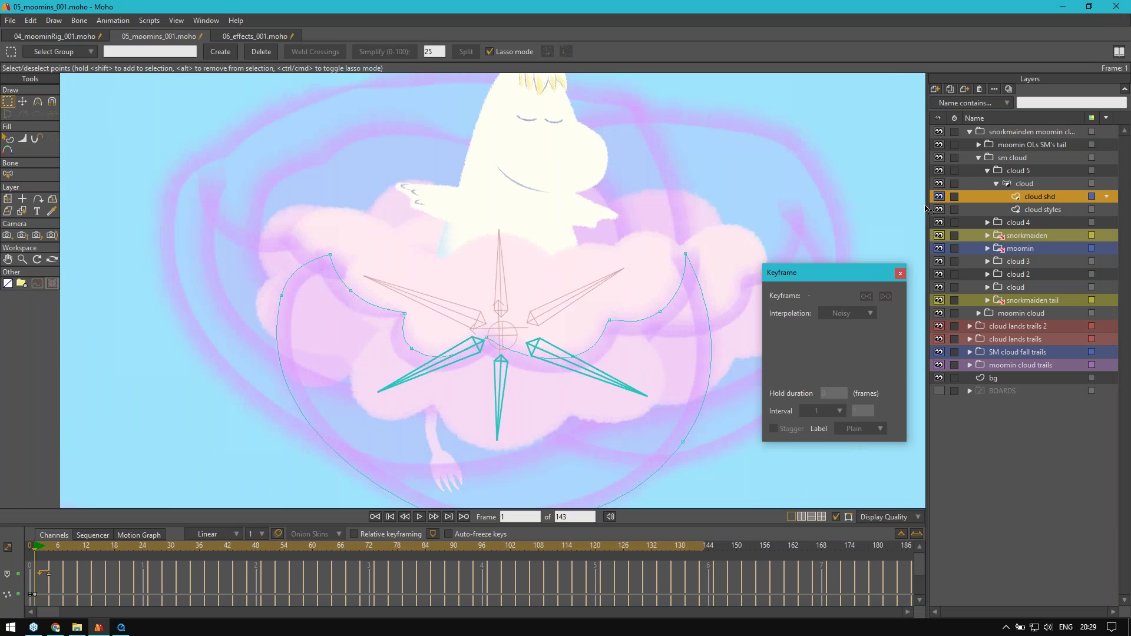
click(942, 182)
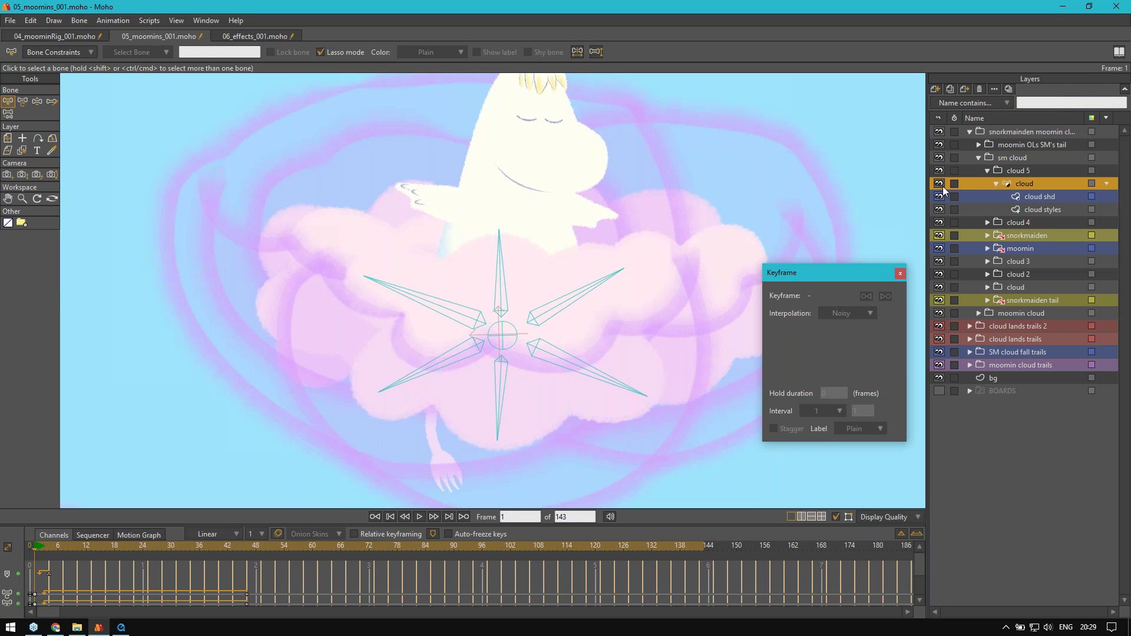
click(996, 184)
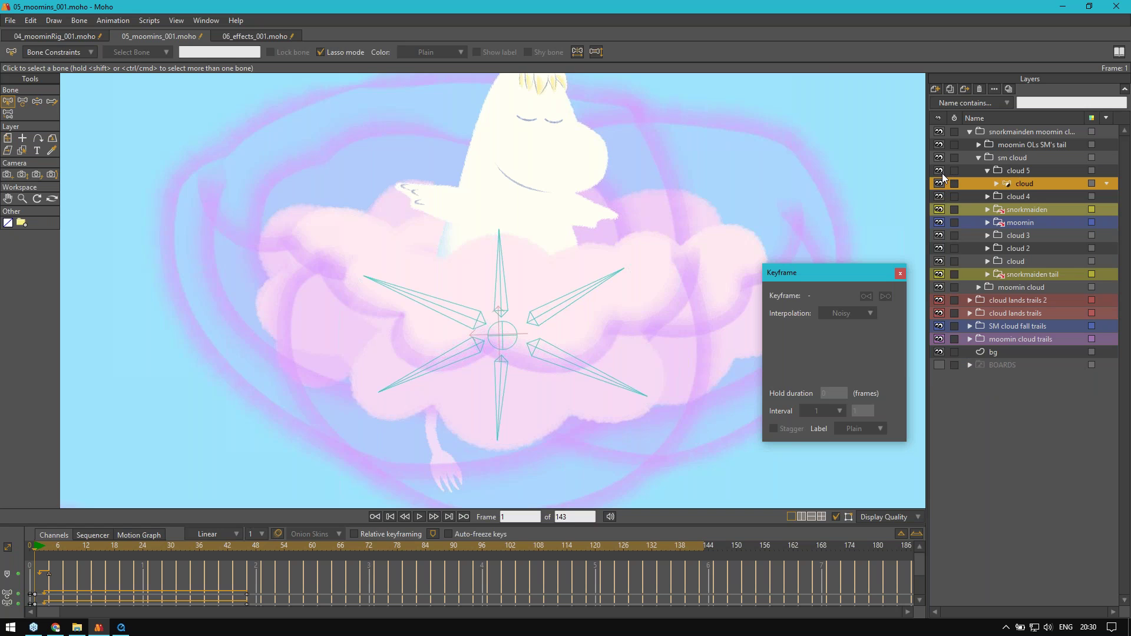
alt+click(939, 171)
scroll(425, 344, down, 1)
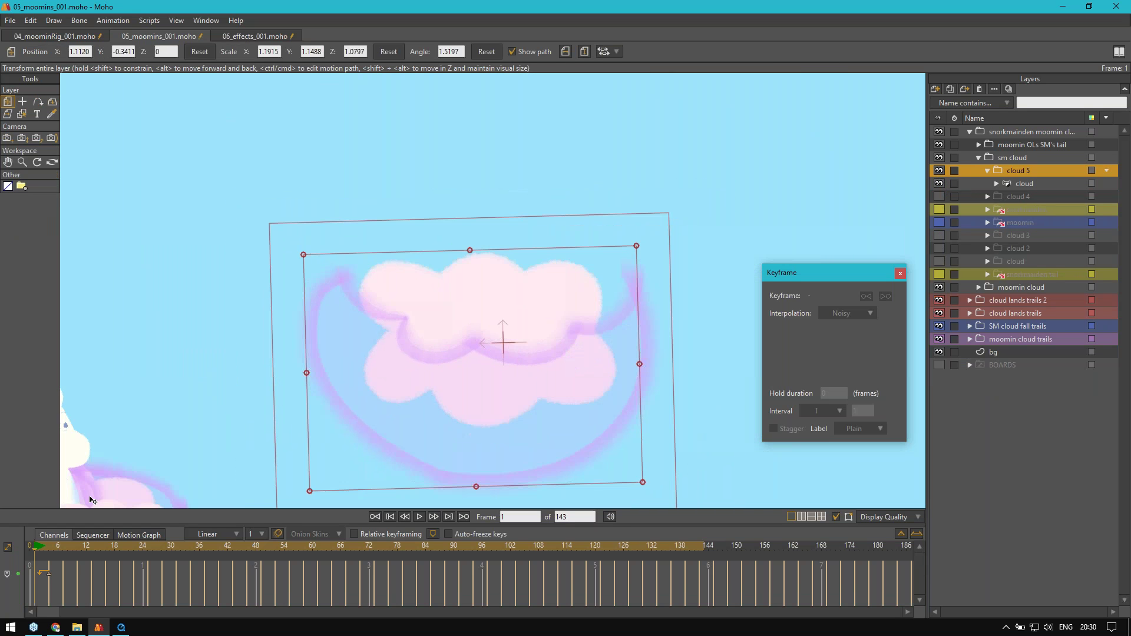
Step: Scrub the isolated cloud to frame 11, select its cloud bone layer, and return to frame 1
drag(43, 549, 82, 549)
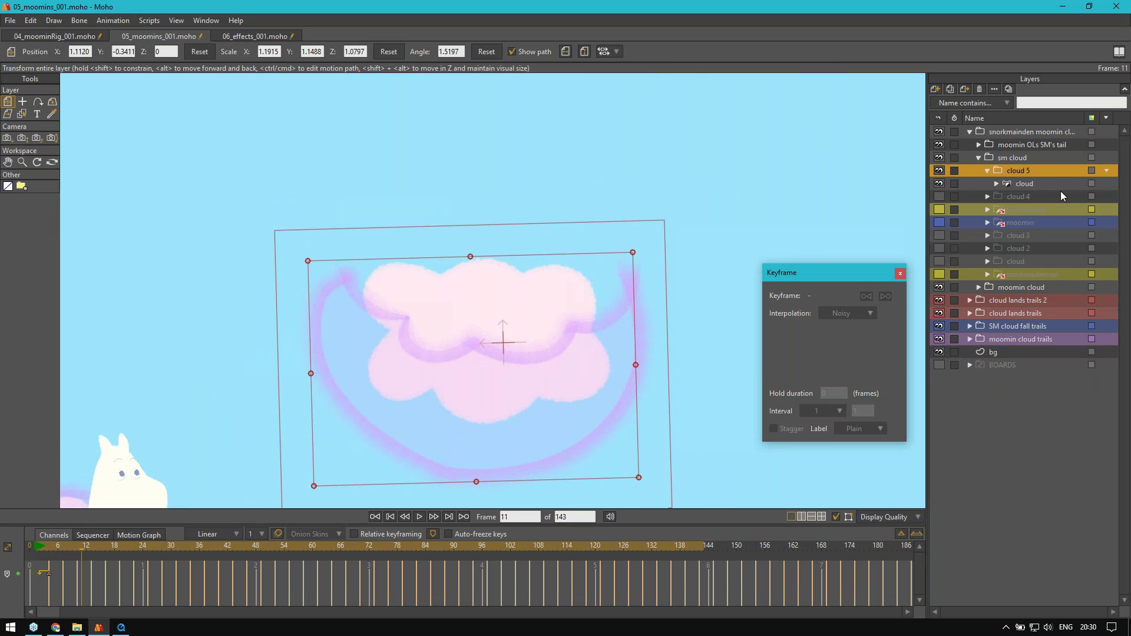
click(1040, 184)
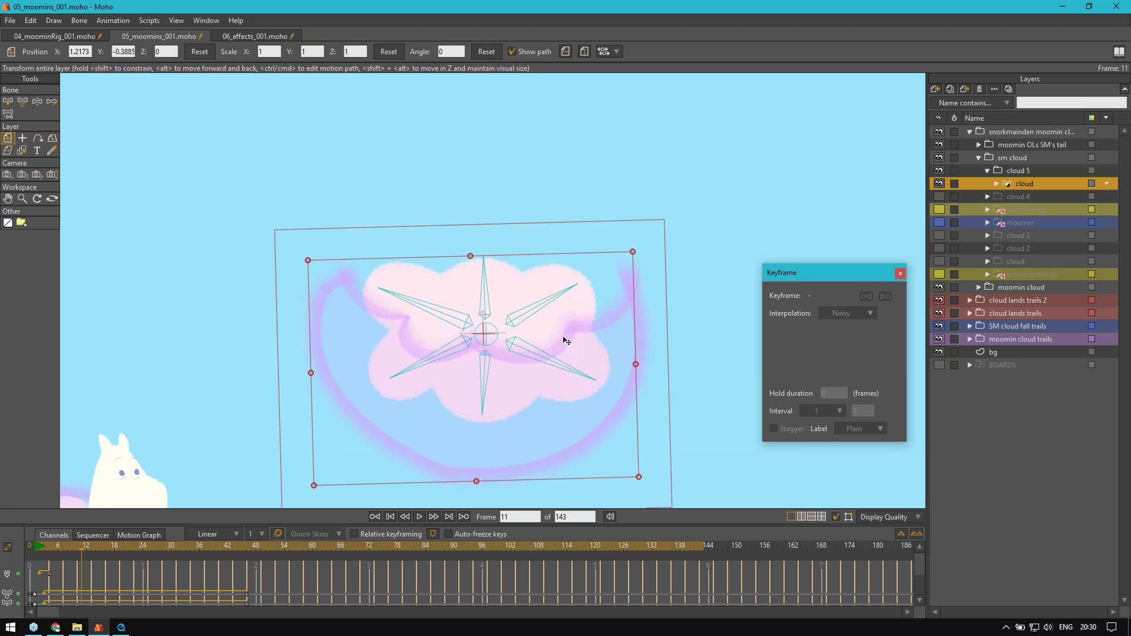
click(37, 548)
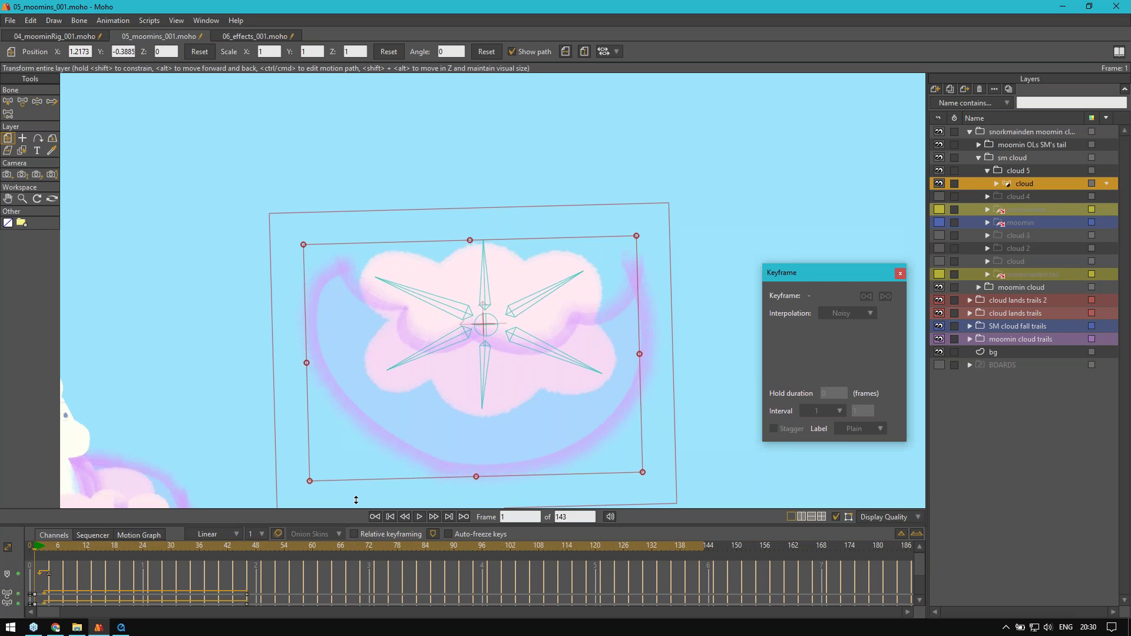
Step: Enlarge the timeline to show all the cloud's channels, and play the animation with cloud 5 isolated
drag(349, 526, 349, 478)
key(space)
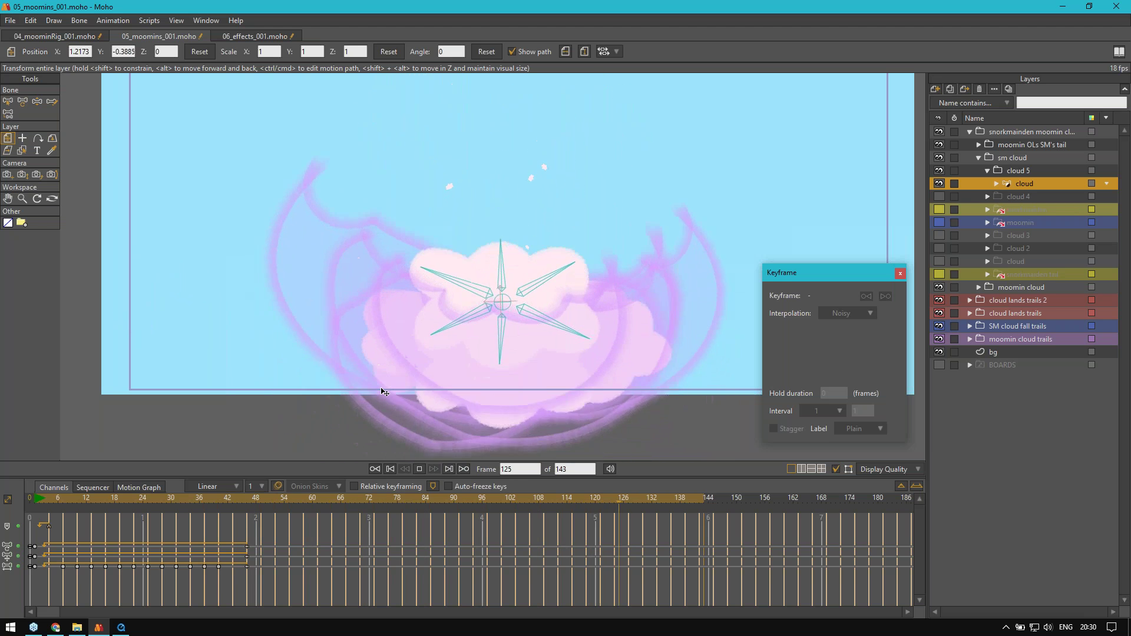
click(372, 508)
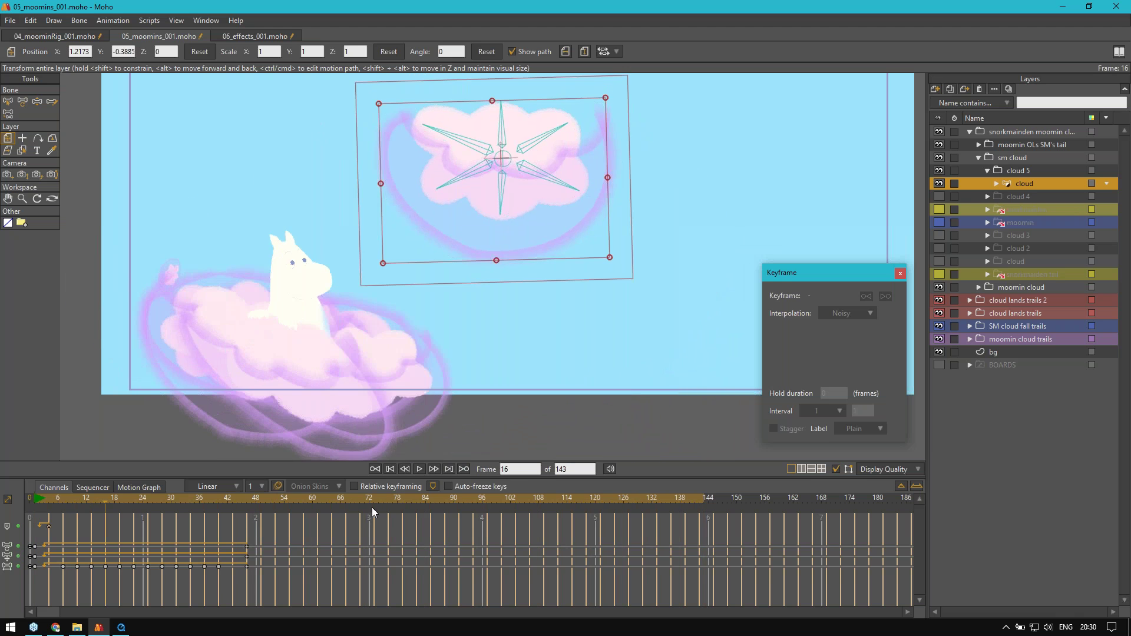
Step: Inspect the cloud shd layer inside the cloud 5 group at frame 78, and reselect its parent cloud layer
mouse_move(387, 500)
mouse_down()
mouse_move(465, 505)
mouse_move(397, 505)
mouse_up()
drag(437, 211, 417, 270)
alt+right_click(413, 244)
scroll(422, 264, up, 1)
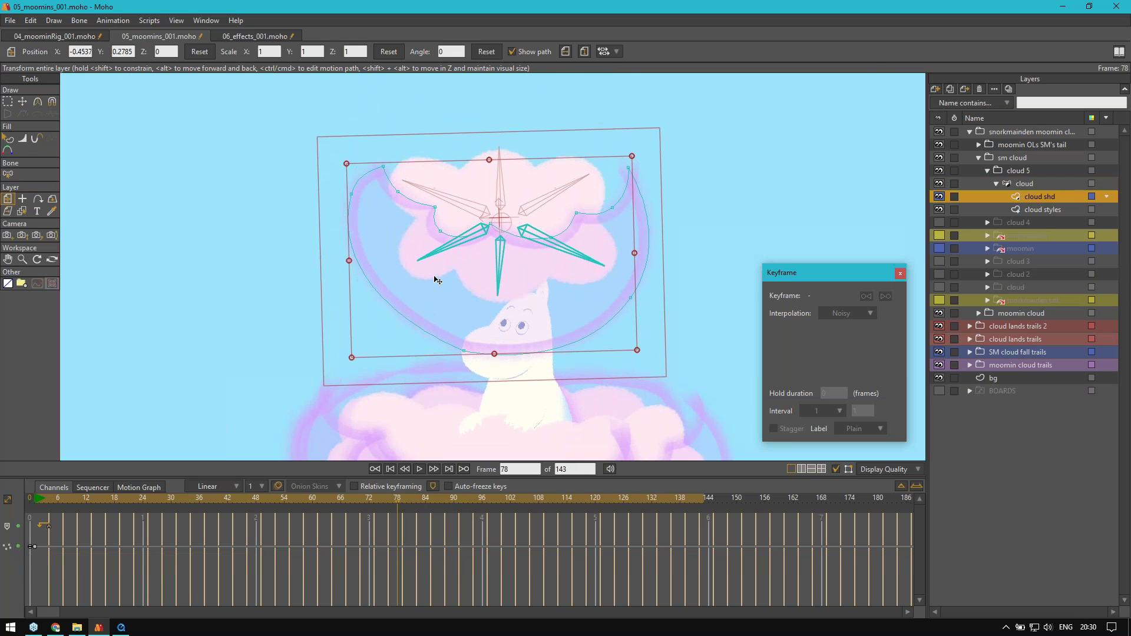
scroll(437, 277, up, 2)
click(1032, 182)
click(996, 183)
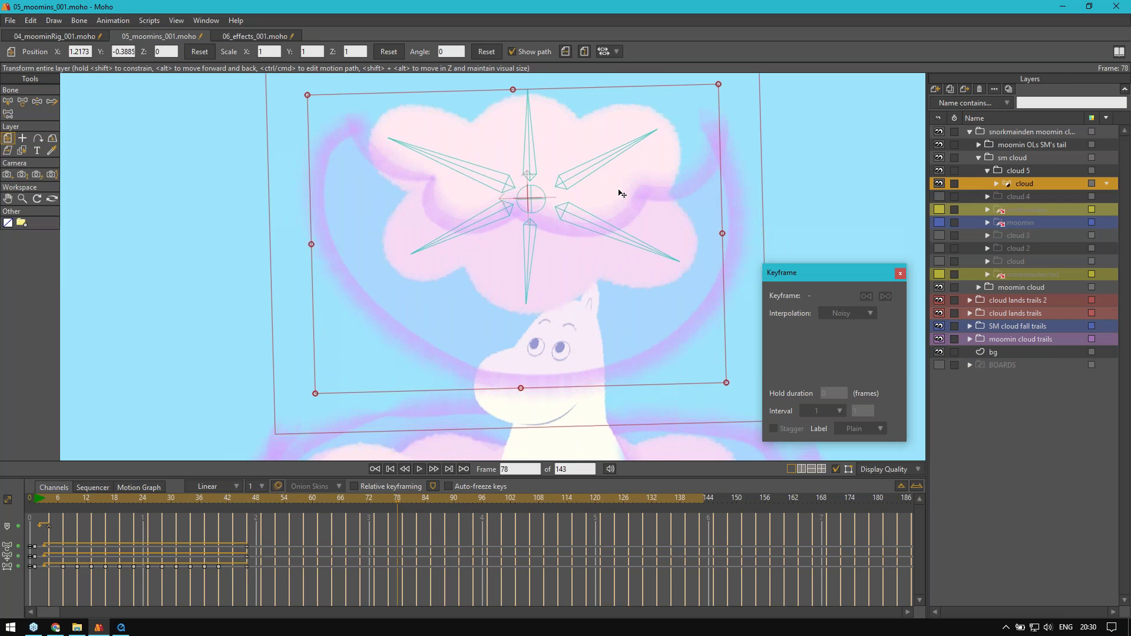
Step: Collapse the cloud 5 group and show all the other layers in the sm cloud group again
scroll(533, 208, down, 1)
scroll(517, 295, down, 3)
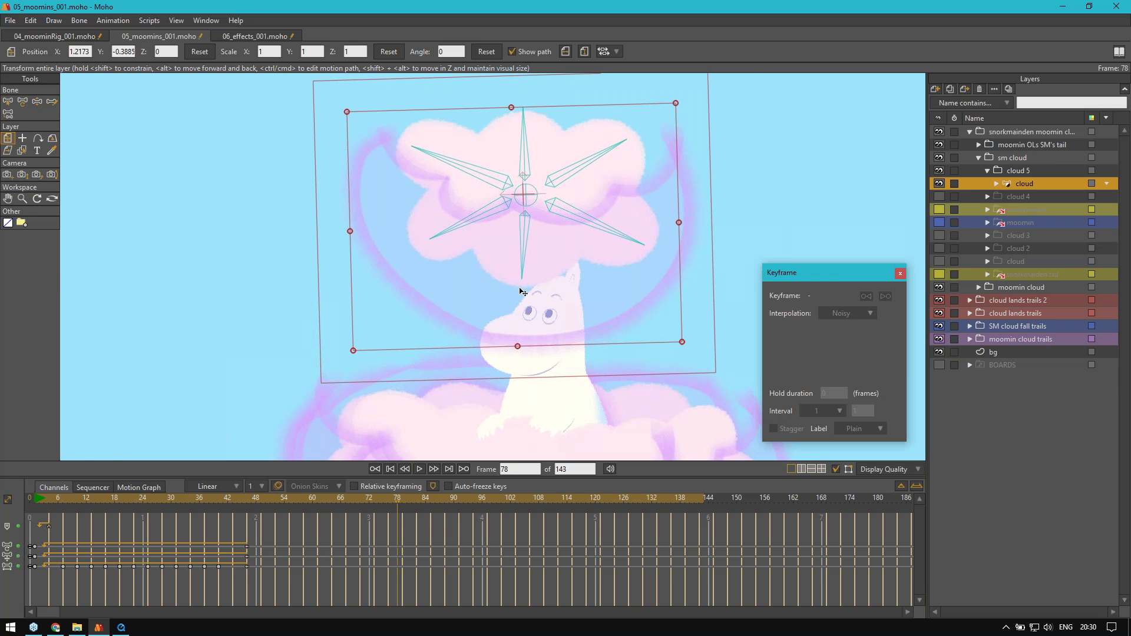
click(988, 171)
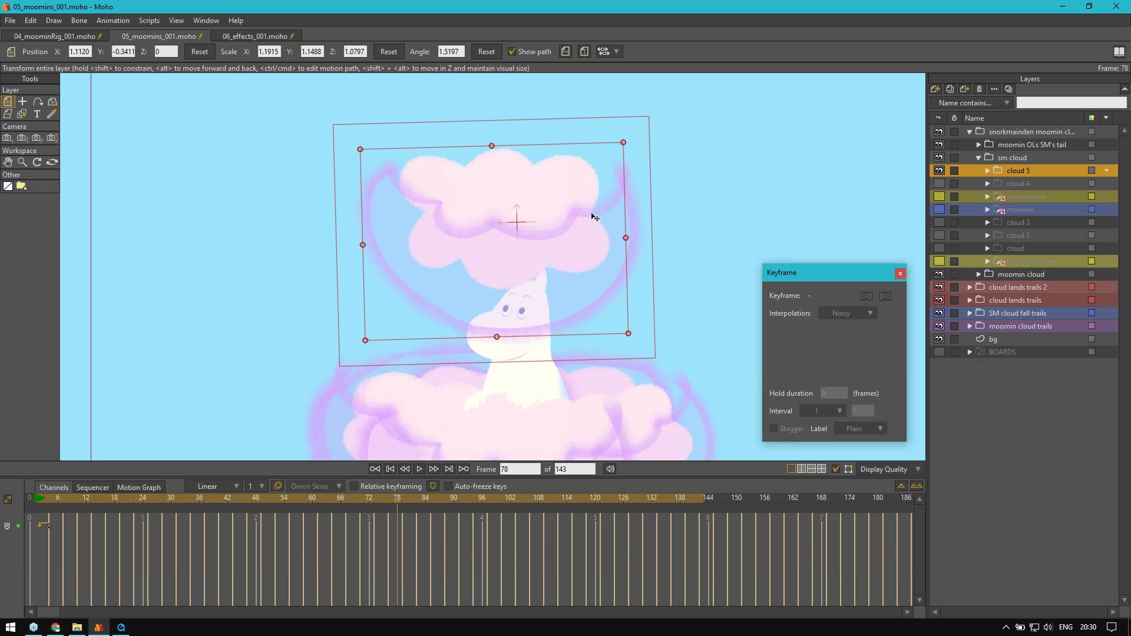
scroll(457, 265, up, 2)
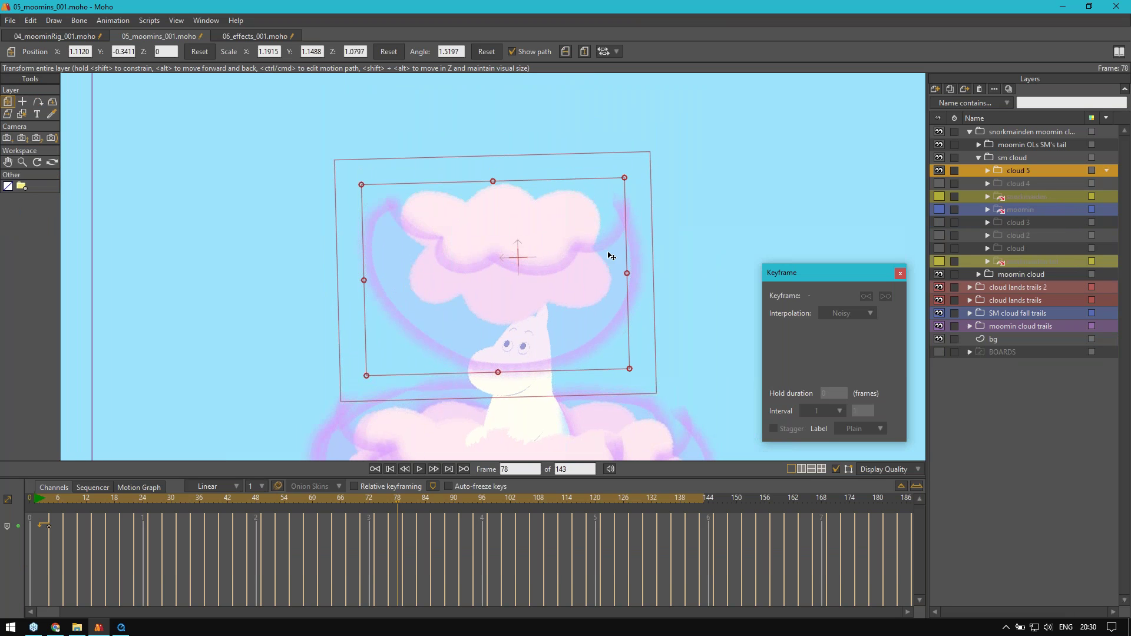
scroll(536, 315, down, 1)
scroll(530, 318, down, 1)
scroll(531, 321, down, 1)
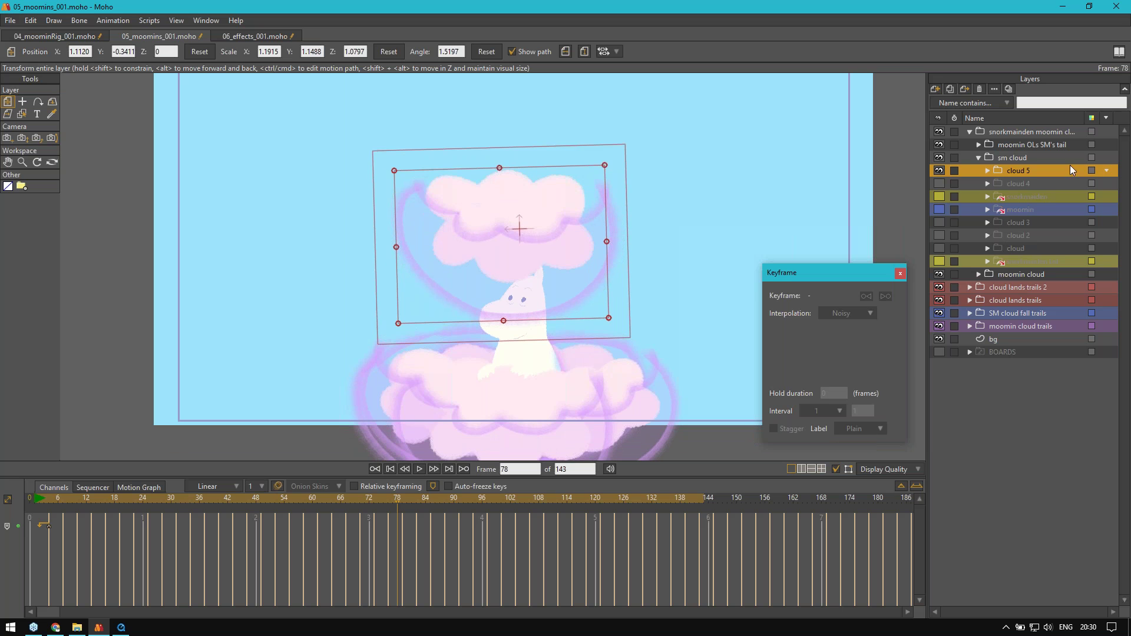
click(940, 172)
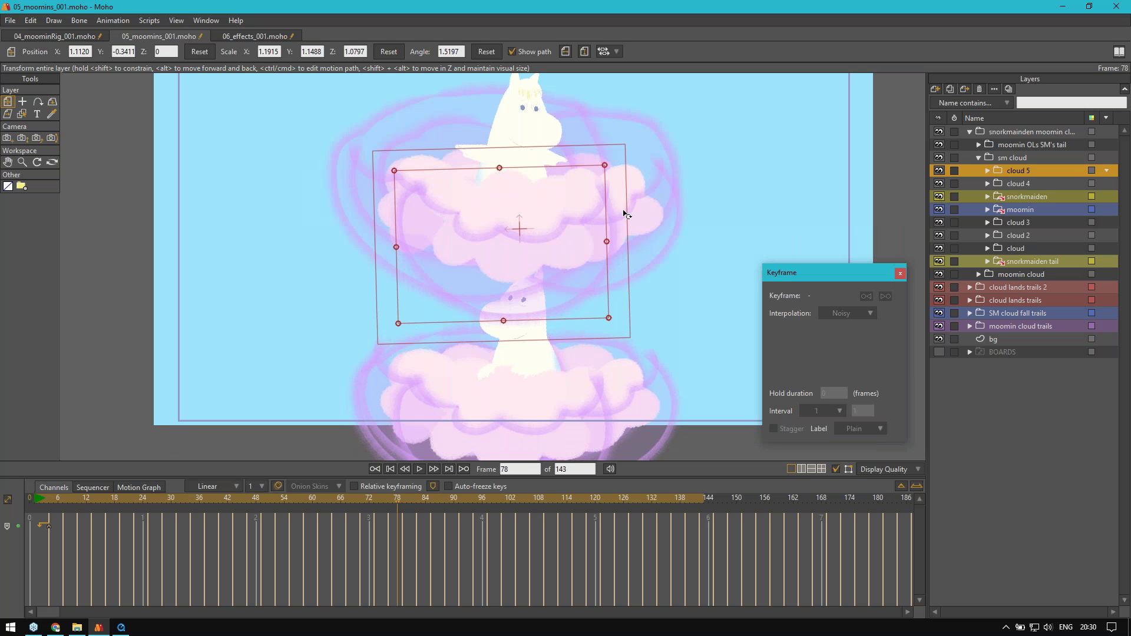
Step: Play the full cloud animation from the start, stop it and return to frame 1
scroll(628, 231, up, 1)
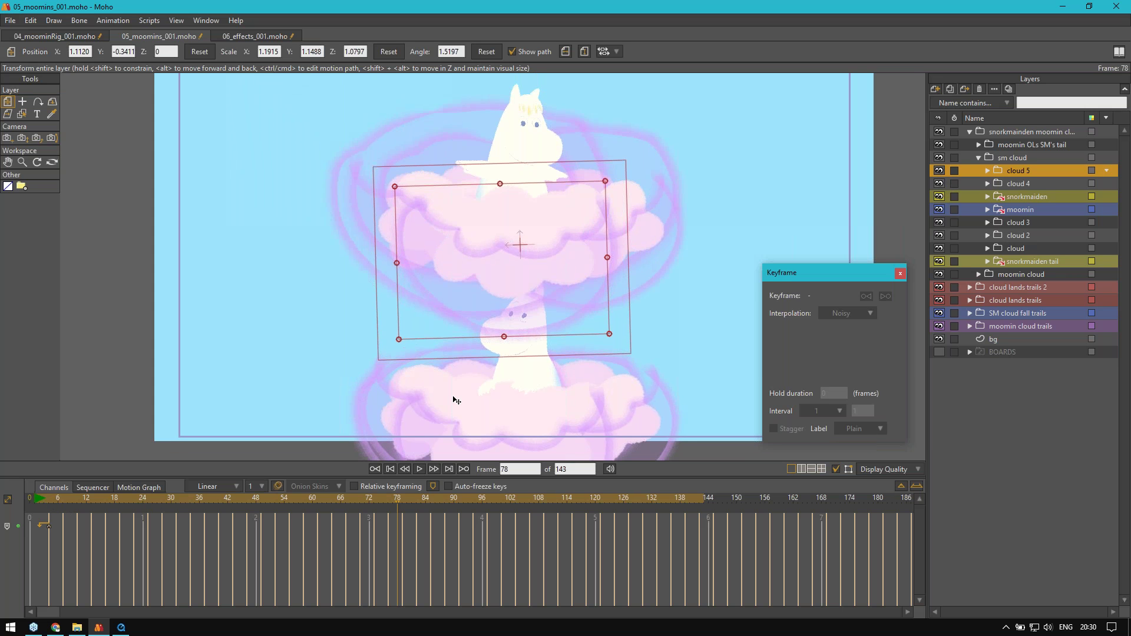
scroll(454, 397, up, 1)
scroll(457, 348, down, 1)
click(39, 498)
key(space)
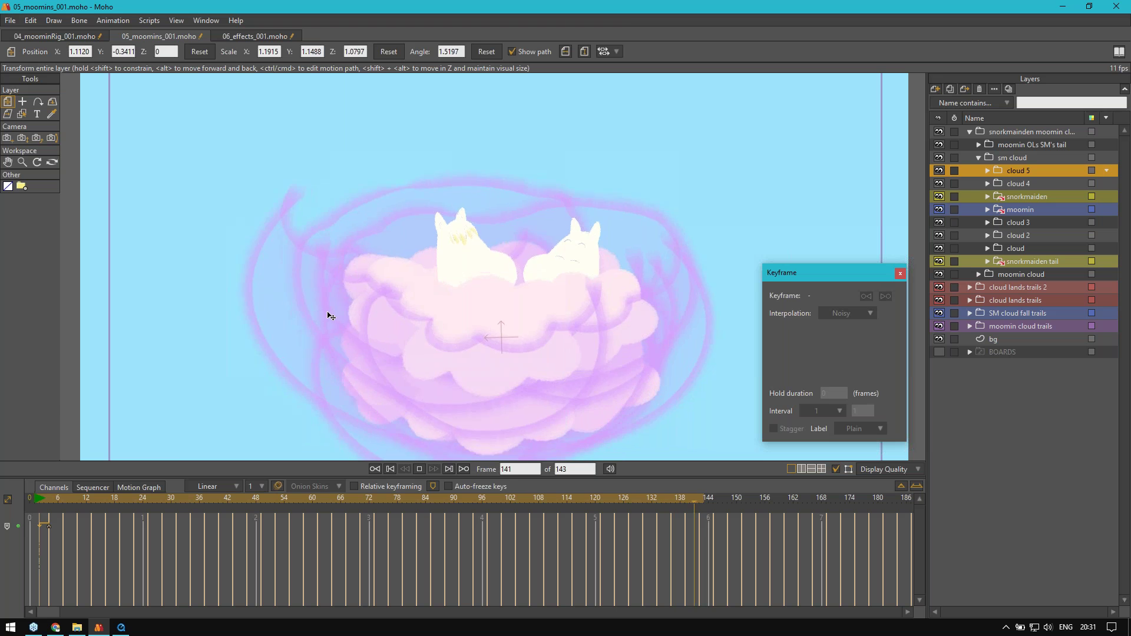
key(space)
click(36, 502)
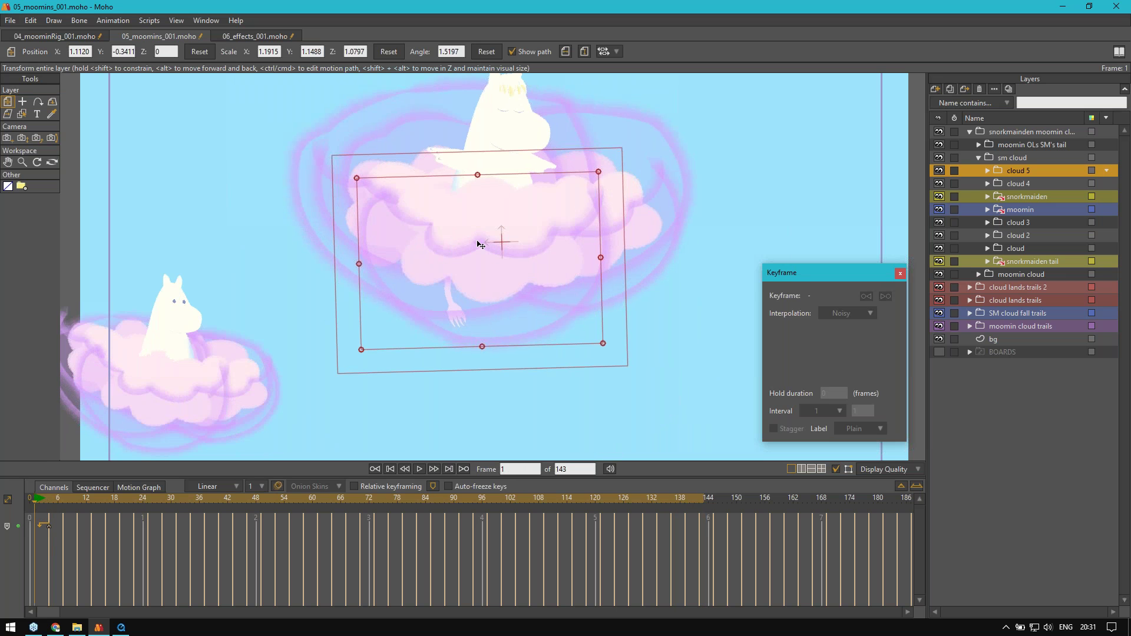
drag(316, 298, 323, 316)
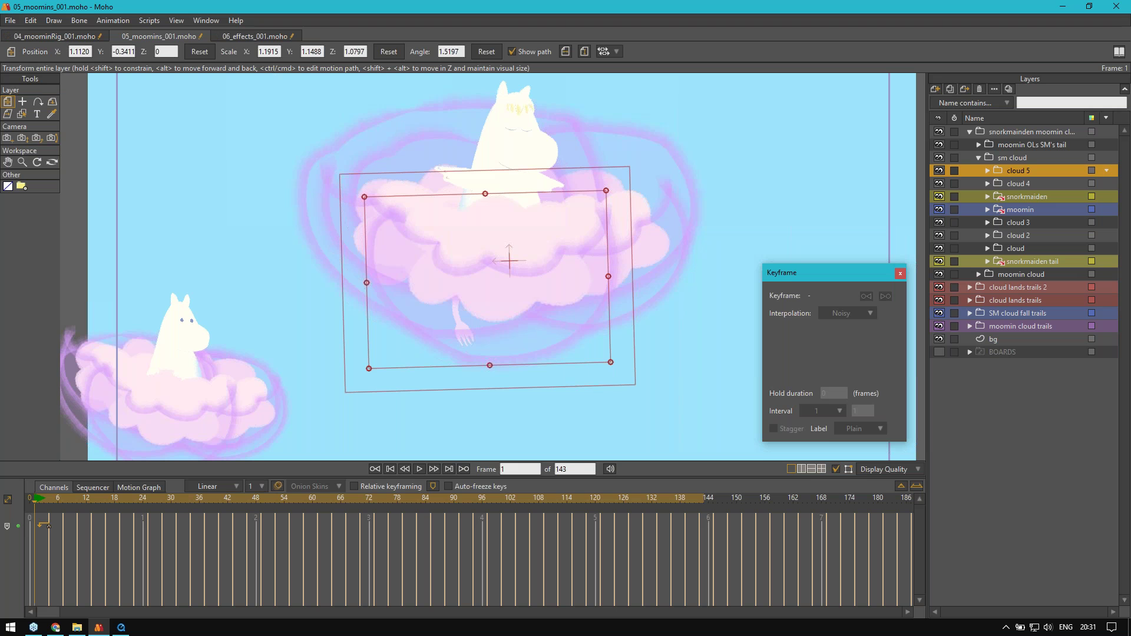
Step: Switch to the Webinar presentation in Google Slides and go to the Compositing slide
click(56, 628)
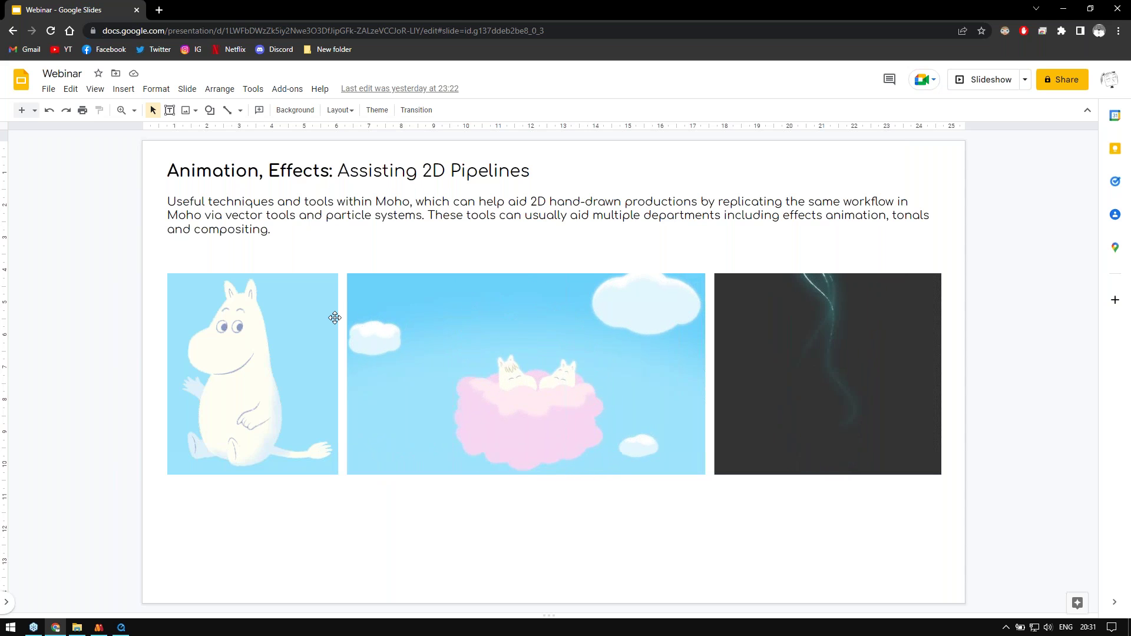
scroll(419, 394, down, 1)
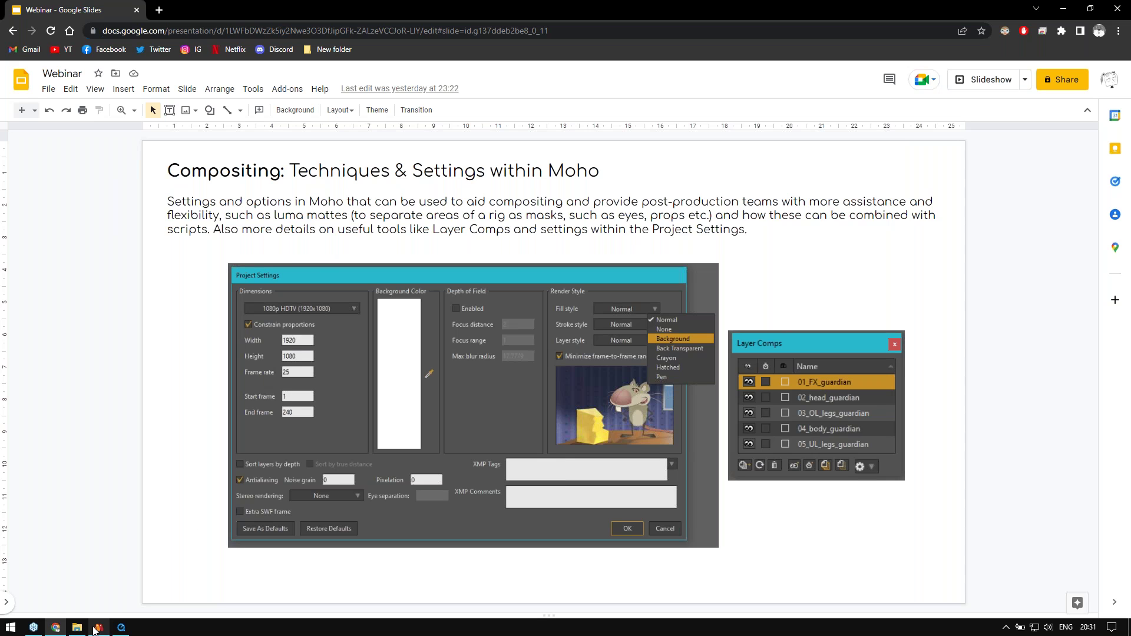
Step: Switch back to Moho and close all three open moomin and effects projects
key(alt+Tab)
key(ctrl+w)
click(625, 241)
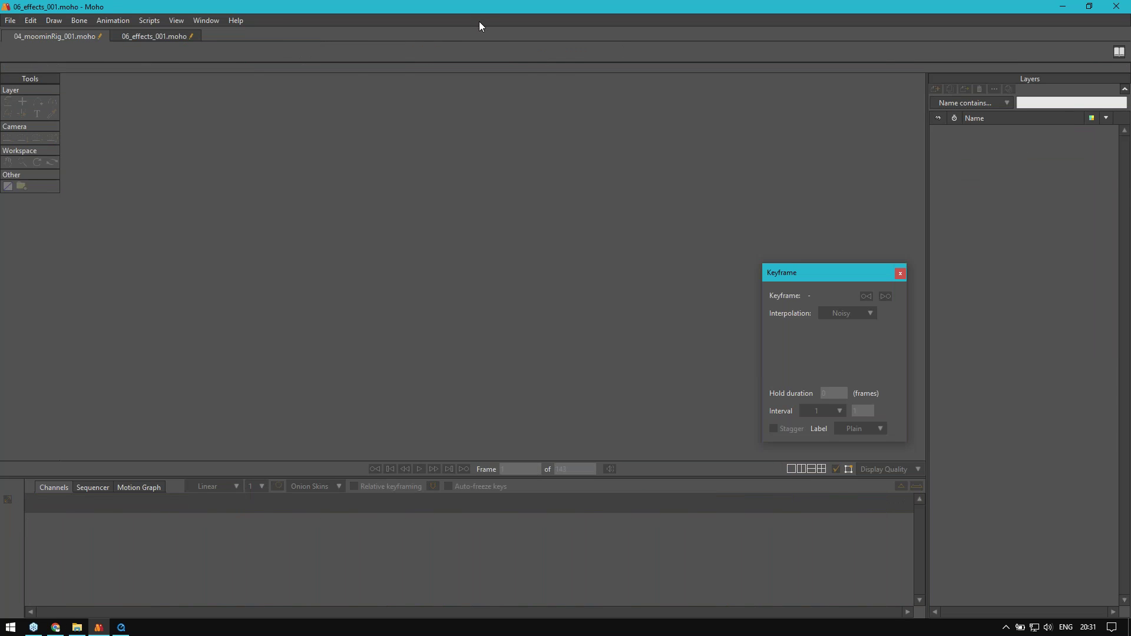
key(ctrl+w)
click(615, 240)
key(ctrl+w)
click(626, 243)
Step: Open the project file 07_guardian_BUILD_soloRig from the WEBINAR folder in Moho
click(75, 628)
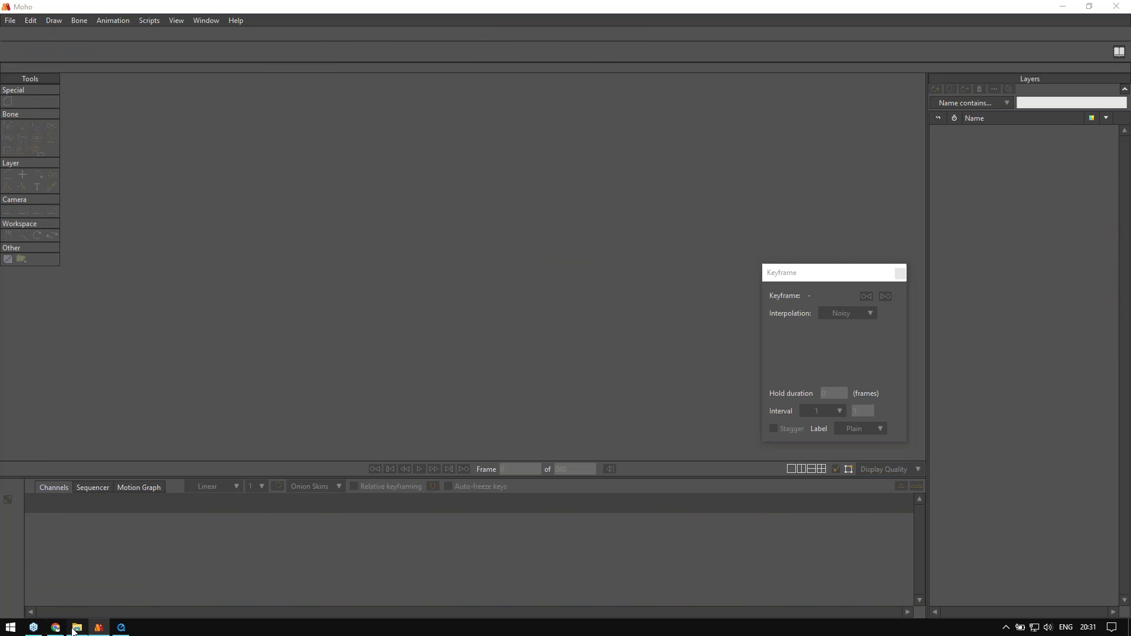
drag(867, 291, 501, 175)
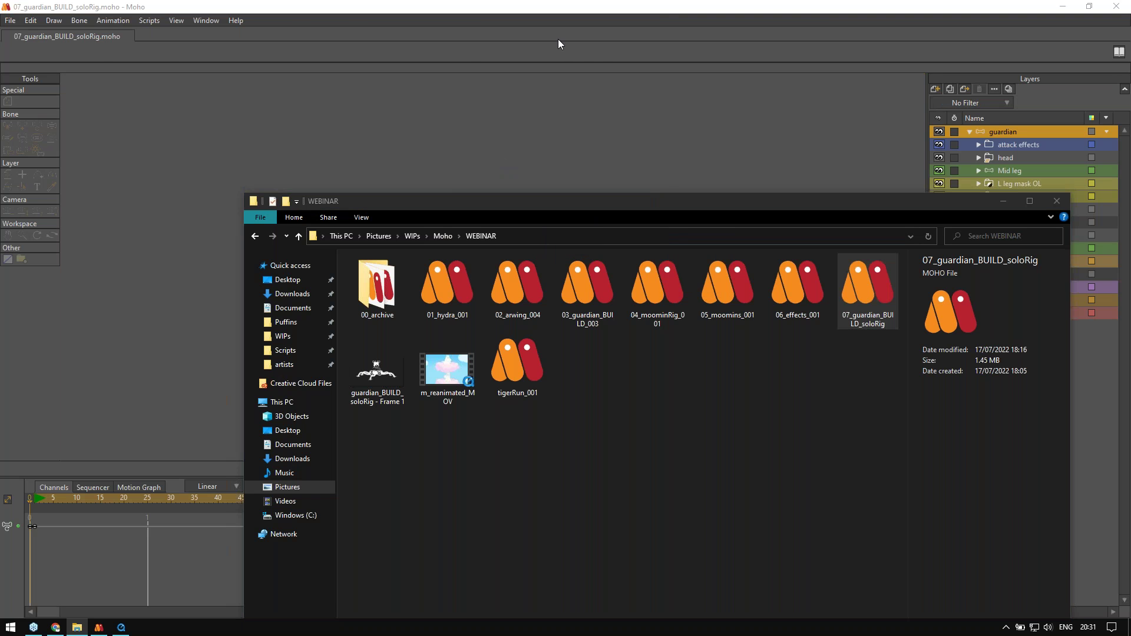
click(207, 559)
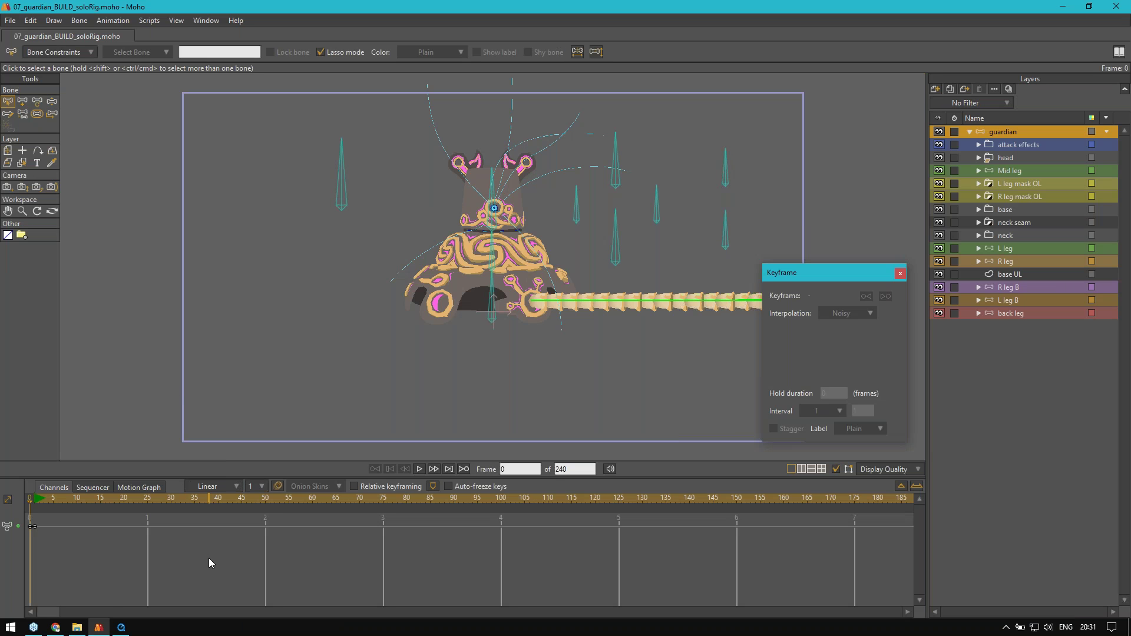
Step: Review the Compositing slide in Google Slides and return to the guardian rig in Moho
click(59, 629)
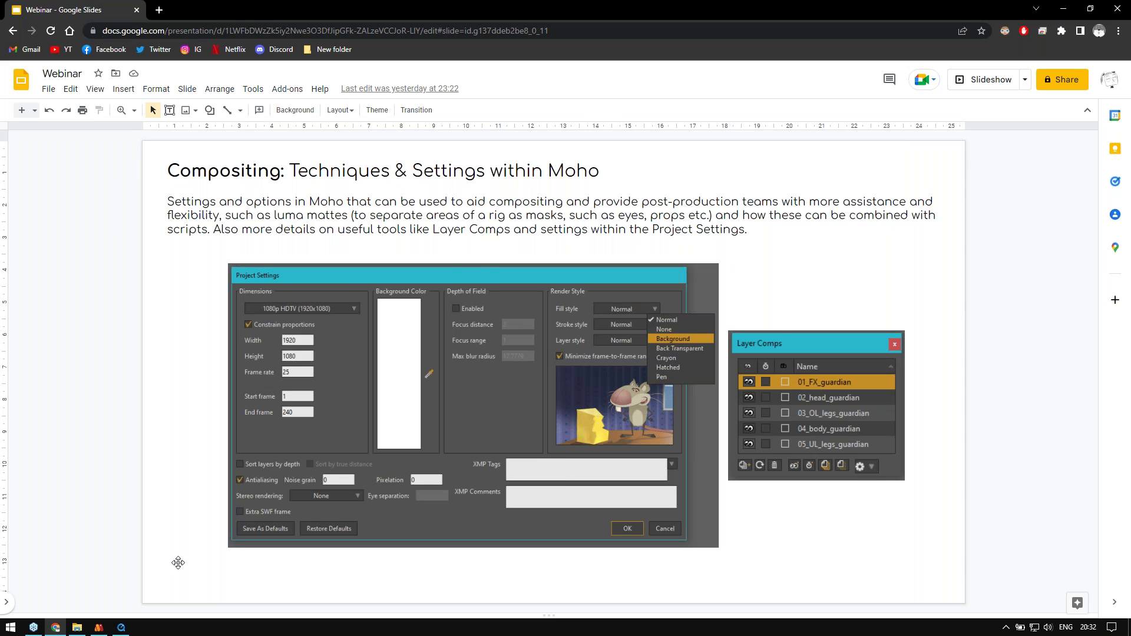
click(98, 627)
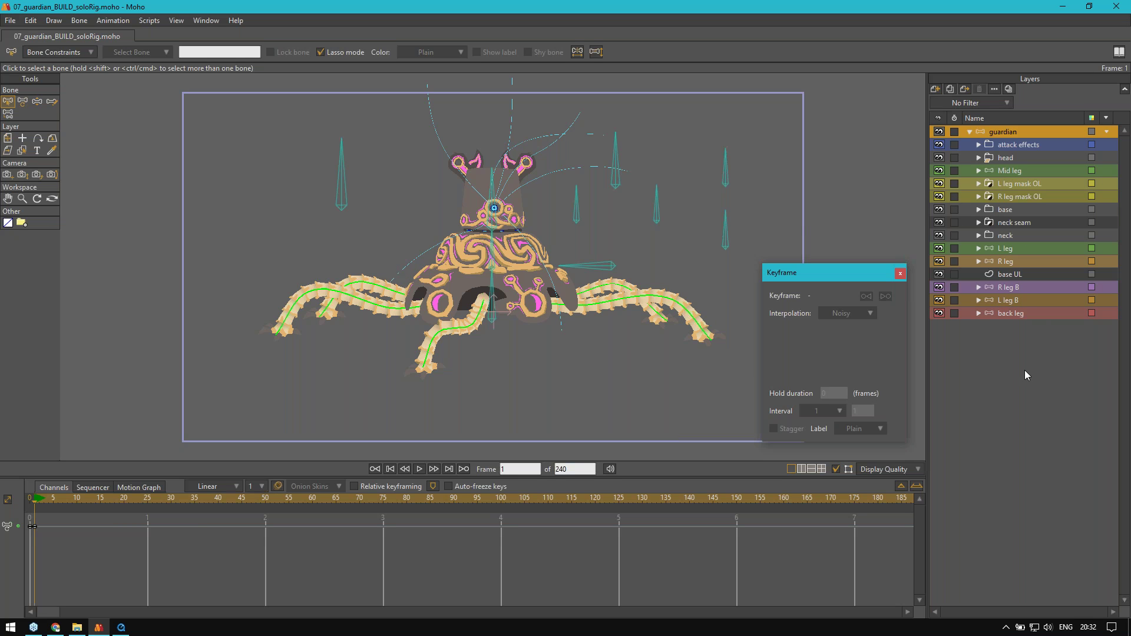
drag(499, 259, 495, 270)
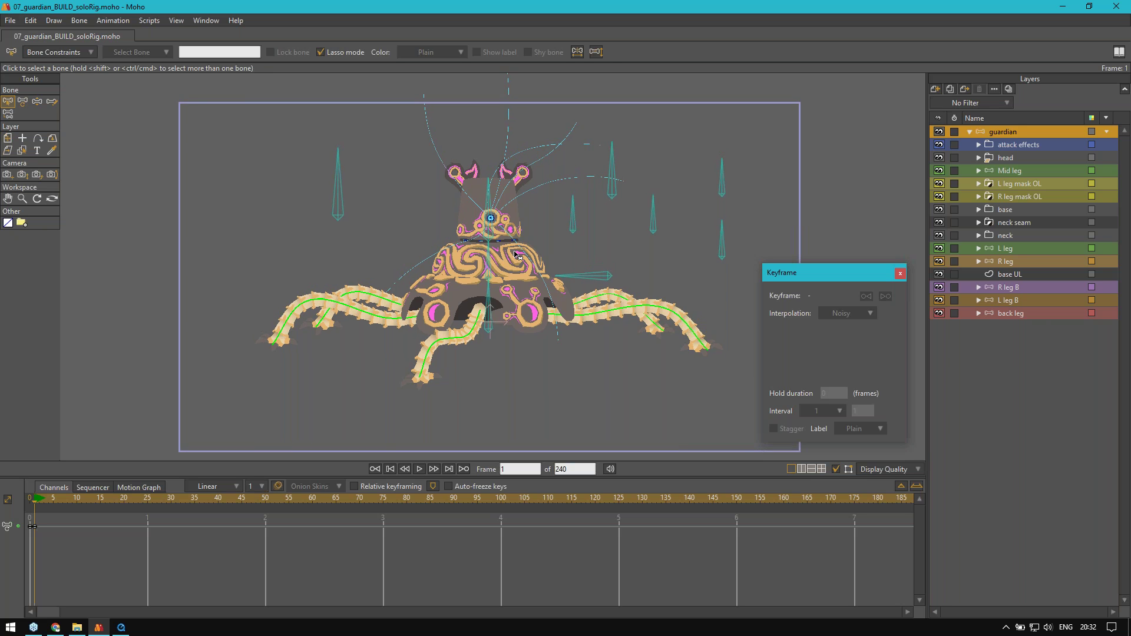
scroll(495, 270, down, 2)
click(891, 470)
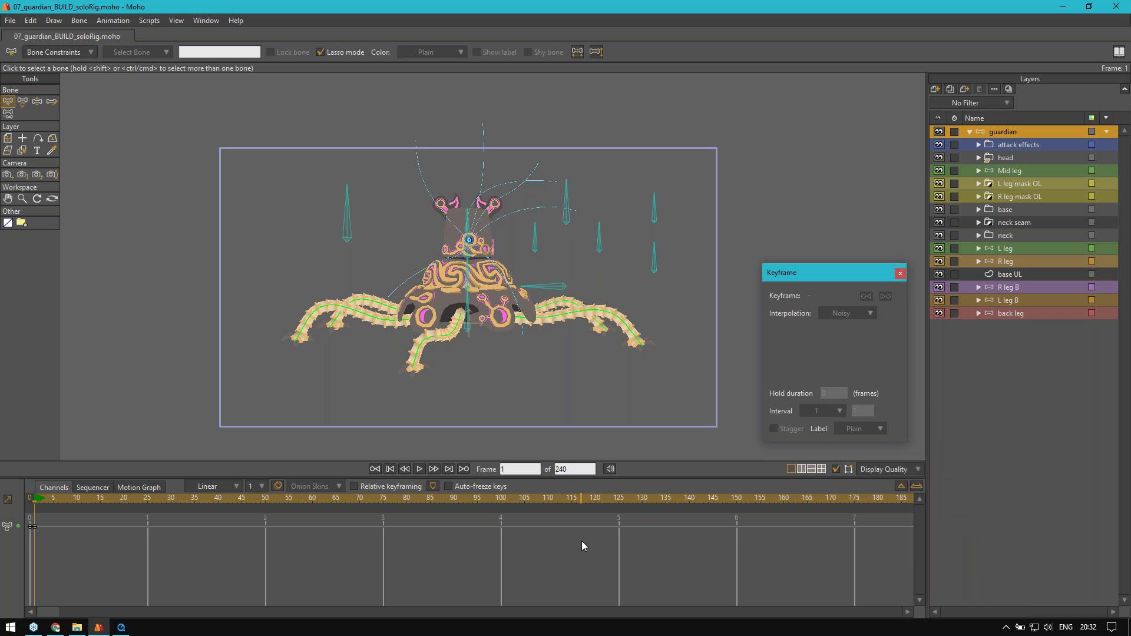
Step: Set the project's background colour to white in Project Settings
key(ctrl+shift+p)
drag(737, 175, 446, 353)
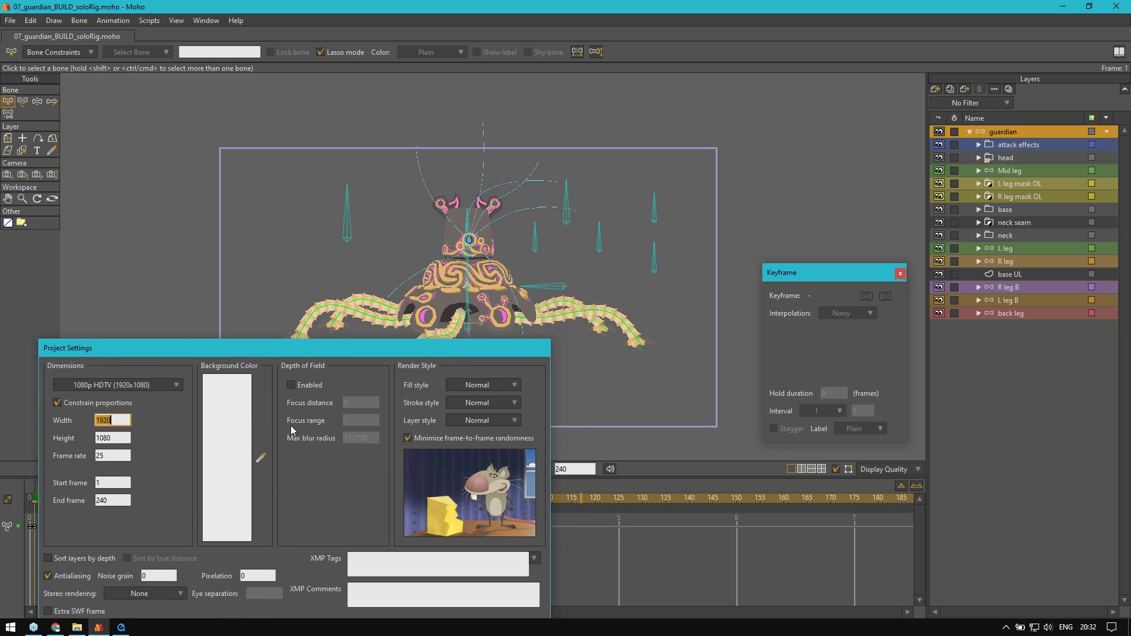
click(242, 428)
drag(649, 330, 696, 376)
drag(701, 415, 613, 382)
click(179, 343)
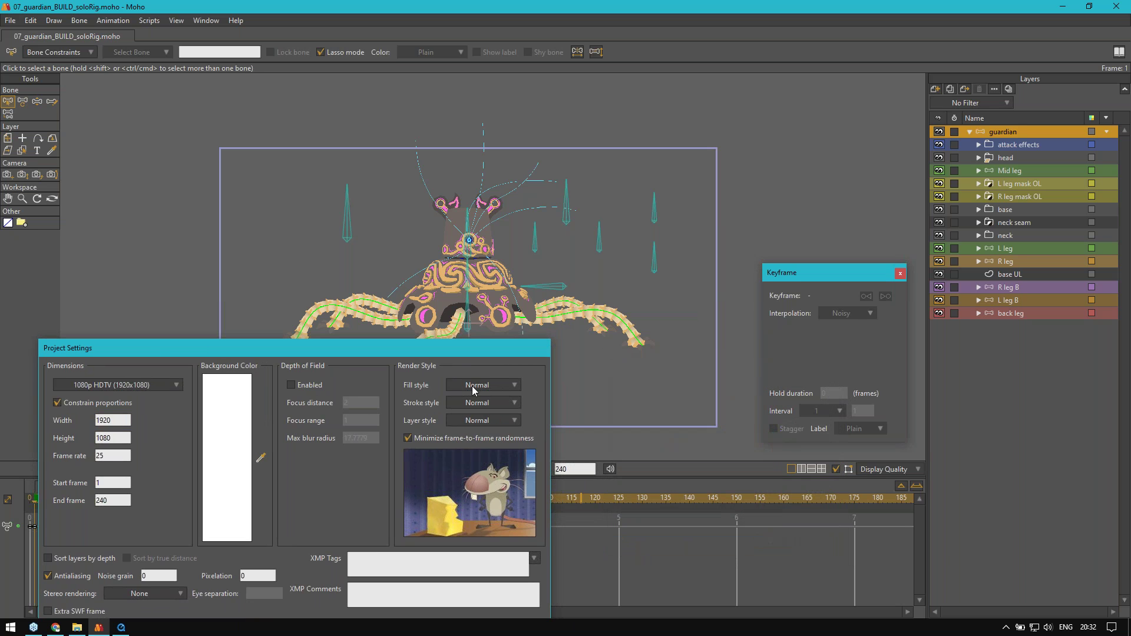
Step: Set the render fill style to Background and the stroke style to Basic Black, and apply the project settings
click(489, 385)
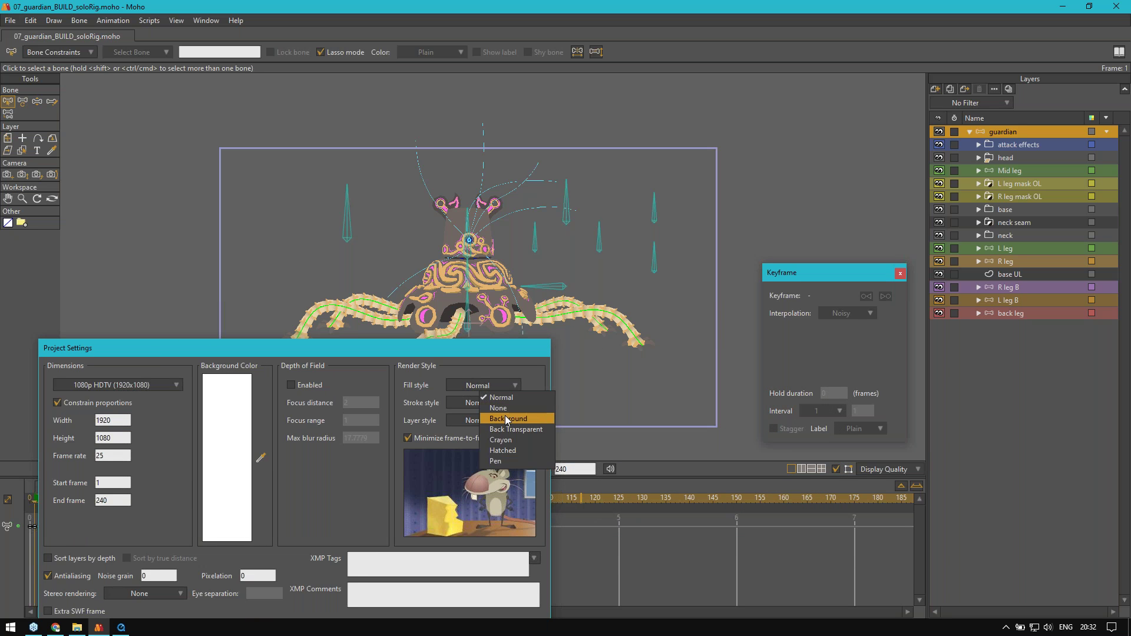
key(Return)
click(480, 403)
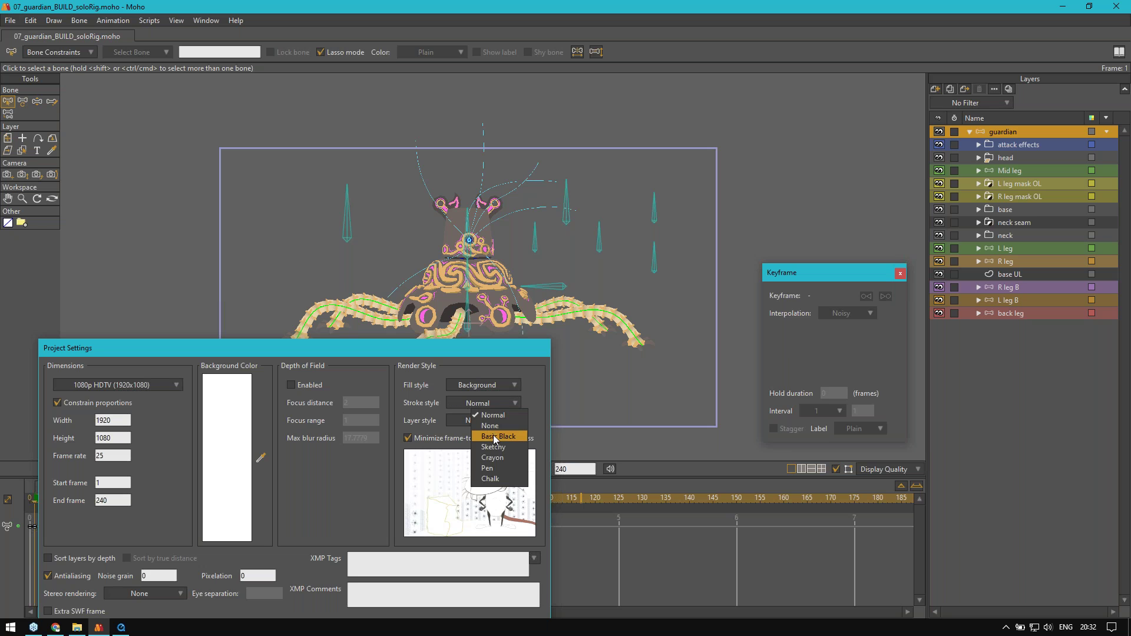
click(498, 436)
drag(465, 352, 475, 326)
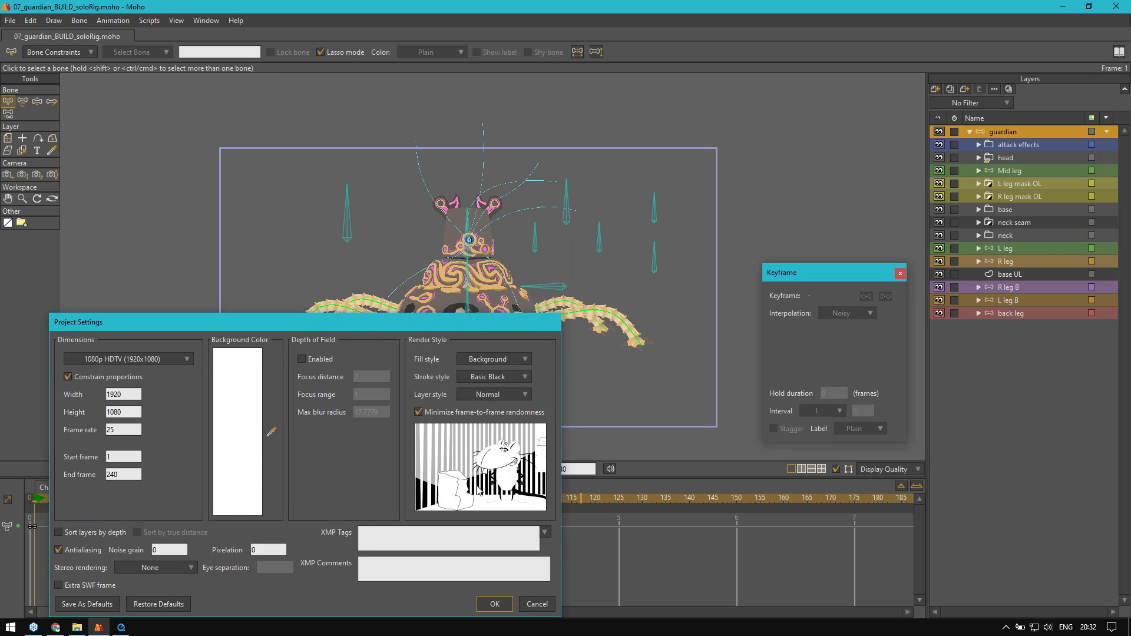
click(497, 604)
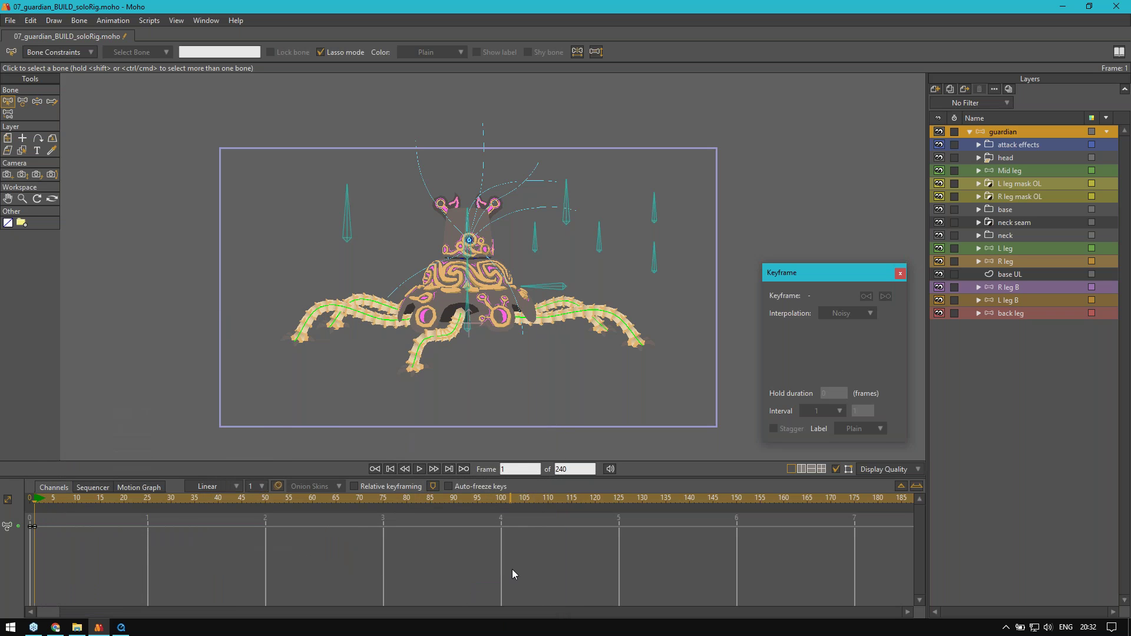
Step: Render frame 1 of the guardian and compare it with the saved image guardian_BUILD_soloRig - Frame 1.png, closing both previews
key(ctrl+r)
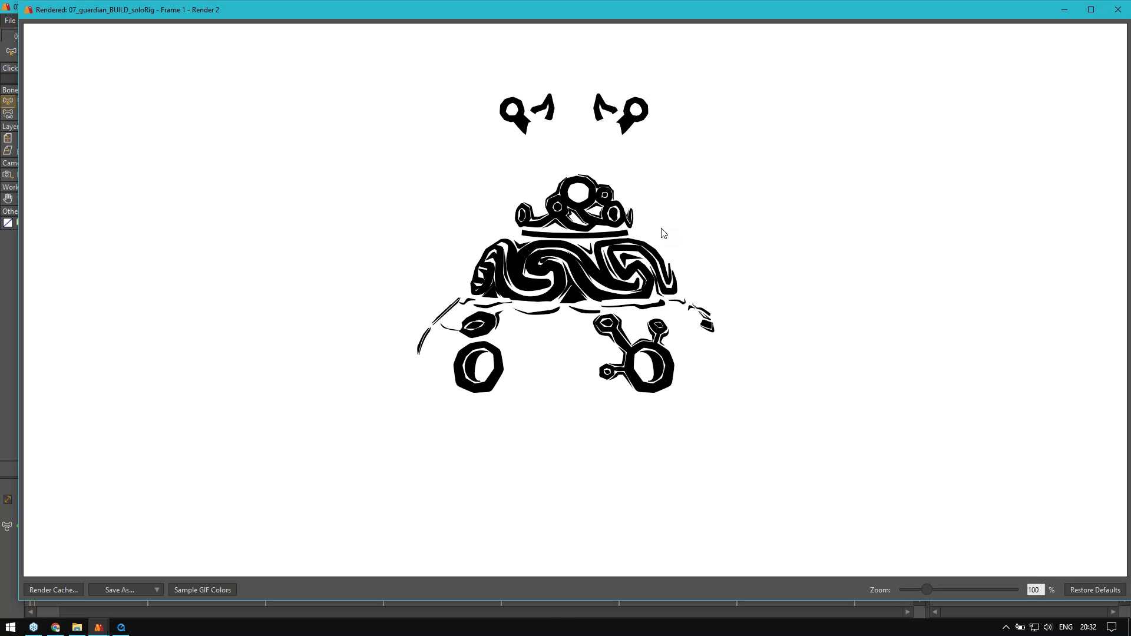
click(76, 627)
double_click(377, 374)
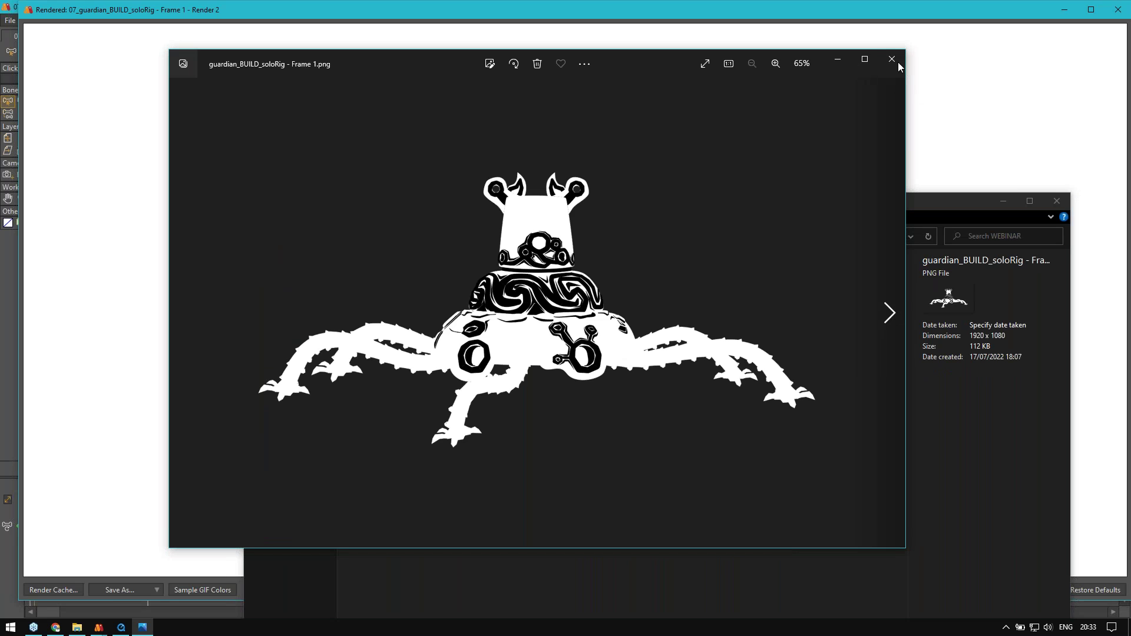
click(862, 59)
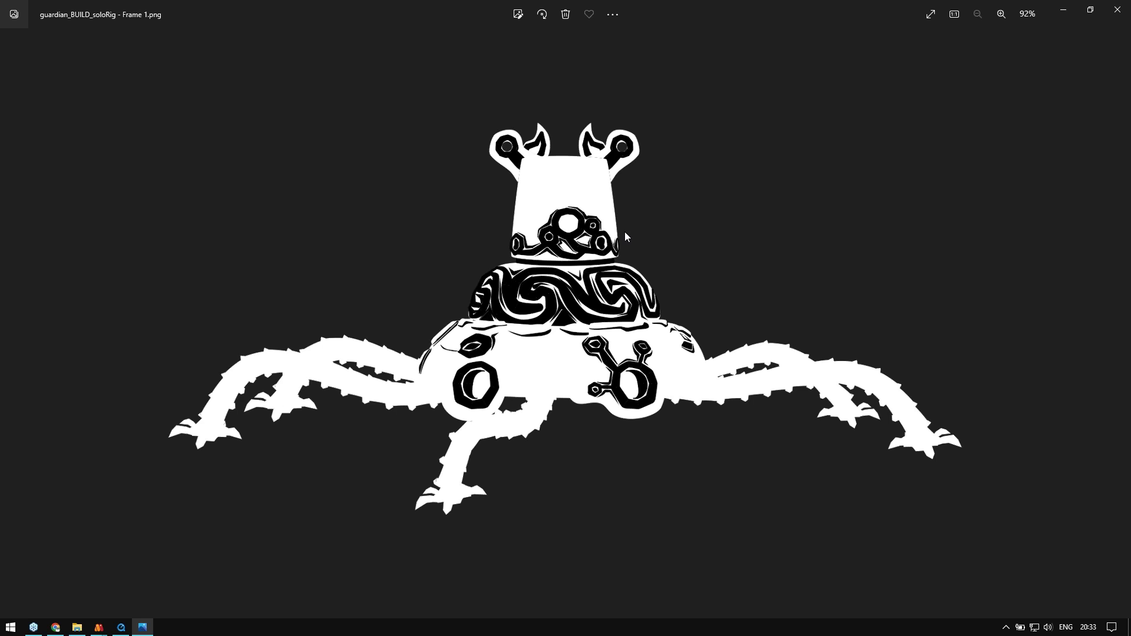
click(1116, 16)
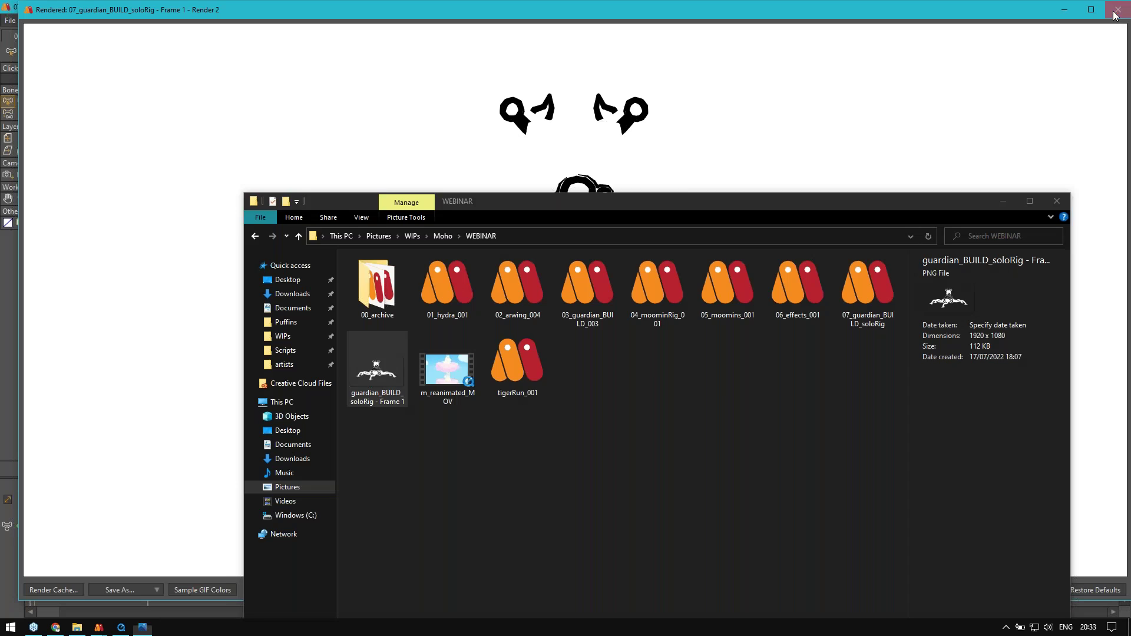
click(769, 143)
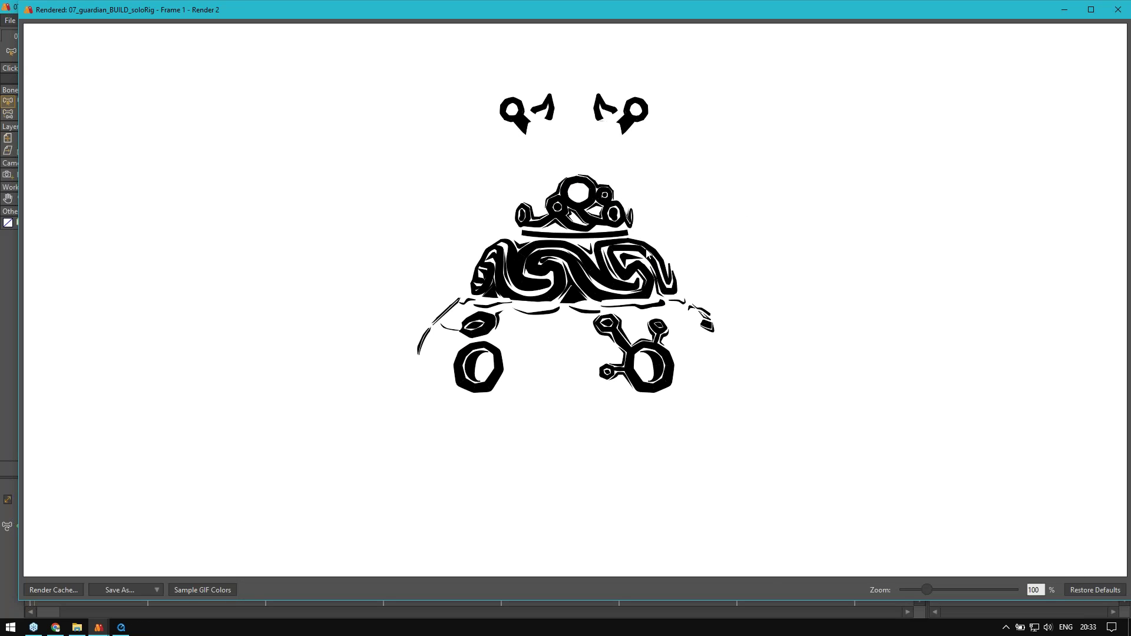
key(Escape)
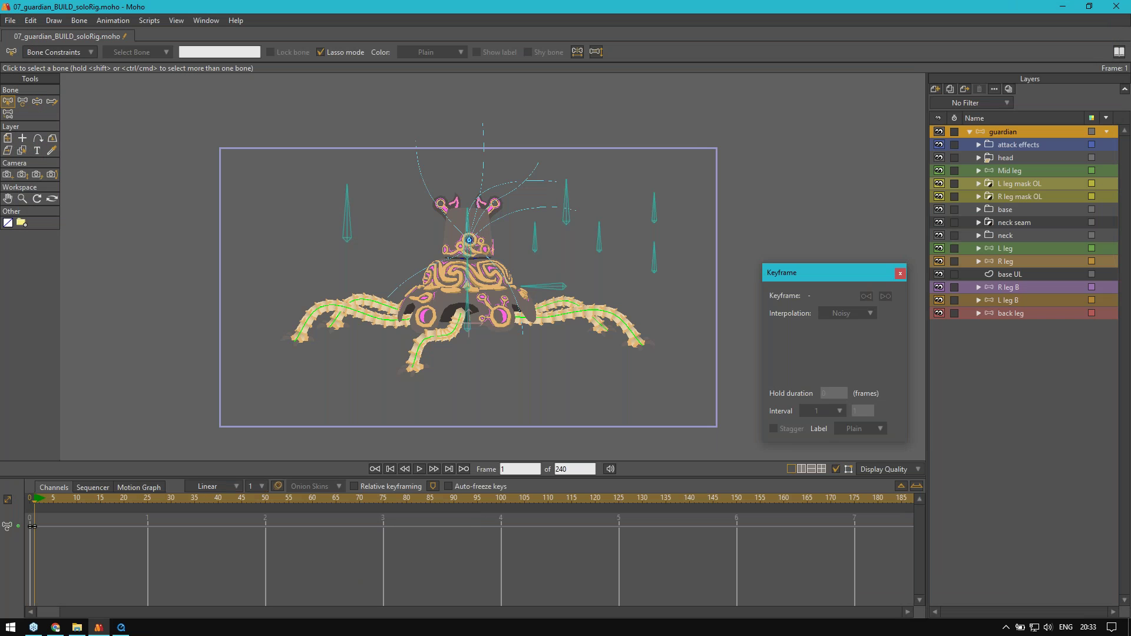
Step: Set the render fill style and stroke style back to Normal in Project Settings and apply the settings
scroll(603, 356, up, 3)
drag(531, 270, 528, 286)
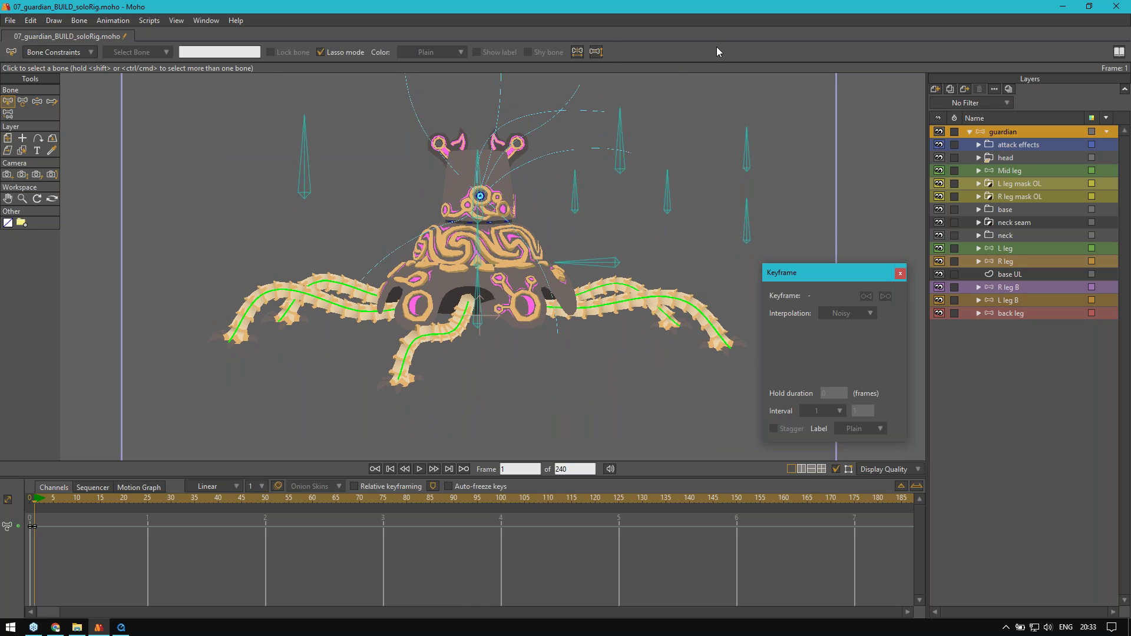
key(ctrl+shift+p)
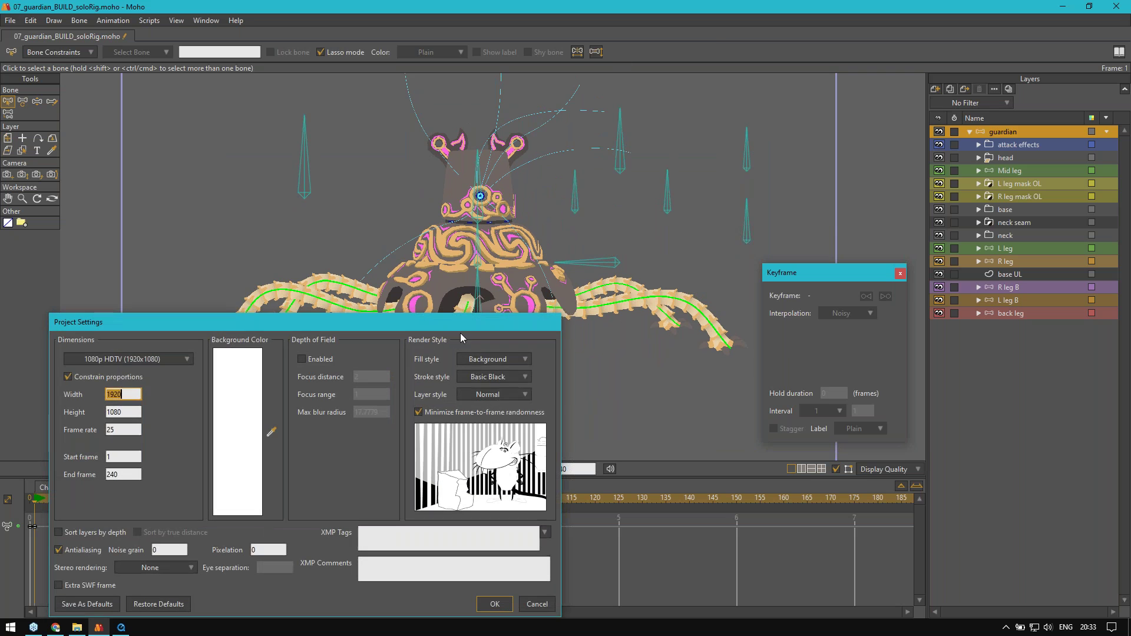
click(500, 361)
click(504, 373)
click(490, 379)
click(512, 388)
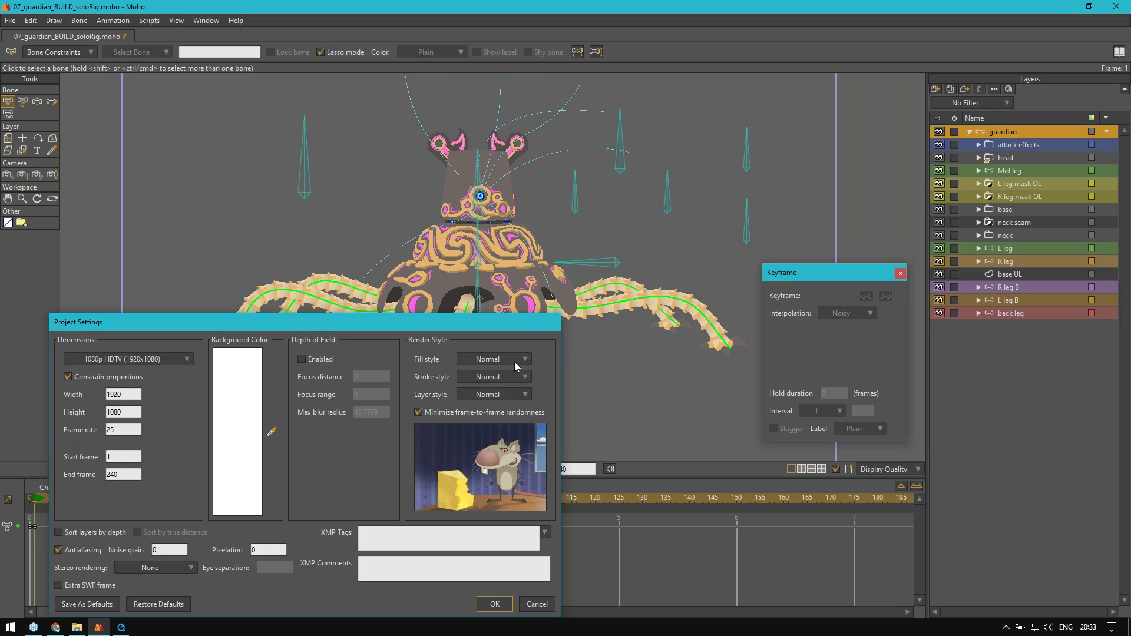
click(497, 605)
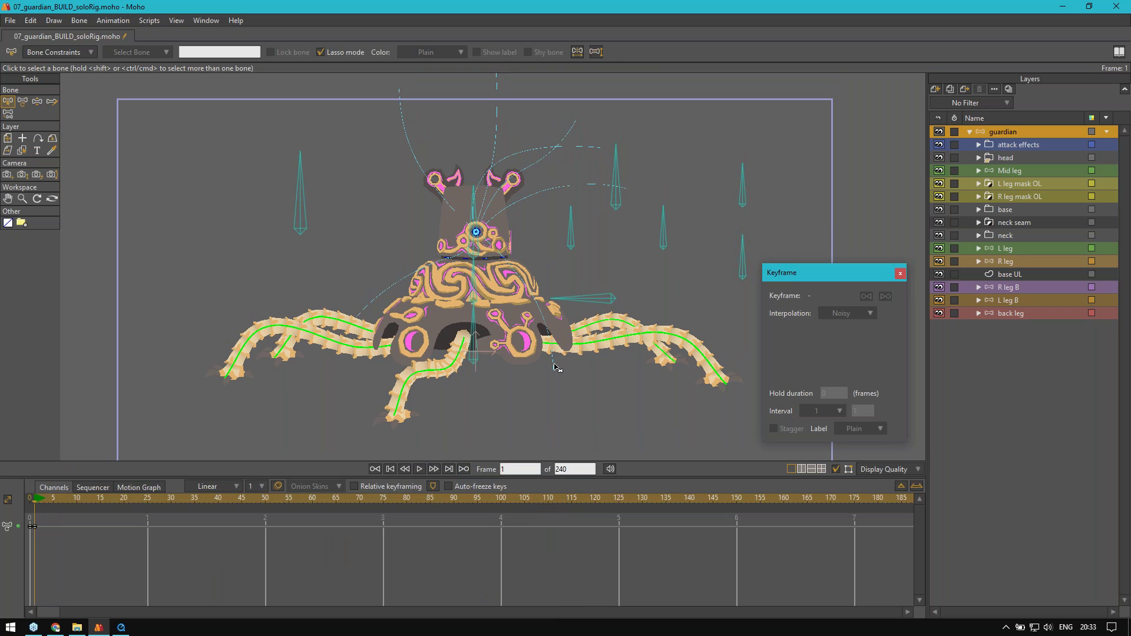
Step: Open the Layer Comps window, enlarge it, and move the Keyframe window clear of it
scroll(493, 400, up, 2)
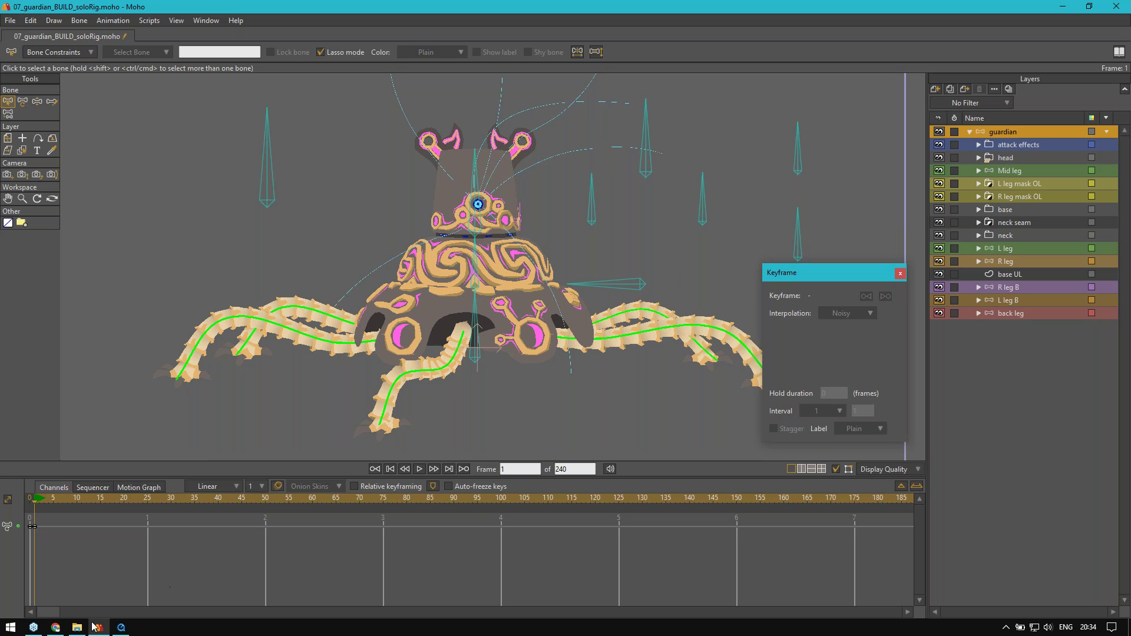
drag(824, 278, 742, 439)
click(207, 21)
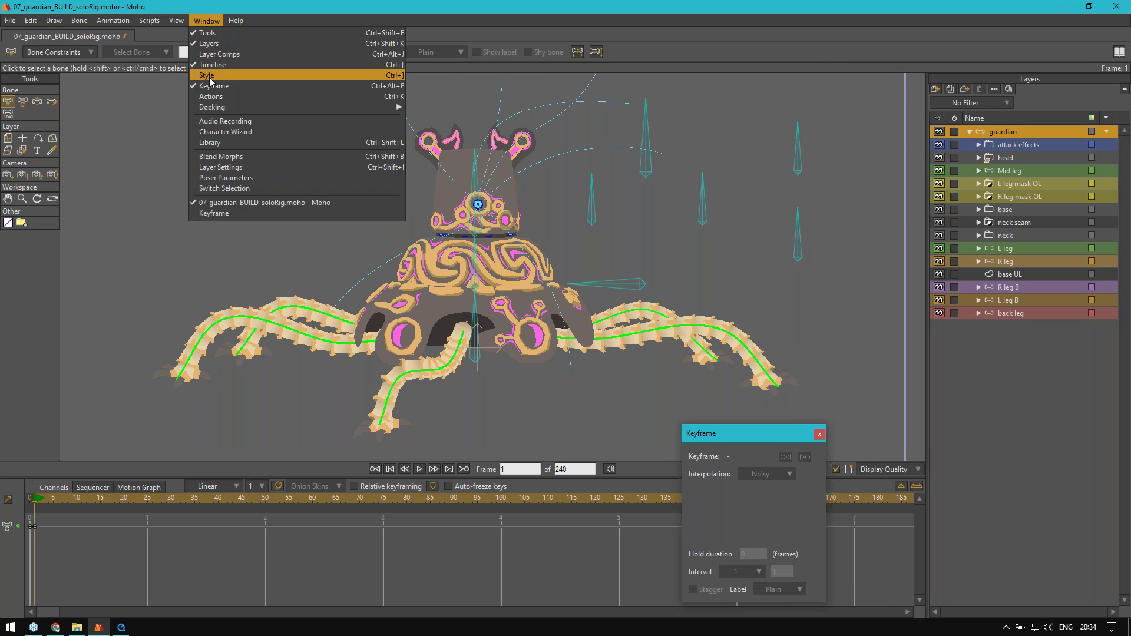
click(214, 55)
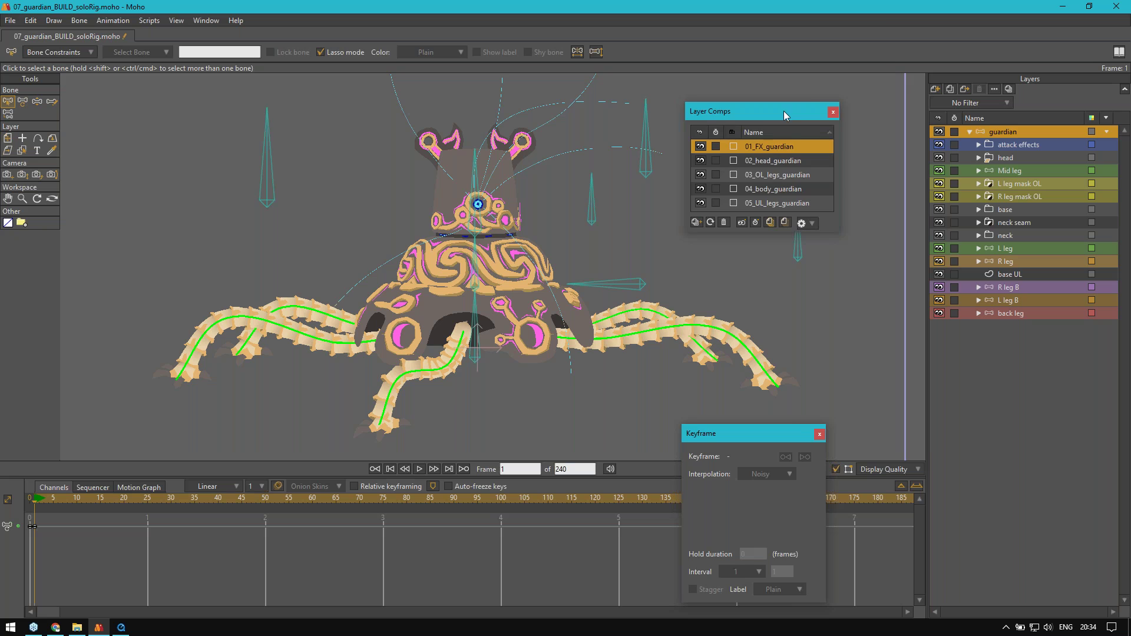
drag(784, 111, 826, 41)
drag(884, 163, 908, 376)
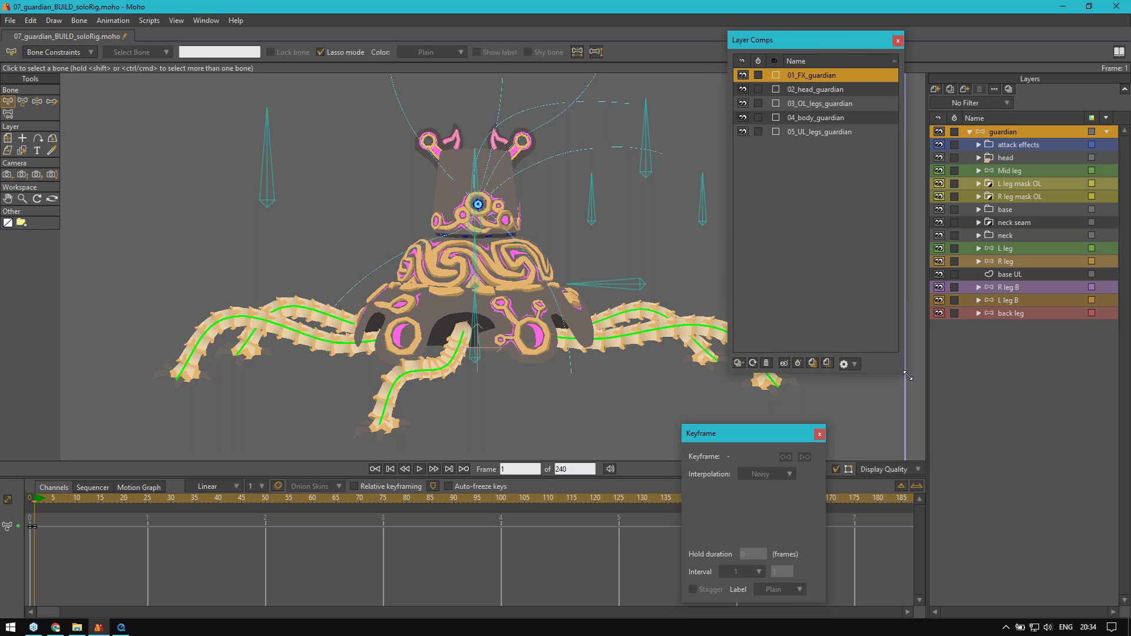
drag(826, 42, 830, 50)
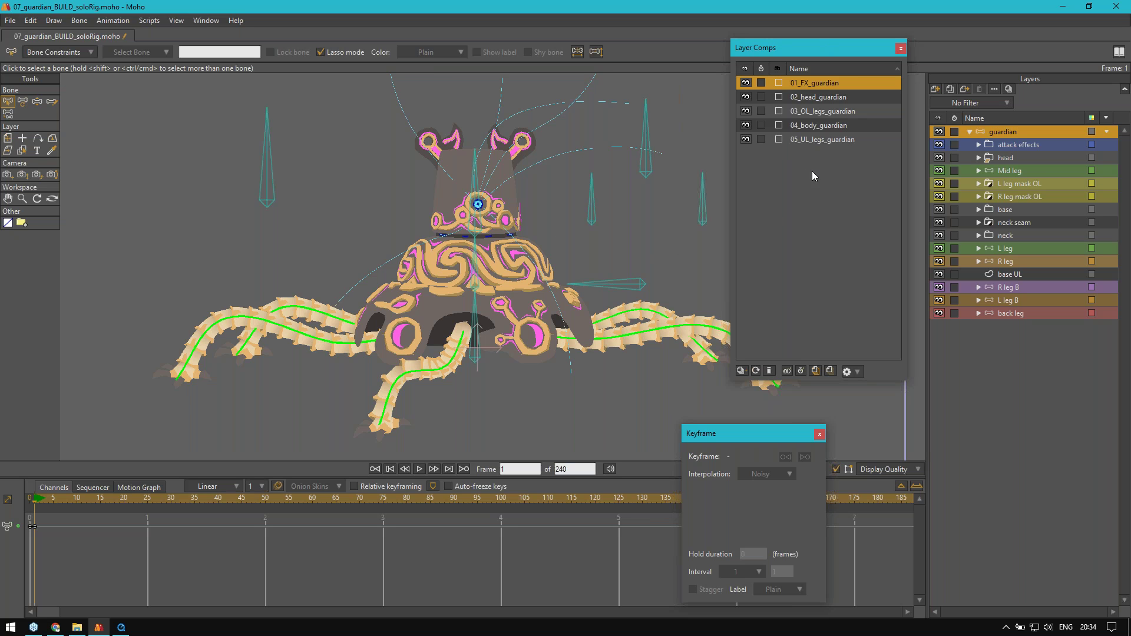
Step: Expose the visibility of the 02_head_guardian layer comp and inspect the isolated head group
drag(581, 217, 564, 236)
scroll(566, 239, down, 3)
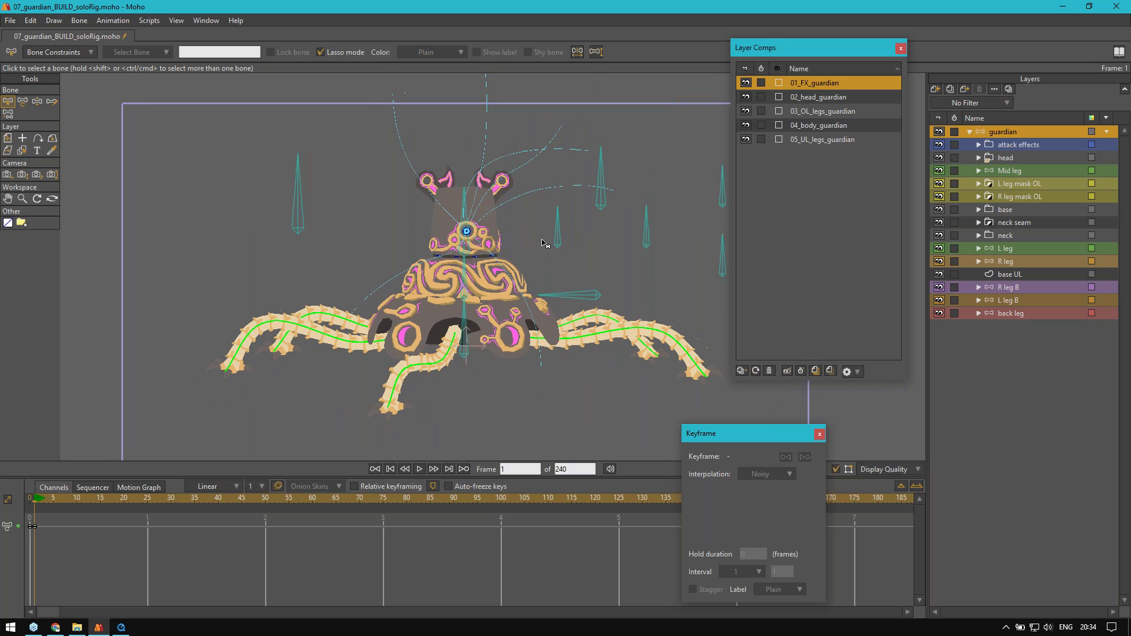
click(809, 98)
click(815, 86)
click(806, 141)
click(816, 111)
click(822, 87)
click(819, 95)
right_click(819, 96)
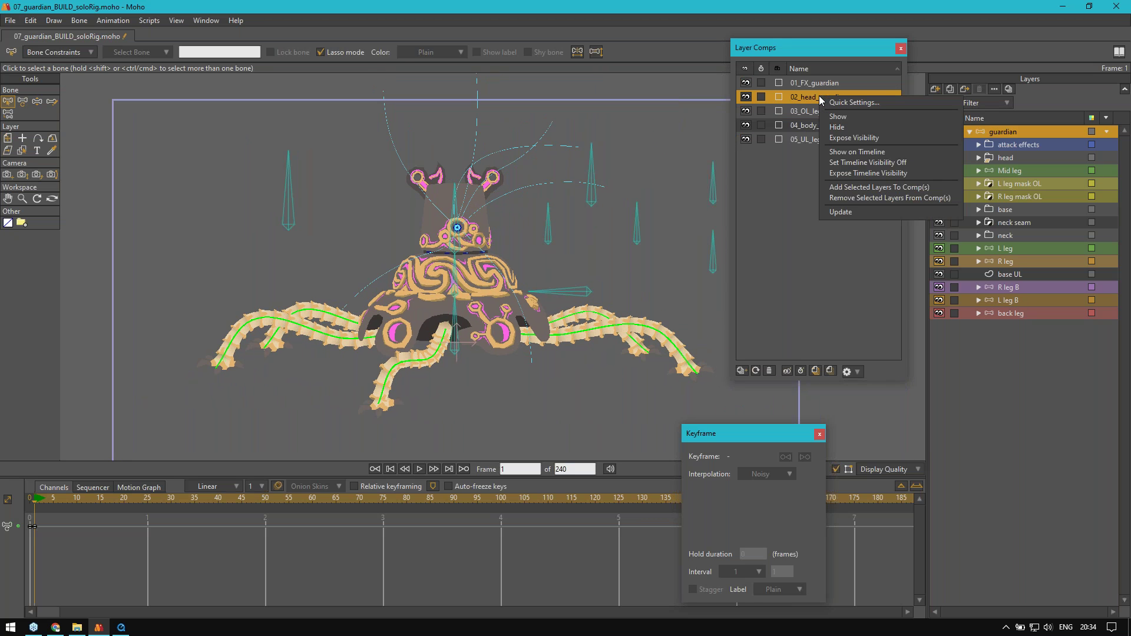
click(855, 138)
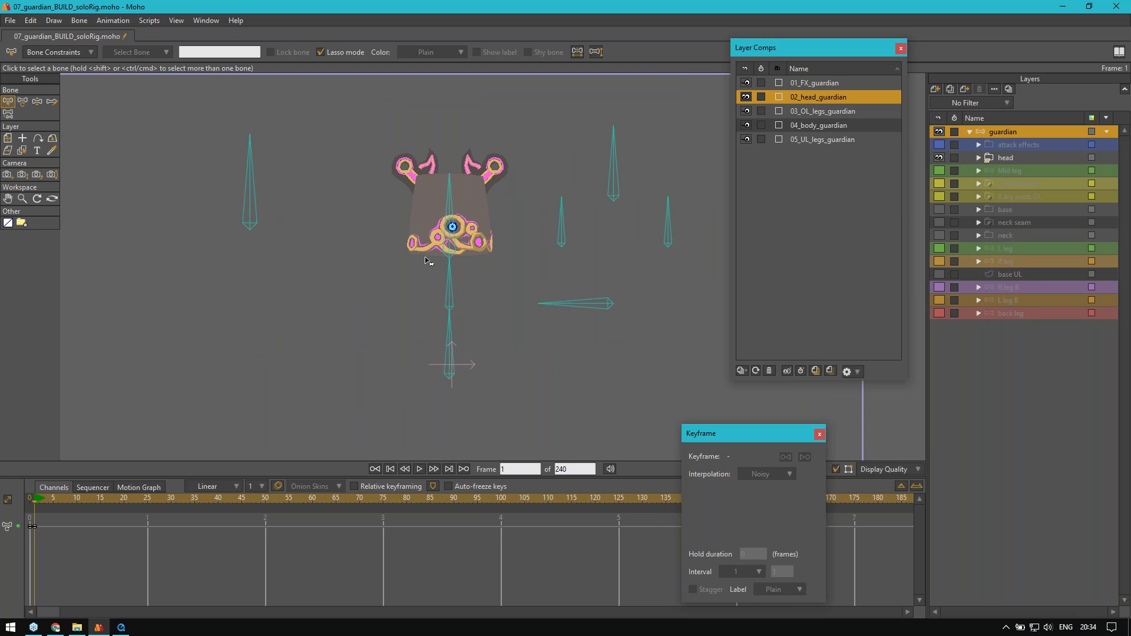
scroll(481, 217, up, 3)
scroll(437, 285, up, 1)
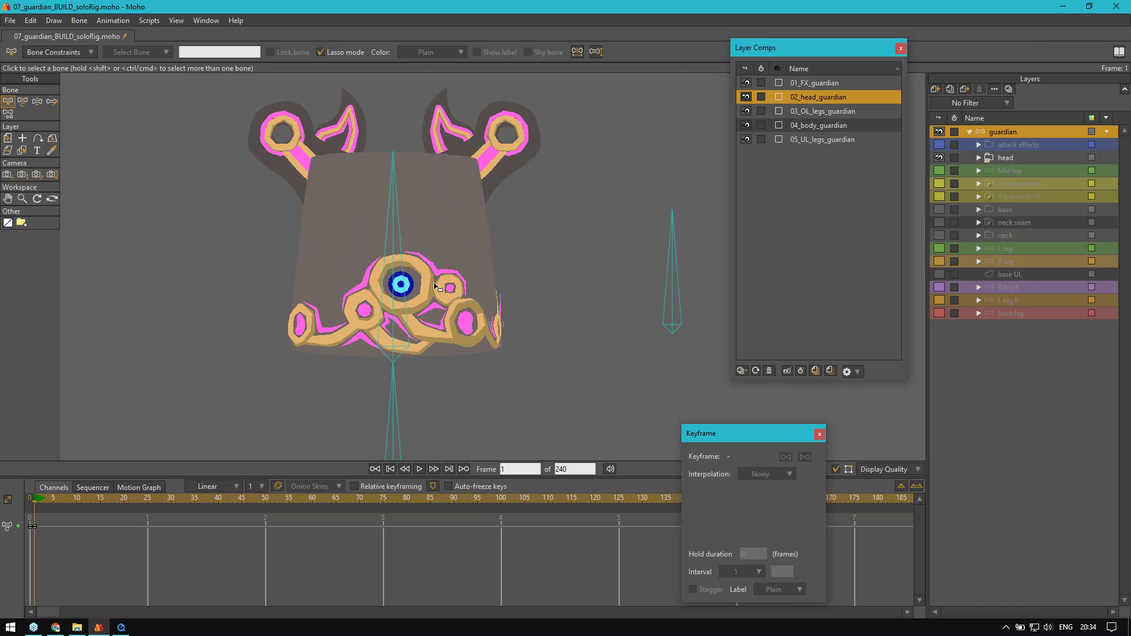
click(978, 158)
click(978, 158)
Step: Expose the visibility of the 03_OL_legs_guardian, 04_body_guardian and 05_UL_legs_guardian layer comps one after another
click(831, 110)
right_click(827, 109)
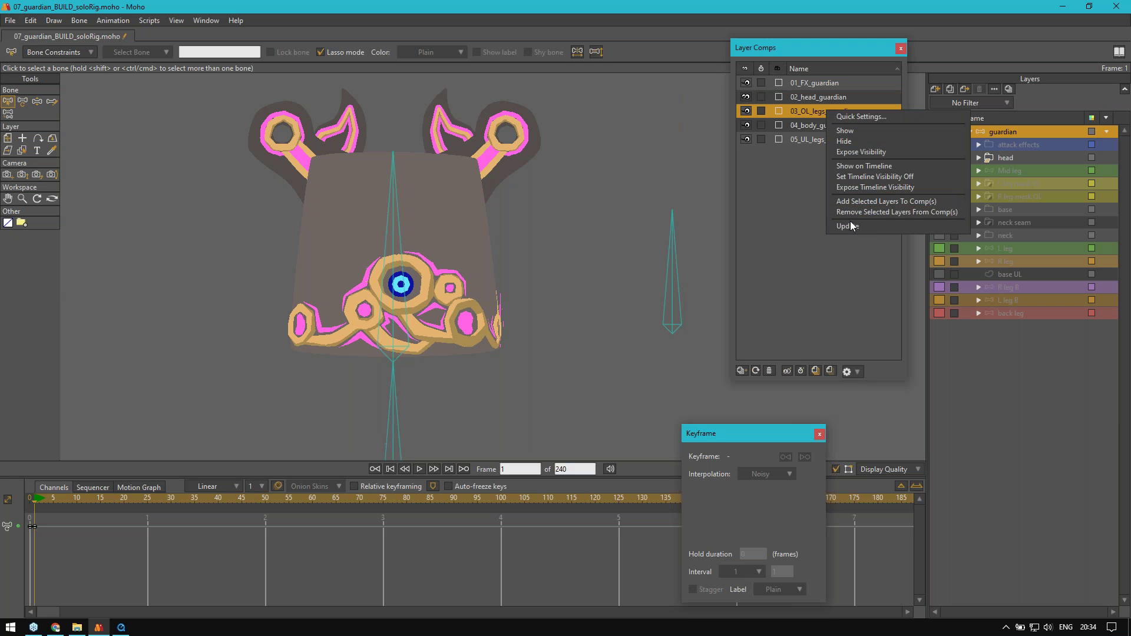
click(855, 151)
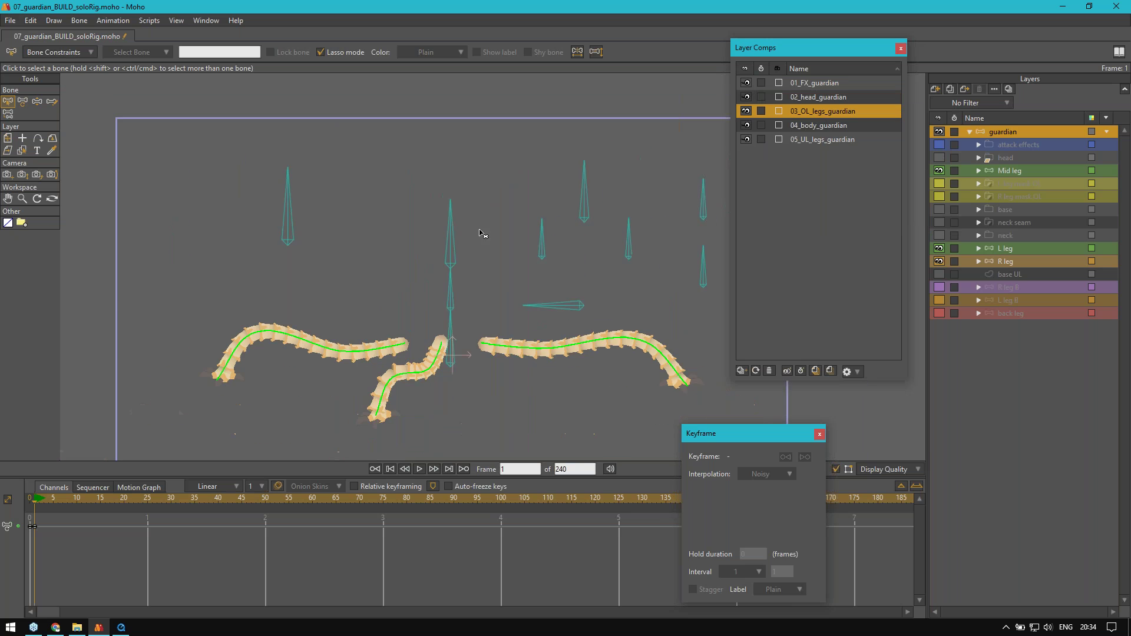
click(823, 128)
right_click(823, 128)
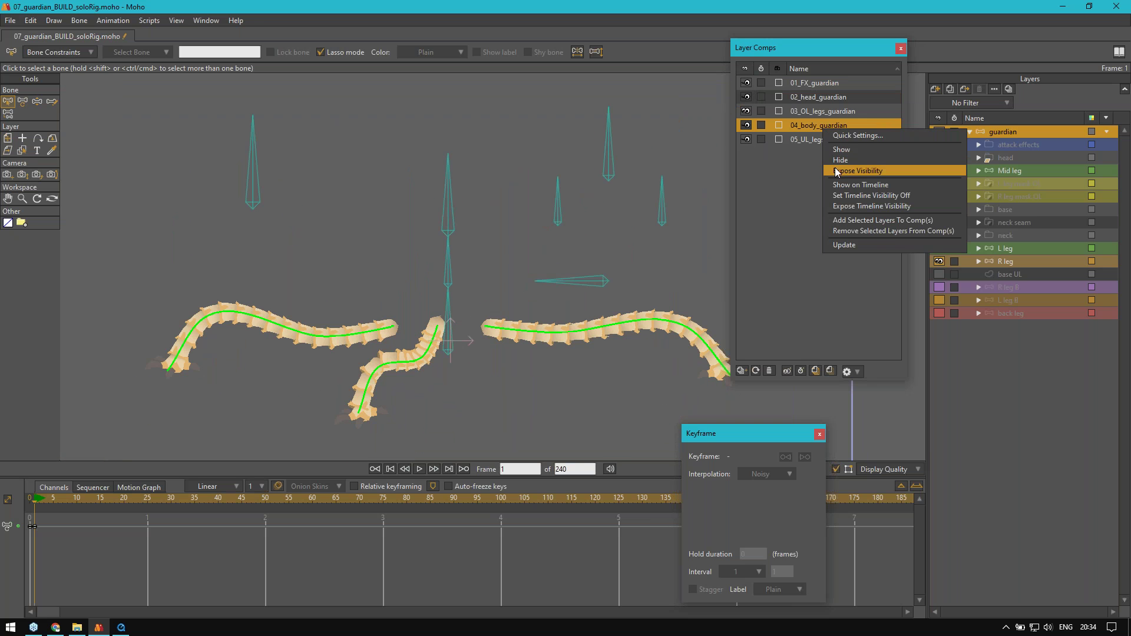
click(857, 170)
click(835, 142)
right_click(835, 143)
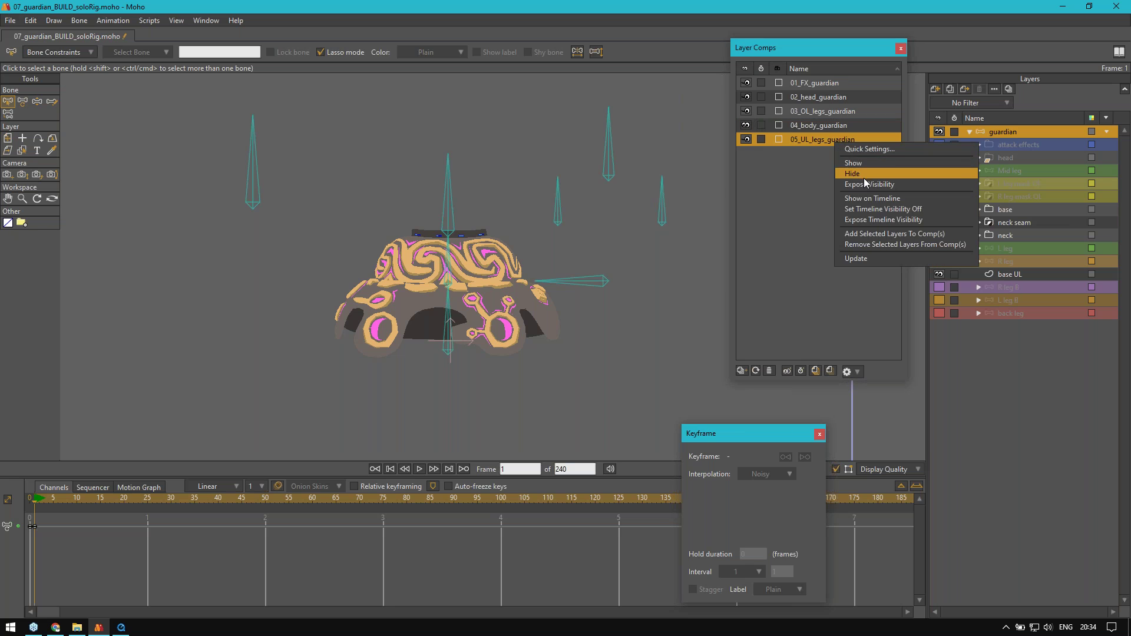
click(843, 184)
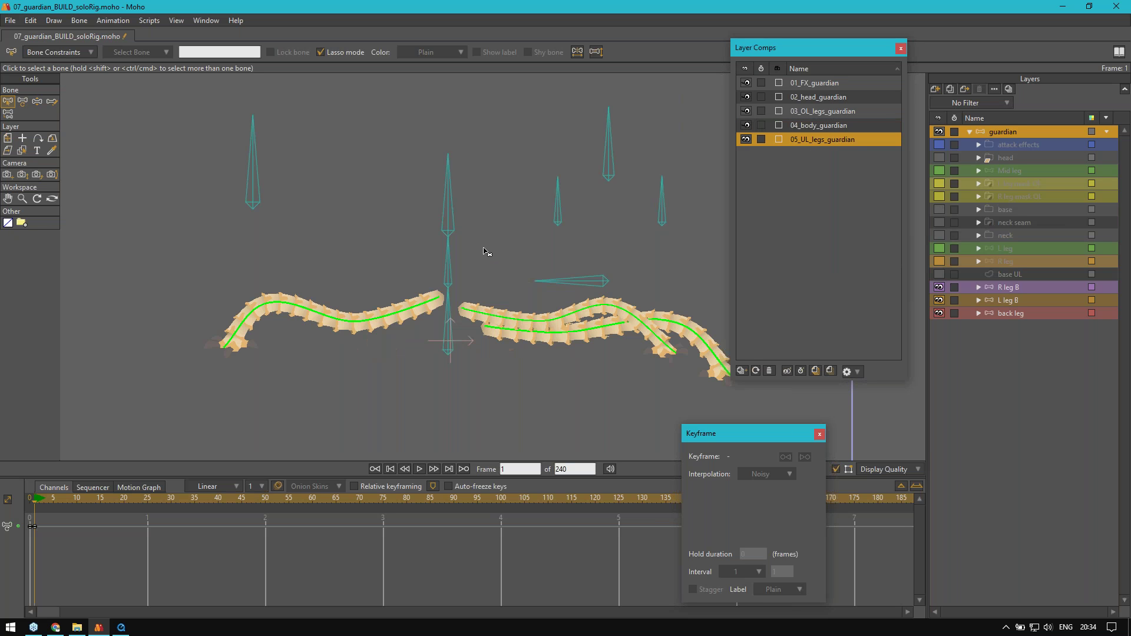
Step: Go back through the layer comps, exposing 04_body_guardian, 03_OL_legs_guardian and 02_head_guardian in turn
click(813, 126)
right_click(813, 126)
click(834, 167)
click(814, 111)
right_click(814, 111)
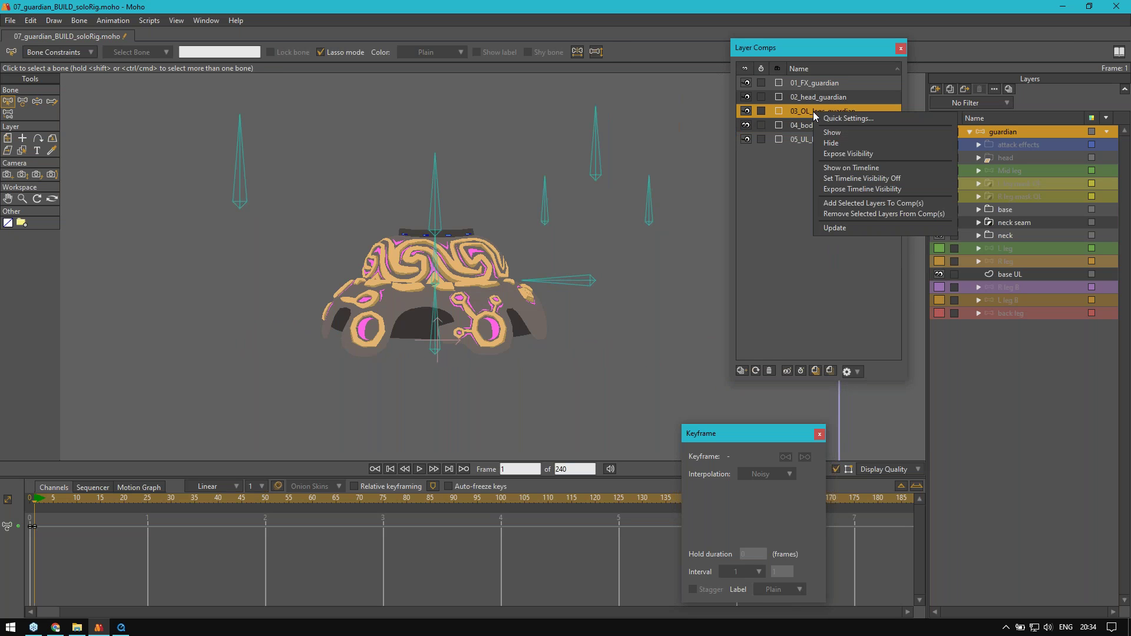
click(825, 153)
click(807, 96)
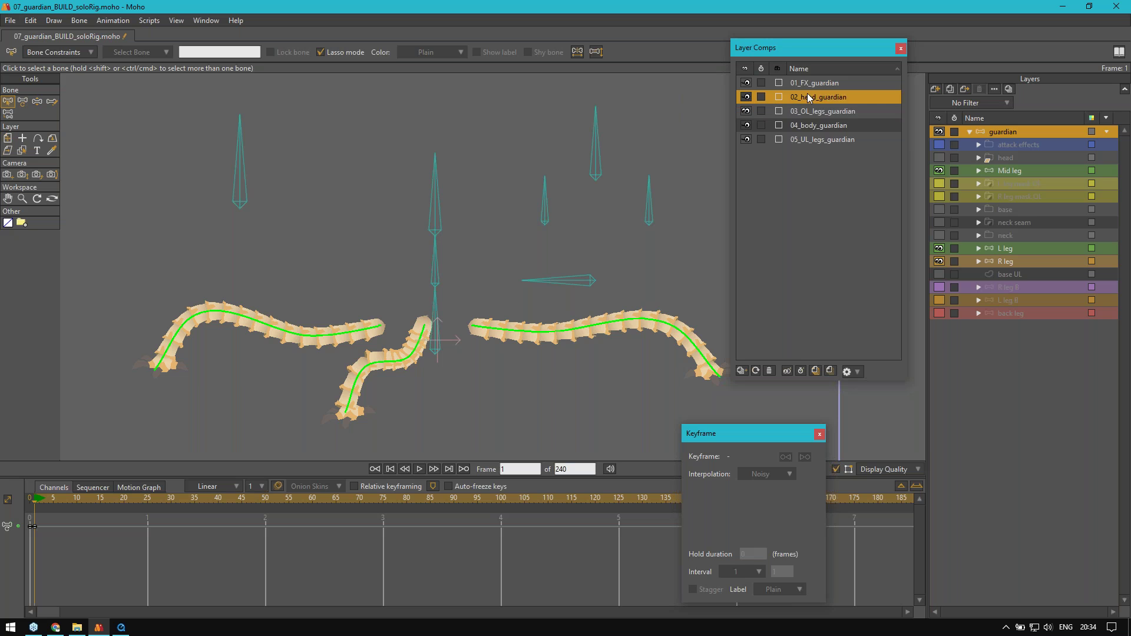
right_click(807, 95)
click(825, 135)
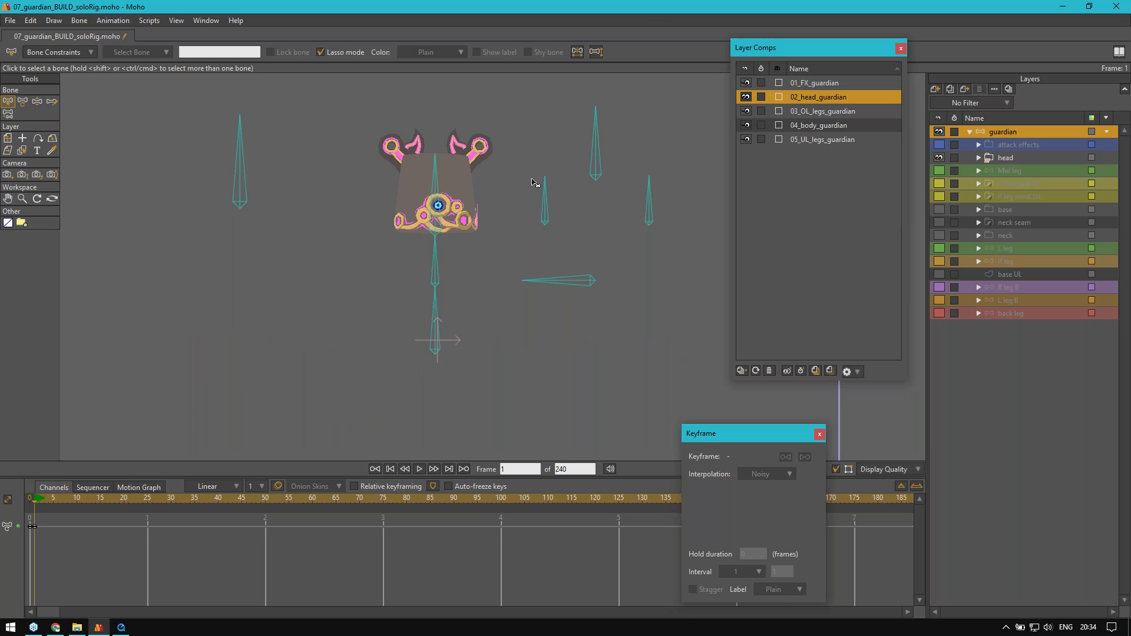
Step: Make all the guardian's layers visible again, select the head layer, and view the complete rig
click(940, 160)
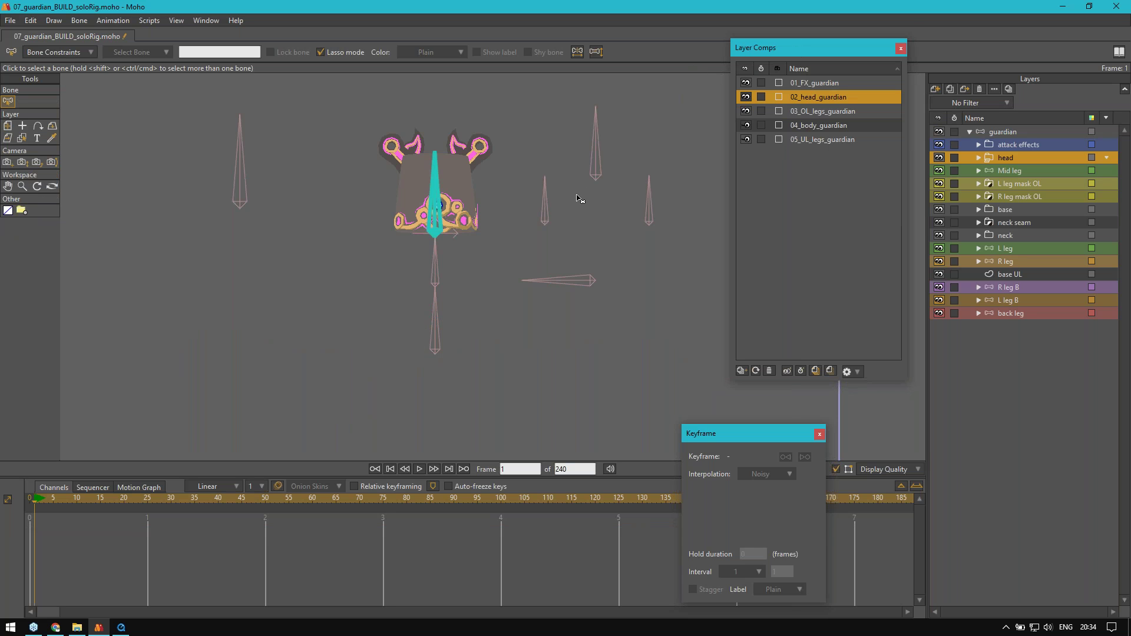
scroll(577, 195, down, 3)
scroll(575, 198, up, 3)
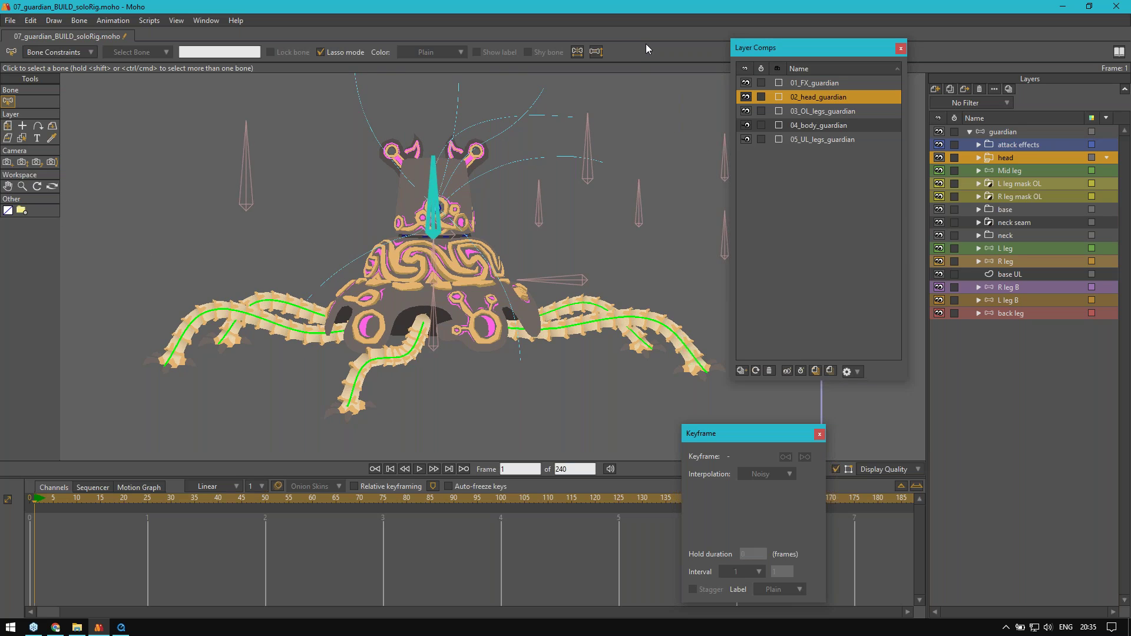
drag(729, 182, 718, 176)
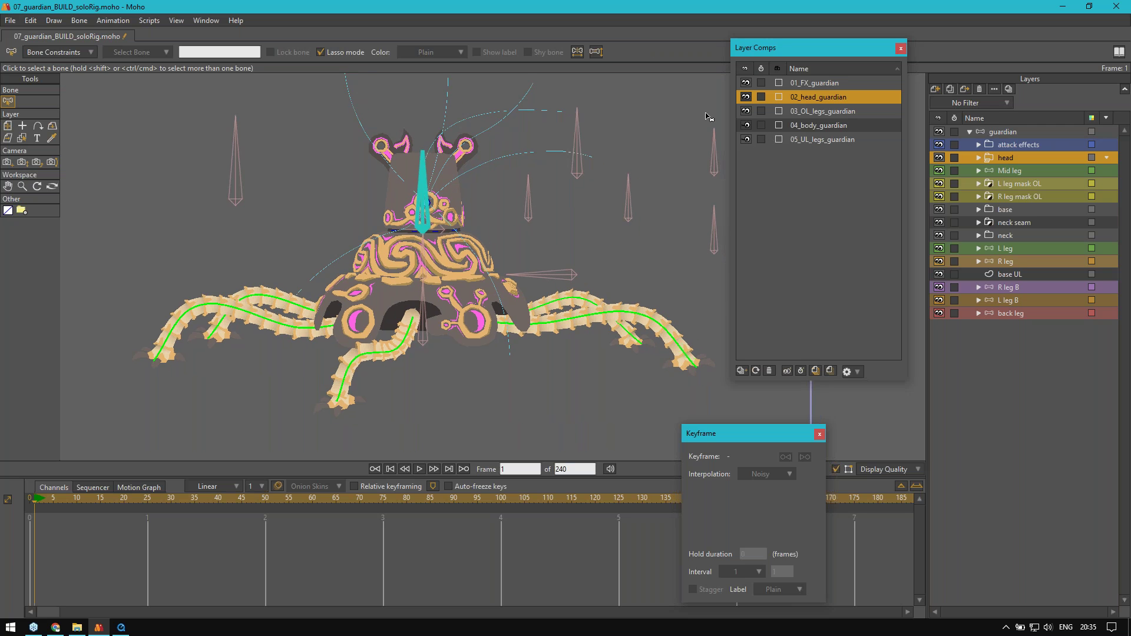
drag(590, 179, 588, 195)
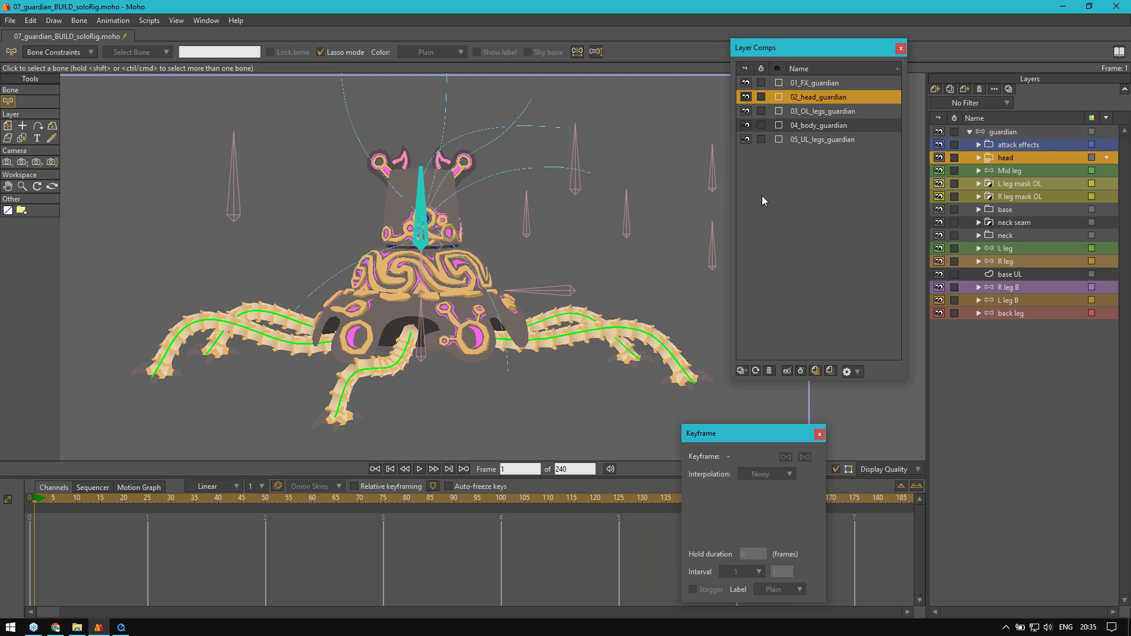
Step: Isolate the head again with the 02_head_guardian layer comp and view the commands available for that comp
right_click(817, 97)
click(844, 138)
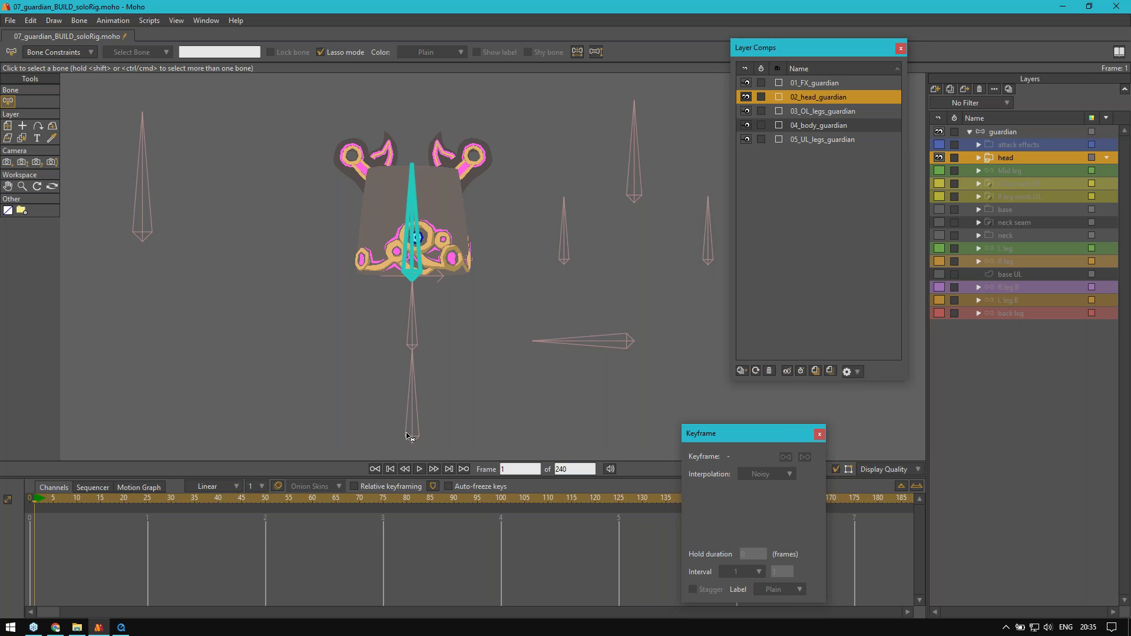
right_click(808, 97)
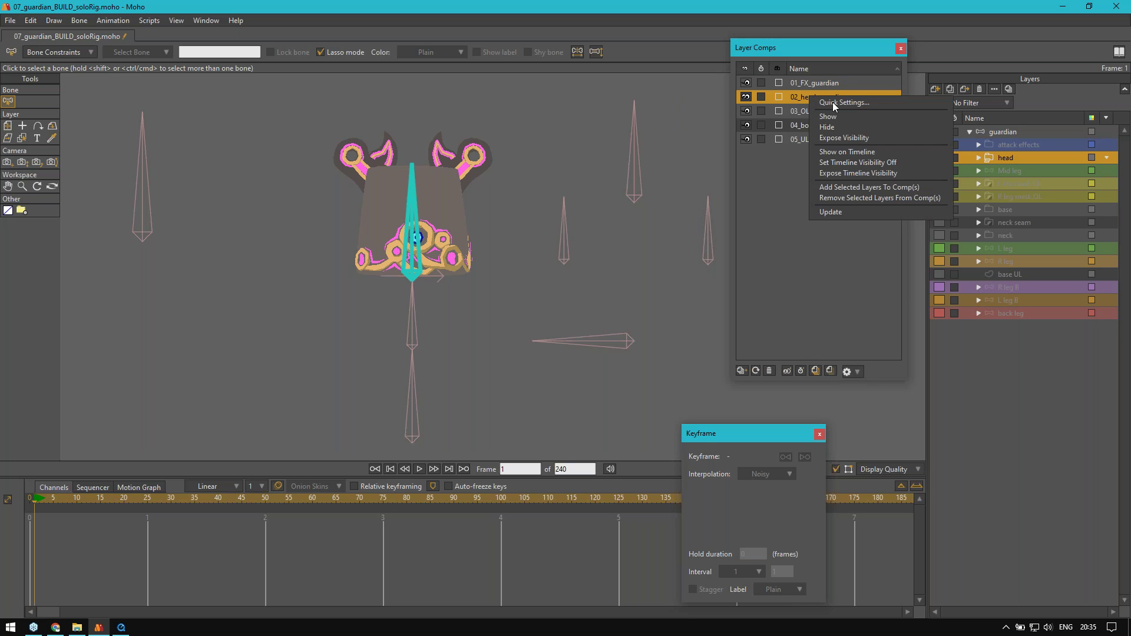
click(782, 204)
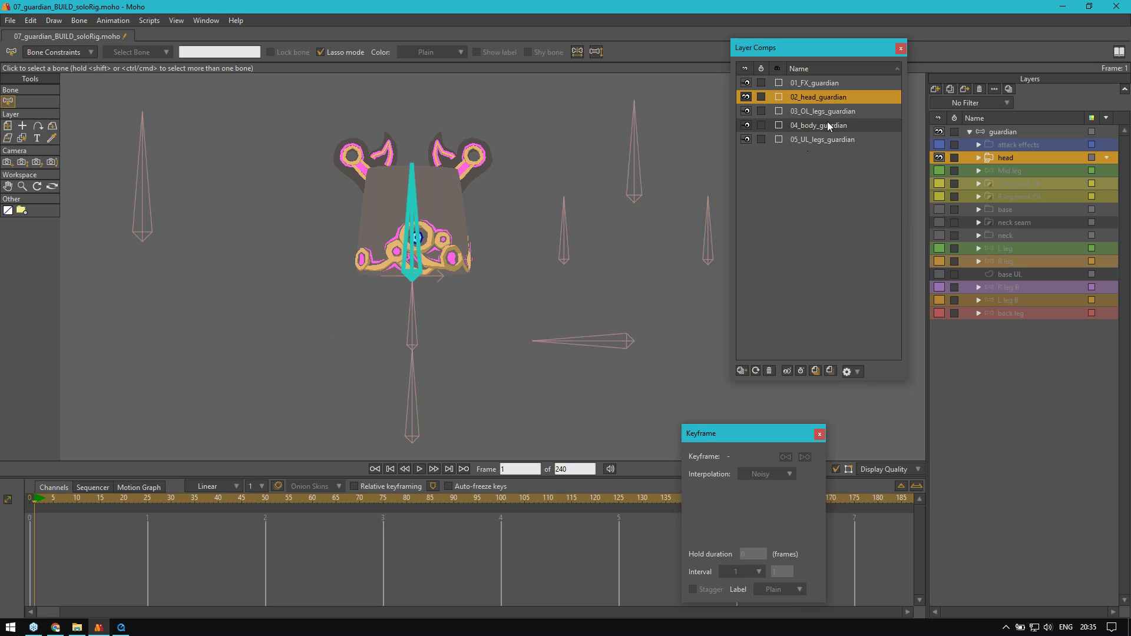
Step: Restore the visibility of every guardian layer and close the Layer Comps window
alt+click(939, 157)
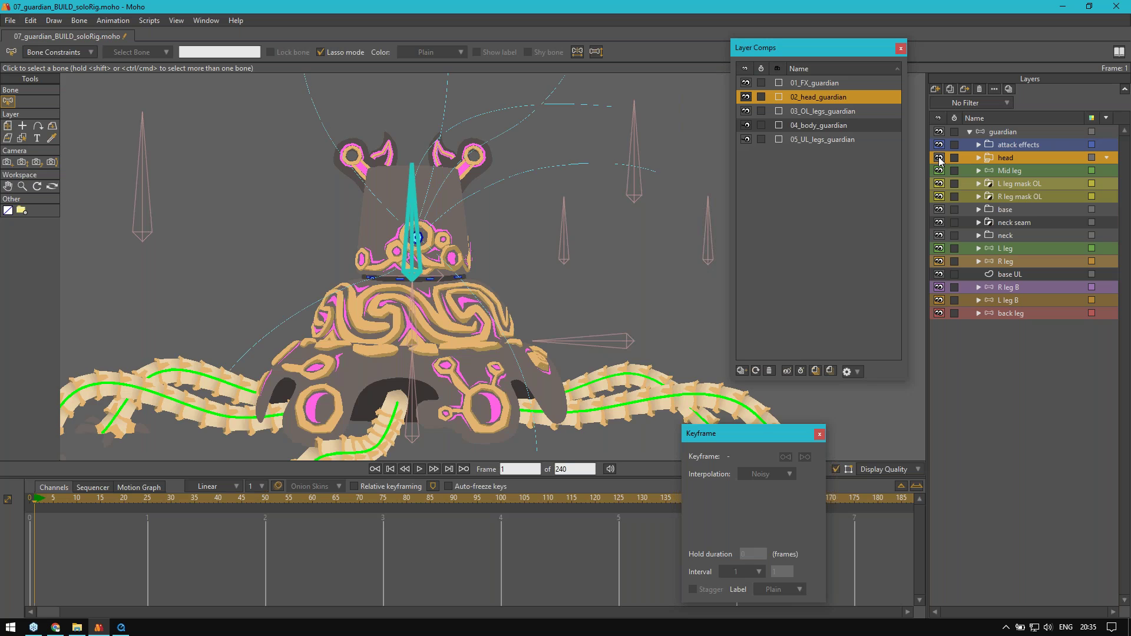
scroll(456, 238, down, 3)
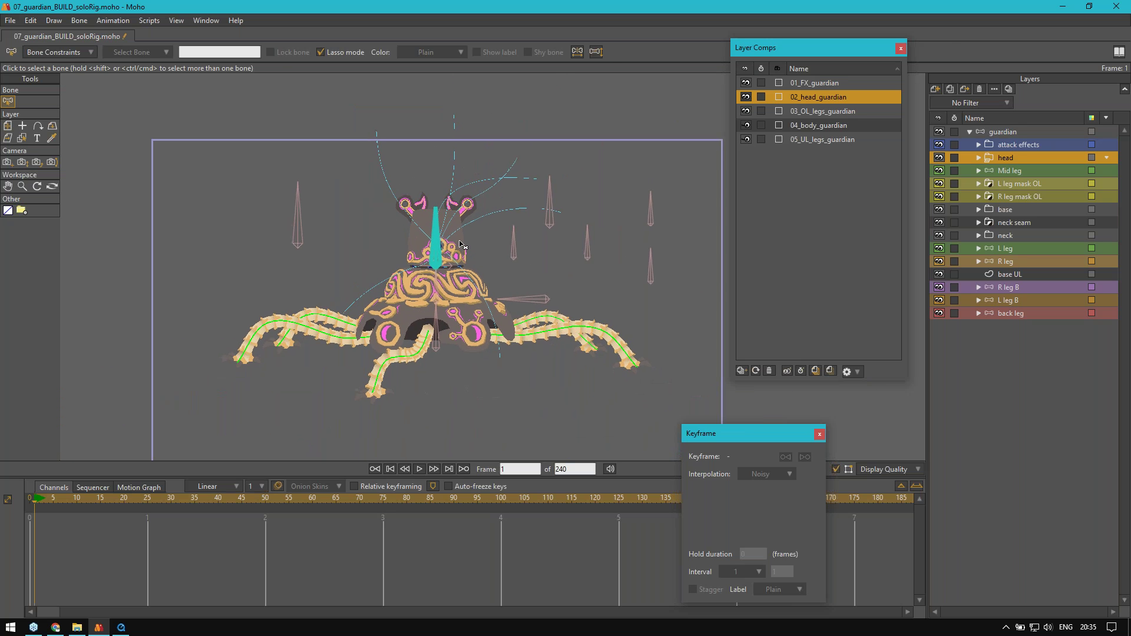
mouse_move(865, 49)
mouse_down()
mouse_move(854, 45)
mouse_move(873, 38)
mouse_up()
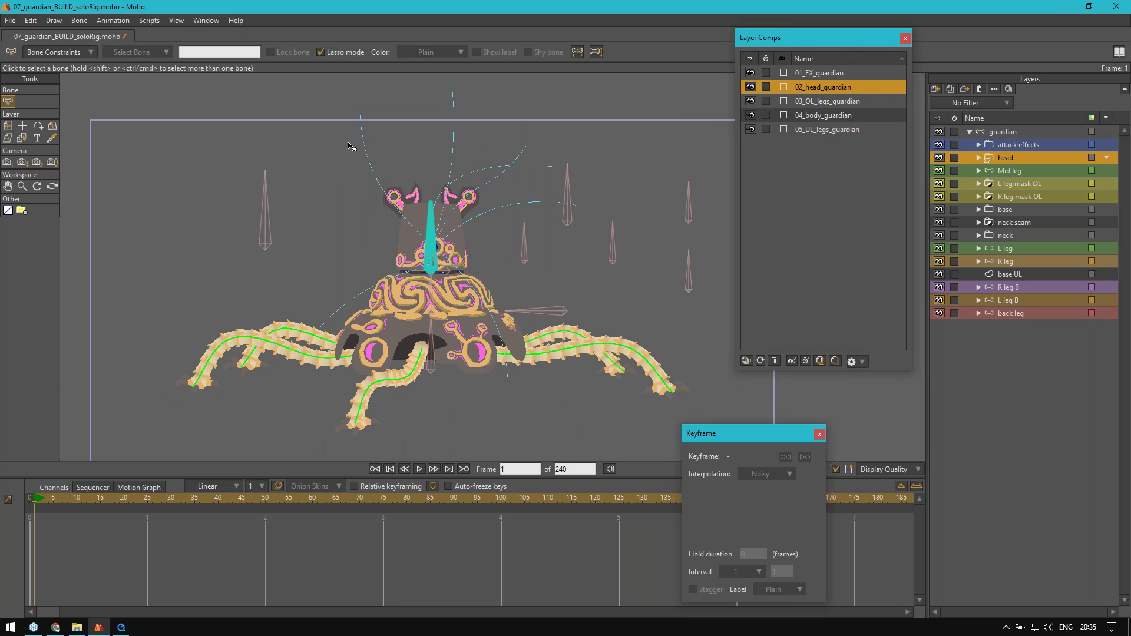
drag(803, 38, 812, 36)
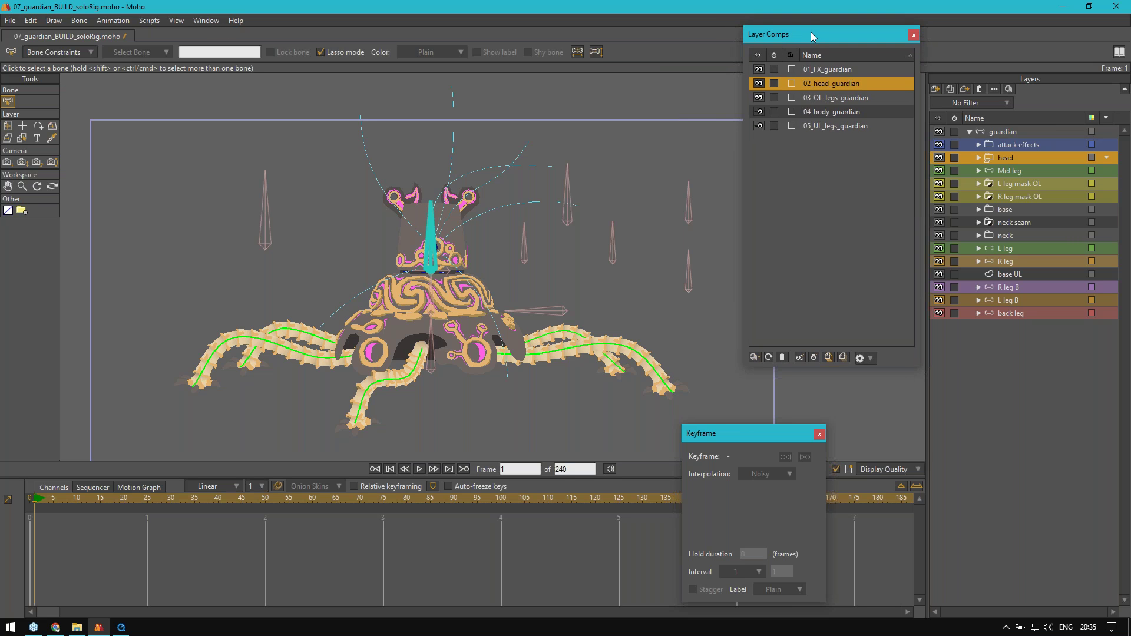
drag(811, 34, 804, 42)
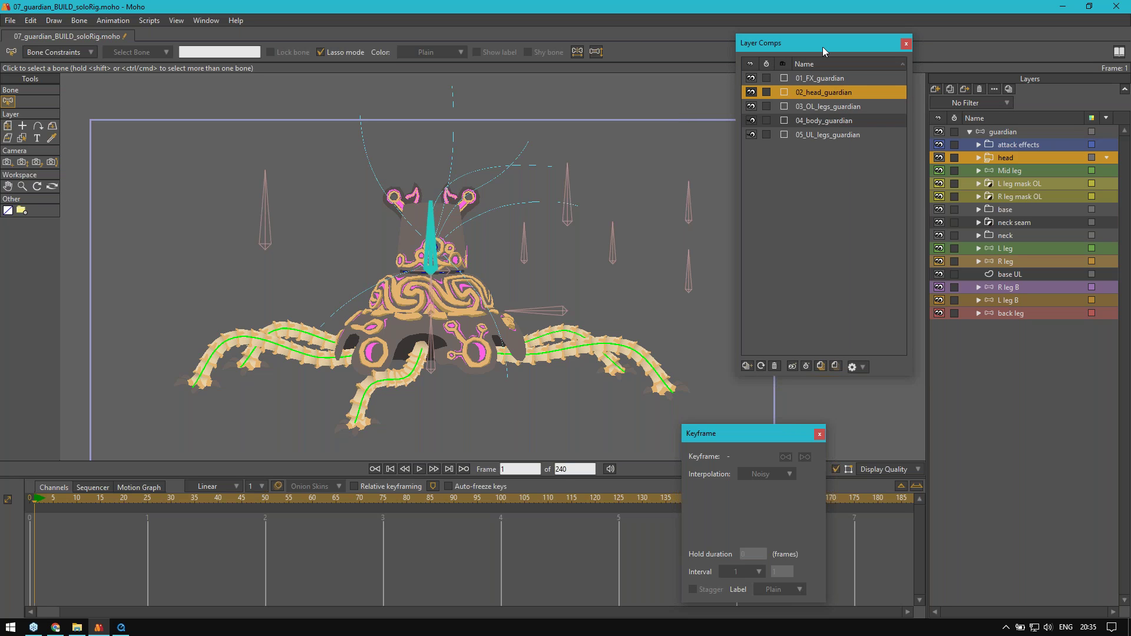
click(906, 45)
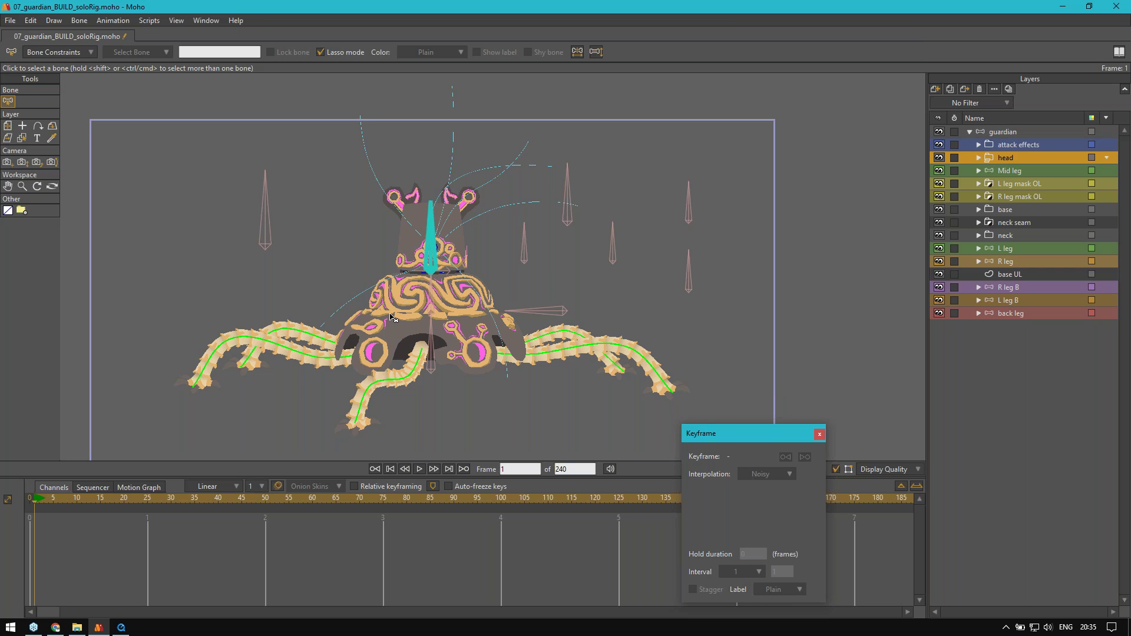
key(ctrl+r)
scroll(434, 270, up, 1)
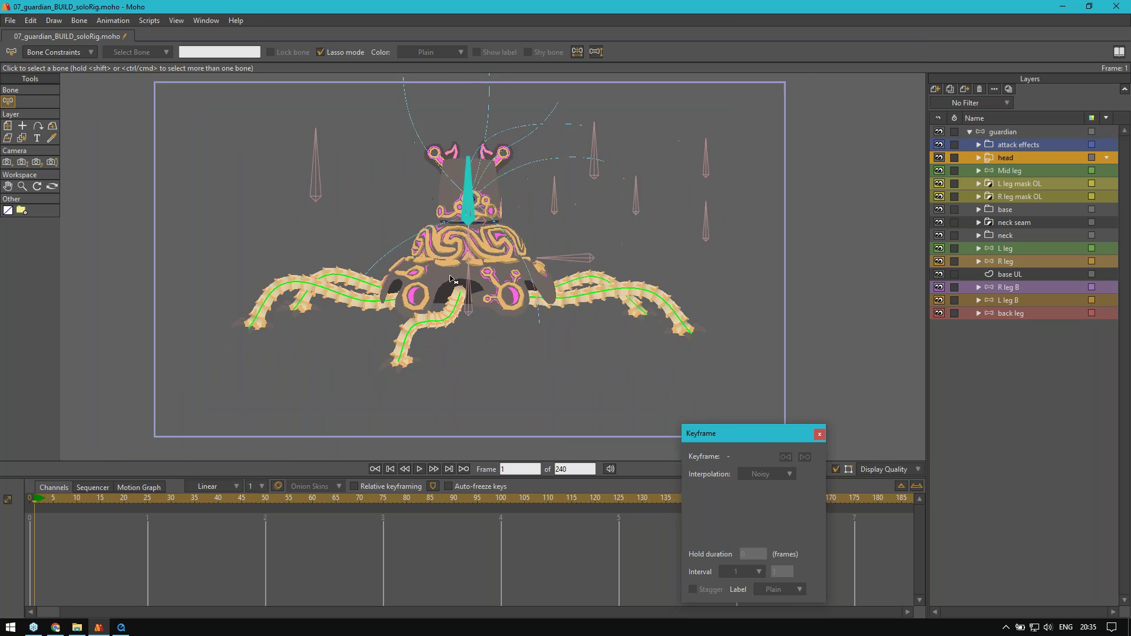
Step: Colorize the base layer in pure green (00FF00) with full alpha of 255 in its layer settings
click(1014, 185)
click(1011, 220)
click(1009, 211)
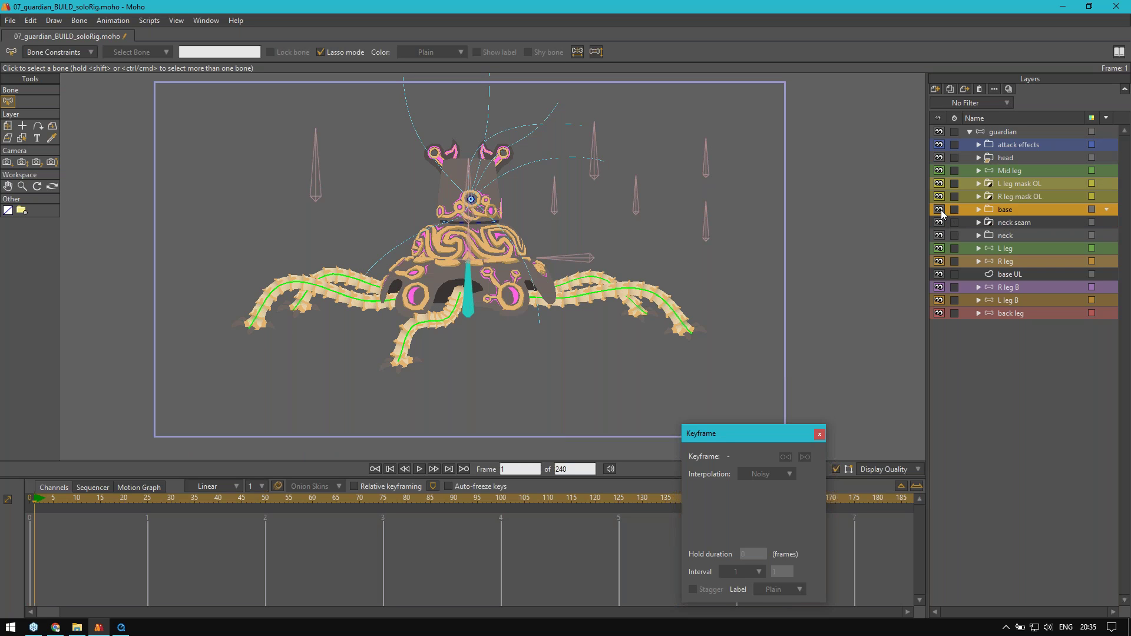
double_click(1020, 210)
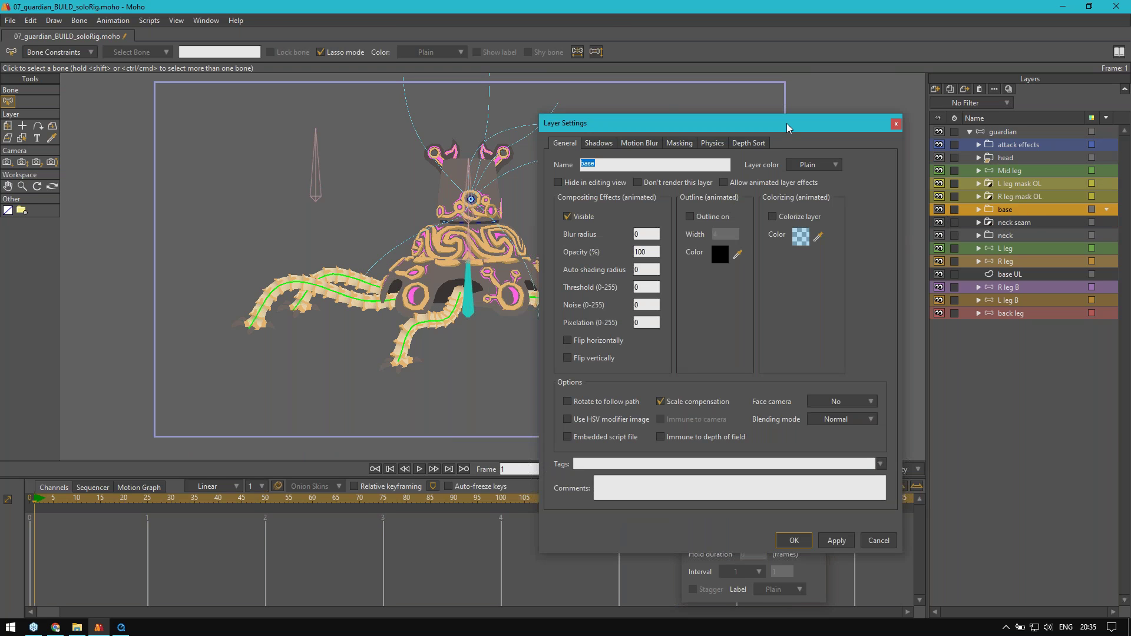
click(788, 181)
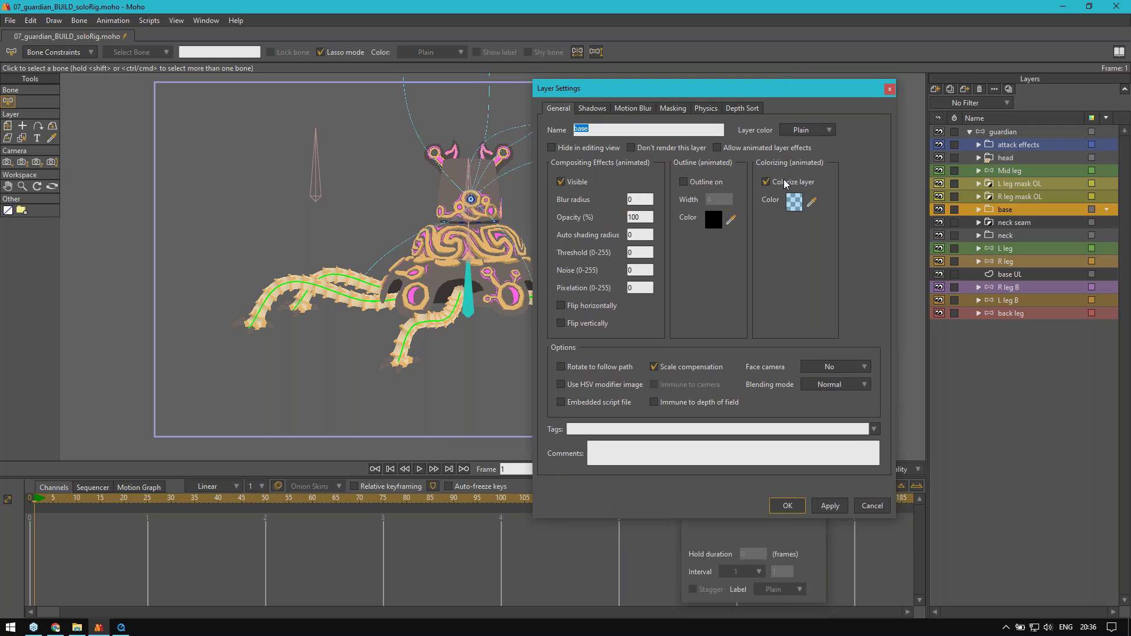
click(795, 203)
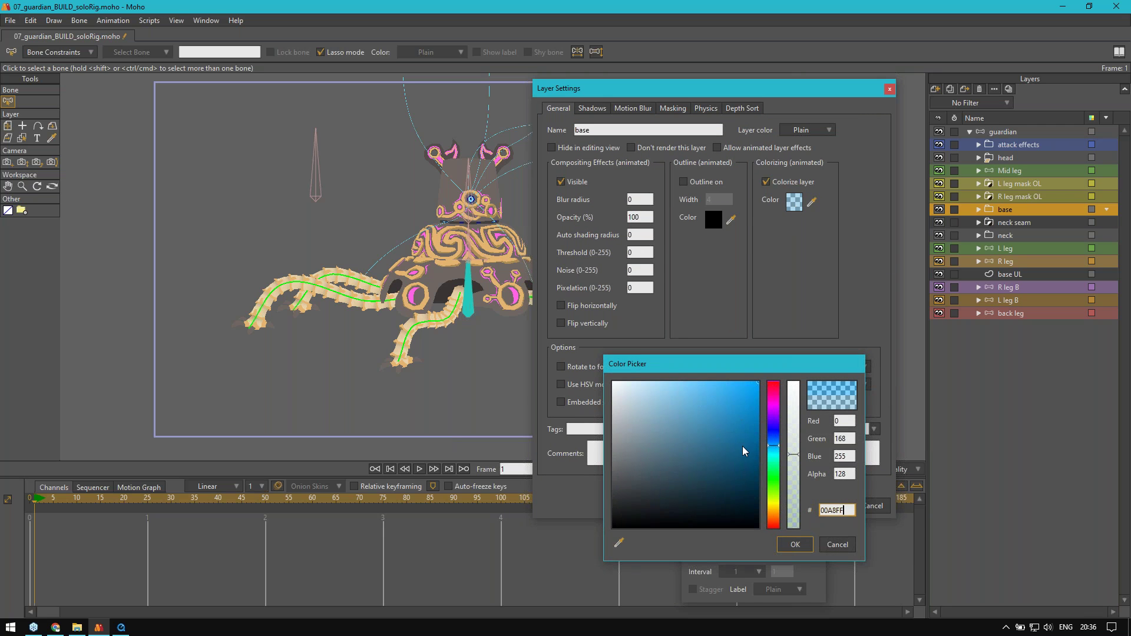
click(776, 484)
drag(794, 455, 811, 349)
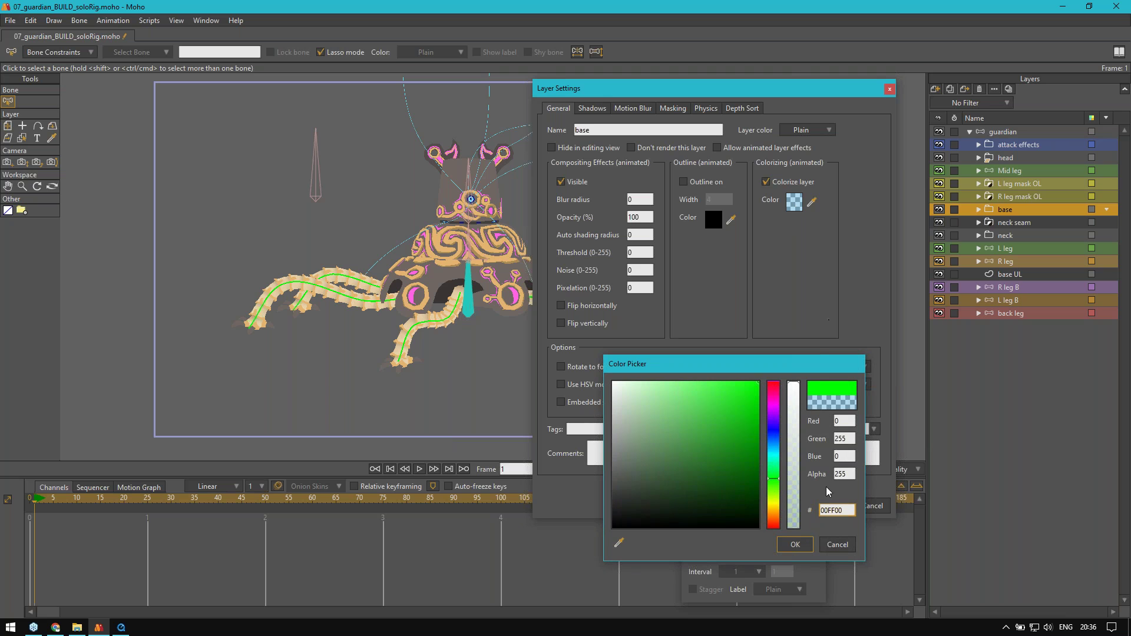
click(796, 545)
click(788, 507)
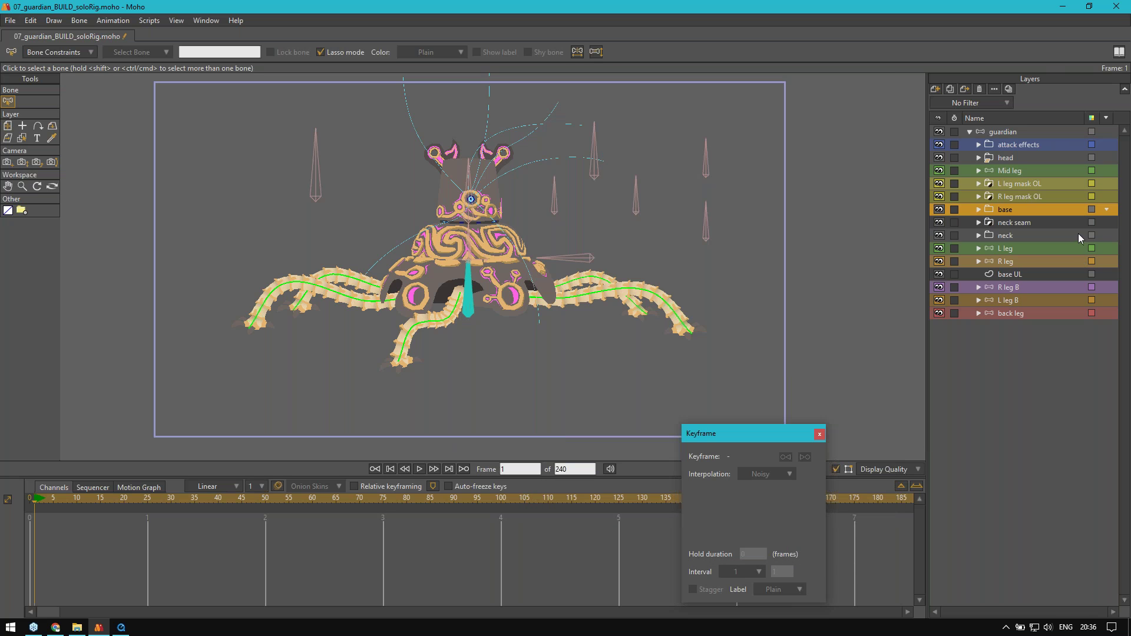
Step: Colorize the head layer in pure red (FF0000) with full alpha of 255 in its layer settings
click(940, 157)
click(940, 158)
double_click(1002, 157)
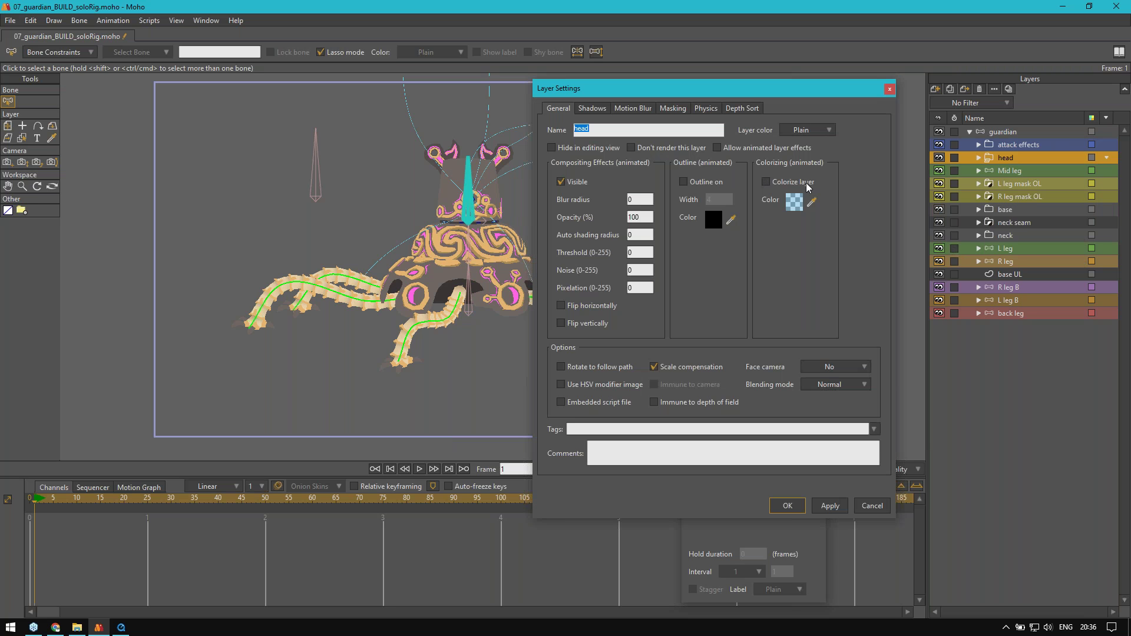
click(796, 203)
drag(733, 432, 774, 382)
double_click(844, 457)
text(0)
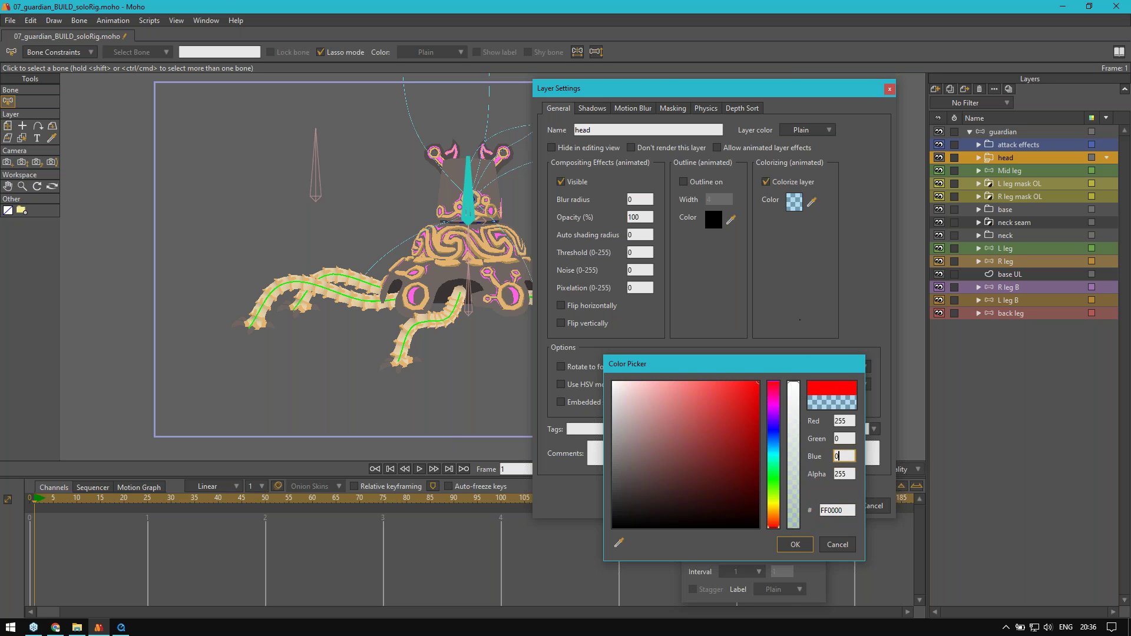
click(797, 543)
click(788, 505)
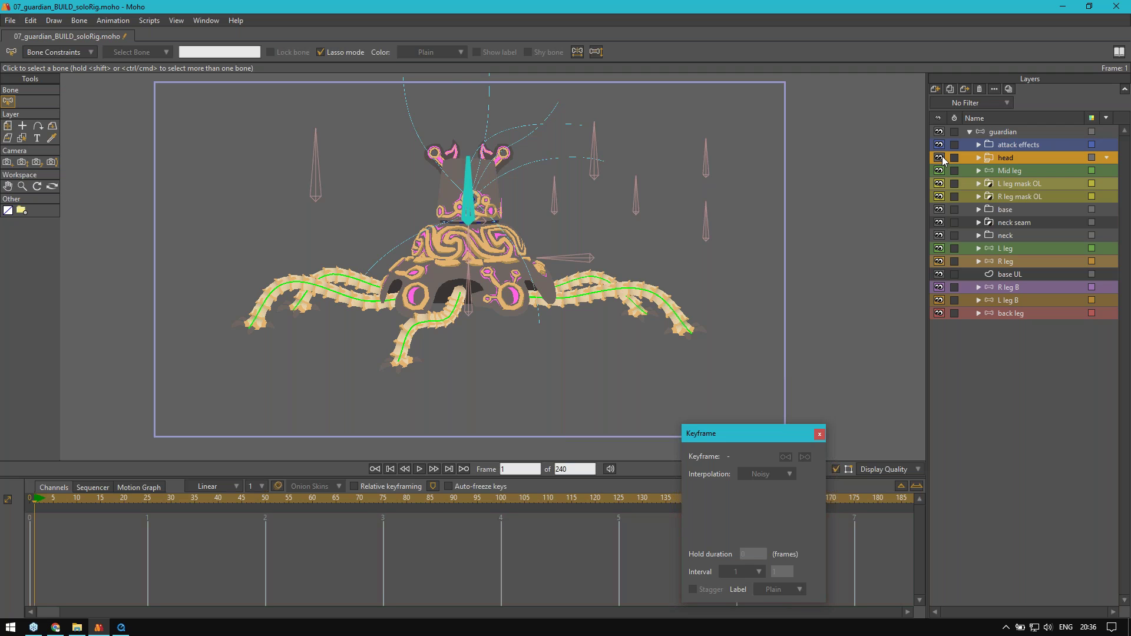
Step: Toggle the base, neck seam and neck layers off and on to identify which rig part each one holds
click(942, 211)
click(941, 212)
click(941, 222)
click(942, 223)
click(941, 222)
click(941, 223)
click(942, 236)
click(941, 236)
click(941, 236)
click(941, 236)
Step: Colorize the neck layer in pure blue (0000FF) with full alpha of 255 in its layer settings
double_click(1019, 234)
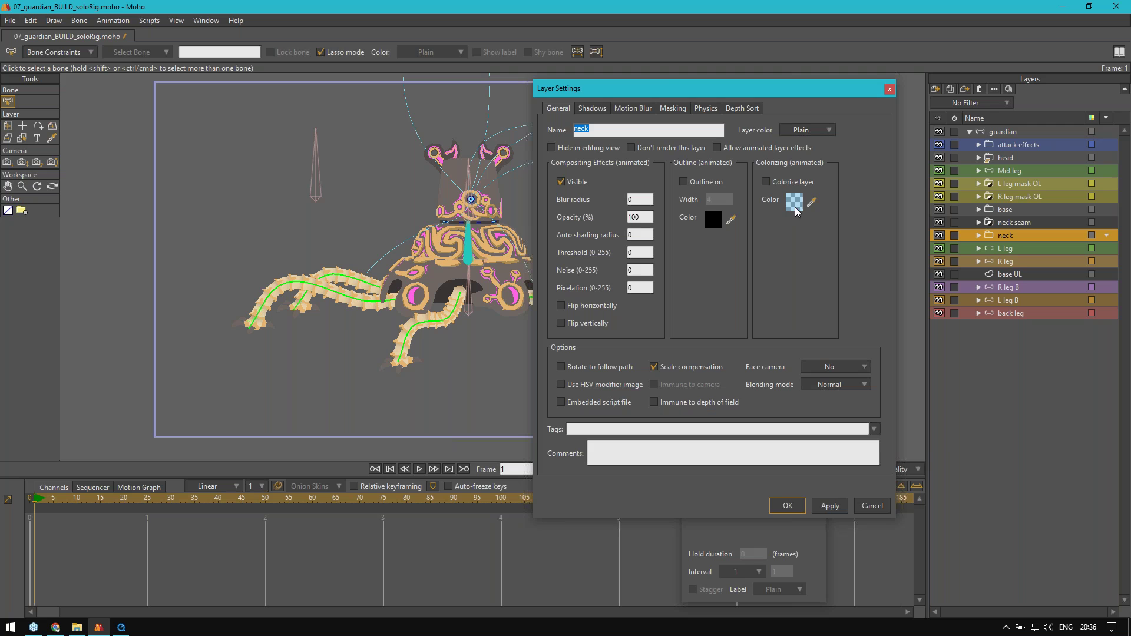
click(795, 202)
click(758, 383)
drag(782, 449, 782, 434)
double_click(849, 440)
text(0)
drag(793, 454, 805, 319)
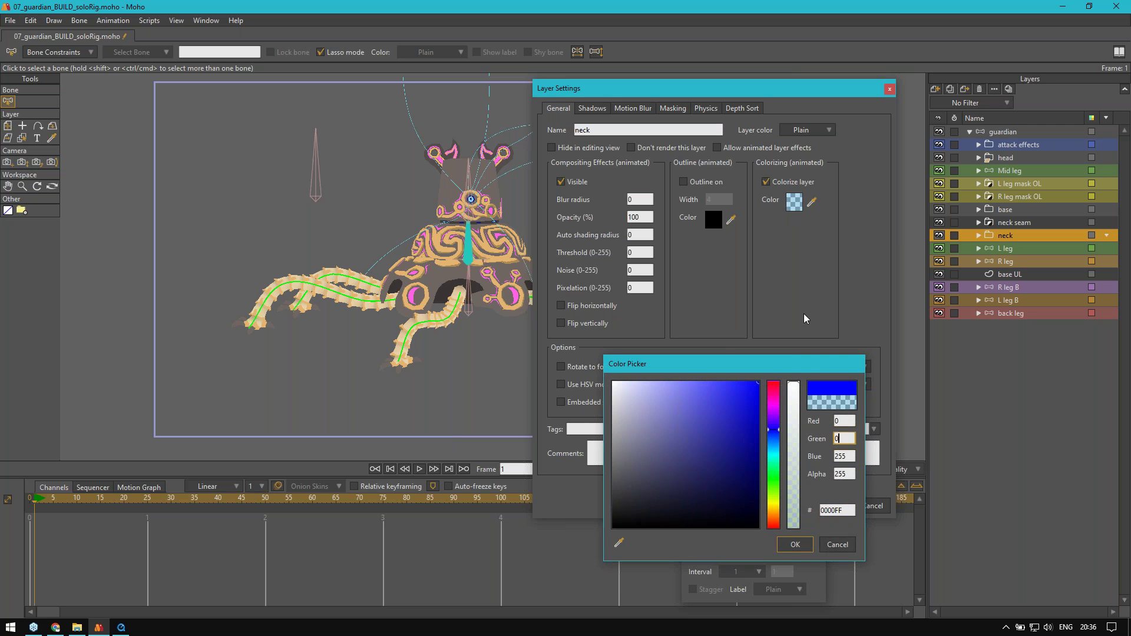
click(796, 544)
click(785, 505)
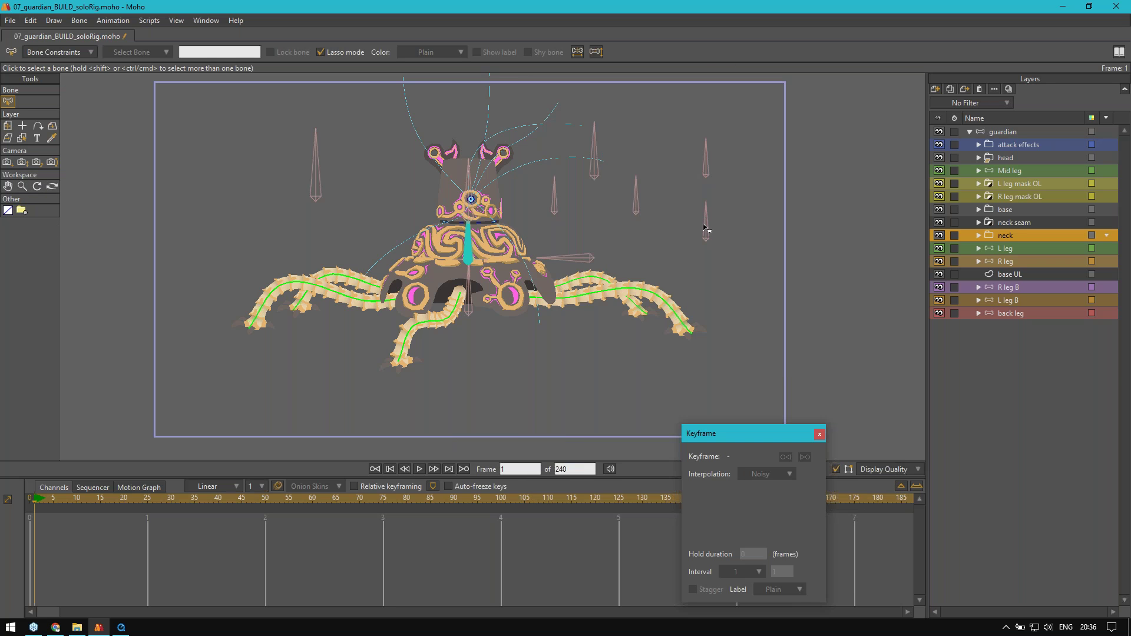
Step: Render frame 1 to check the colorized guardian parts, and close the render window
key(ctrl+r)
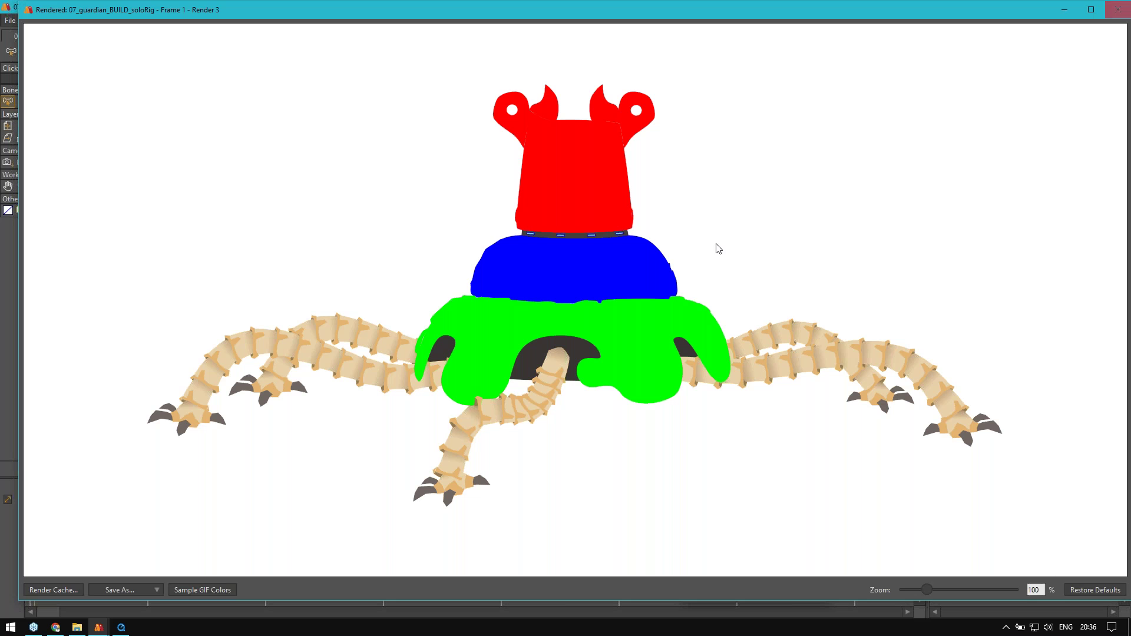
click(1112, 14)
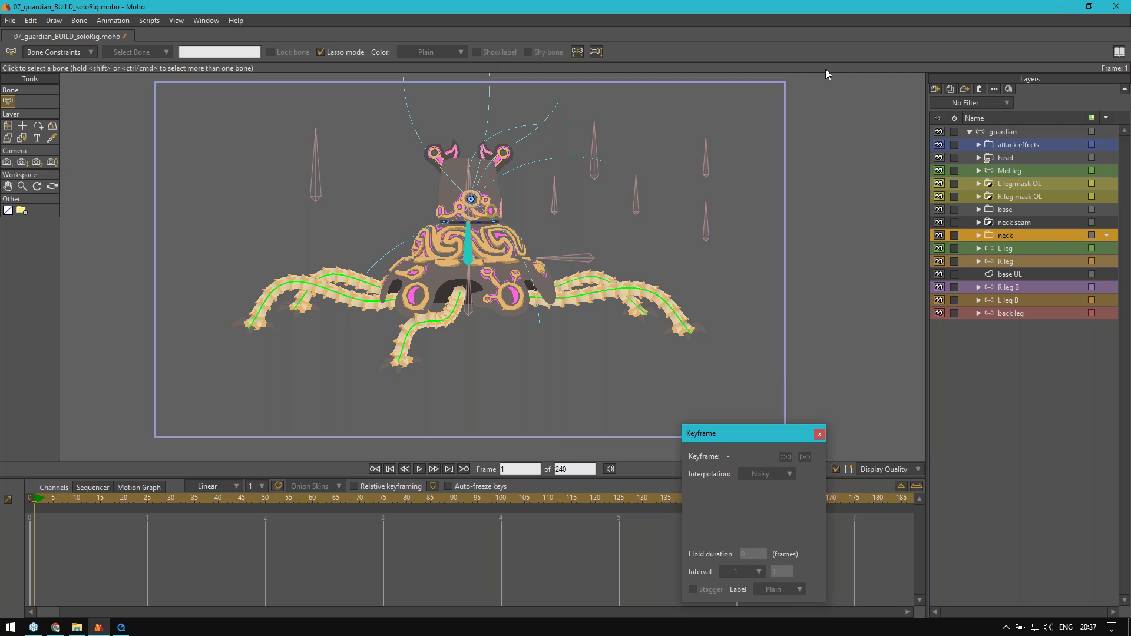
Step: Select the head layer, show the style settings and load the "fill - body" style for editing
click(1010, 196)
click(1007, 170)
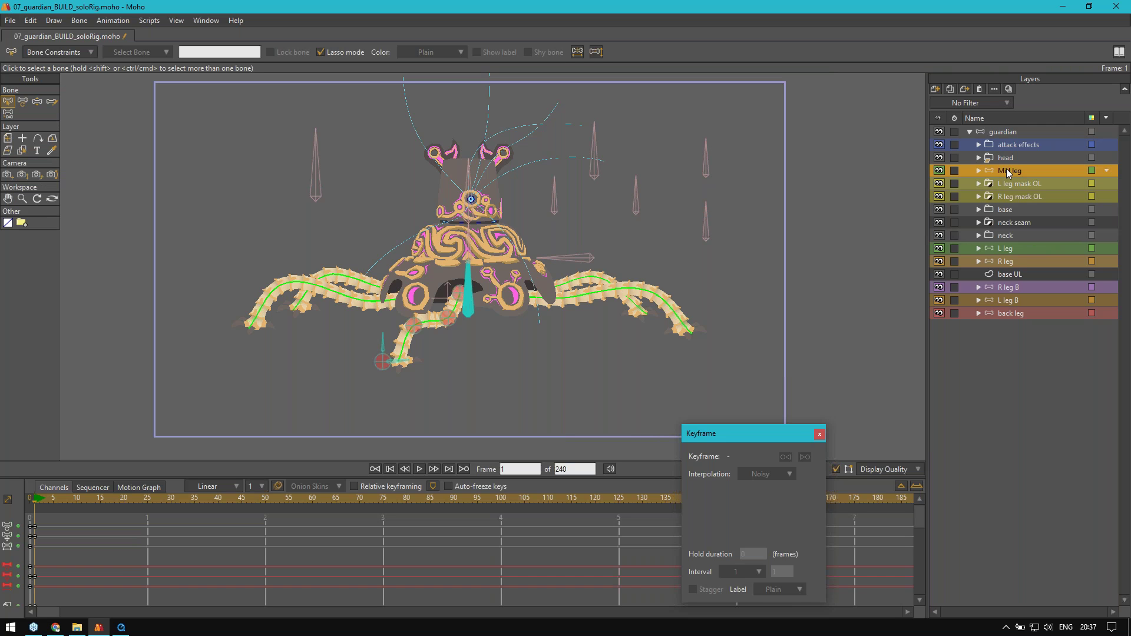
click(1005, 157)
scroll(477, 298, up, 3)
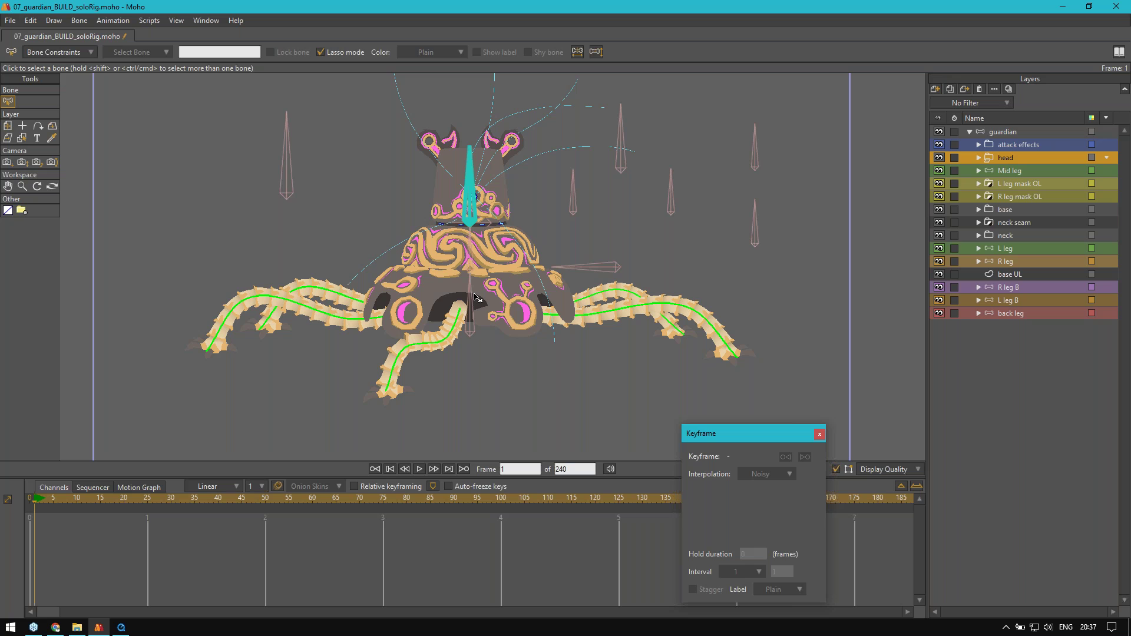
scroll(613, 84, down, 2)
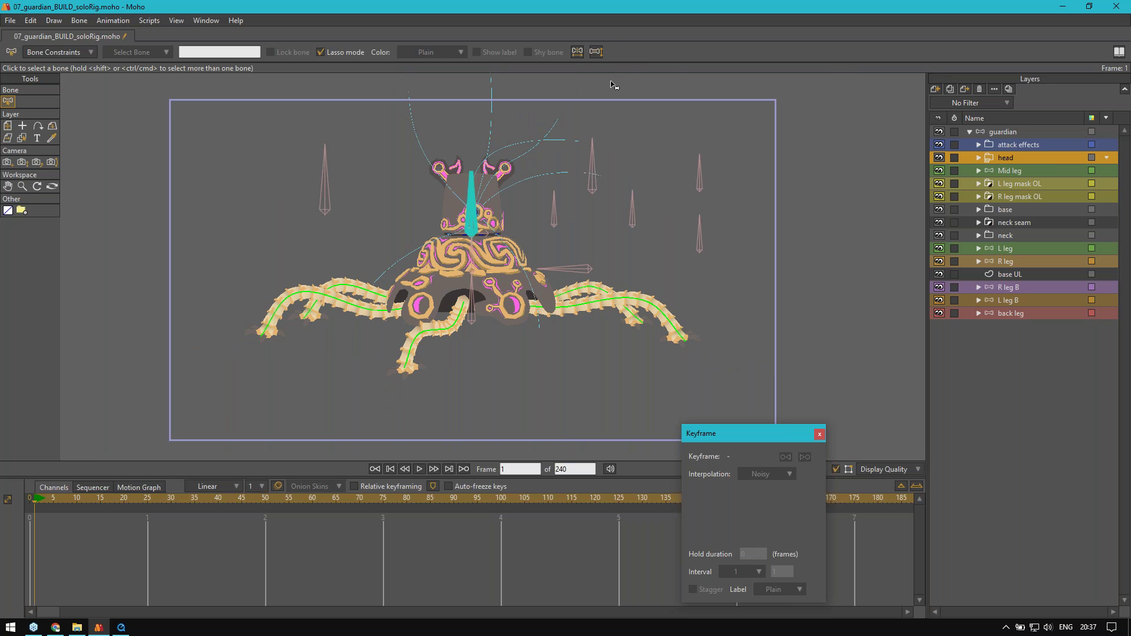
key(ctrl+t)
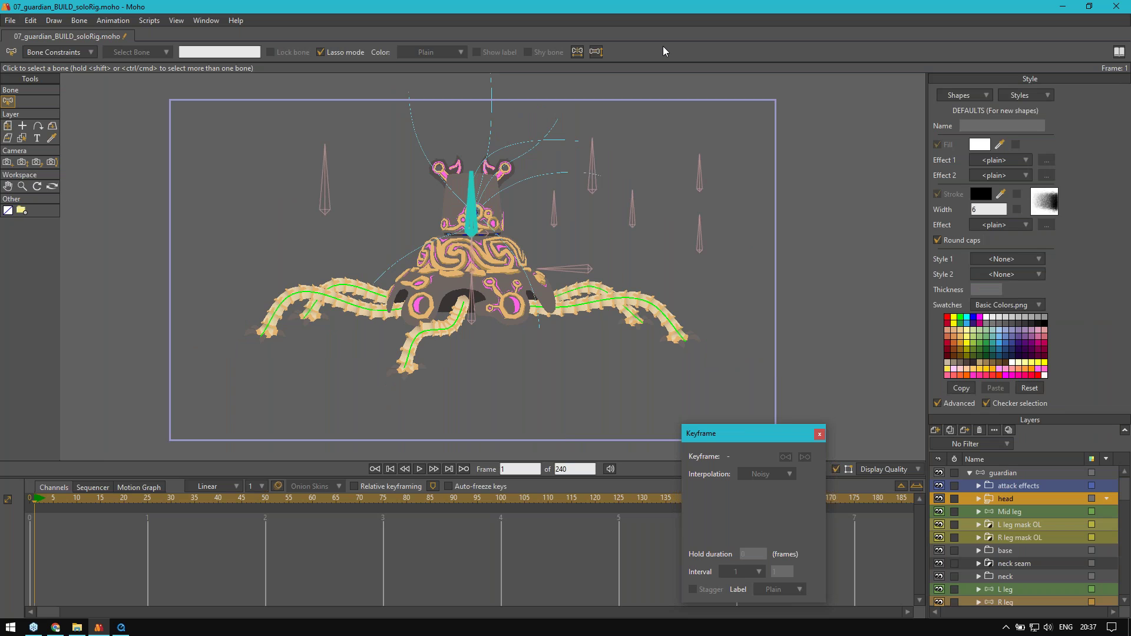
click(1031, 96)
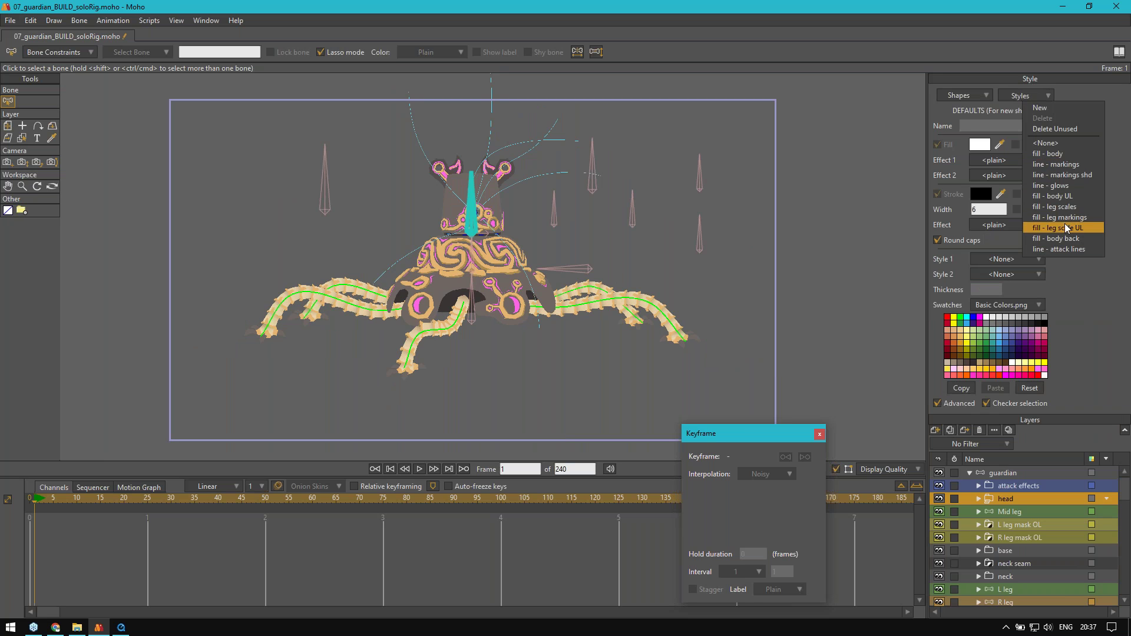
click(1067, 154)
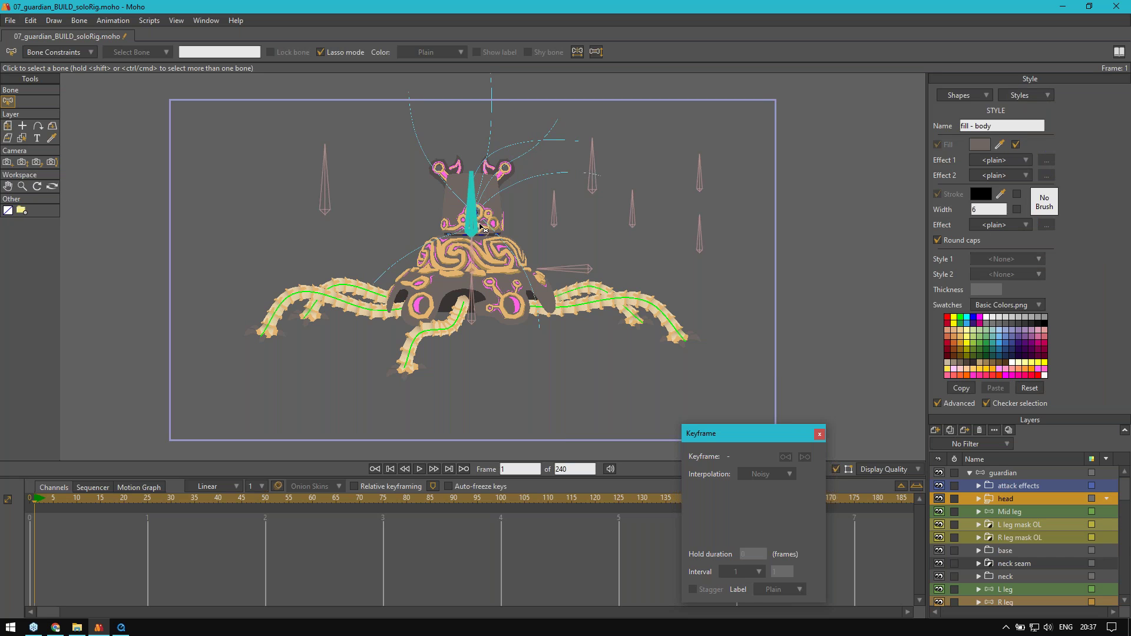
Step: Set the fill color of the "fill - body" style to pure green (00FF00)
drag(479, 223, 481, 240)
scroll(481, 240, up, 1)
drag(584, 247, 519, 254)
scroll(520, 257, up, 1)
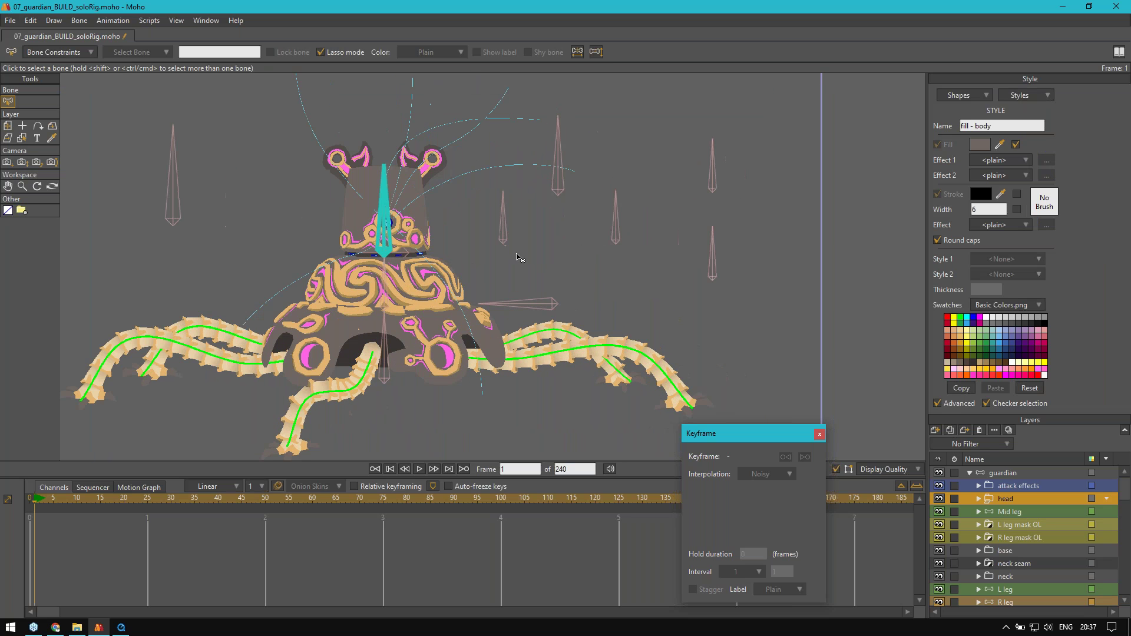
click(980, 146)
mouse_move(701, 363)
mouse_down()
mouse_move(747, 250)
mouse_move(761, 278)
mouse_move(838, 255)
mouse_move(761, 285)
mouse_move(772, 347)
mouse_move(720, 396)
mouse_move(714, 324)
mouse_move(786, 275)
mouse_move(821, 330)
mouse_up()
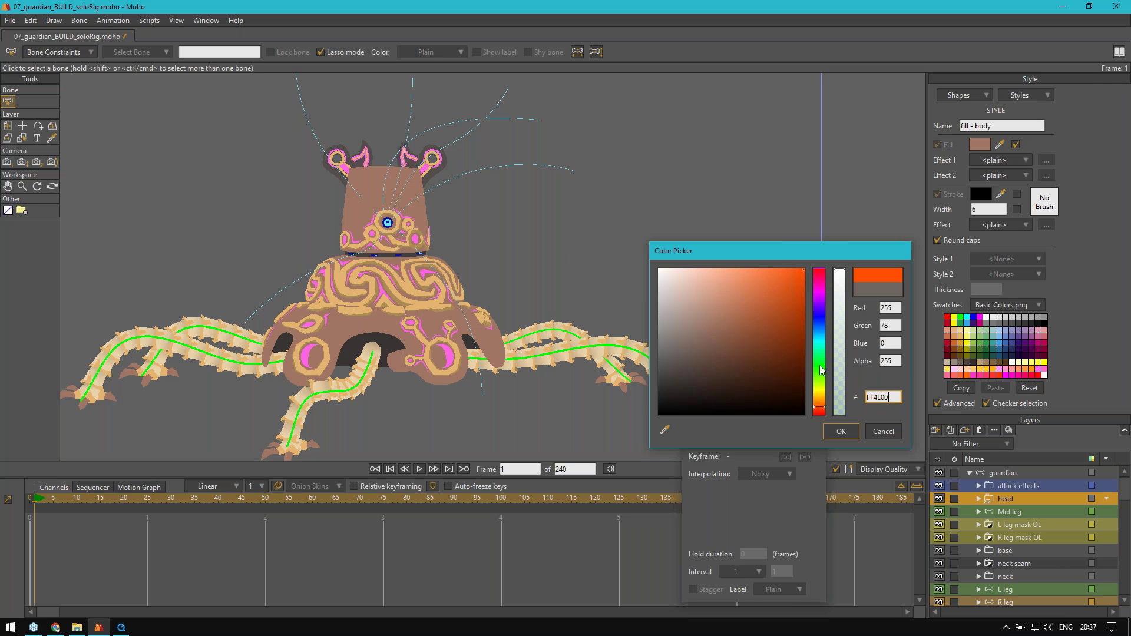
drag(821, 386, 819, 366)
click(890, 308)
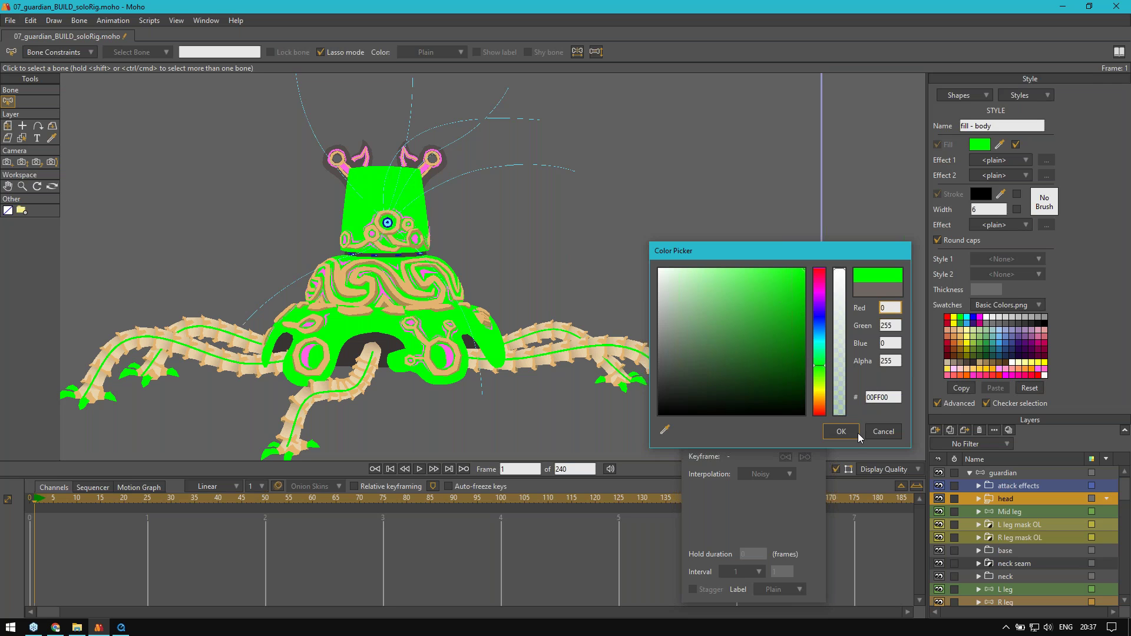
click(841, 430)
Step: Preview the "fill - body" style with a red fill (FF0006) and discard the change
drag(319, 394, 353, 368)
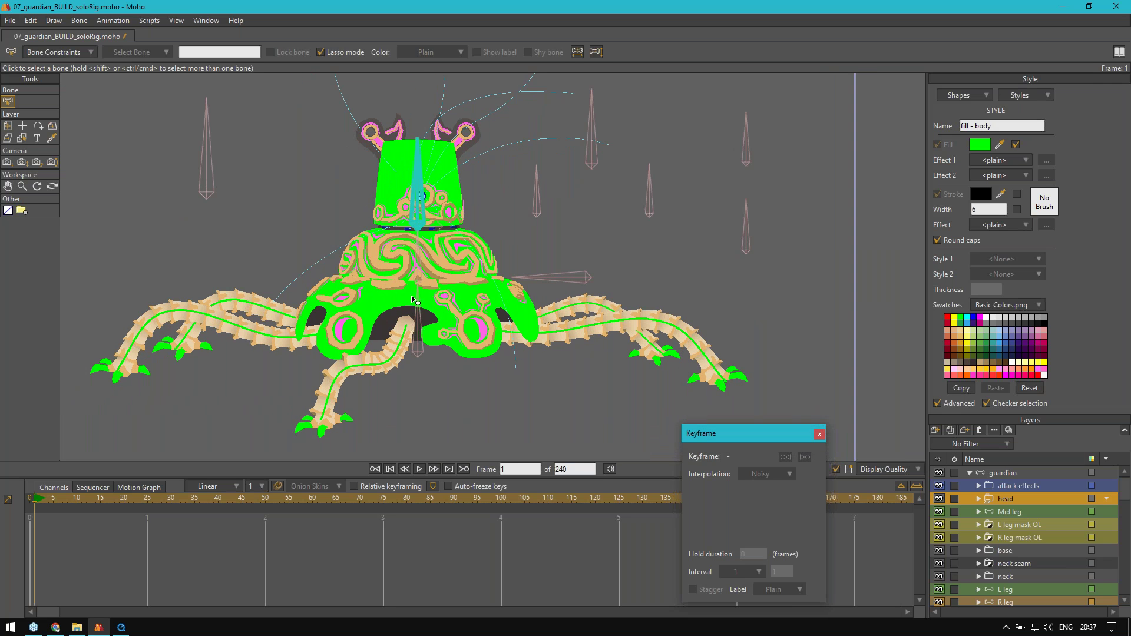
drag(558, 227, 541, 250)
click(979, 144)
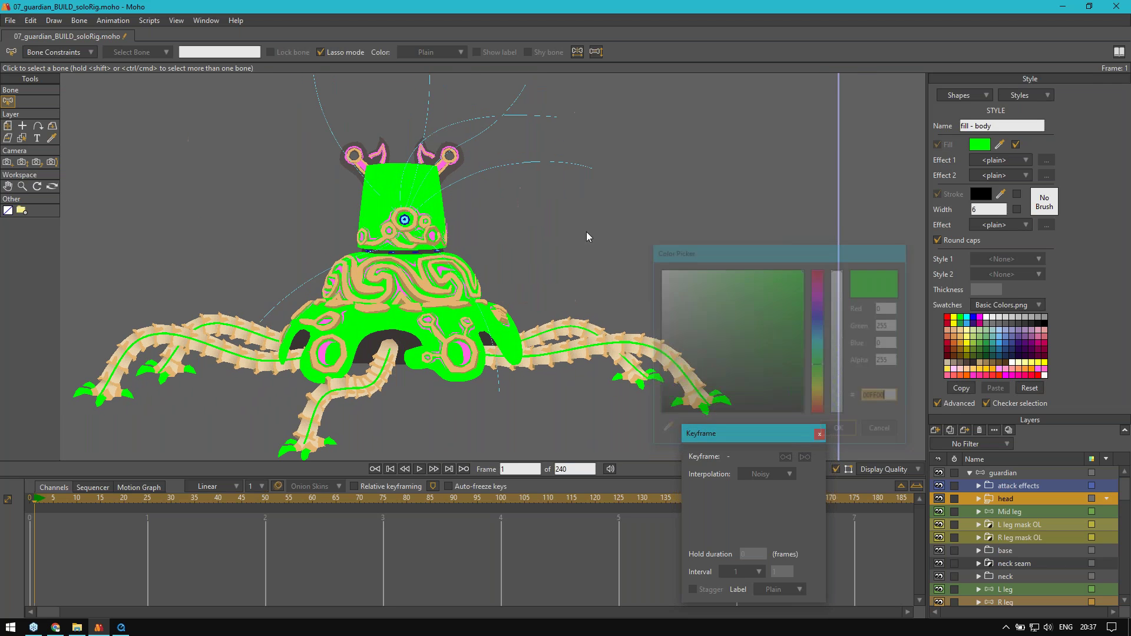
drag(824, 326, 823, 259)
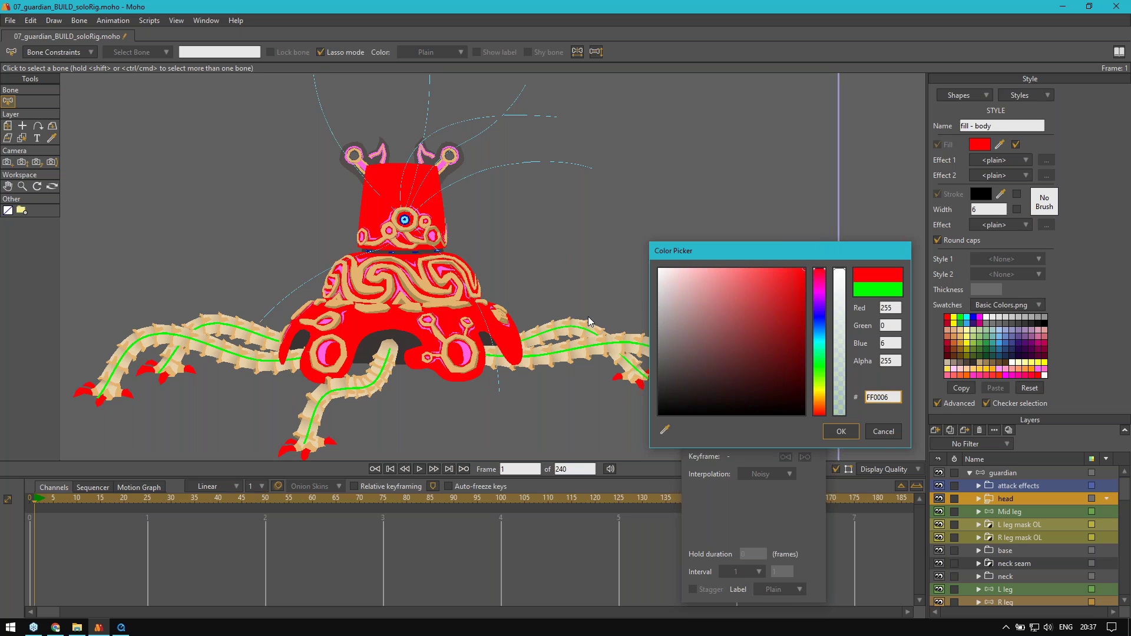
click(884, 432)
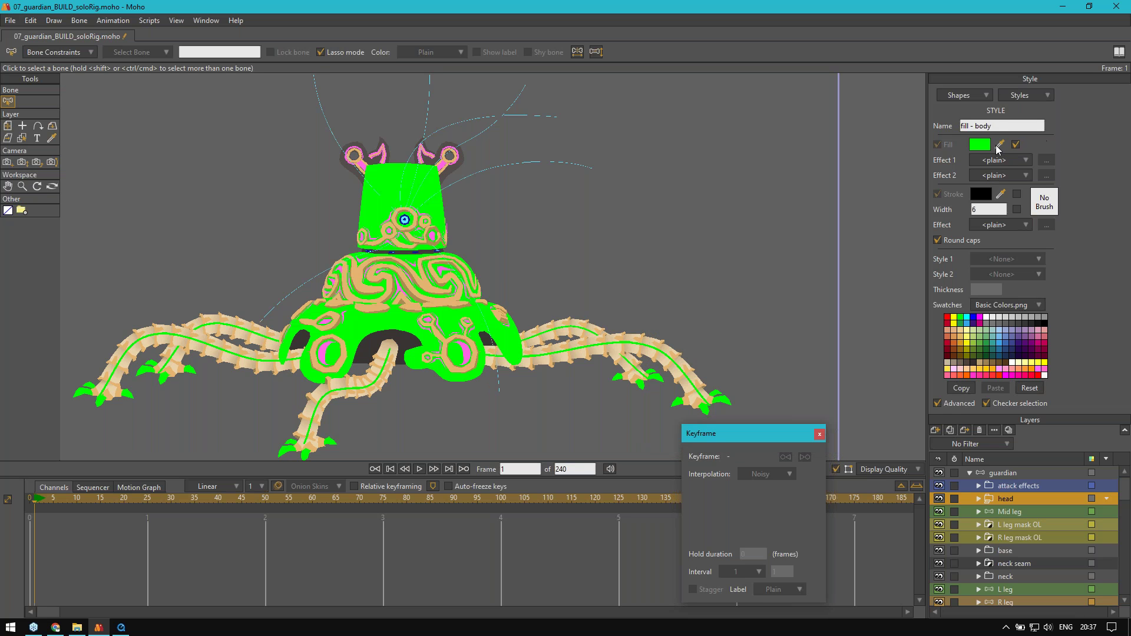
Step: Load the "line - glows" style, preview its stroke in dark purple (3E0035), and discard the color change
click(1047, 94)
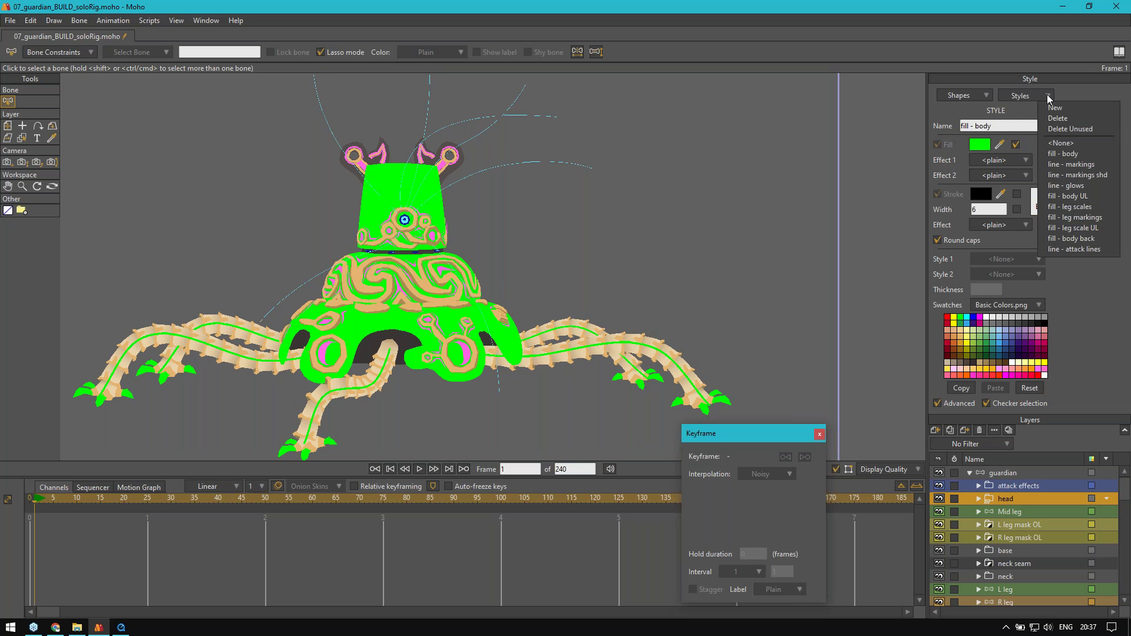
click(1065, 186)
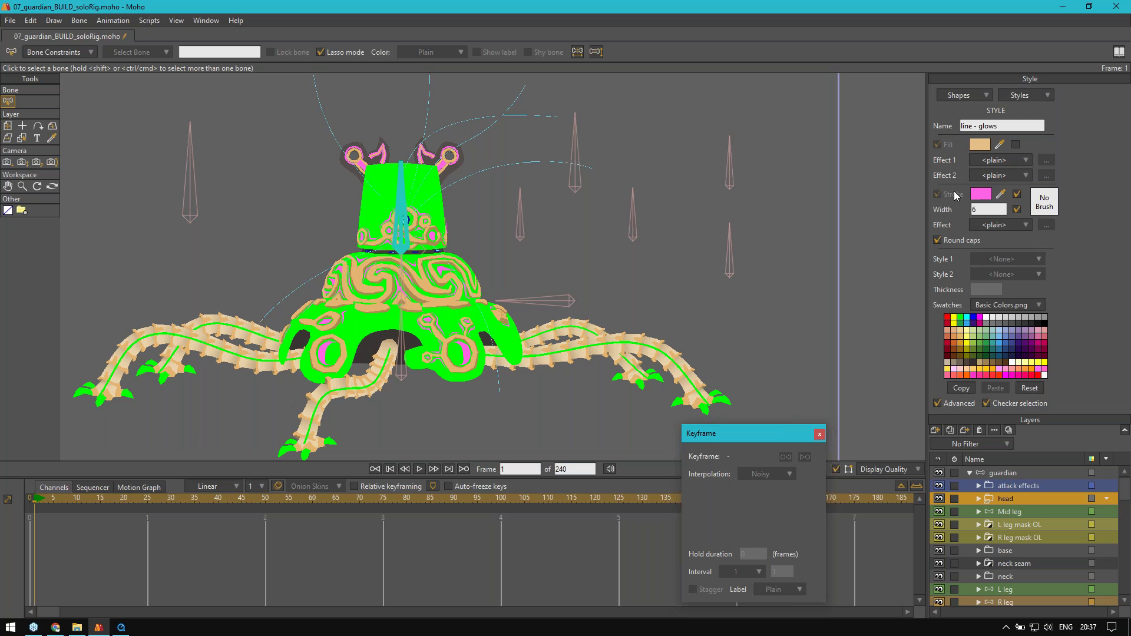
click(981, 195)
drag(754, 345, 822, 379)
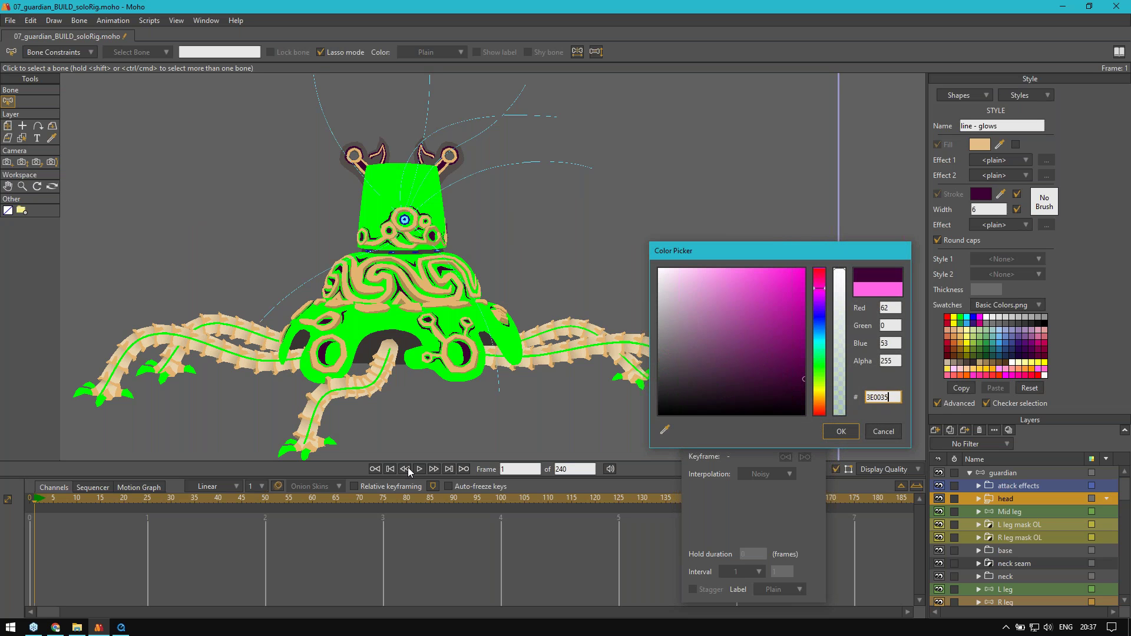
click(865, 432)
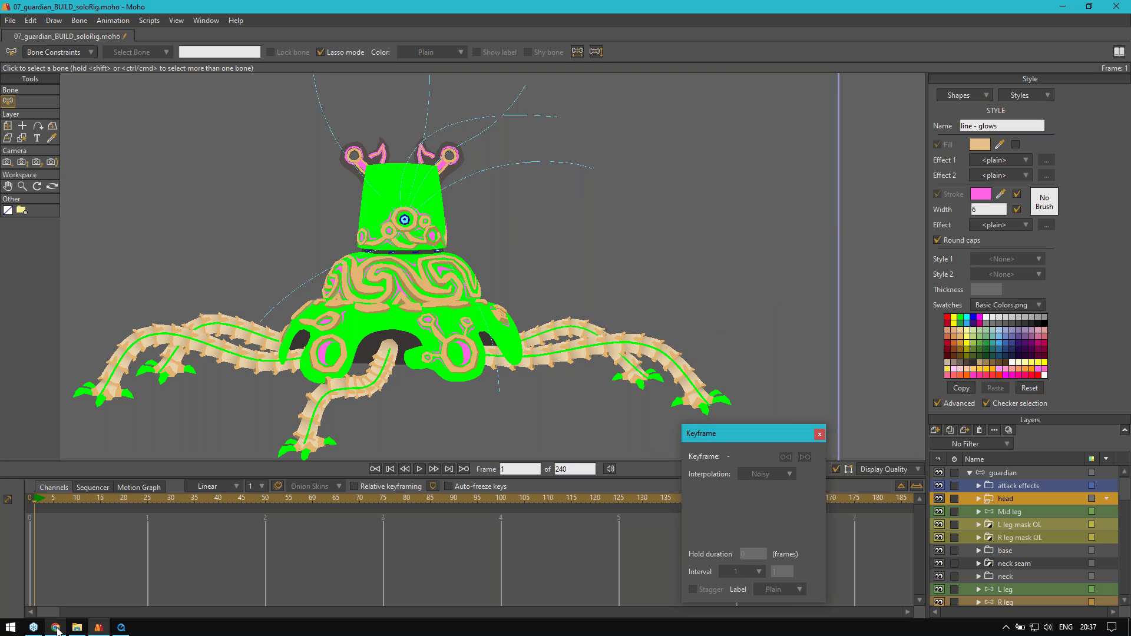
Step: Switch to the Google Slides presentation and enlarge the guardian animation image on the "Rigging: Exploration by Recreation" slide
click(55, 627)
scroll(472, 369, down, 2)
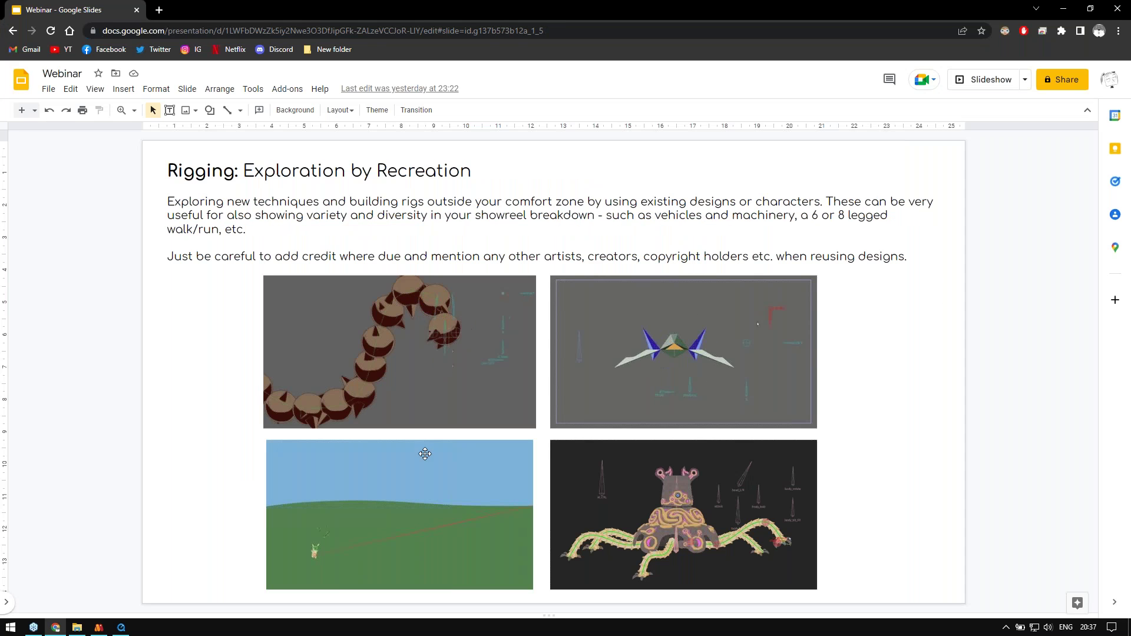
click(422, 511)
drag(533, 440, 846, 263)
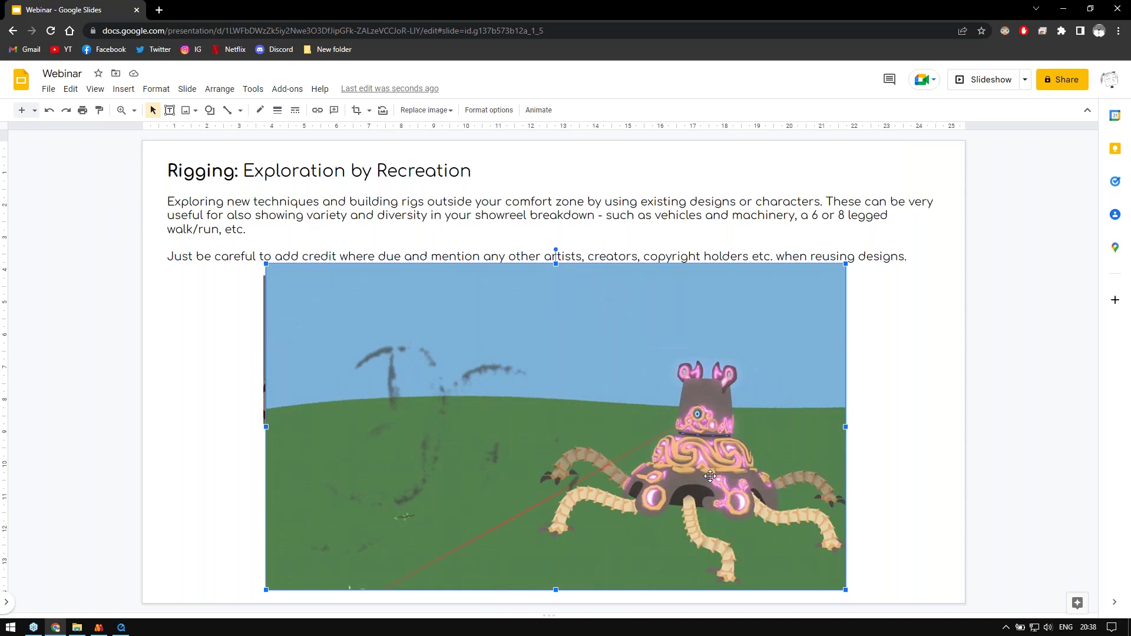
Step: Switch back to Moho and inspect the guardian rig up close
click(99, 628)
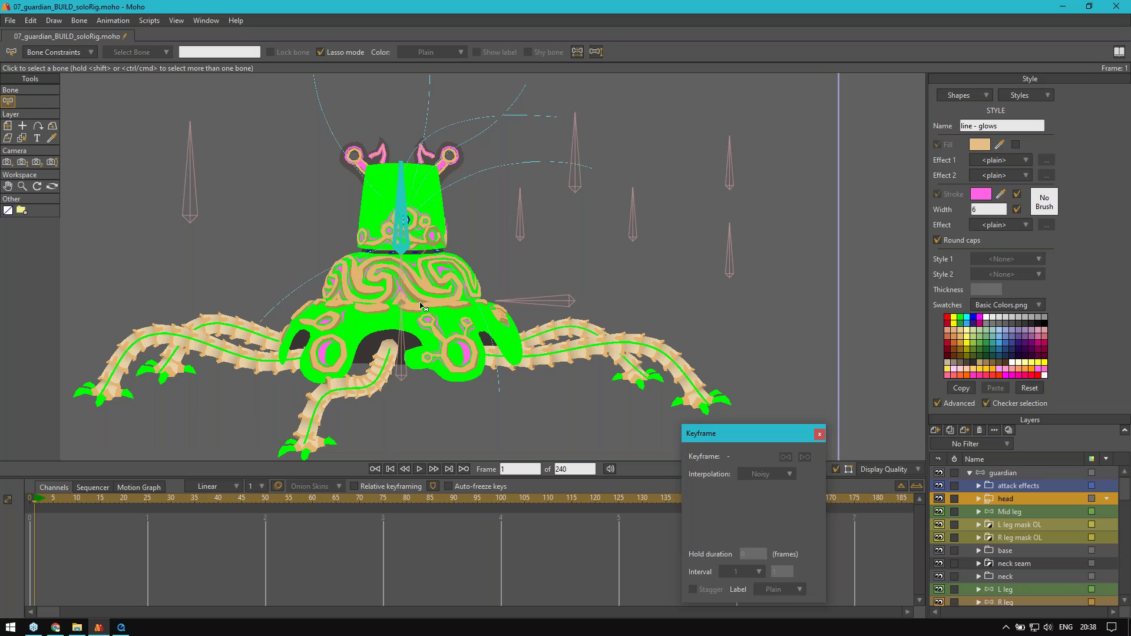
scroll(441, 368, up, 3)
scroll(402, 365, down, 5)
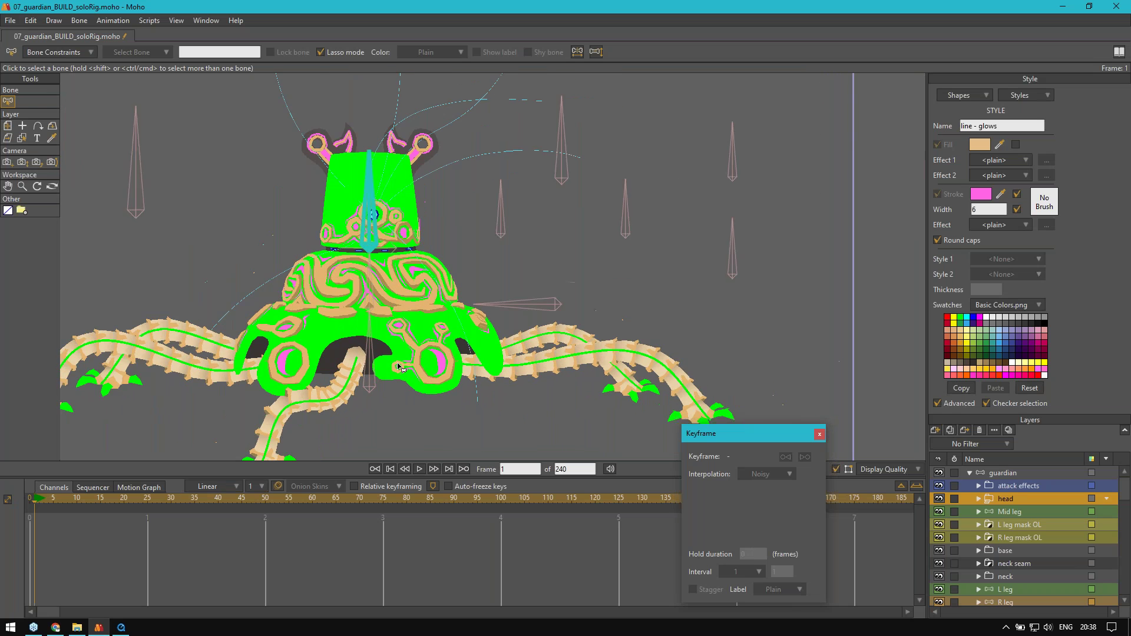
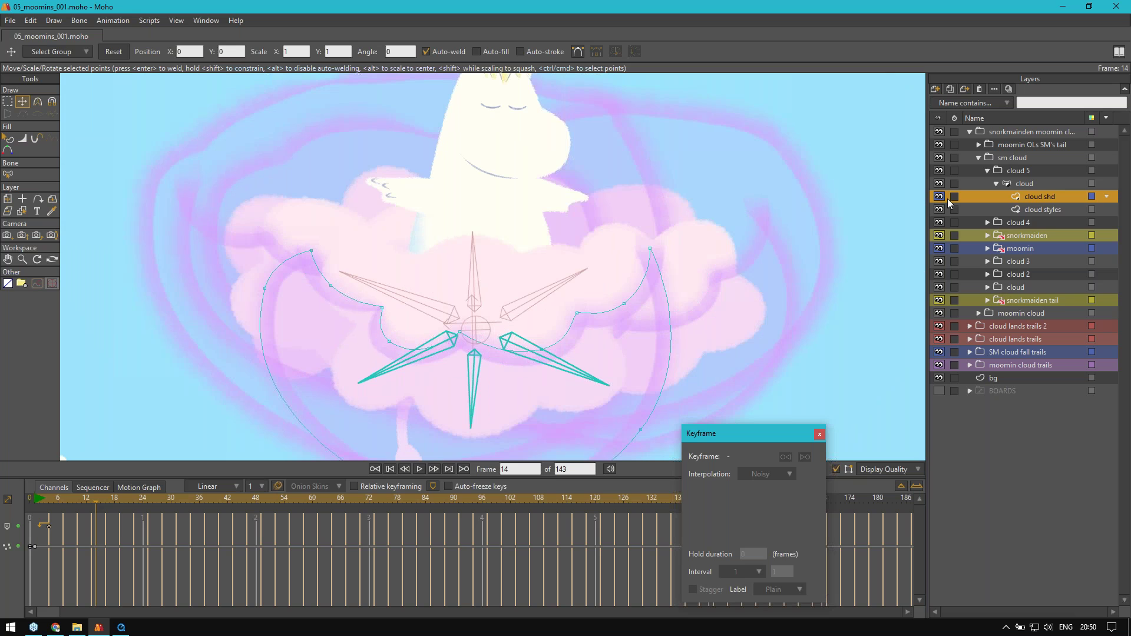
Step: Compare the "cloud shd" layer hidden and shown, and render frame 14 to examine the cloud's shading
click(938, 195)
click(938, 195)
drag(397, 306, 394, 293)
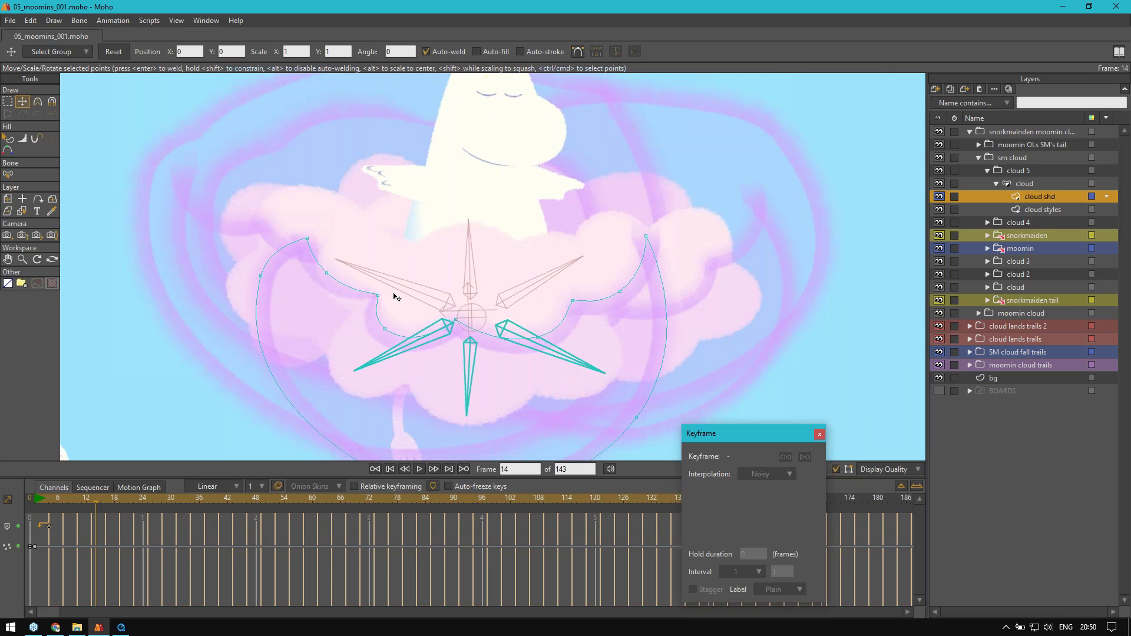
key(ctrl+r)
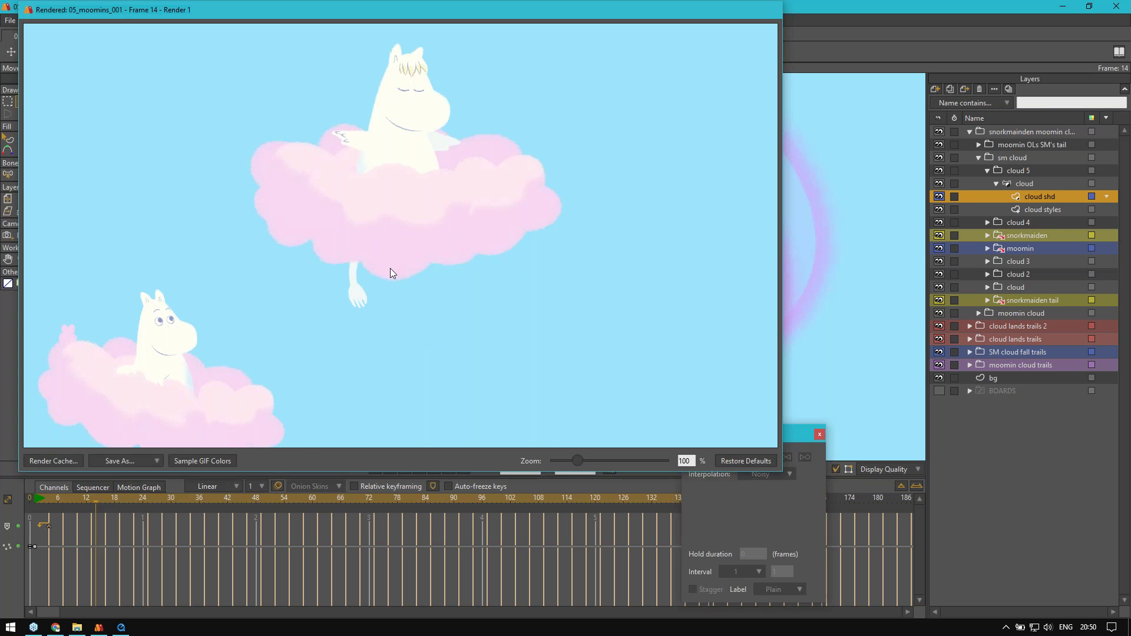
key(Escape)
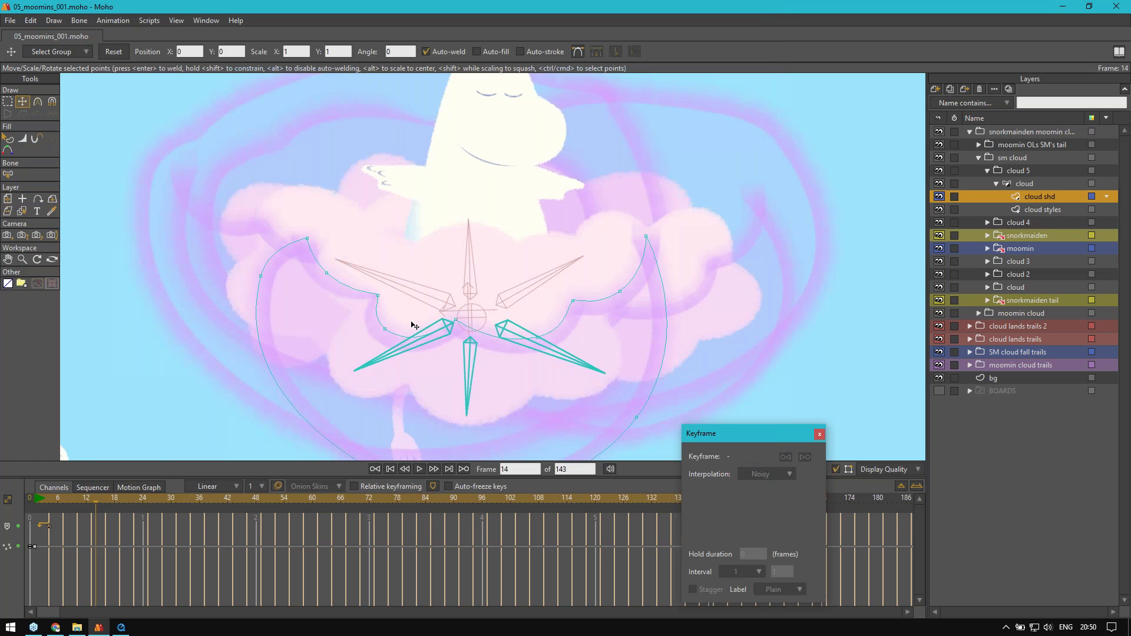
scroll(398, 209, down, 2)
scroll(365, 312, up, 1)
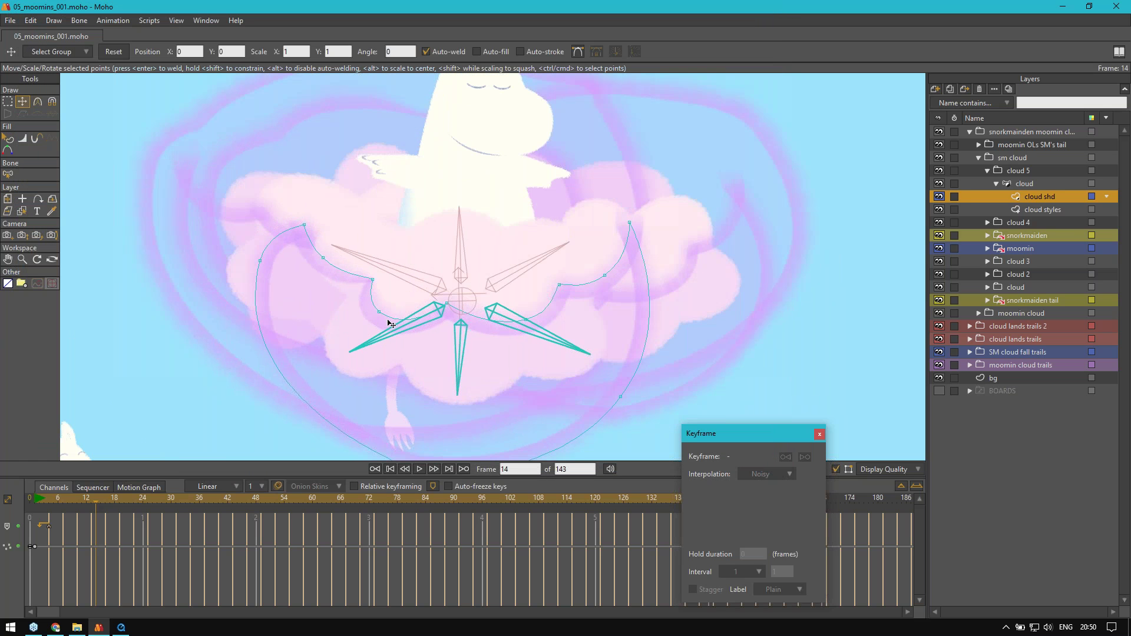
scroll(350, 368, down, 1)
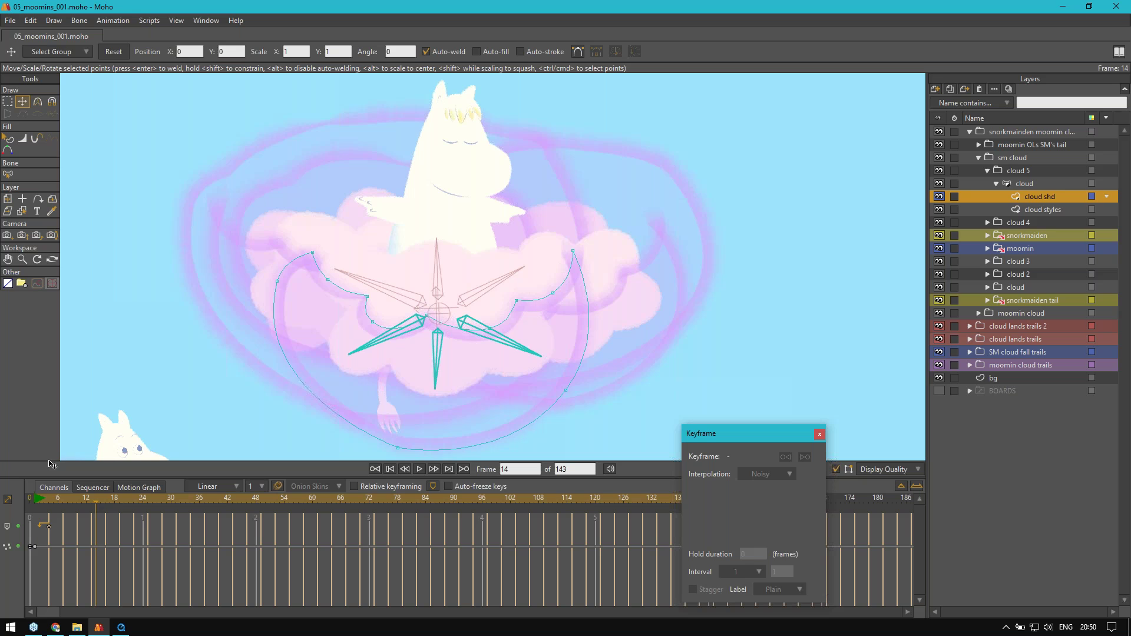
Step: Return to frame 1 and select the cloud bone layer inside the "cloud 5" group
click(36, 501)
scroll(423, 308, down, 4)
drag(411, 326, 437, 286)
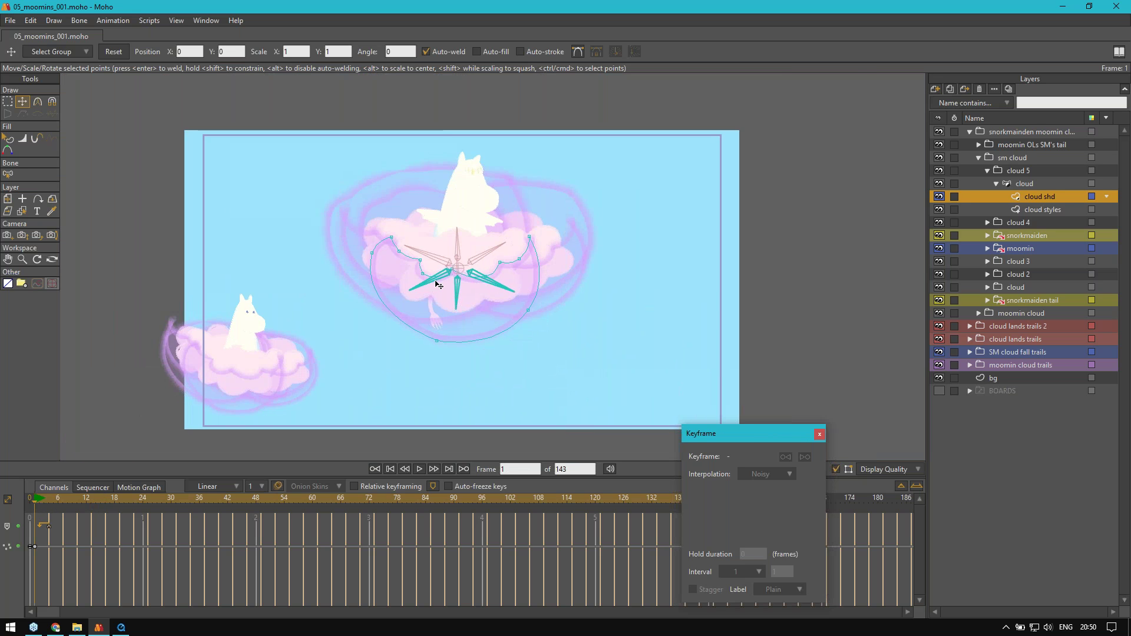
scroll(436, 285, up, 2)
click(1001, 181)
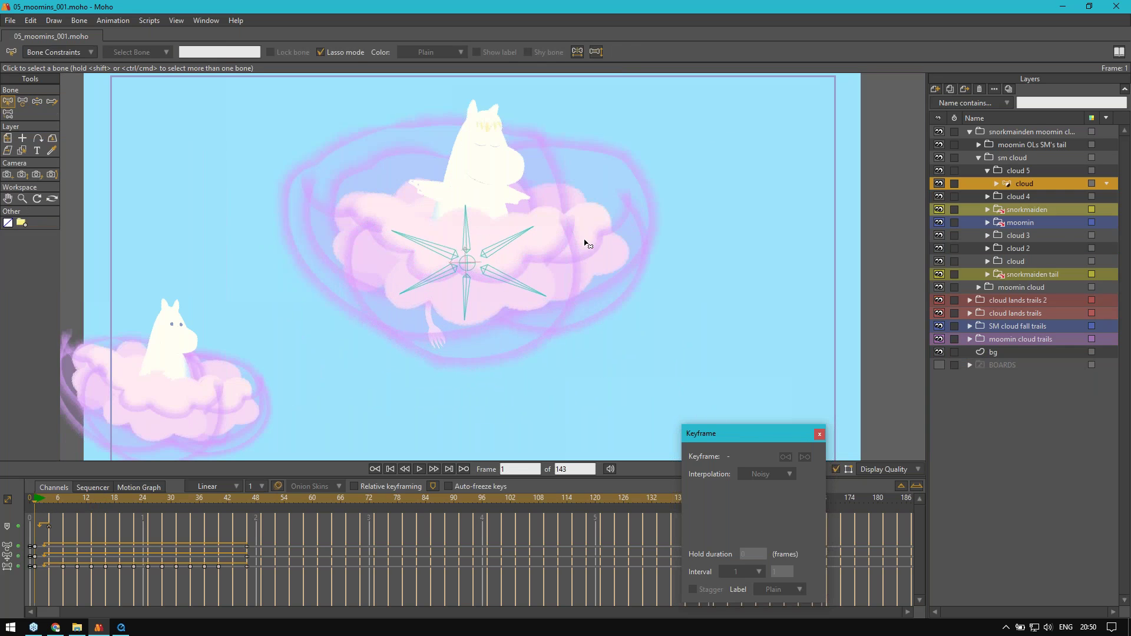
Step: Give the cloud layer inside "cloud 5" a blur radius of 10 and a noise value of 10
double_click(1023, 183)
drag(665, 94, 563, 117)
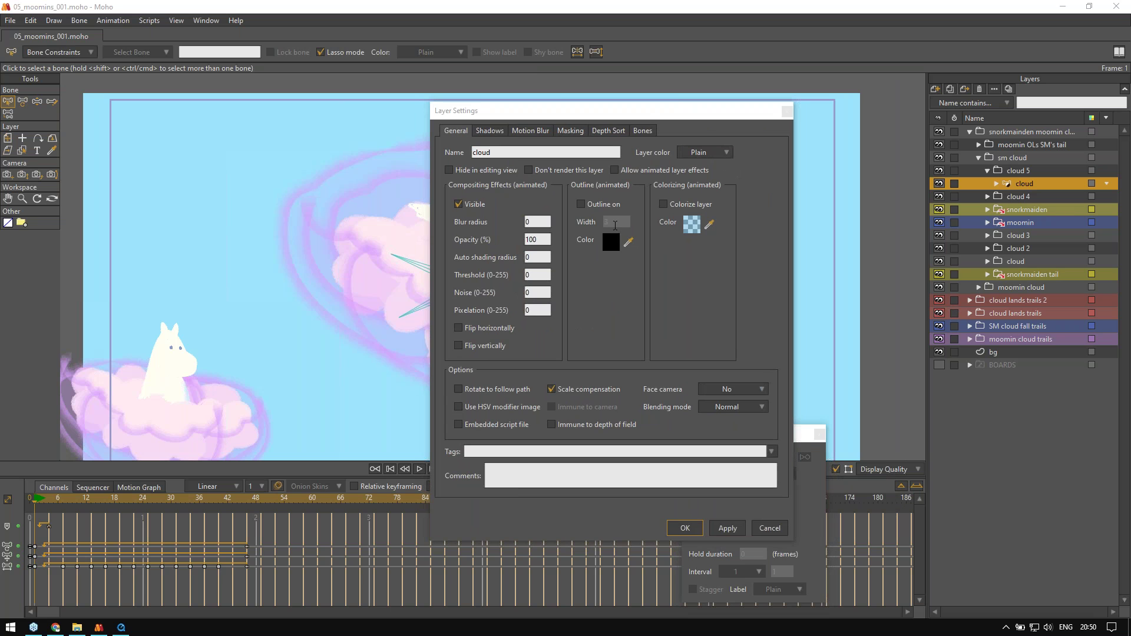
drag(648, 116, 758, 48)
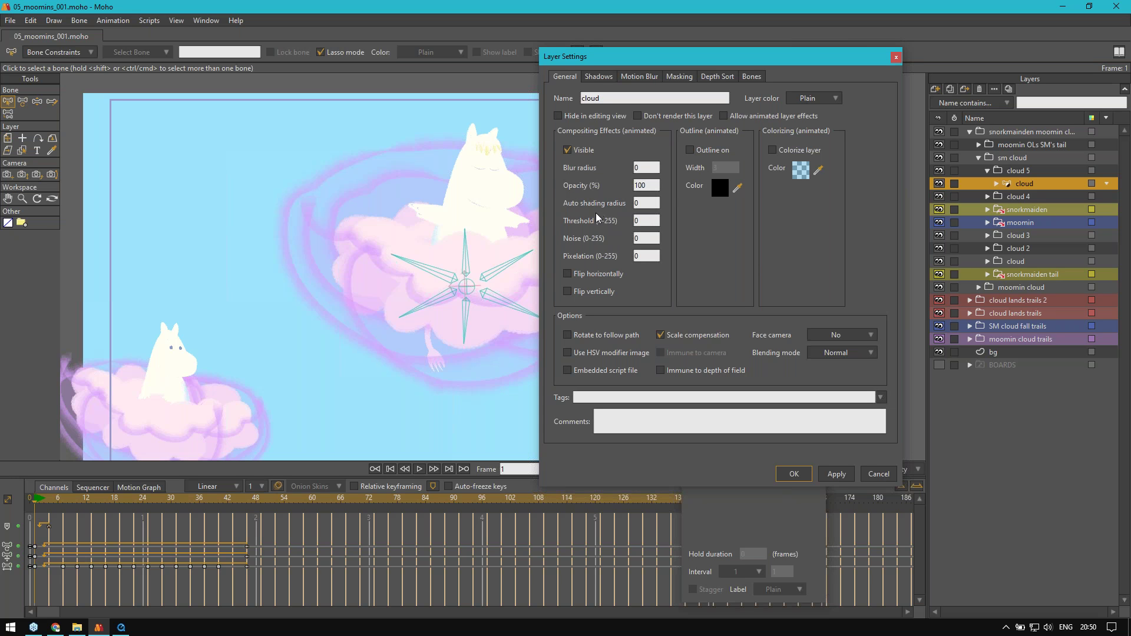
click(639, 168)
text(20)
click(639, 238)
key(Return)
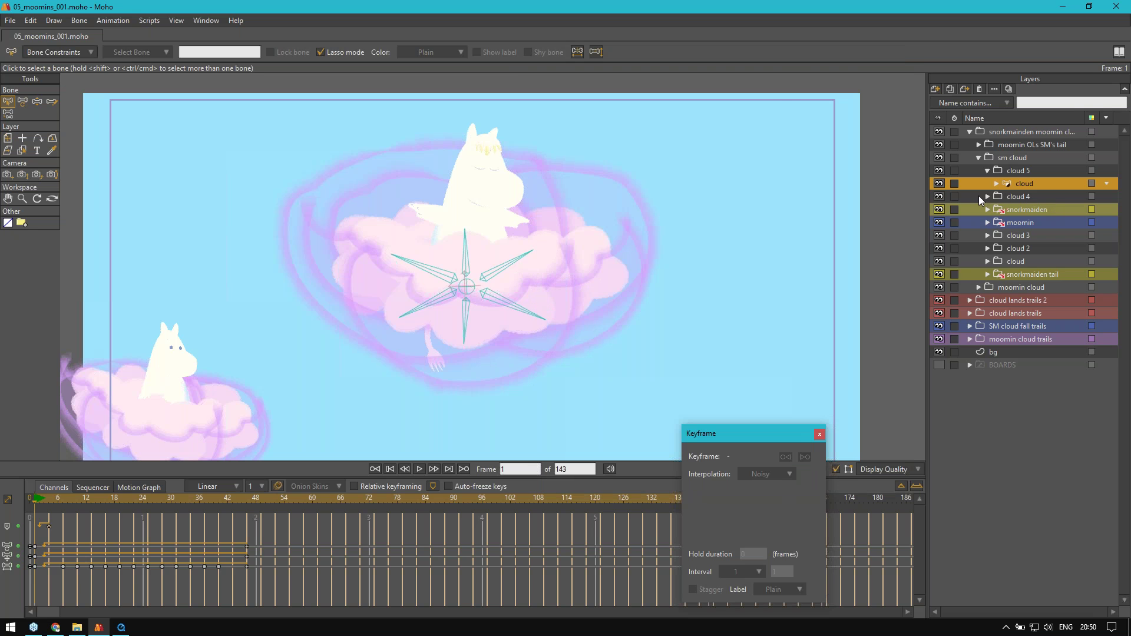
Step: Render frame 1 and enlarge the result to examine the blurred, noisy front cloud
key(ctrl+r)
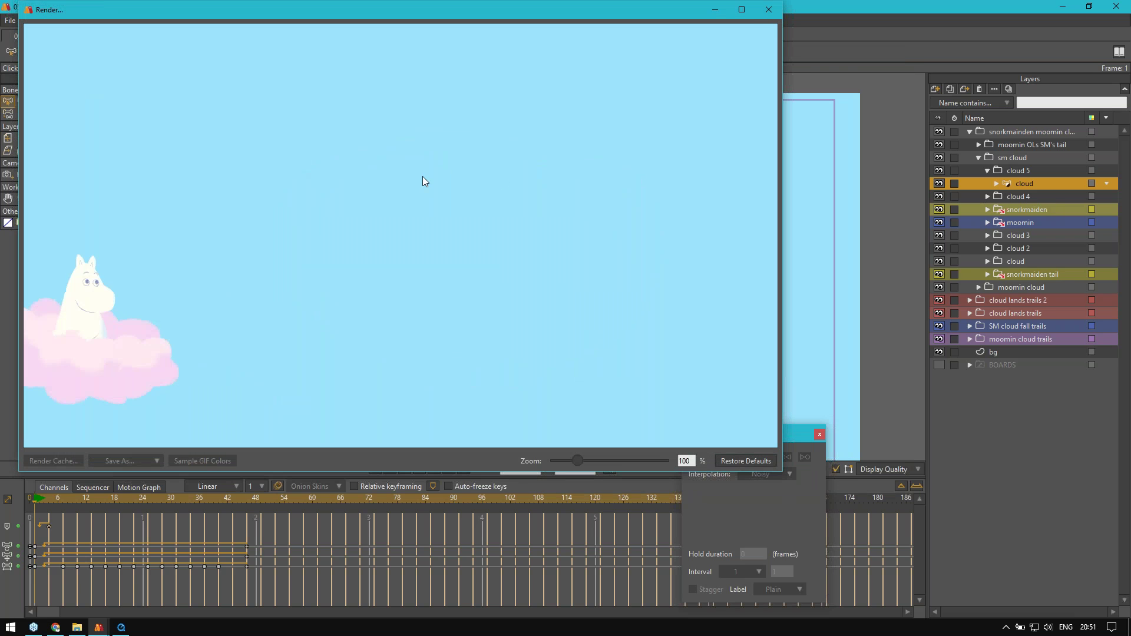
click(742, 10)
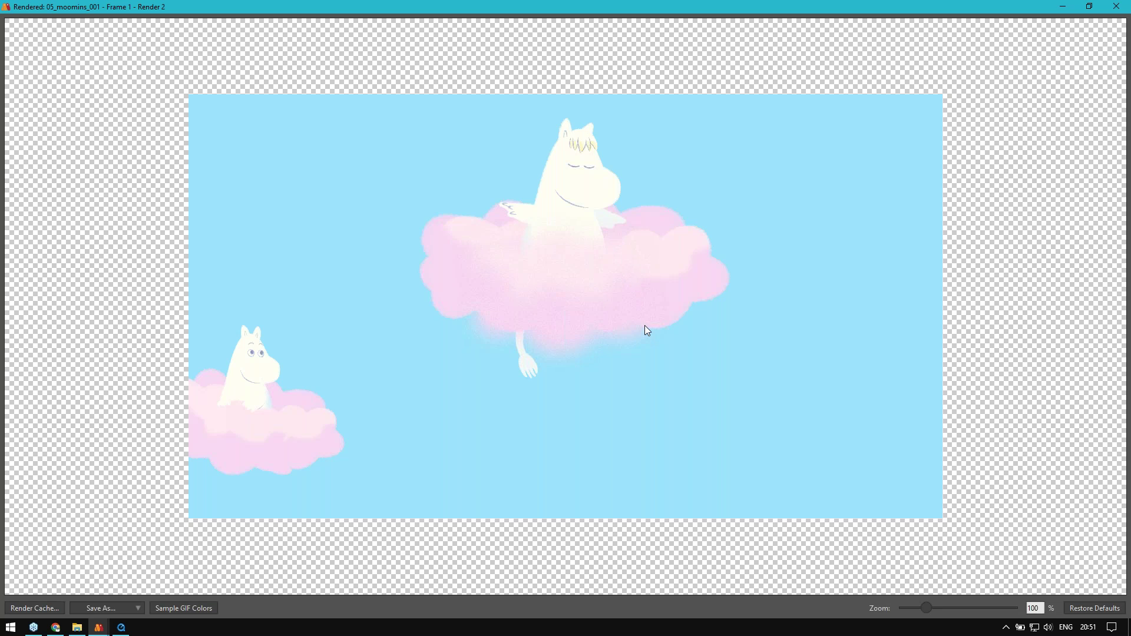
scroll(645, 330, up, 2)
scroll(641, 308, up, 3)
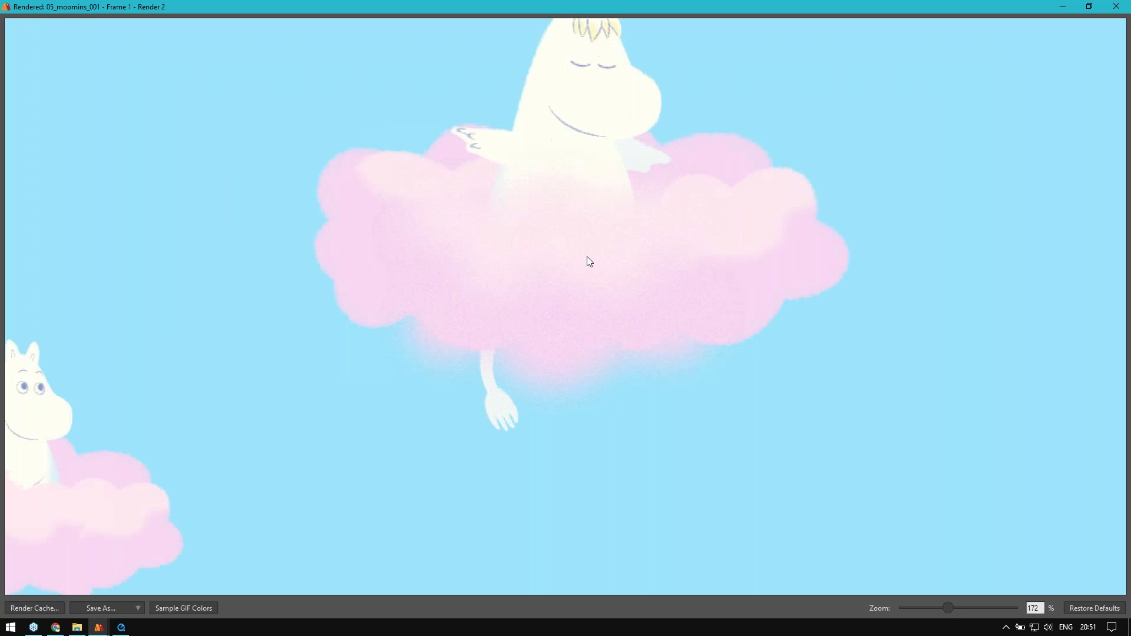
click(1071, 609)
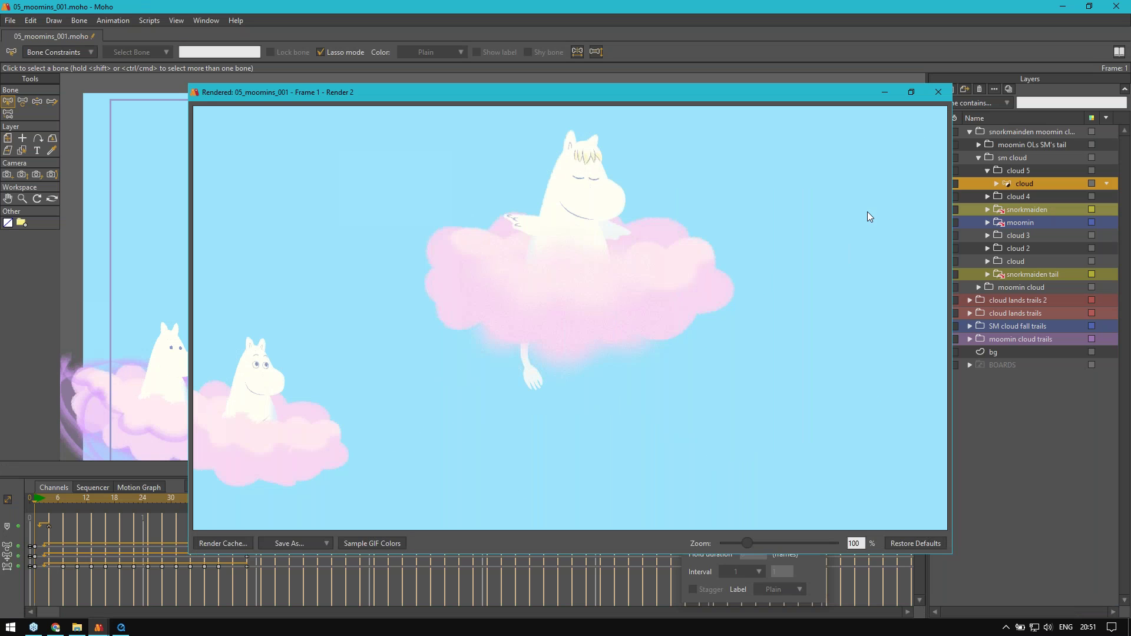
click(942, 93)
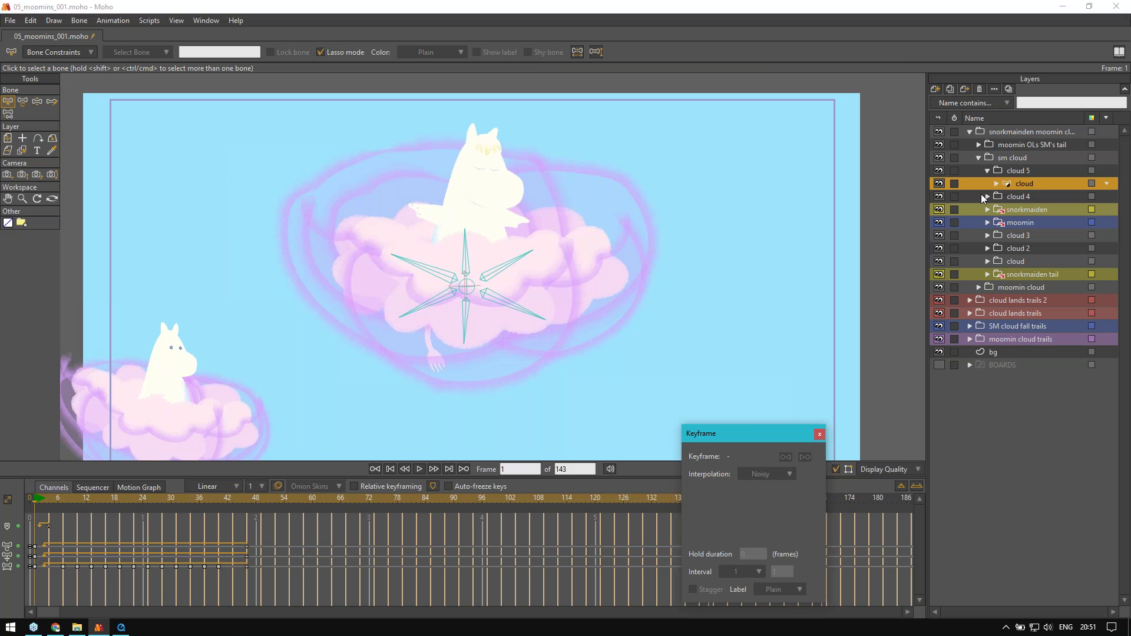
Step: Reduce the noise of the cloud layer inside "cloud 5" to 5
double_click(984, 185)
drag(778, 68, 801, 92)
key(Tab)
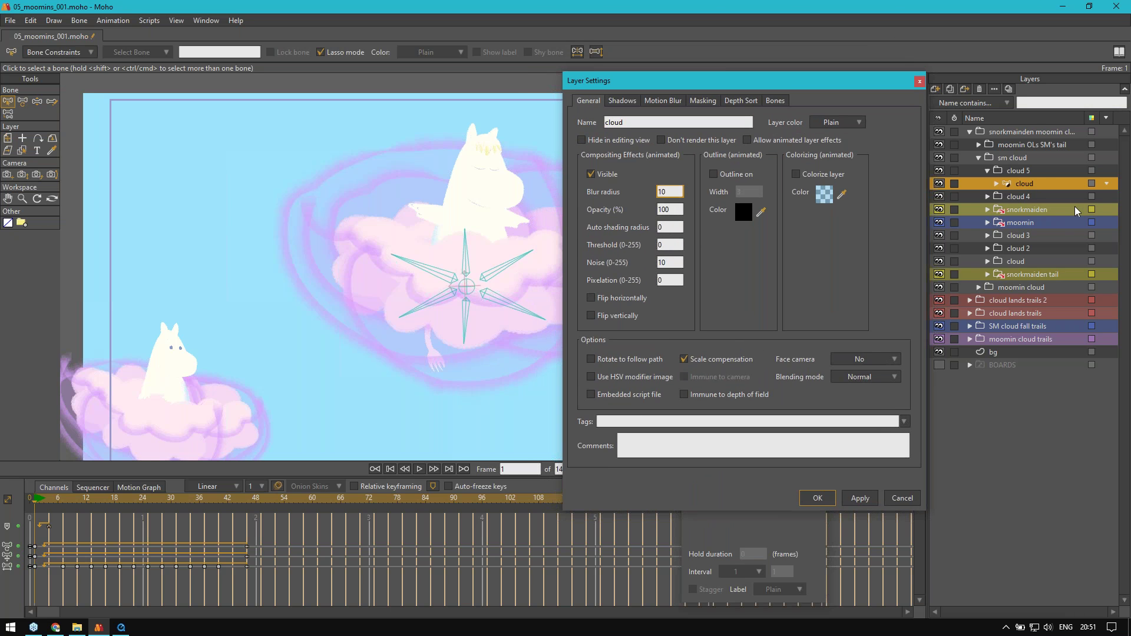
click(671, 263)
text(5)
key(Return)
Step: Render frame 1 again at full window size to check the softer noise on the cloud
key(ctrl+r)
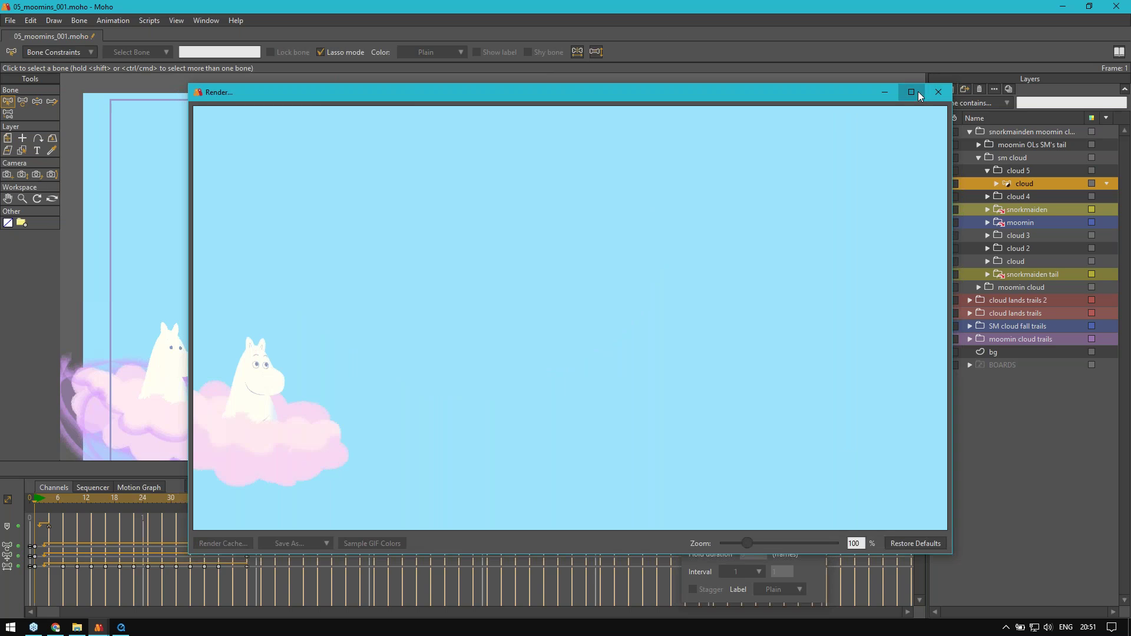
click(912, 92)
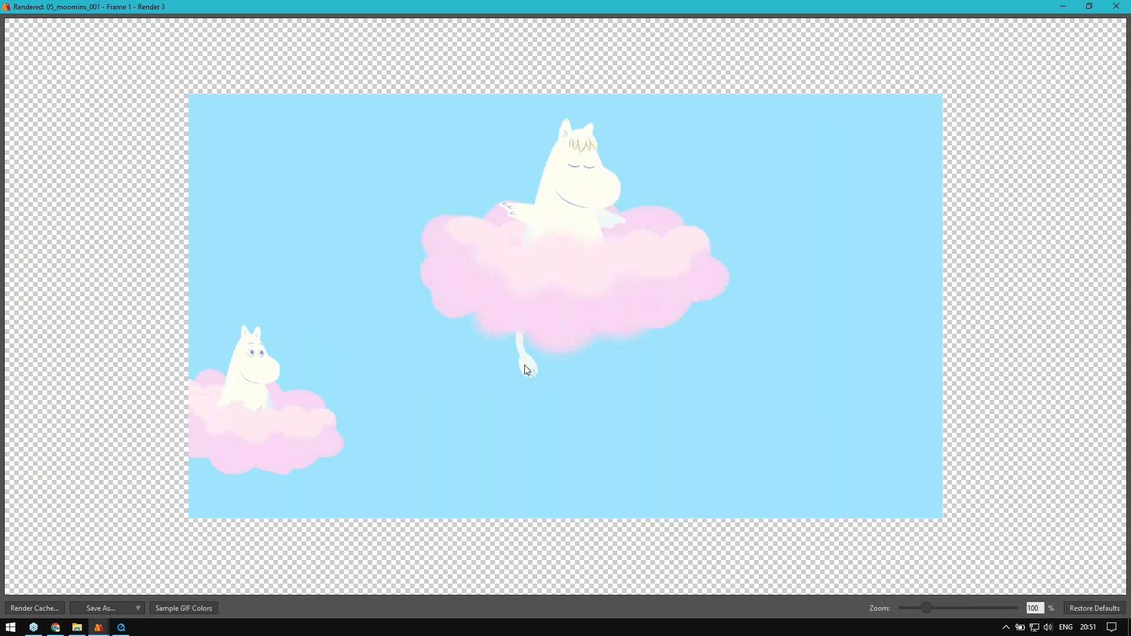
click(1116, 7)
Step: Set the cloud layer's blur radius back to 0 and reset its noise
double_click(1021, 185)
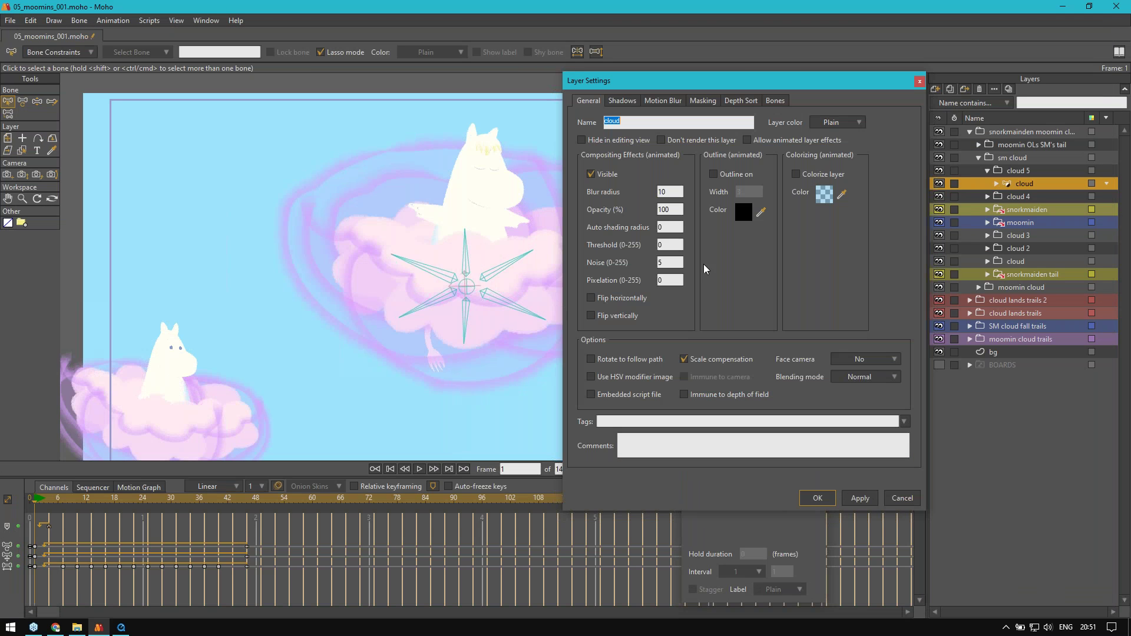
click(673, 191)
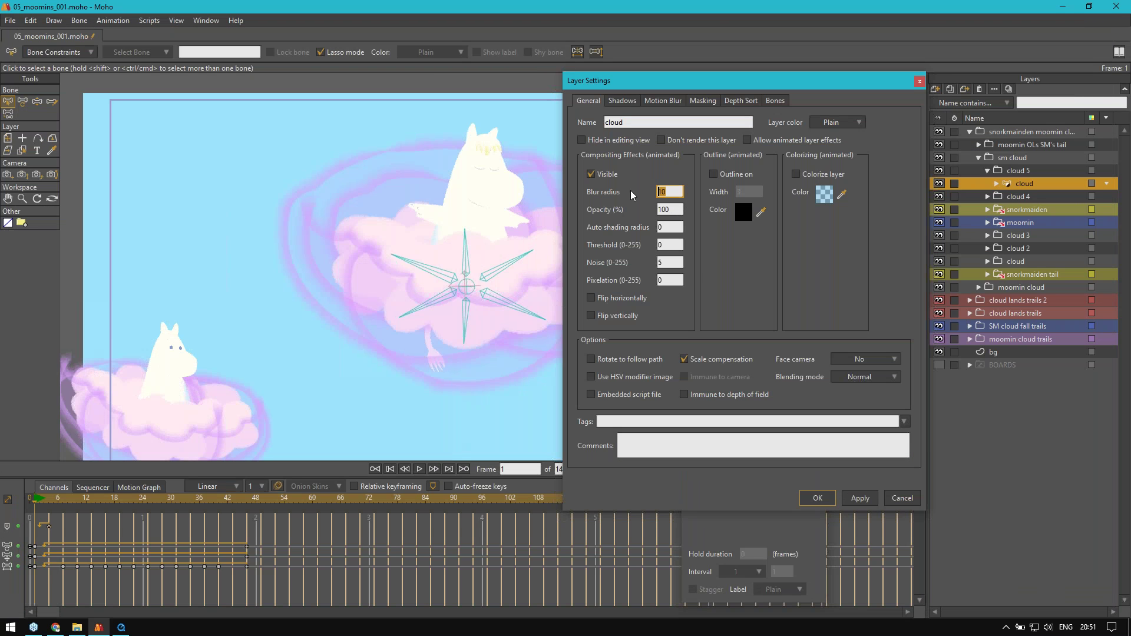
text(0)
click(669, 262)
drag(720, 85, 705, 82)
click(802, 496)
Step: Look through the cloud layer's motion blur, masking, shadow and depth sorting settings
scroll(432, 336, down, 2)
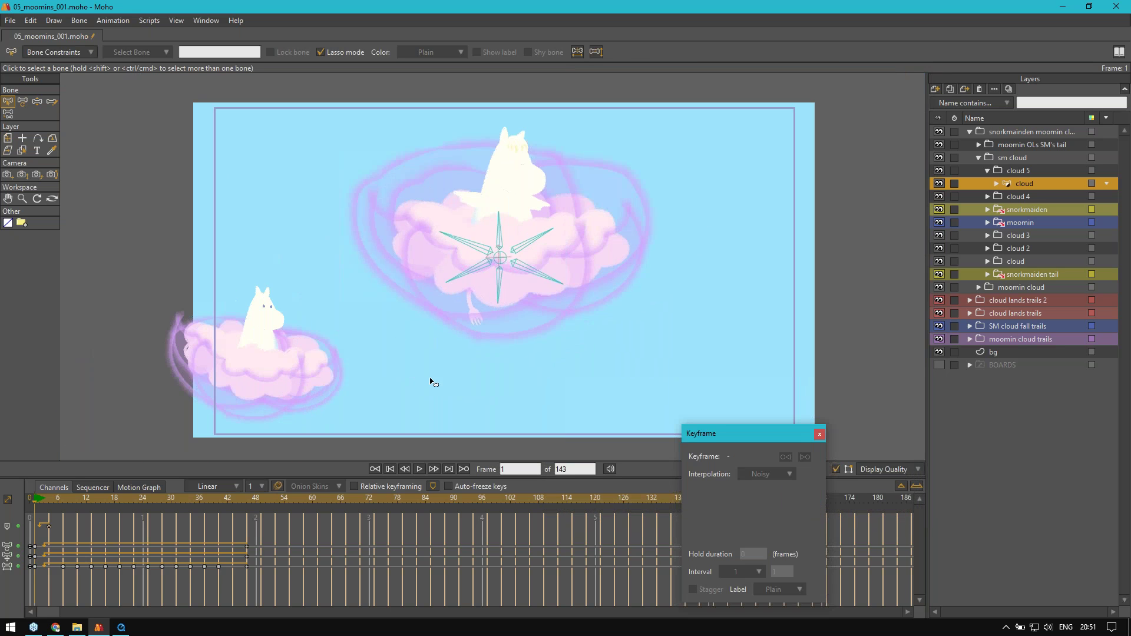
scroll(271, 314, up, 4)
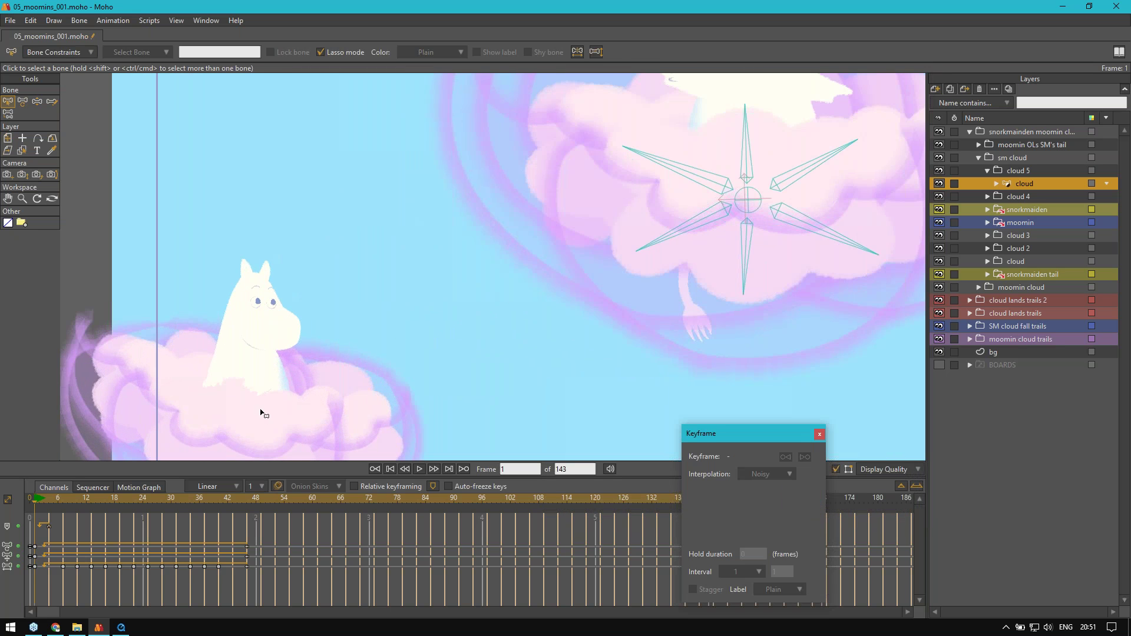
scroll(254, 352, down, 1)
drag(450, 275, 402, 275)
scroll(402, 275, down, 1)
double_click(1021, 182)
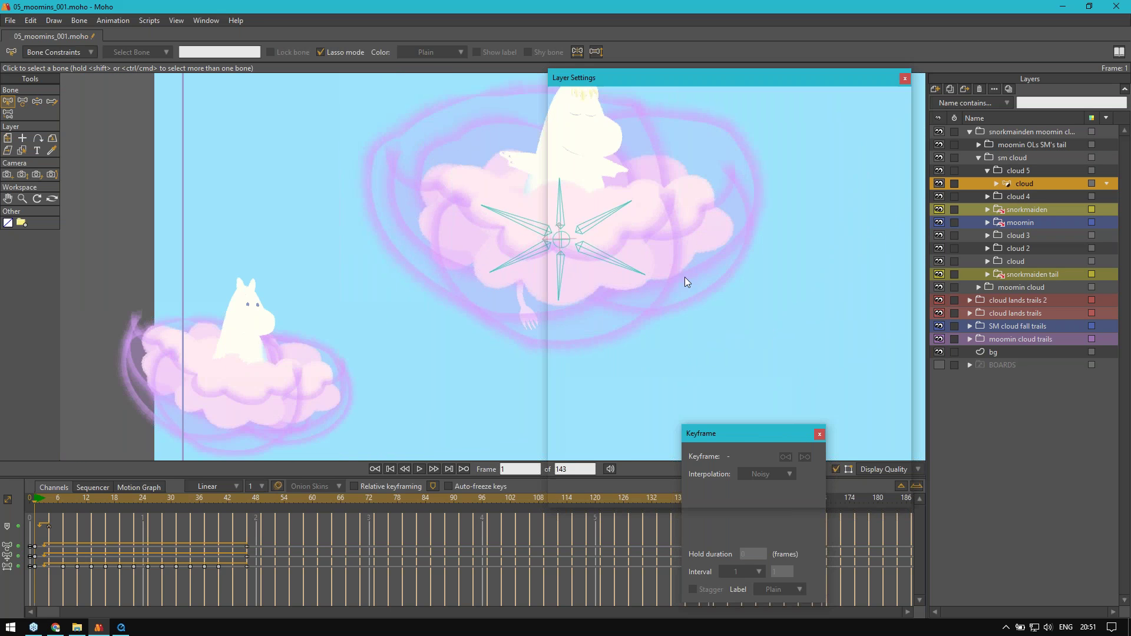
click(660, 98)
click(692, 98)
click(613, 98)
click(726, 98)
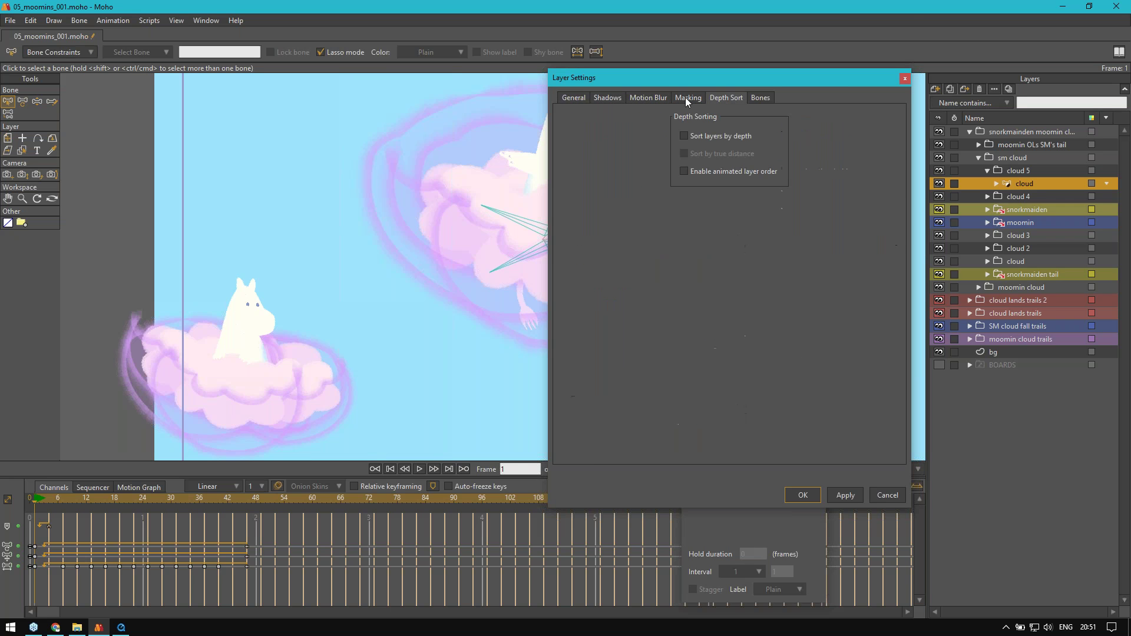
click(905, 78)
Step: Select the moomin's "brows" vector layer and enable noisy outlines in its vector settings
scroll(285, 282, up, 6)
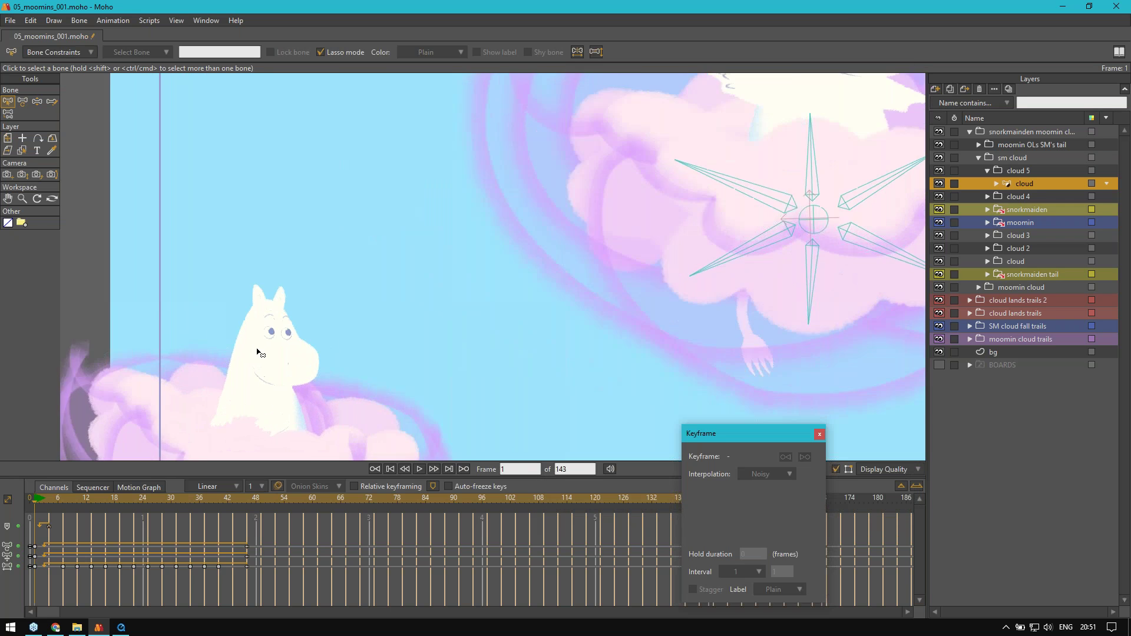
scroll(285, 282, up, 3)
ctrl+alt+click(273, 303)
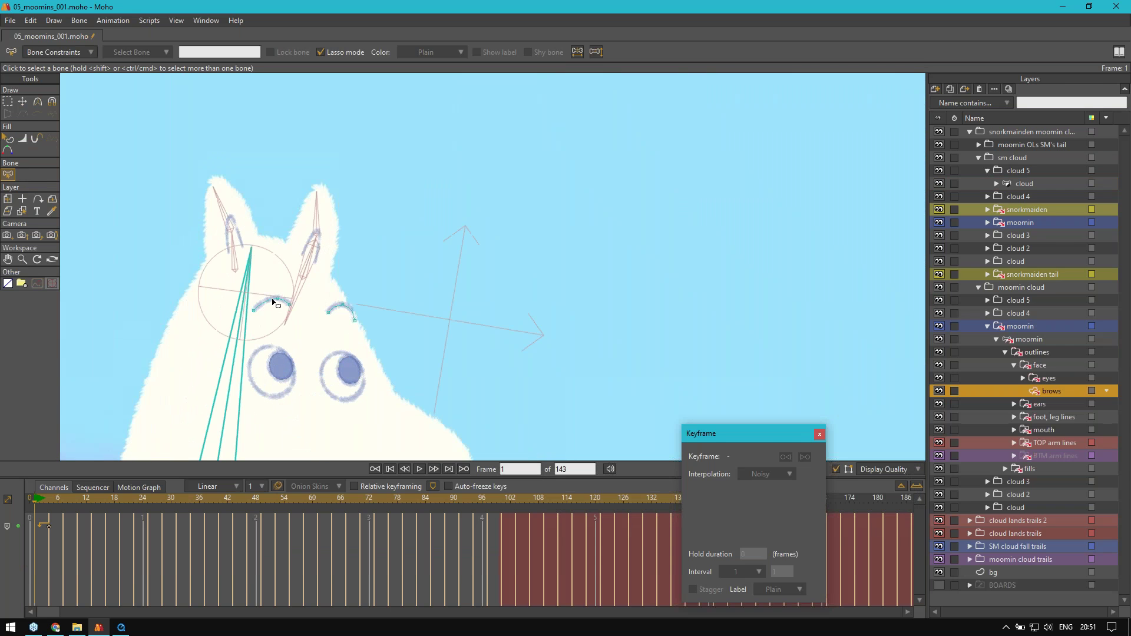
double_click(1060, 389)
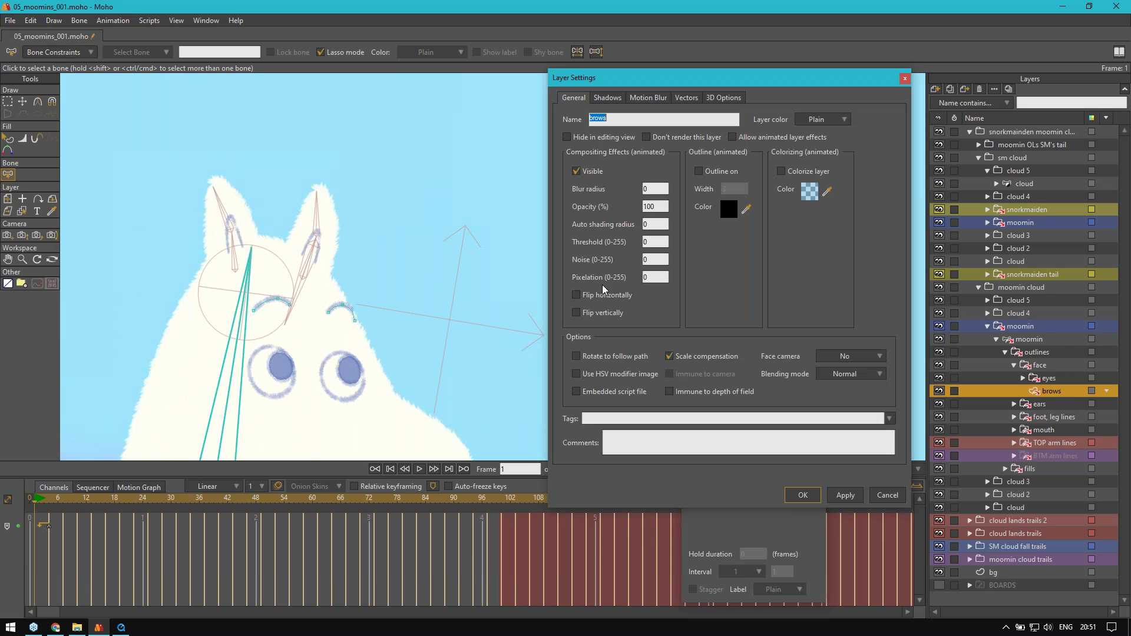
click(687, 98)
drag(773, 83, 760, 89)
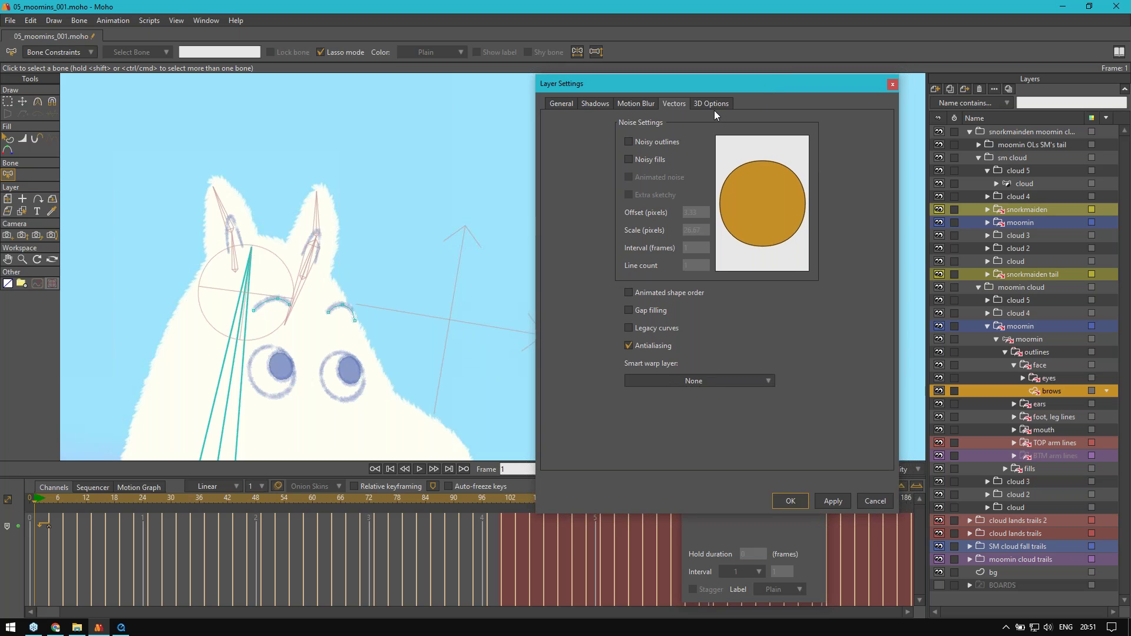
click(642, 143)
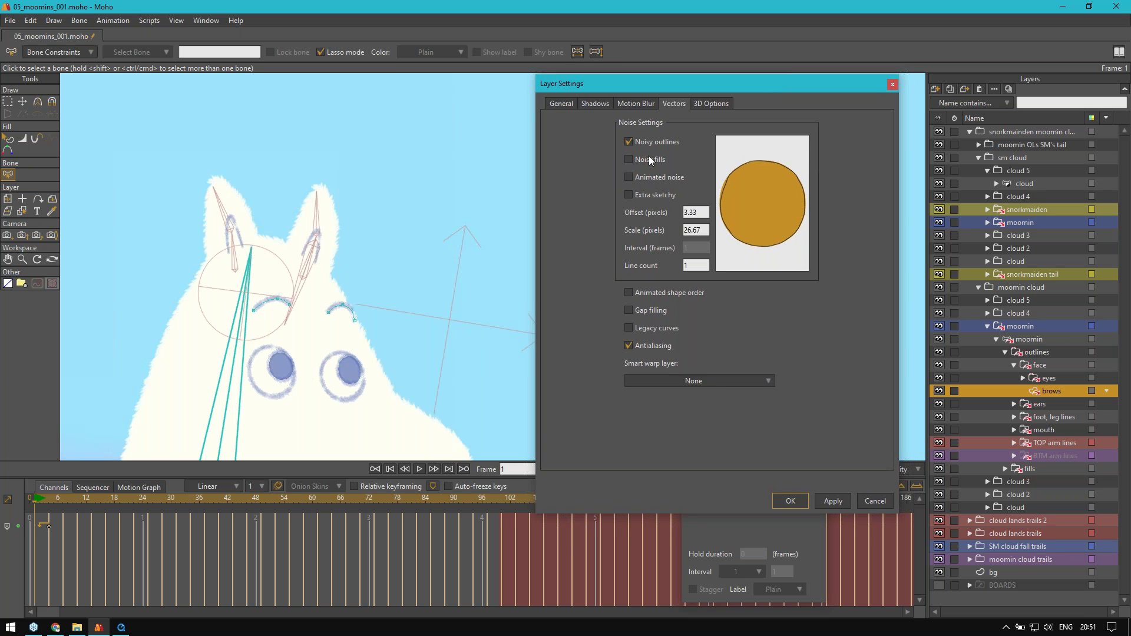
Step: Set the brows' noise offset to 5 pixels and the line count to 5
click(695, 212)
text(5)
click(696, 268)
text(5)
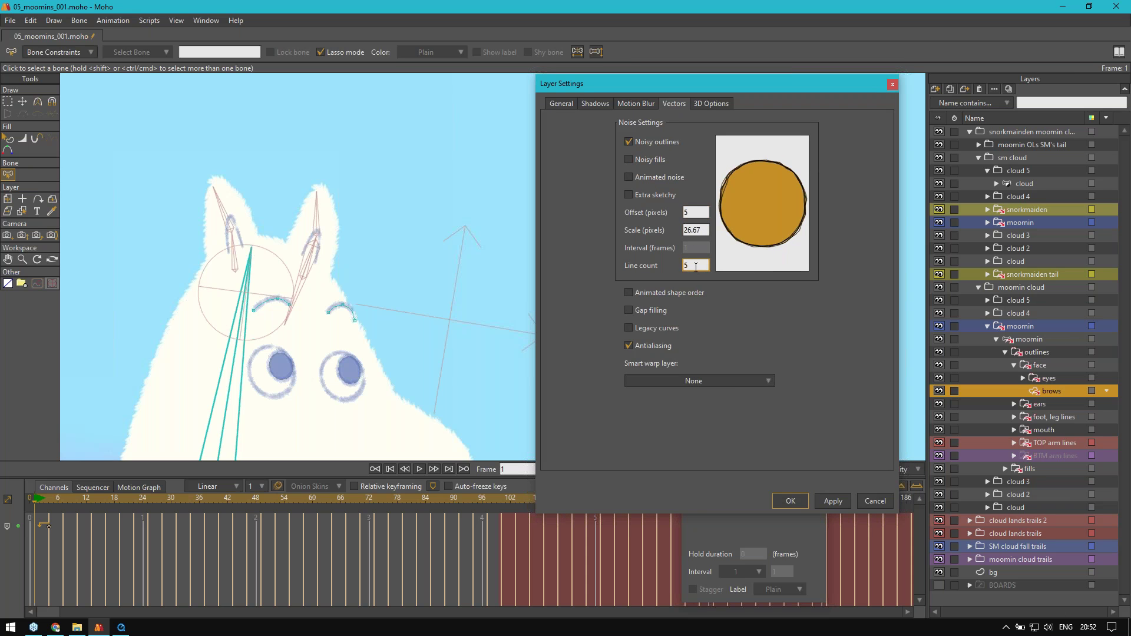
Step: Turn on animated noise for the brows layer's outlines
click(656, 159)
click(655, 178)
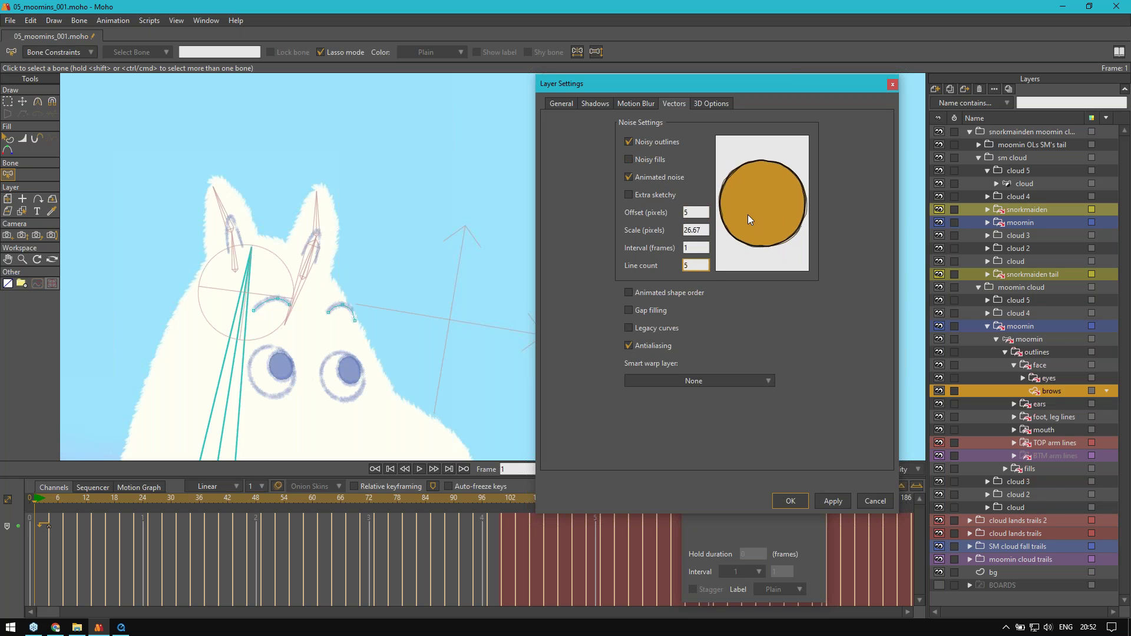
drag(773, 86, 639, 119)
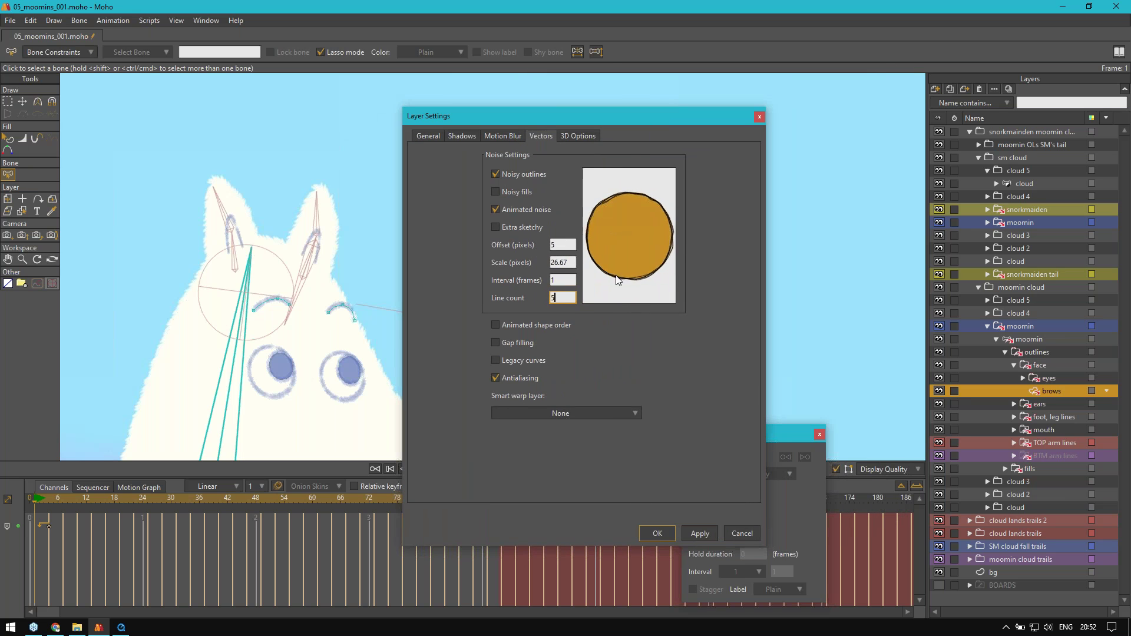
Step: Set the brows' line count to 10 and the noise offset to 12 pixels, leave extra sketchy off, and apply the settings
key(BackSpace)
text(10)
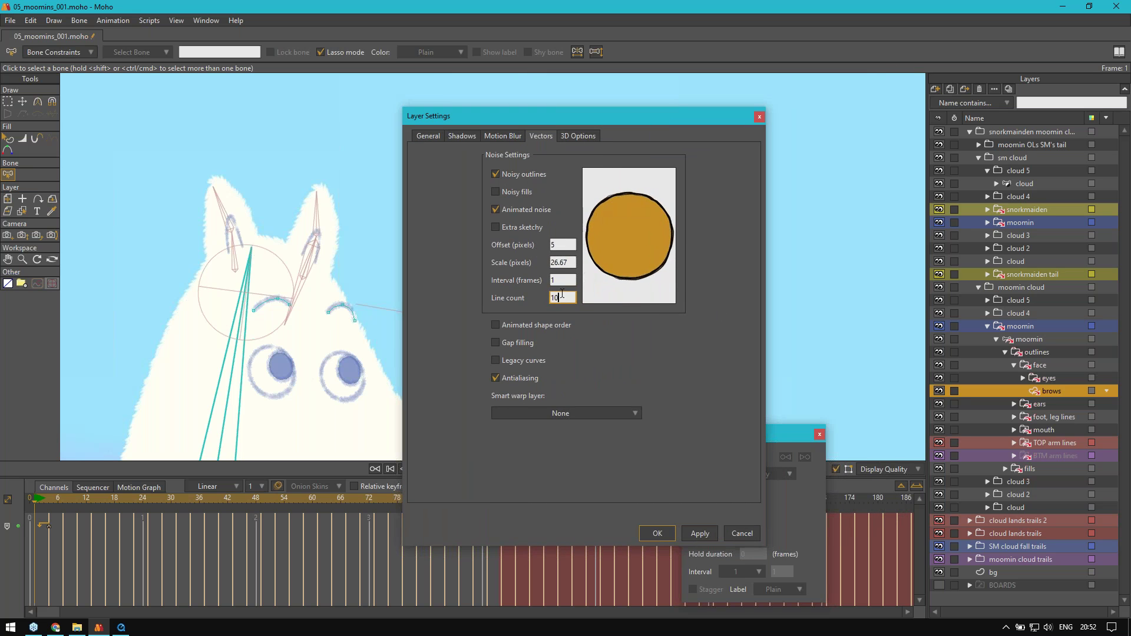
click(560, 247)
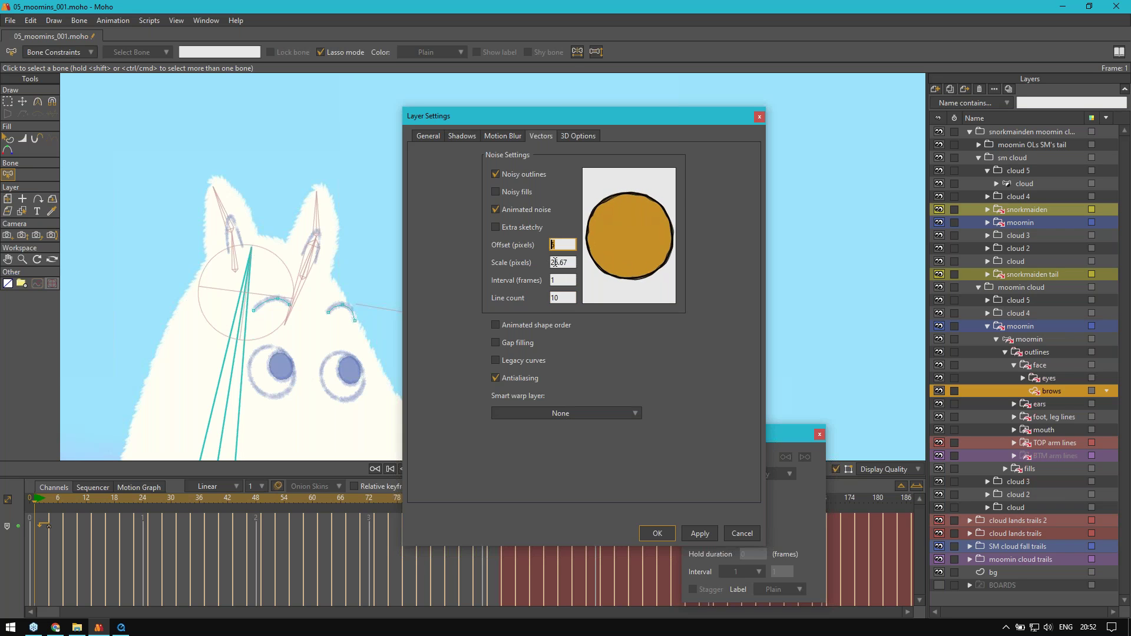
text(15)
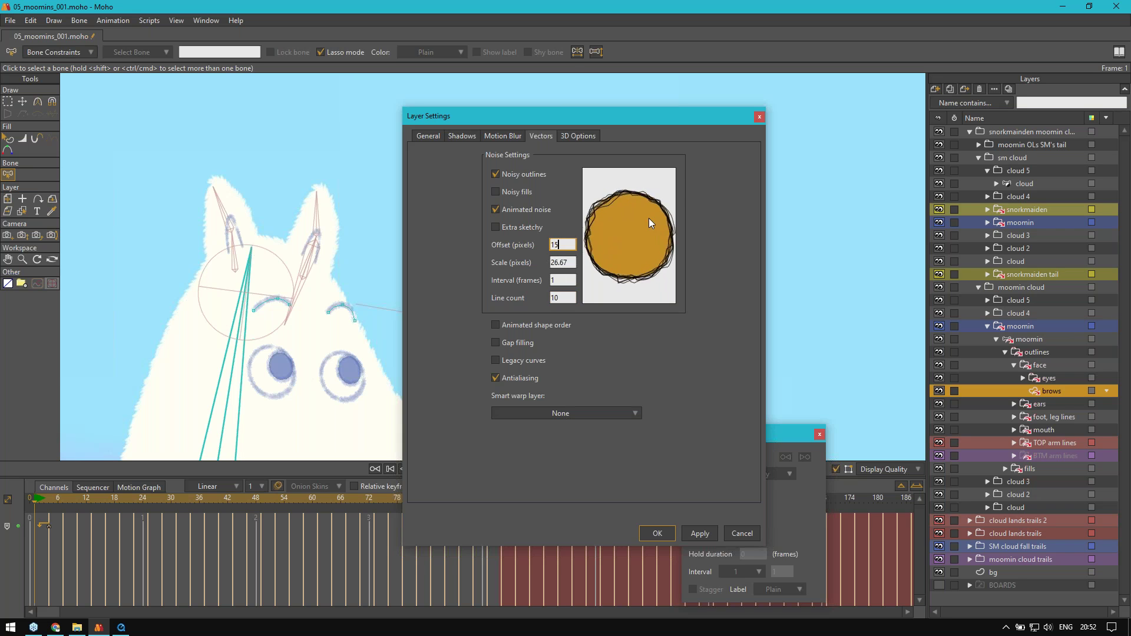
key(Return)
text(12)
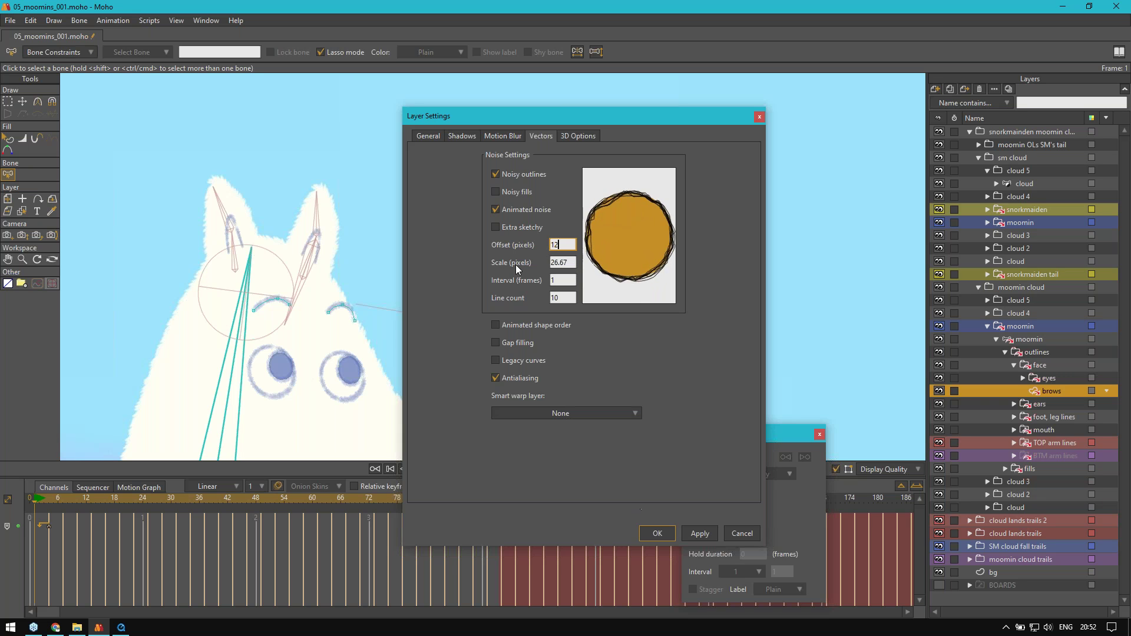
click(514, 226)
click(511, 229)
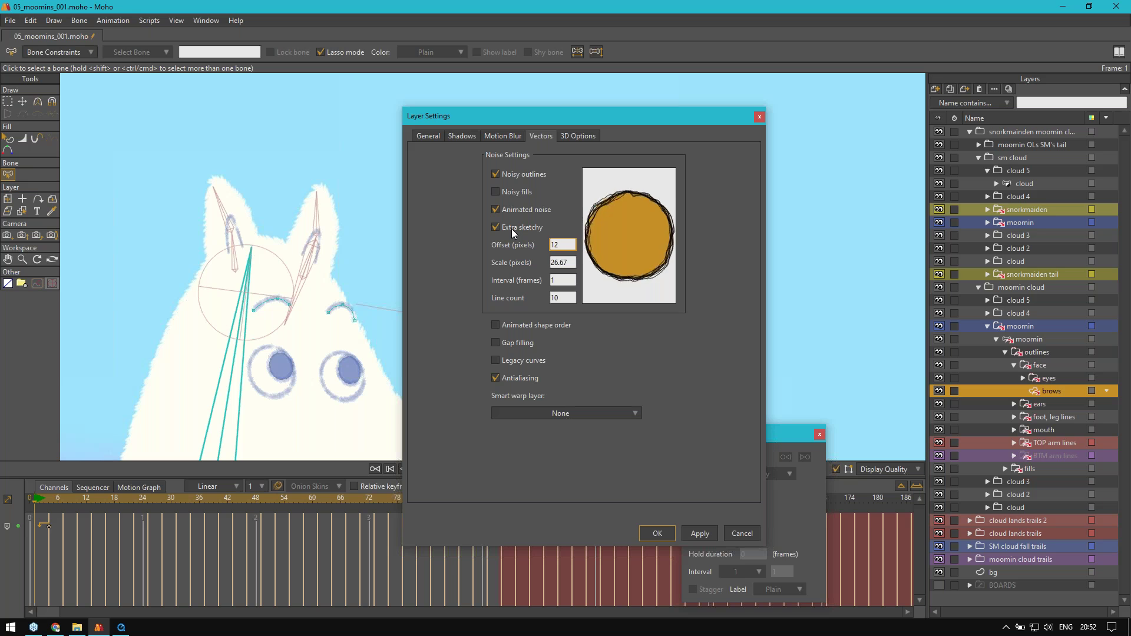
click(657, 532)
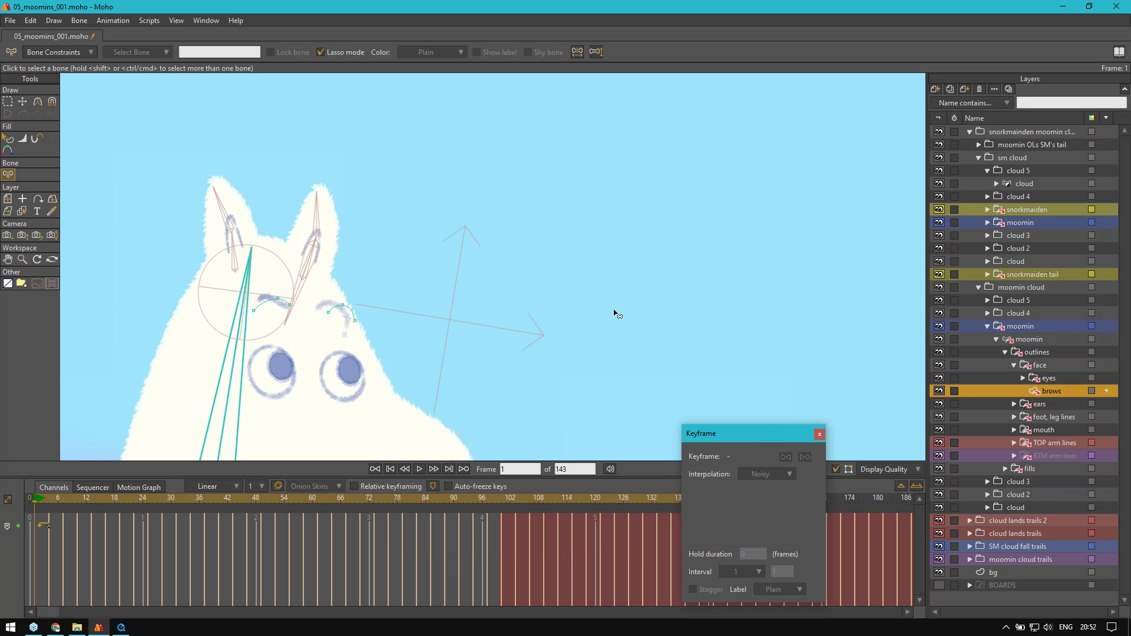
Step: Render the current frame and examine the noisy outlines on the moomin's brows
key(ctrl+r)
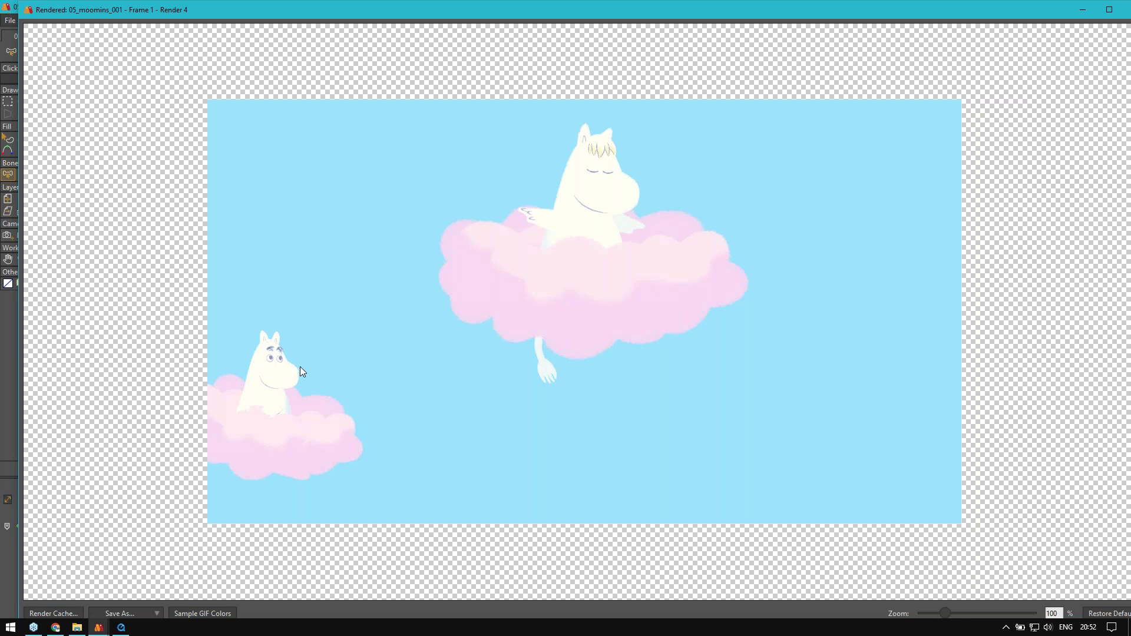
scroll(300, 368, up, 2)
key(Escape)
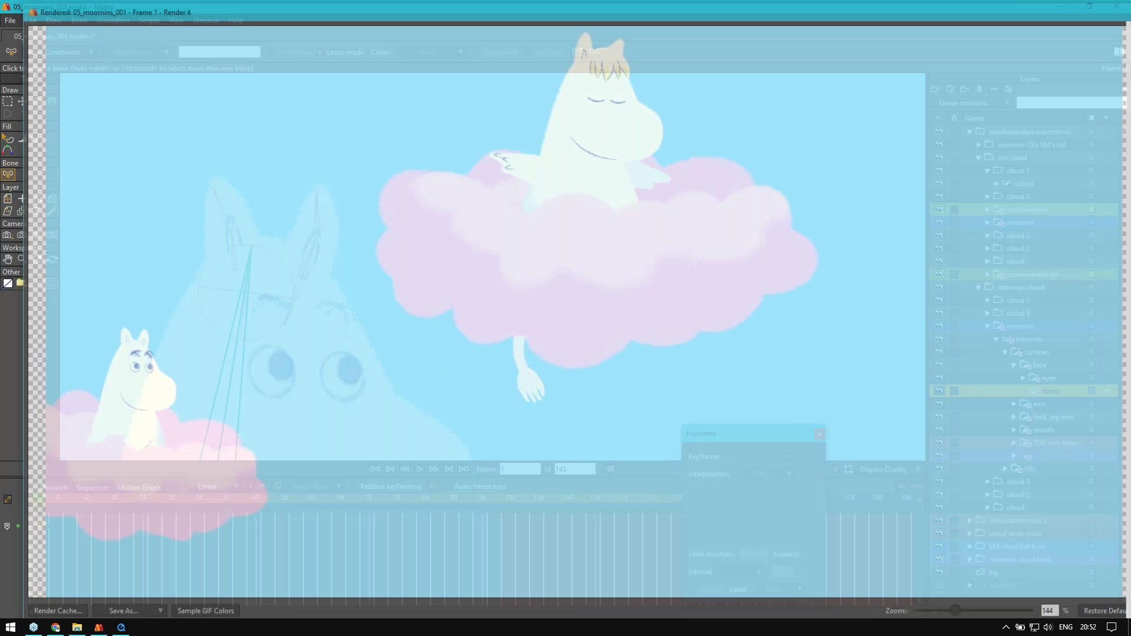
scroll(386, 366, down, 5)
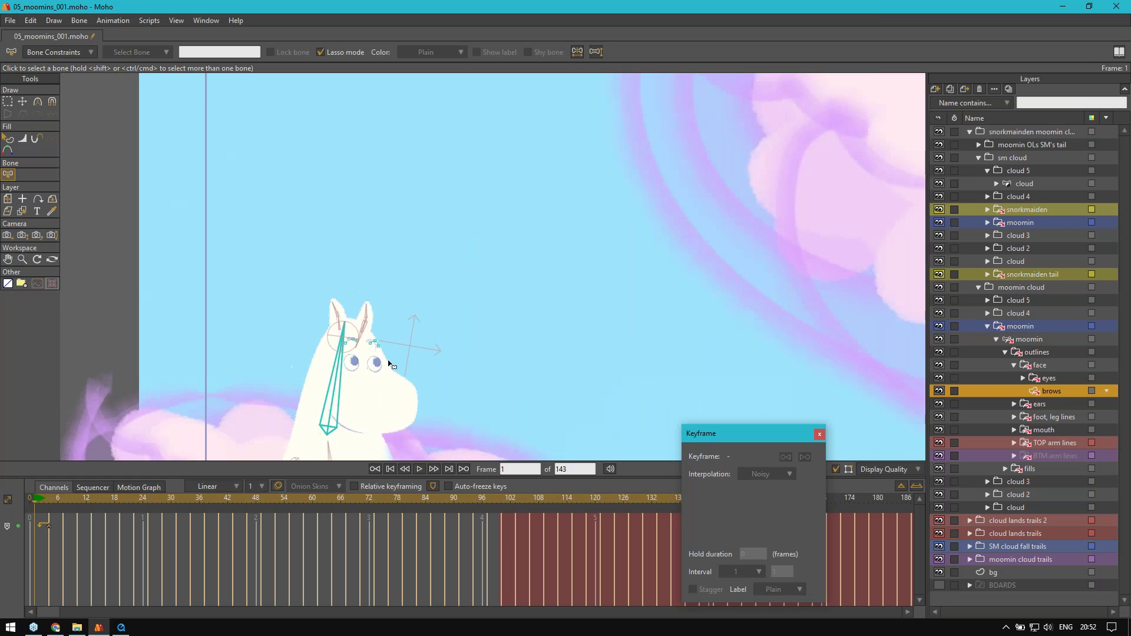
scroll(356, 356, down, 2)
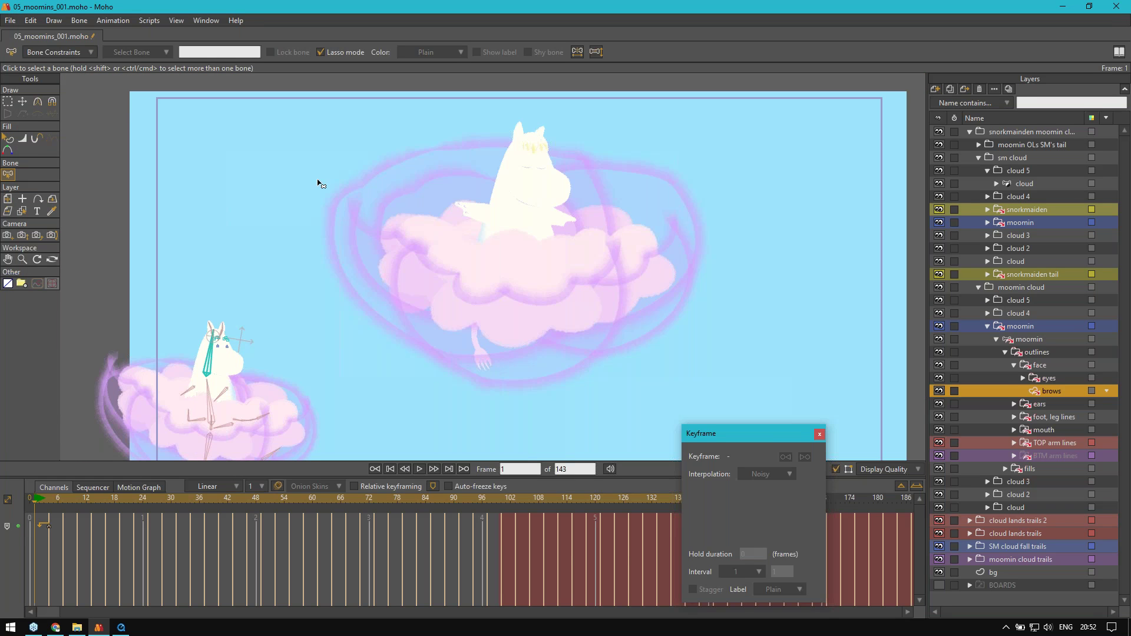
Step: Set the brows layer's outline line count to 5 in its vector settings
double_click(1051, 391)
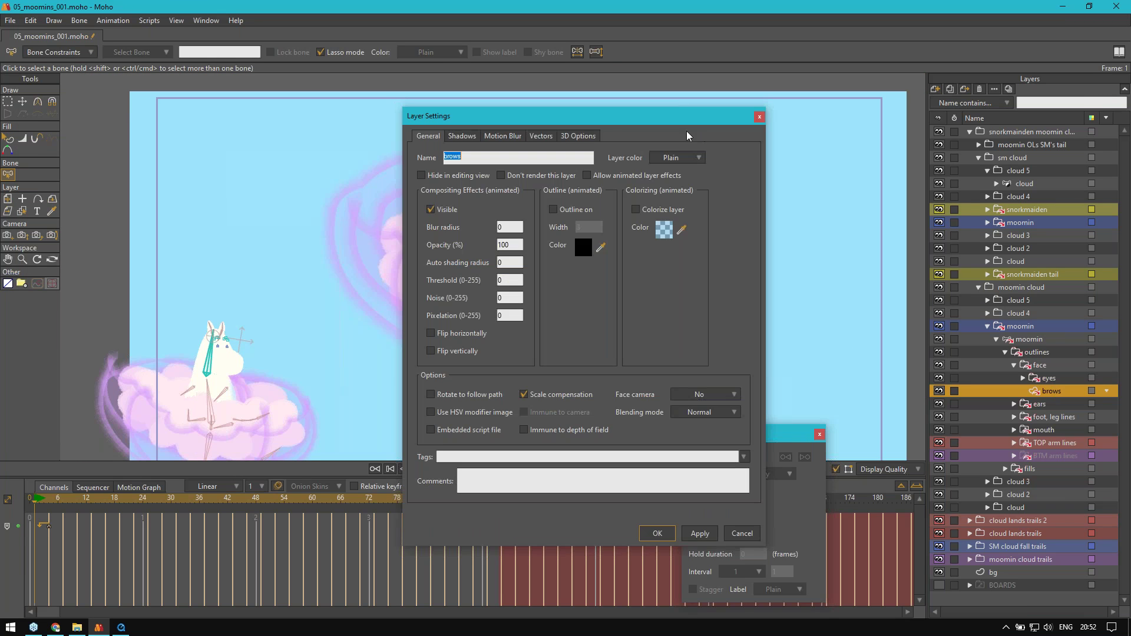
click(552, 137)
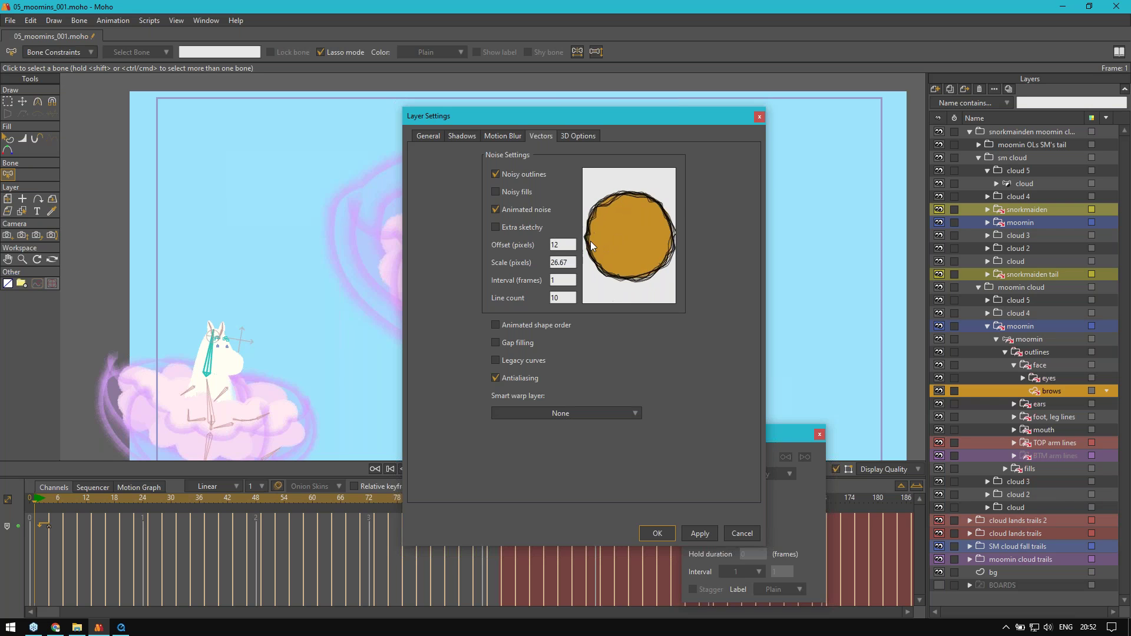
double_click(563, 298)
text(5)
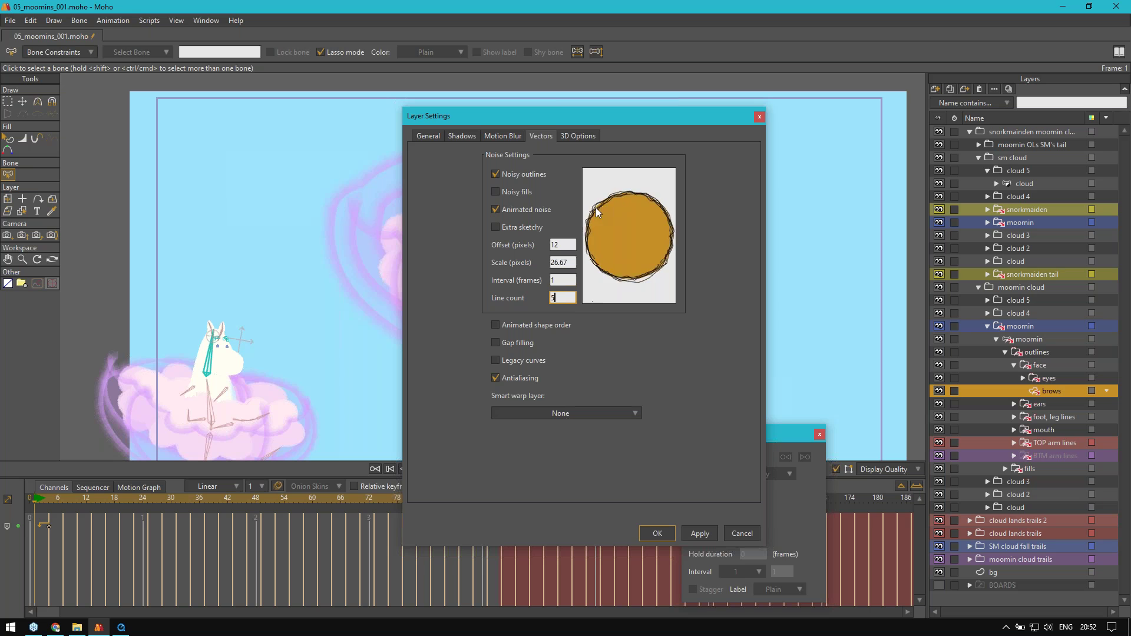
click(657, 534)
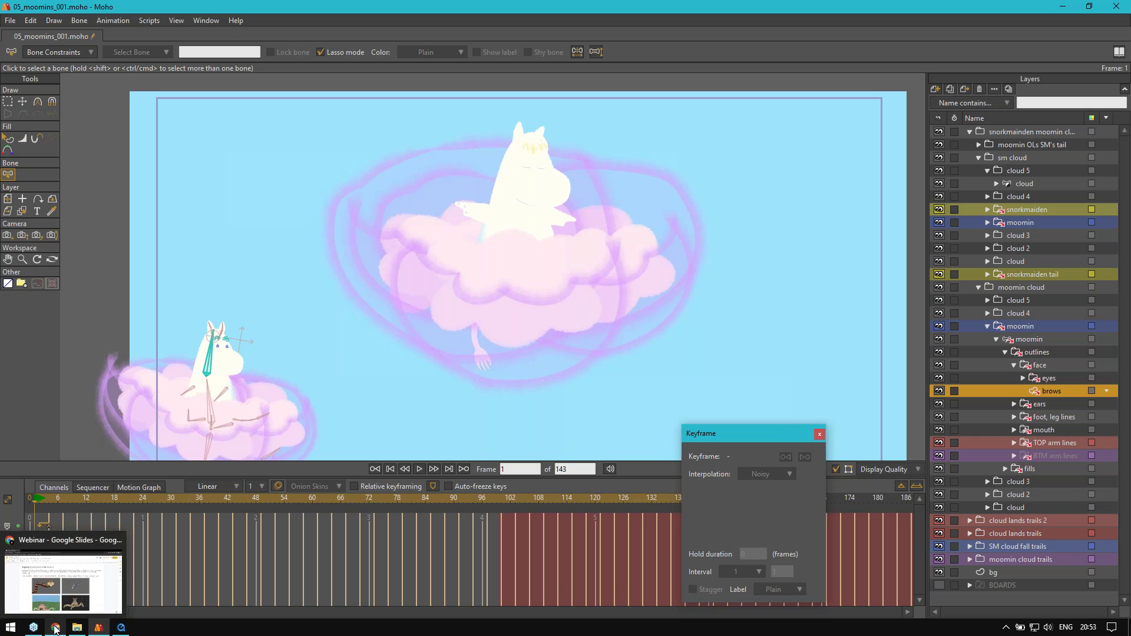
Step: Switch to Google Slides, show the "Animation, Effects: Assisting 2D Pipelines" slide and select its glowing strokes image
click(55, 628)
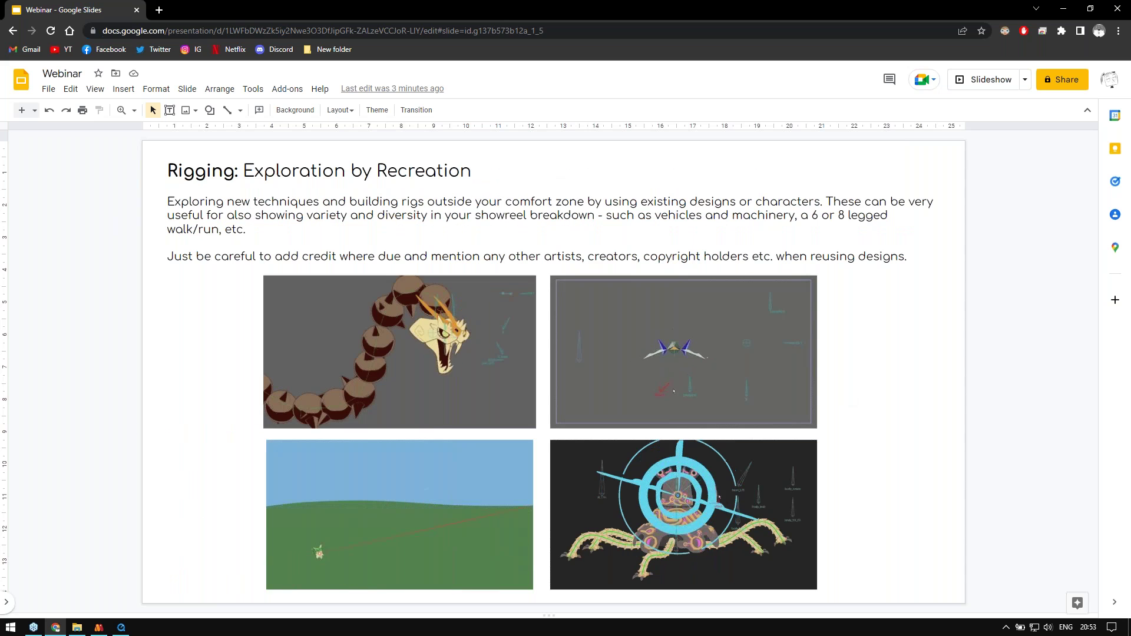
key(Down)
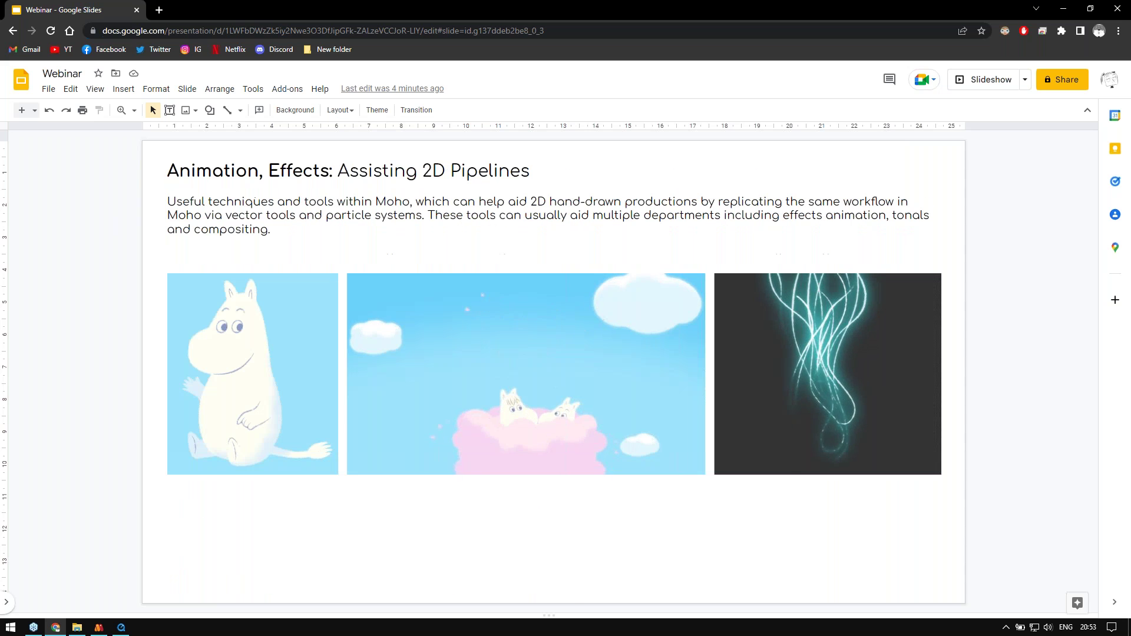
click(772, 463)
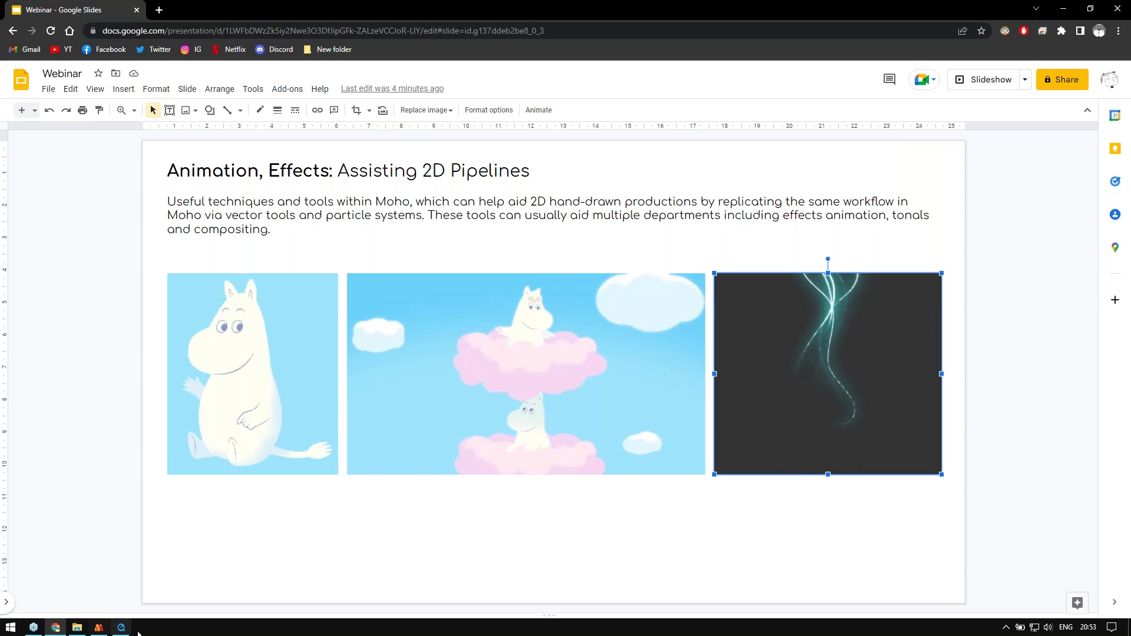
Step: Switch back to Moho and close the 05_moomins_001.moho project
click(99, 627)
key(ctrl+w)
click(630, 241)
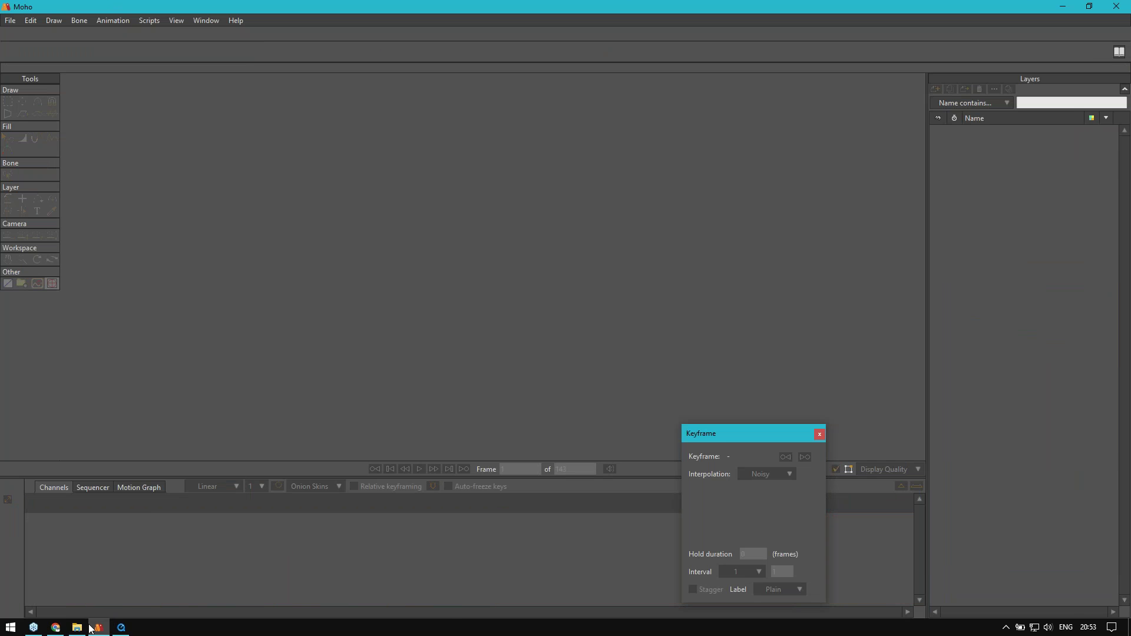
Step: Open the 06_effects_001 project from the WEBINAR folder in Moho
click(78, 627)
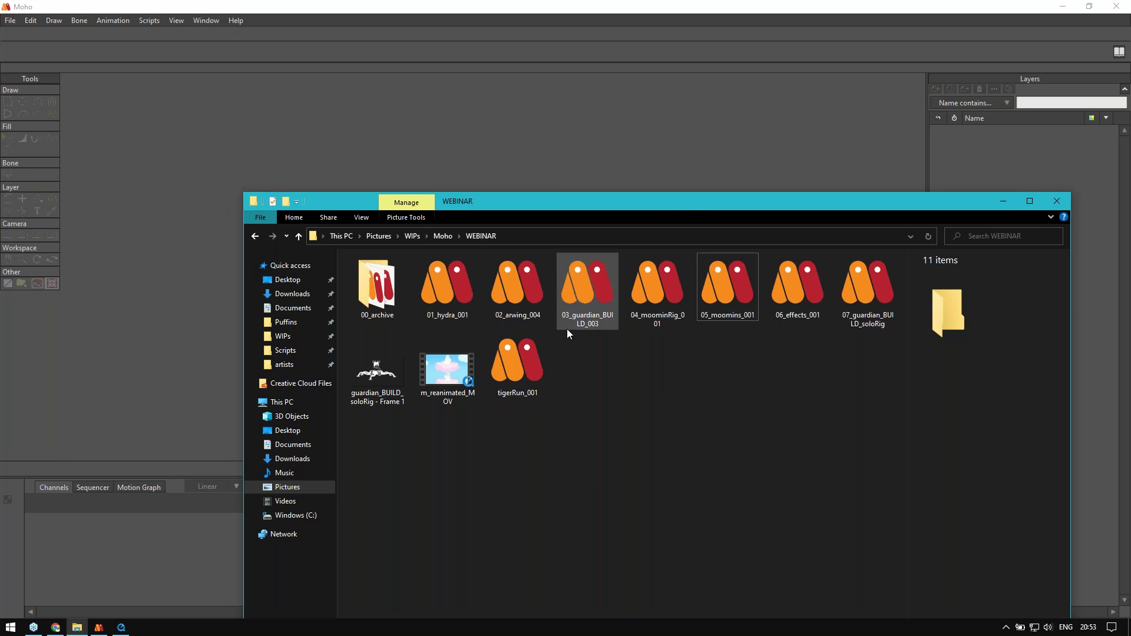
drag(684, 204, 766, 112)
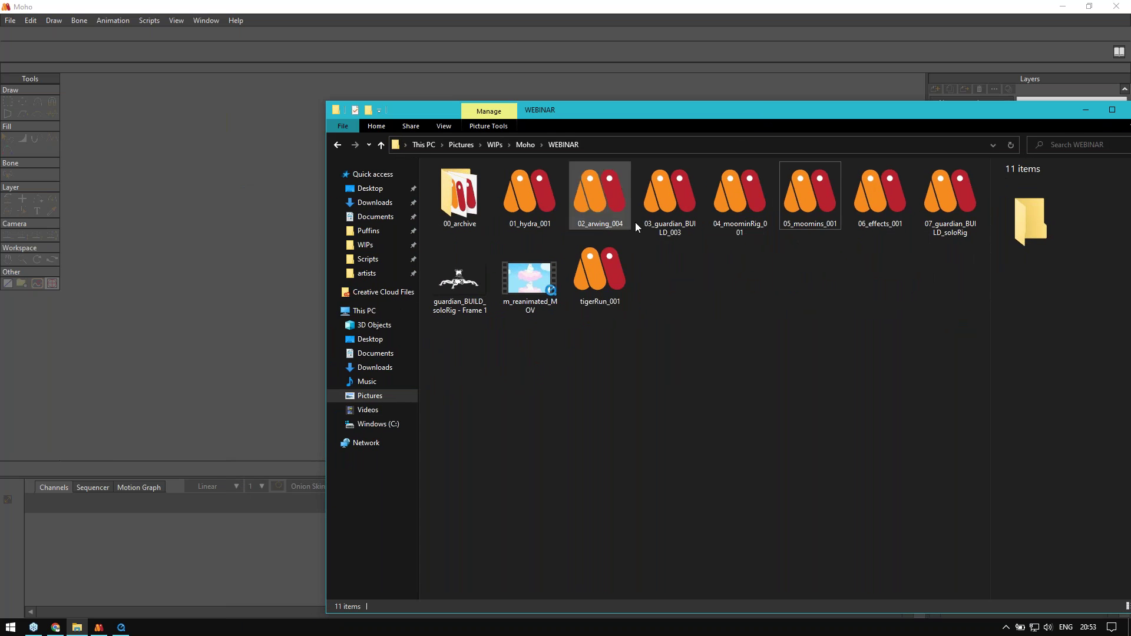
click(967, 198)
drag(881, 203, 215, 325)
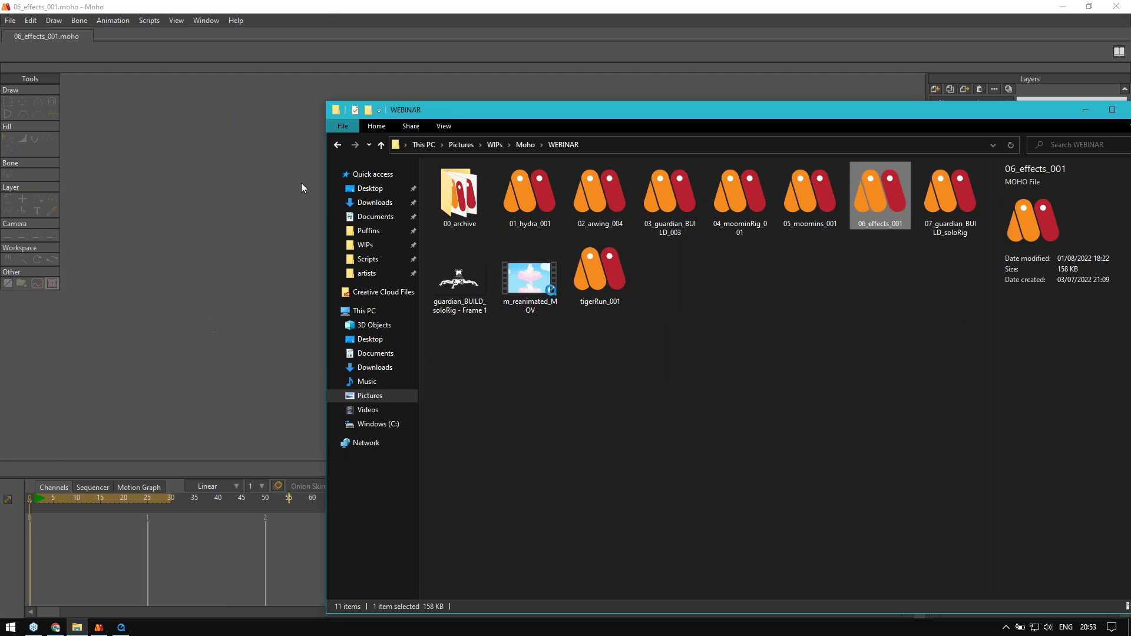
click(709, 22)
scroll(449, 181, up, 2)
Step: Isolate the "tingle" group, expand it and its "strokes" group, and select the stroke_7 layer
drag(395, 222, 404, 213)
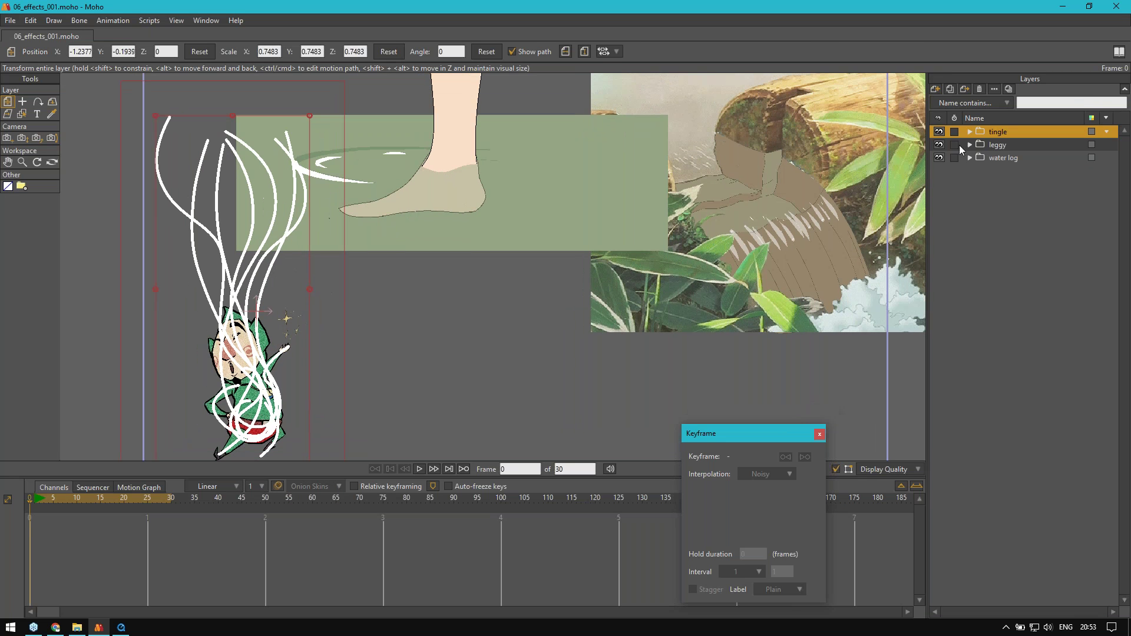
click(988, 146)
alt+click(939, 132)
click(971, 132)
scroll(268, 353, up, 1)
click(995, 146)
click(978, 144)
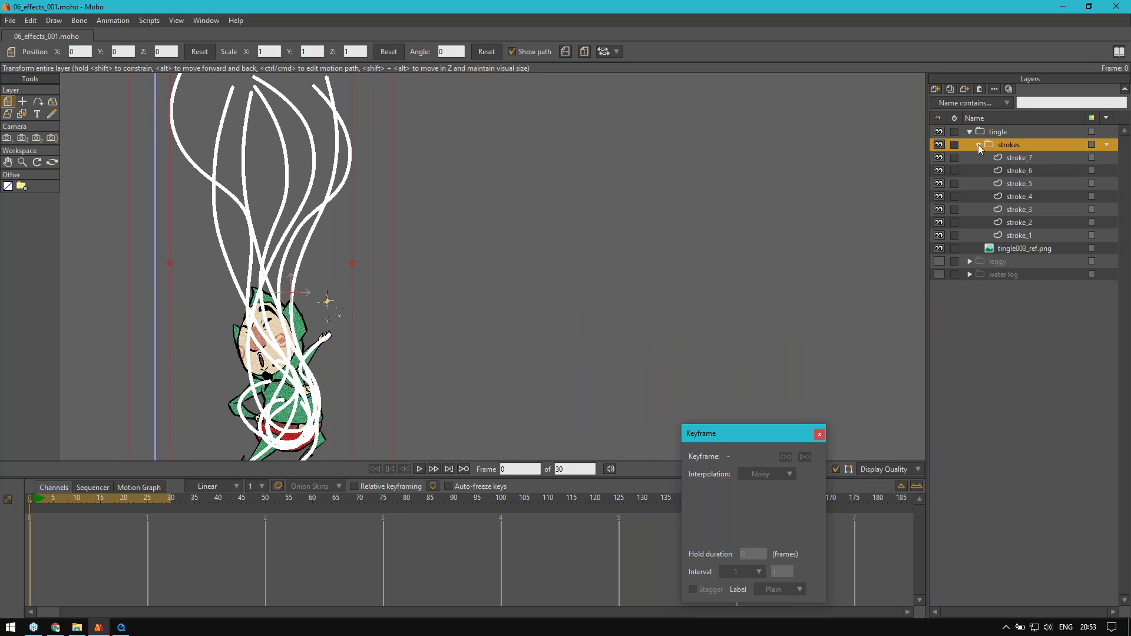
click(1027, 160)
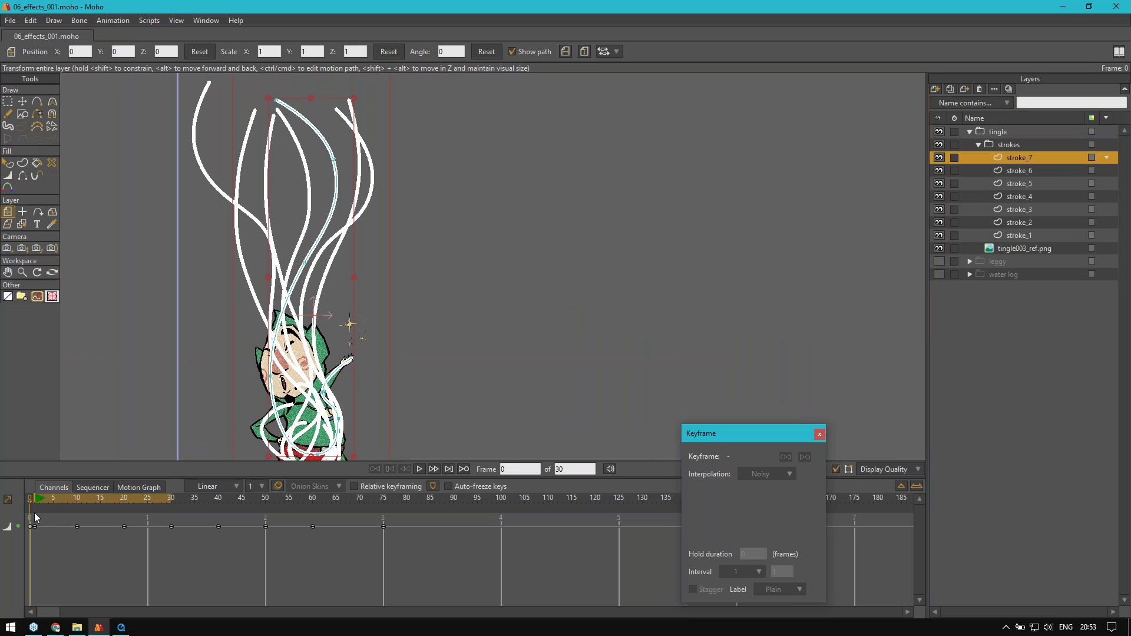
Step: Hide the other layers in the "strokes" group so only stroke_7 shows, and move to frame 1
alt+click(937, 156)
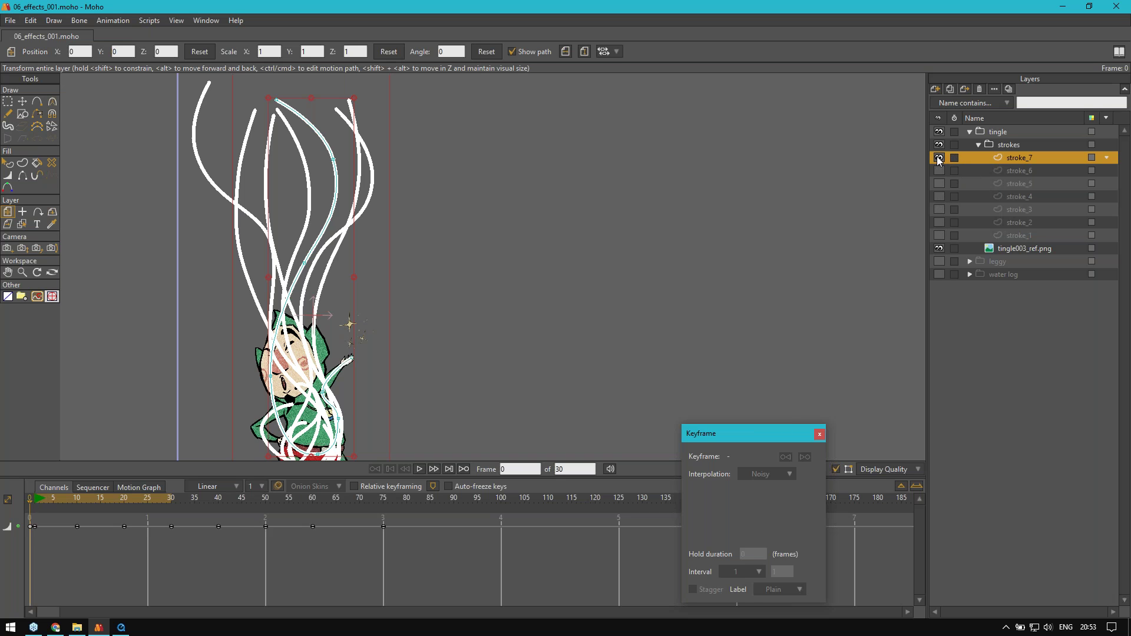
key(Right)
scroll(355, 317, up, 1)
drag(355, 318, 349, 302)
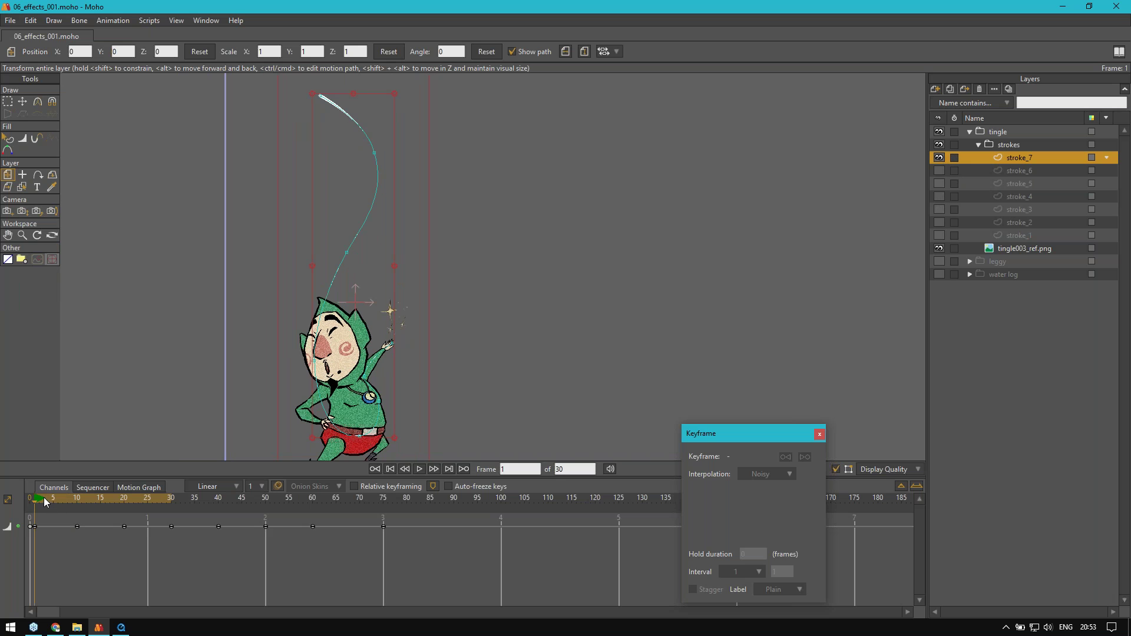
Step: Scrub through the timeline to examine how stroke_7 animates along its curve
drag(71, 505, 129, 507)
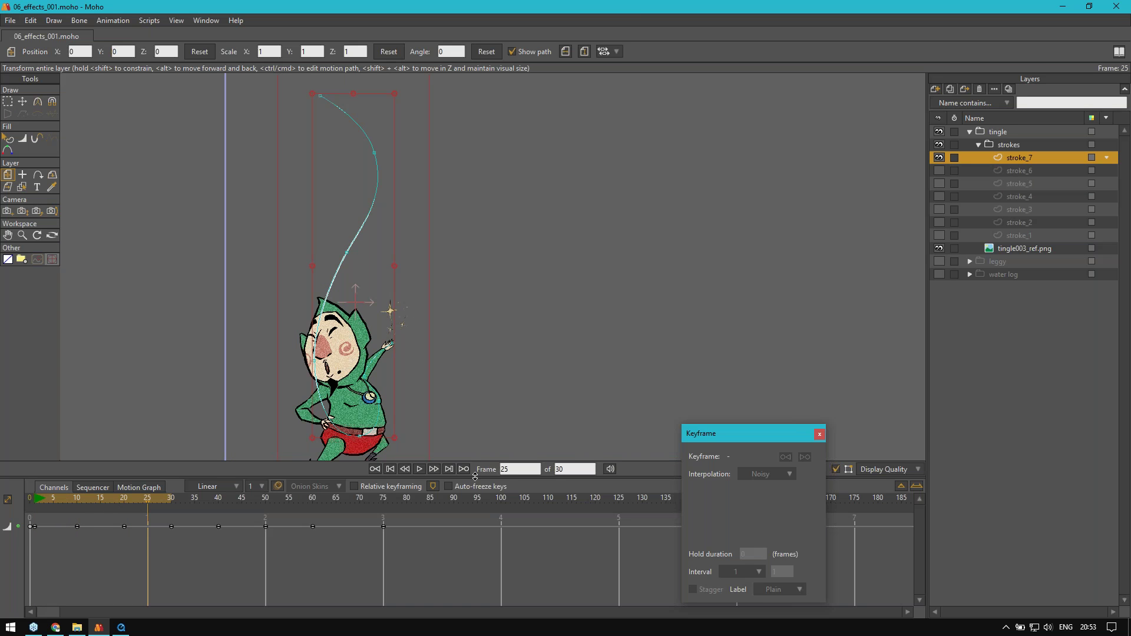
drag(475, 476, 475, 502)
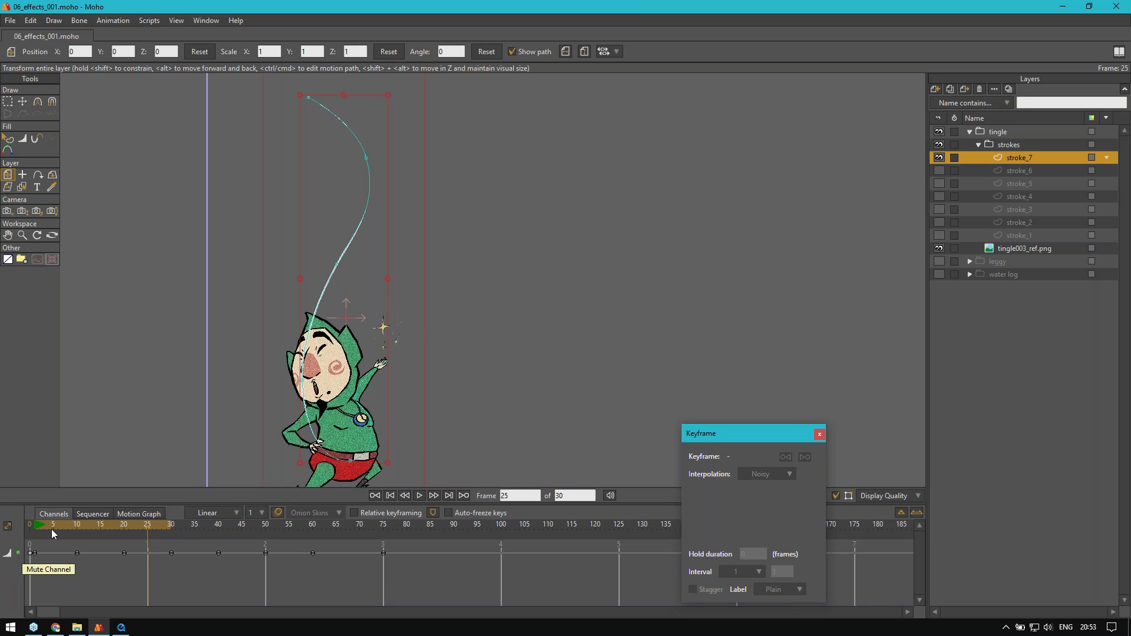
drag(83, 533, 111, 532)
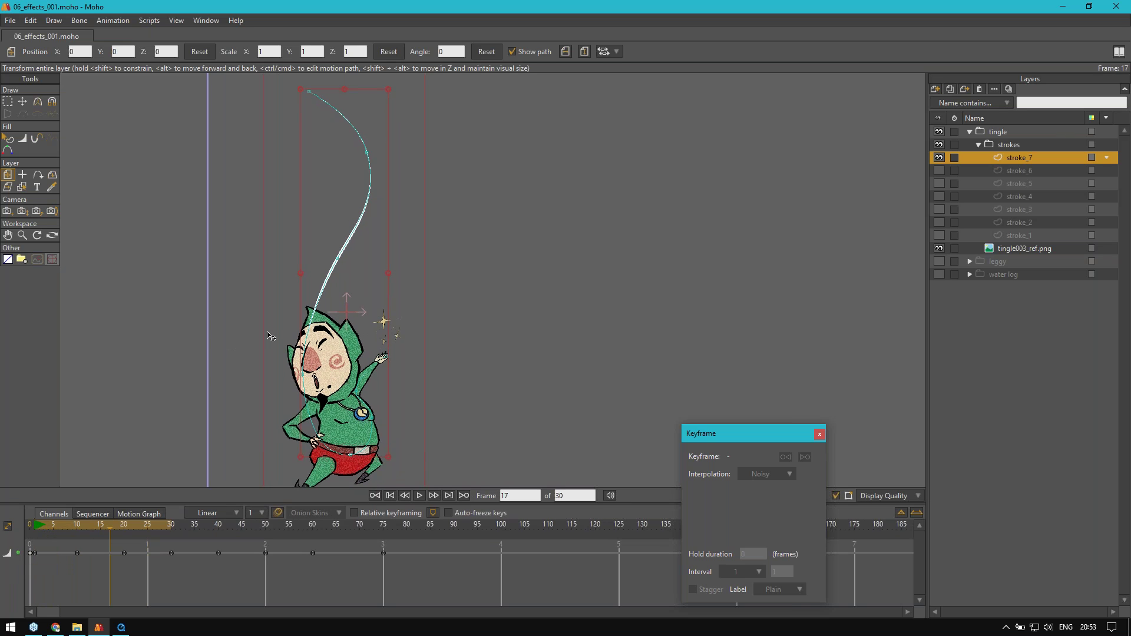
drag(135, 529, 259, 530)
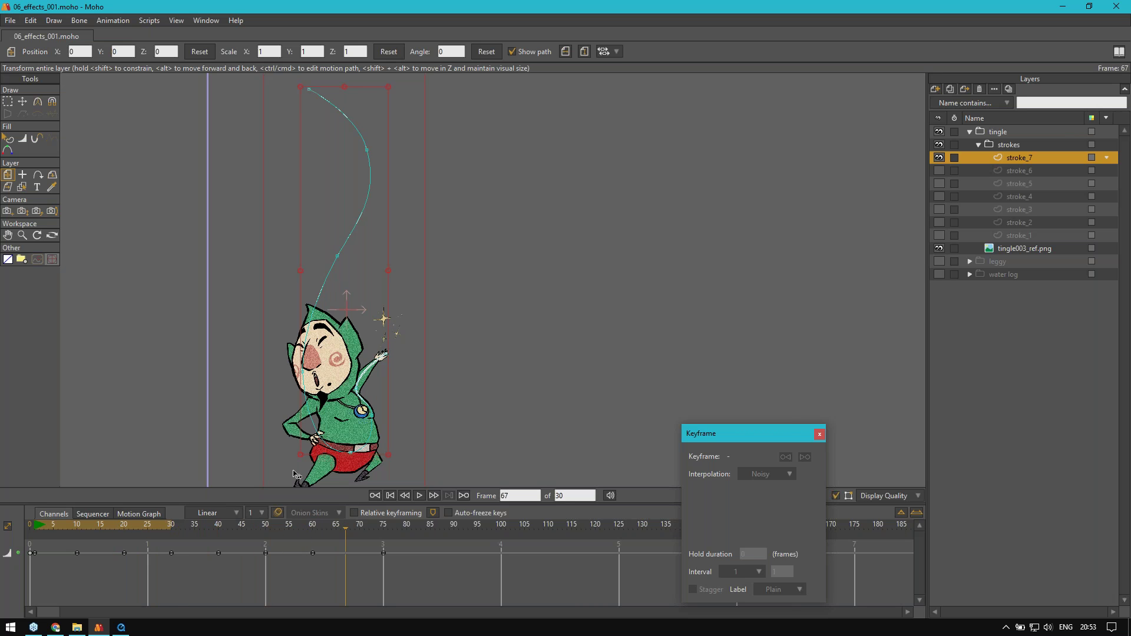
drag(318, 525, 279, 525)
Step: Compare the isolated stroke with the finished glowing effect in the Google Slides presentation, and return to Moho
alt+click(940, 158)
alt+click(939, 158)
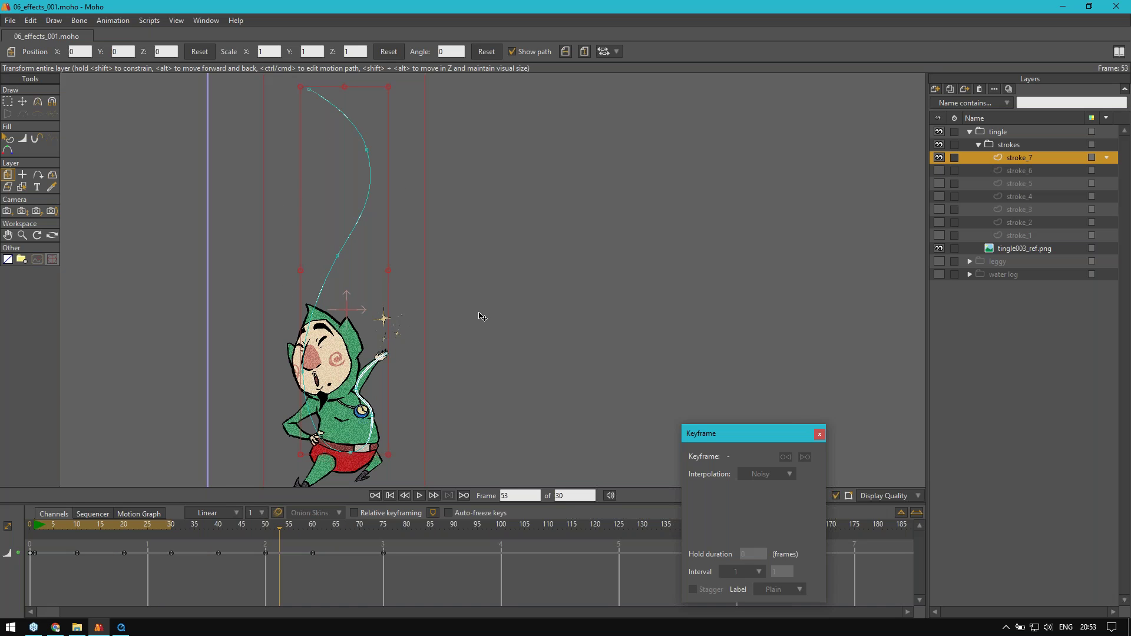
click(56, 628)
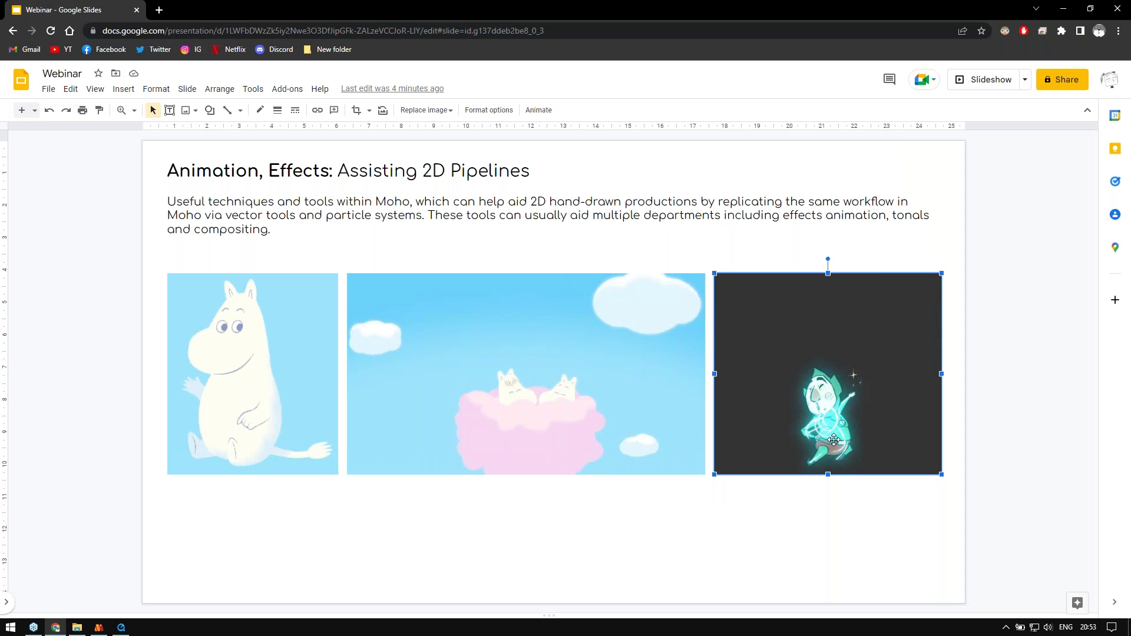
key(alt+Tab)
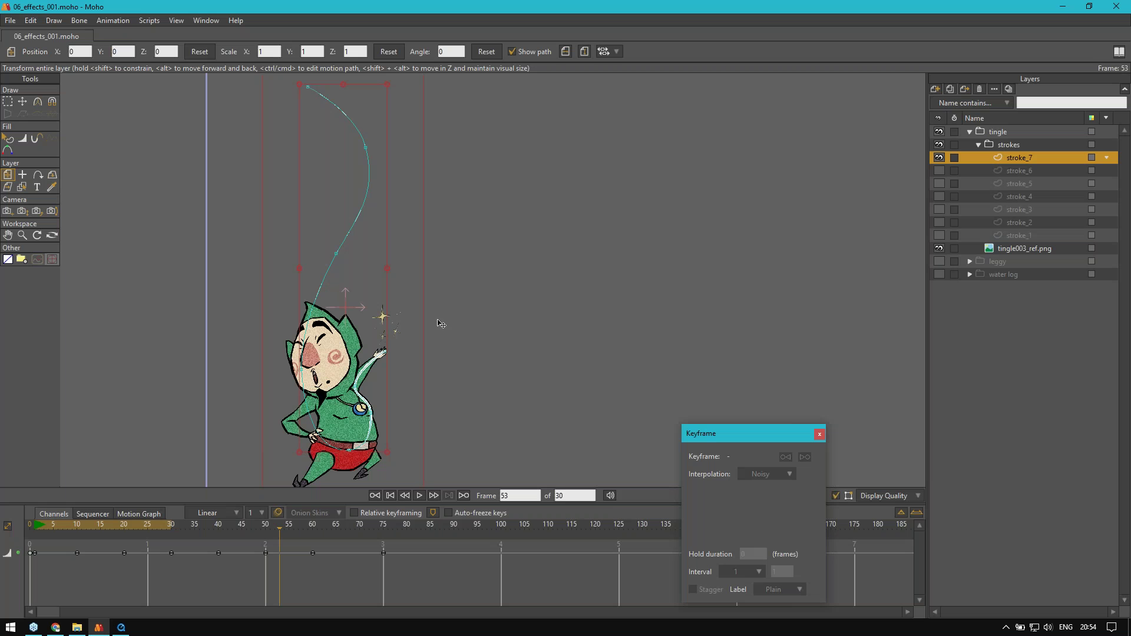
Step: Return to frame 0 and draw a wavy open curve beside the character on stroke_7 with the Add Point tool
click(27, 533)
drag(618, 263, 571, 267)
key(a)
drag(426, 254, 344, 278)
scroll(343, 277, down, 2)
drag(402, 223, 348, 244)
scroll(348, 244, up, 2)
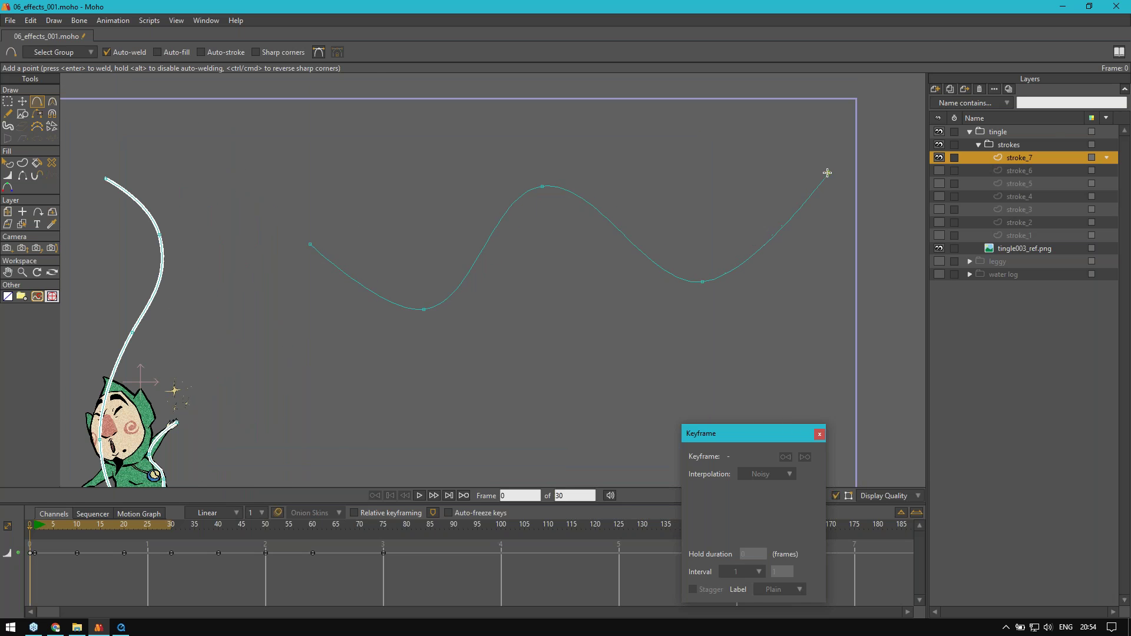
Step: Reshape the new curve by moving its points into a deep, winding S shape
key(g)
drag(457, 184, 828, 158)
key(c)
key(g)
click(483, 365)
mouse_move(542, 187)
mouse_down()
mouse_move(457, 432)
mouse_move(404, 443)
mouse_up()
drag(424, 310, 522, 222)
mouse_move(707, 291)
mouse_down()
mouse_move(682, 262)
mouse_move(694, 335)
mouse_move(686, 319)
mouse_up()
key(t)
key(g)
click(646, 275)
drag(622, 334, 612, 319)
Step: Create a shape from the new winding curve on stroke_7 and set its stroke colour to white, FFFFFF
key(p)
click(682, 297)
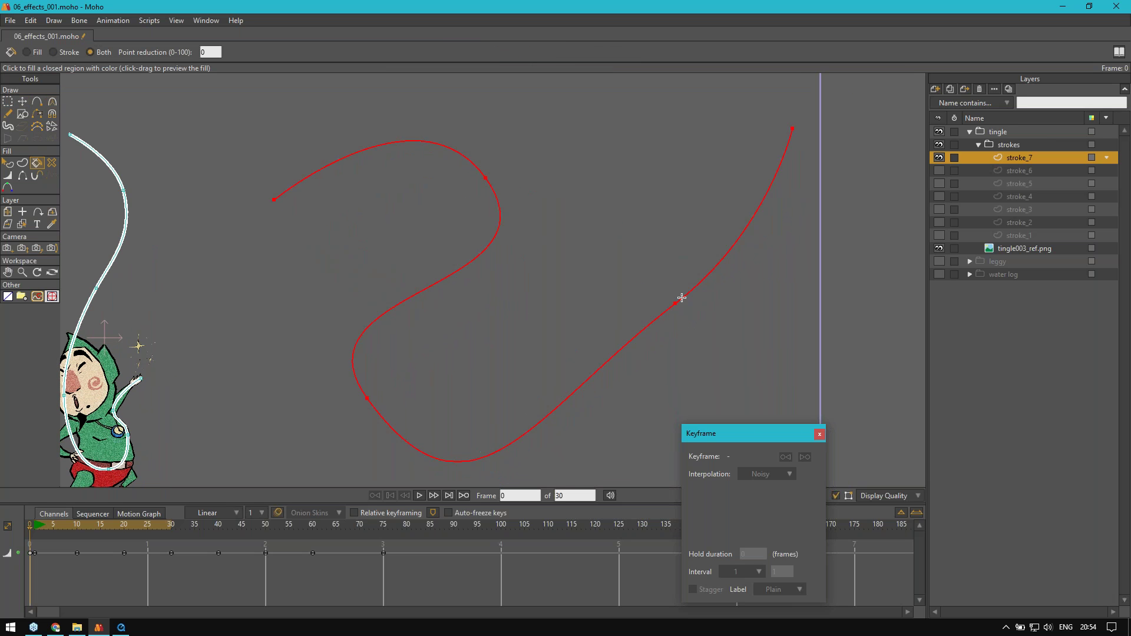
key(q)
click(682, 298)
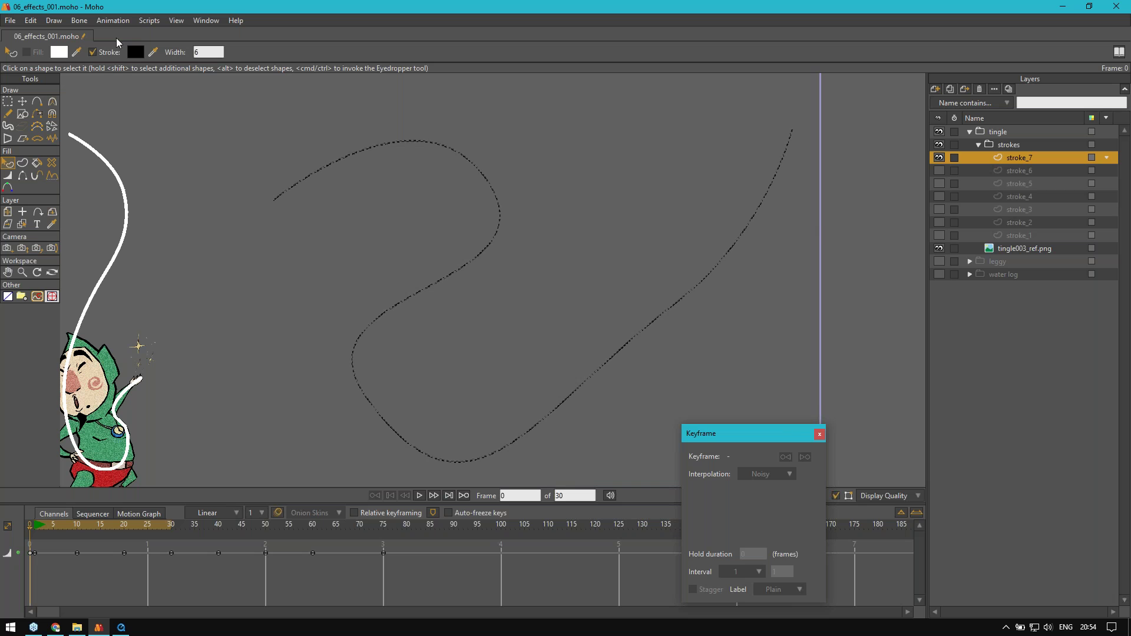
click(130, 52)
text(ffffff)
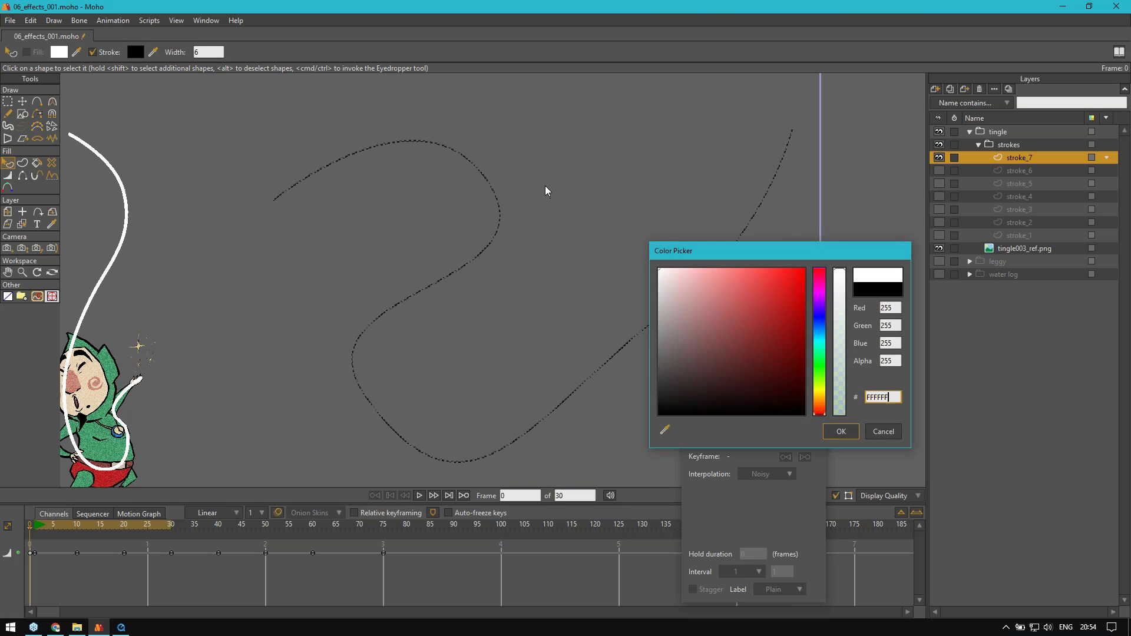
key(Return)
scroll(513, 210, down, 1)
key(g)
scroll(512, 210, up, 2)
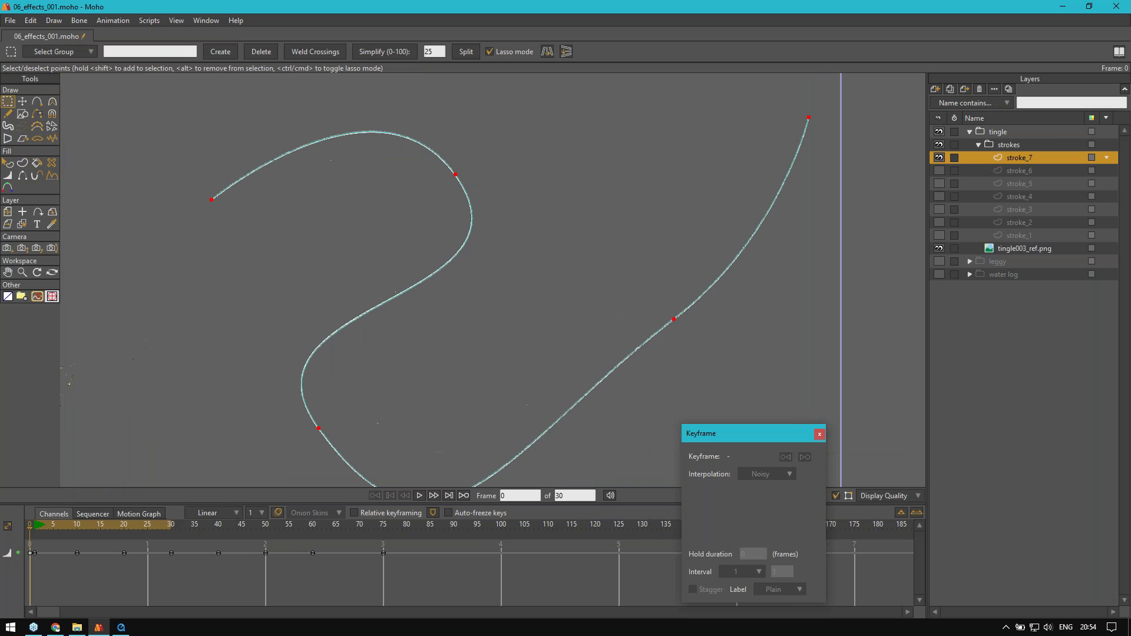
Step: Select the new curve's shape and make its stroke thicker
key(q)
click(470, 212)
click(552, 184)
drag(529, 239, 494, 218)
scroll(494, 219, down, 1)
click(431, 226)
key(g)
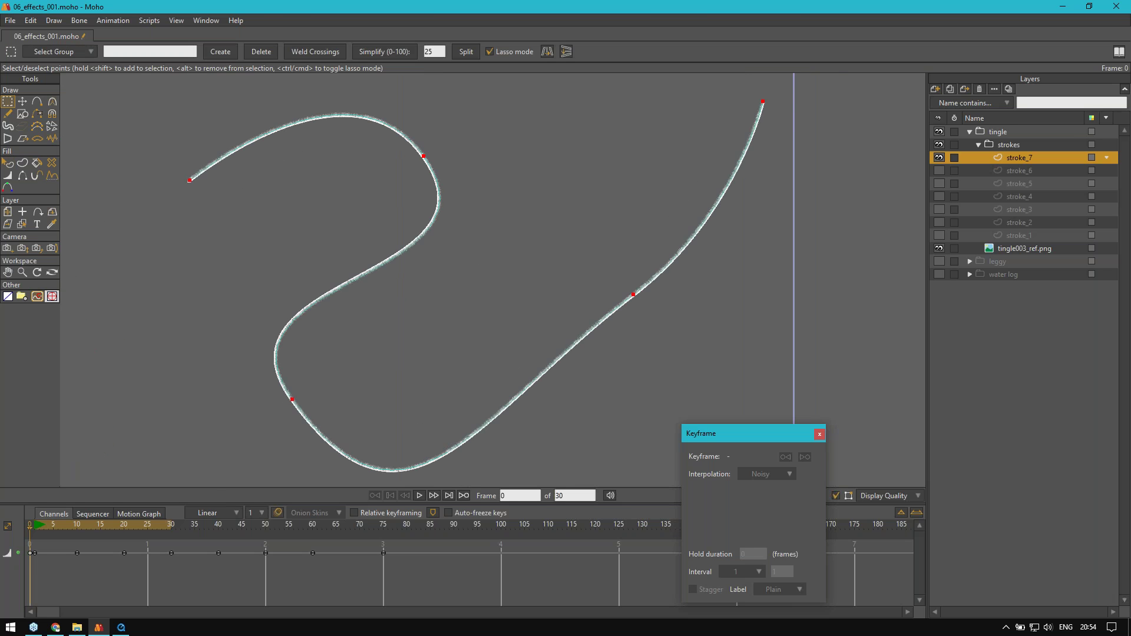
Step: Reduce the curve's line width to nothing at frame 0, and widen its first point to about 132 percent at frame 1
key(w)
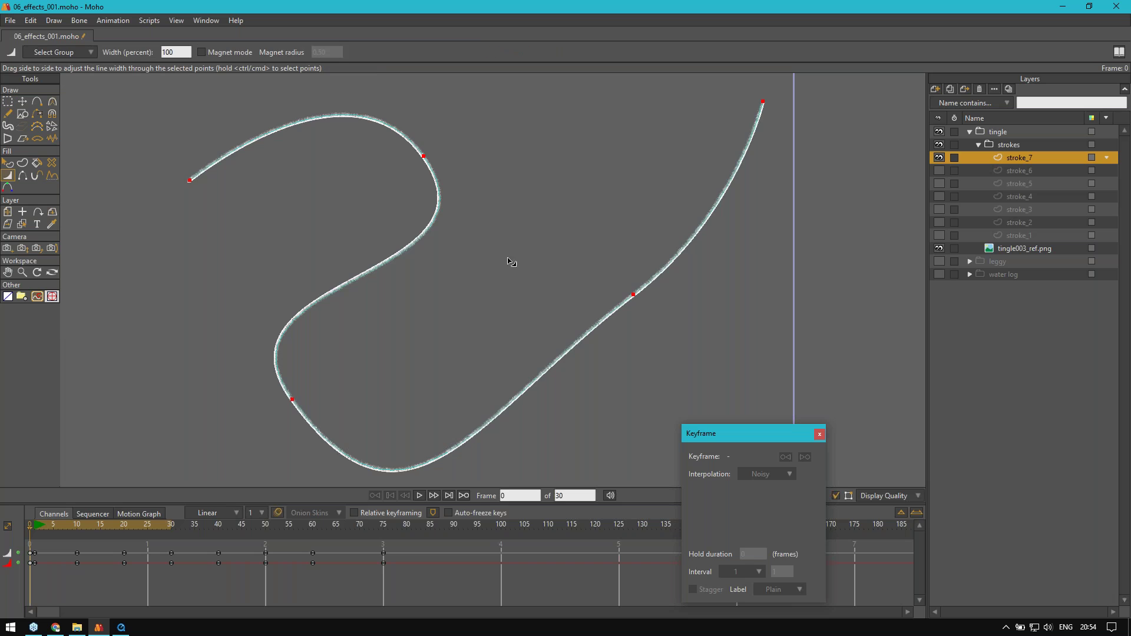
key(g)
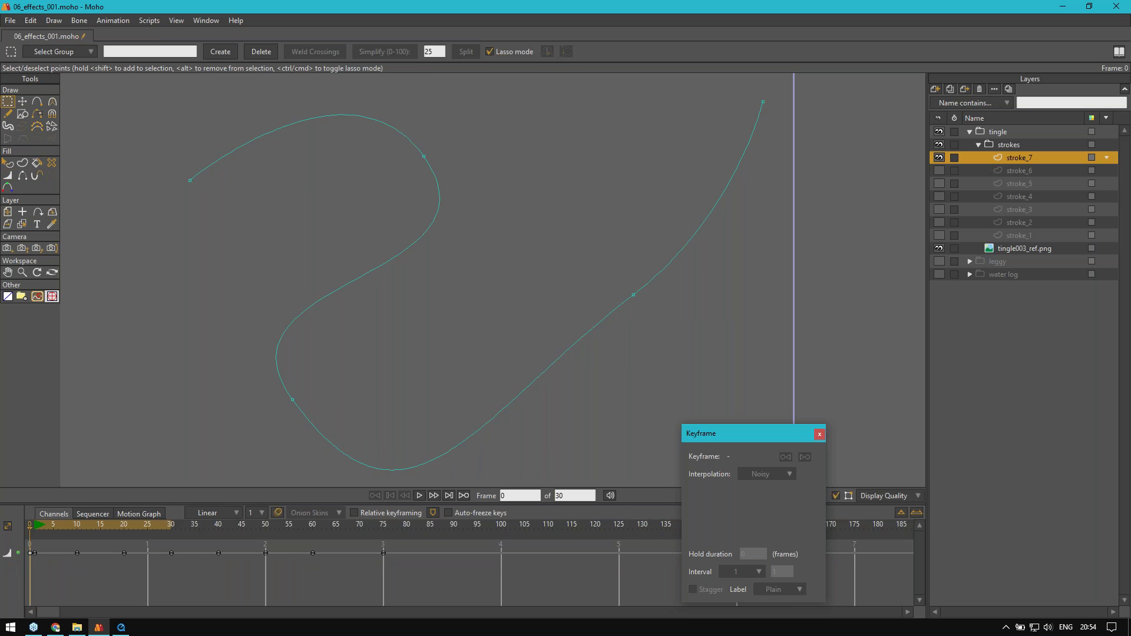
key(ctrl+Right)
key(w)
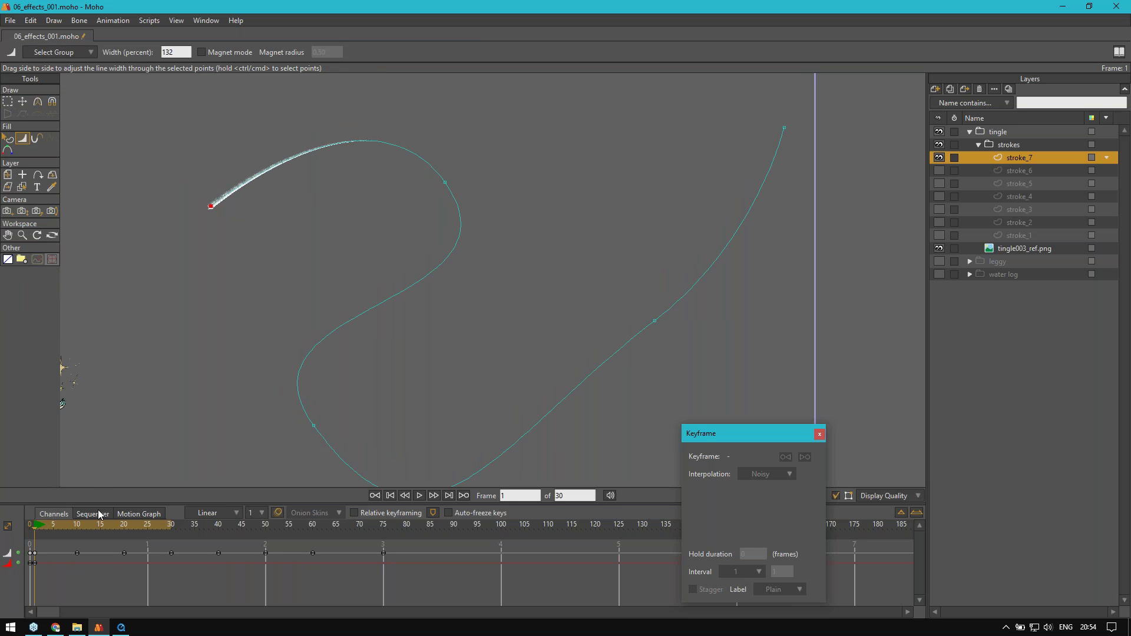
Step: Widen the second, third and fourth points at frames 10, 20 and 30, using about 92 percent and 160 percent for the first two
drag(452, 189, 480, 192)
drag(482, 223, 485, 193)
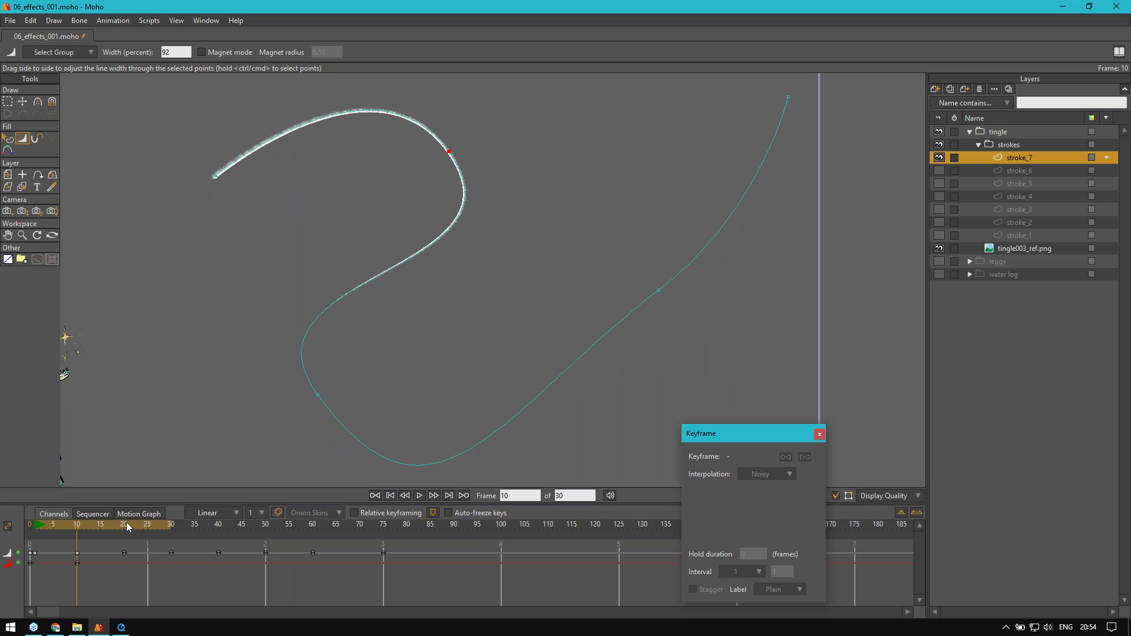
drag(325, 394, 376, 391)
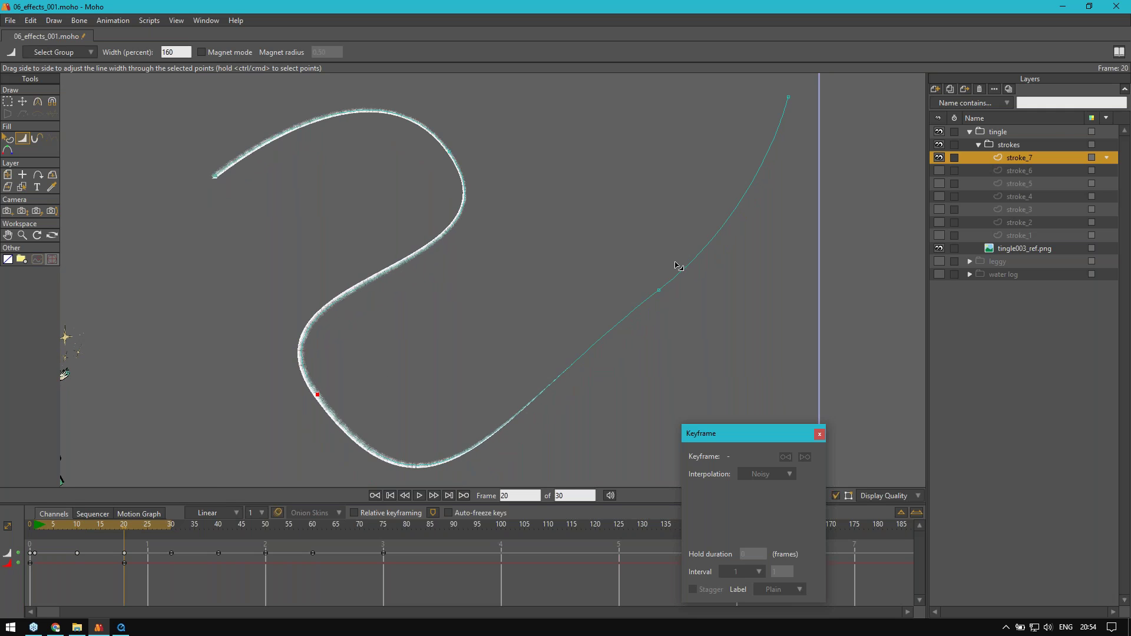
drag(661, 303, 703, 309)
key(g)
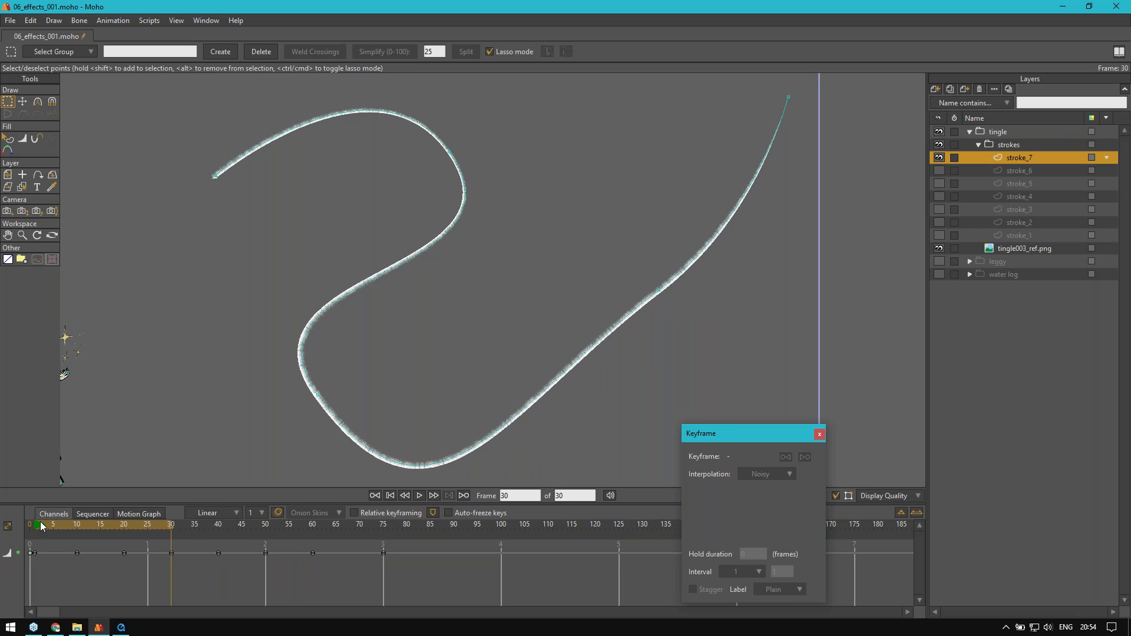
Step: Scrub from frame 1 to 30, and thin out the line width at the curve's first two points at frame 30
drag(34, 526, 172, 528)
key(w)
drag(243, 200, 187, 198)
drag(473, 203, 451, 203)
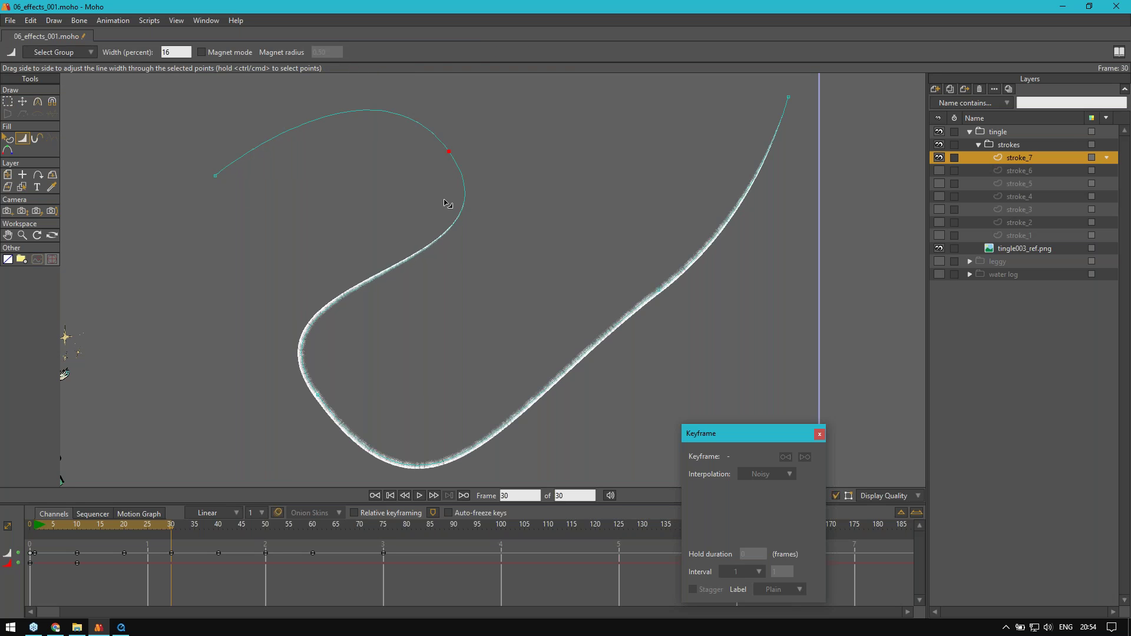
key(g)
Step: Reshape the curve at frame 30 by moving its middle points and adjusting their curvature into a shallower wave
mouse_move(167, 526)
mouse_down()
mouse_move(20, 537)
mouse_move(171, 532)
mouse_up()
drag(385, 326, 390, 304)
key(t)
mouse_move(409, 426)
mouse_down()
mouse_move(417, 339)
mouse_move(452, 315)
mouse_up()
mouse_move(454, 142)
mouse_down()
mouse_move(263, 197)
mouse_move(278, 336)
mouse_move(251, 380)
mouse_up()
key(c)
key(t)
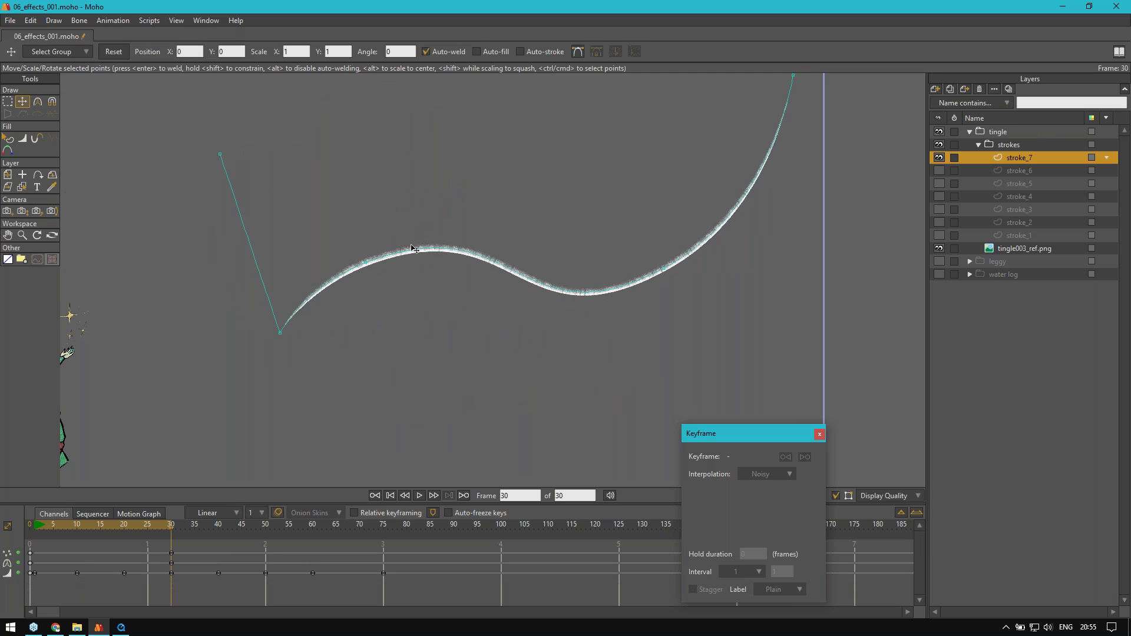
Step: Adjust the line width near the start of the reshaped curve at frame 30, and scrub back to frame 1
key(w)
mouse_move(377, 290)
mouse_down()
mouse_move(404, 277)
mouse_move(463, 281)
mouse_up()
drag(289, 350, 339, 340)
key(g)
drag(174, 524, 34, 529)
scroll(371, 289, down, 2)
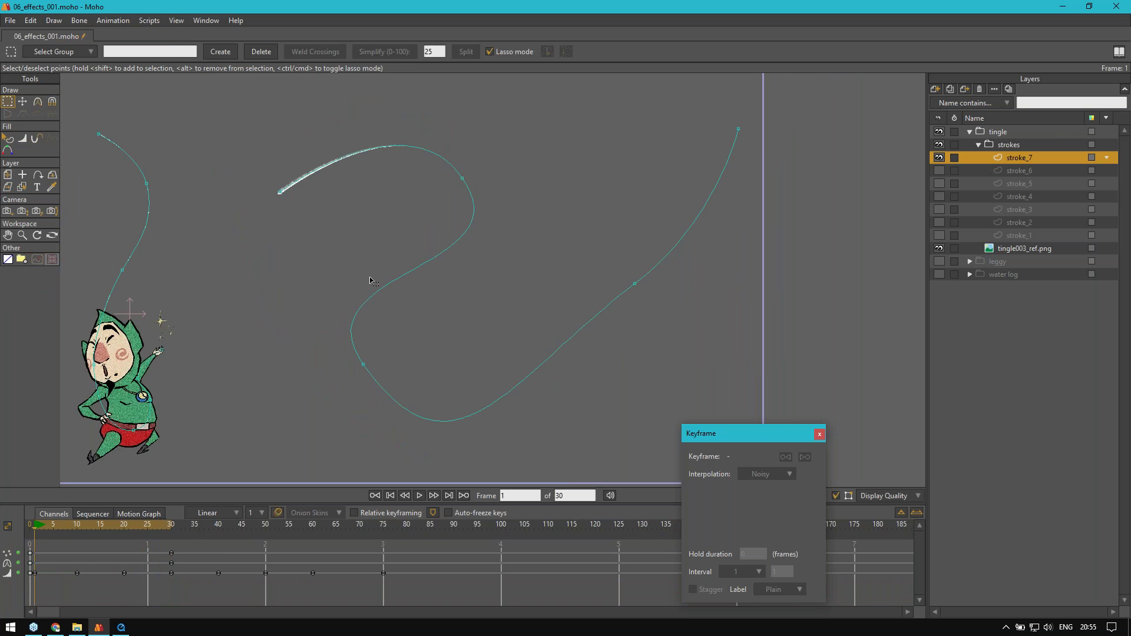
drag(370, 278, 507, 269)
scroll(507, 269, down, 1)
drag(440, 239, 388, 238)
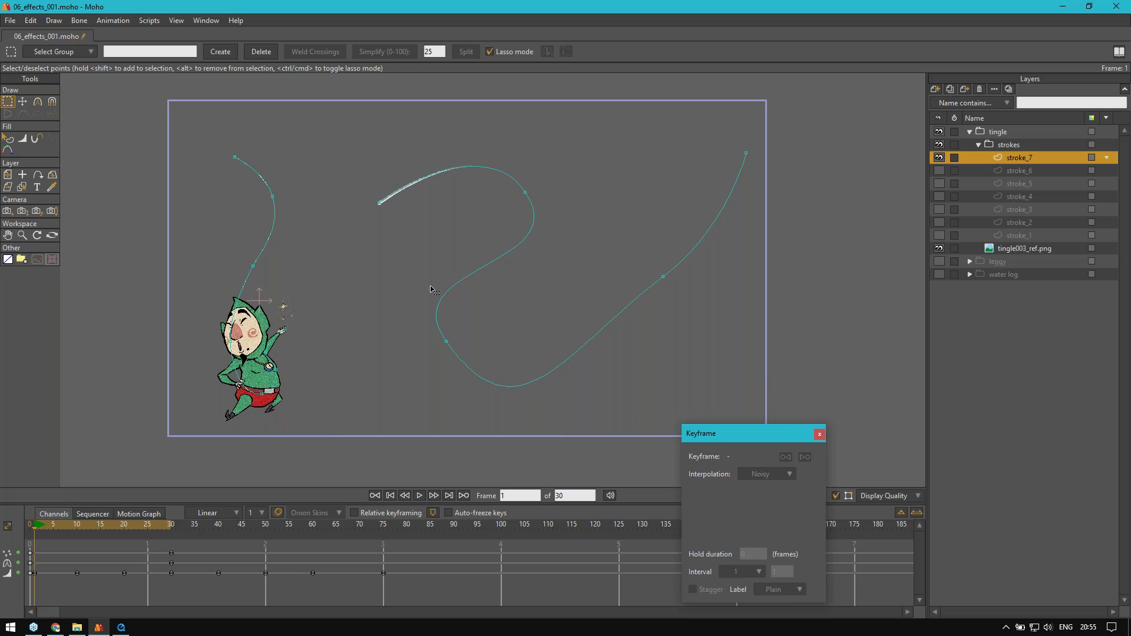
scroll(357, 297, up, 1)
drag(357, 298, 361, 322)
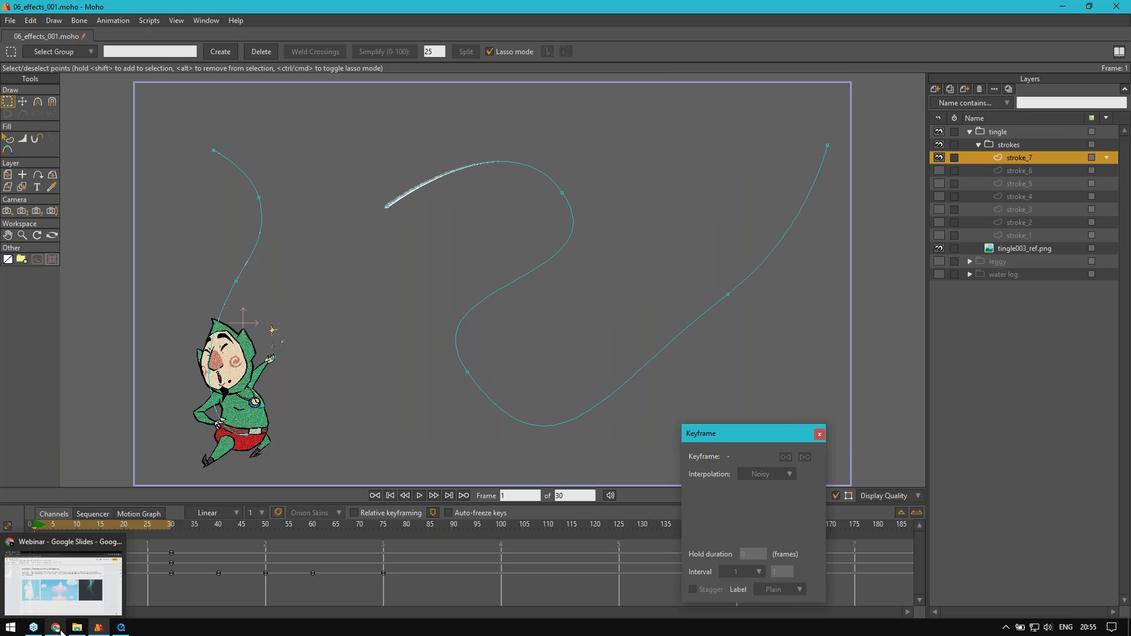
Step: Switch to the Google Slides presentation, review the glowing strokes clip, and advance to the "Rigging: Exploration by Recreation" slide
click(61, 631)
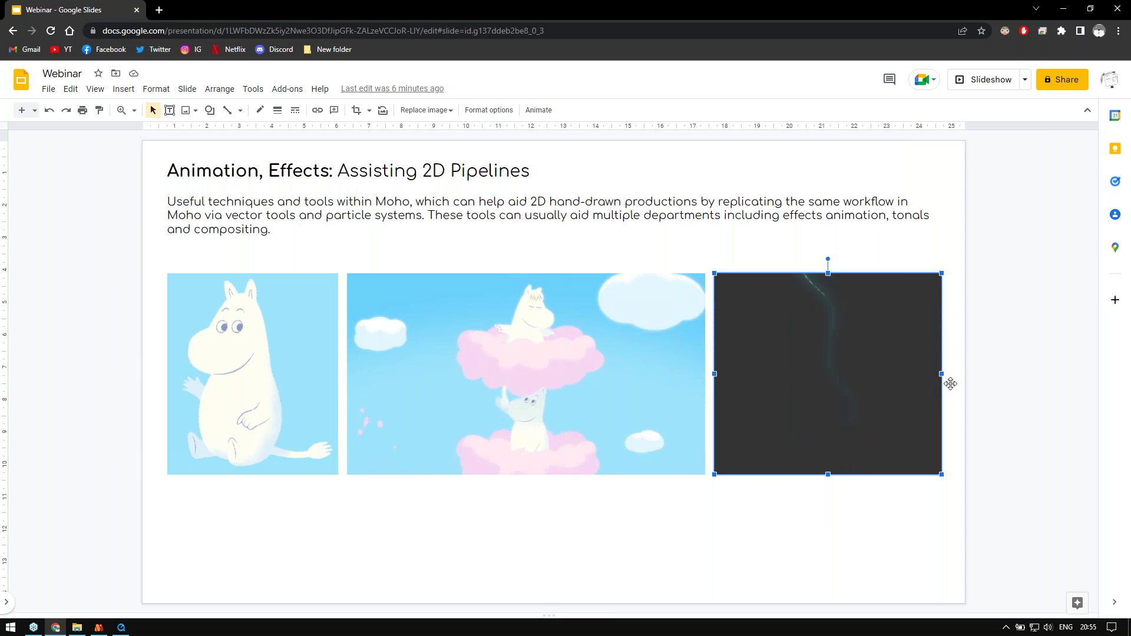
click(950, 377)
click(960, 352)
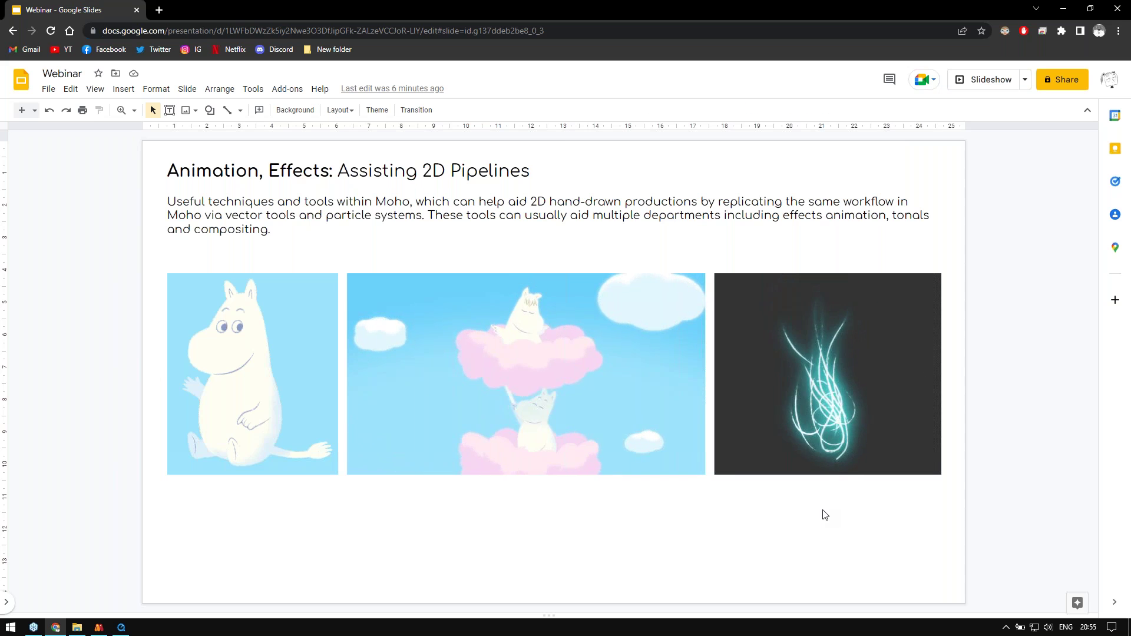
key(XF86AudioRaiseVolume)
key(Page_Down)
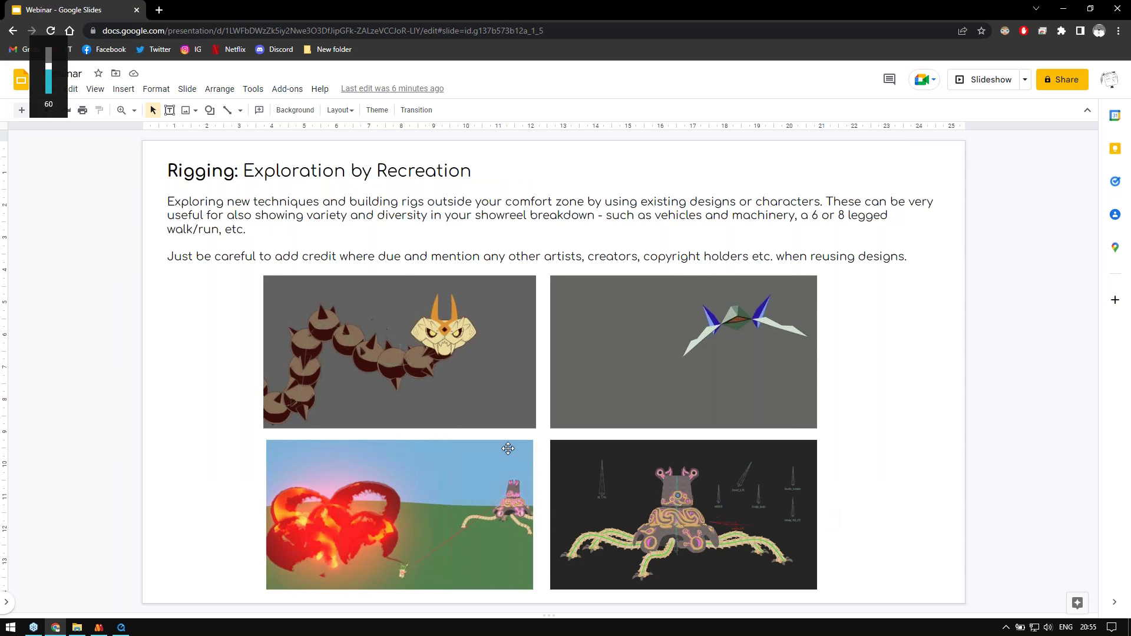
key(XF86AudioRaiseVolume)
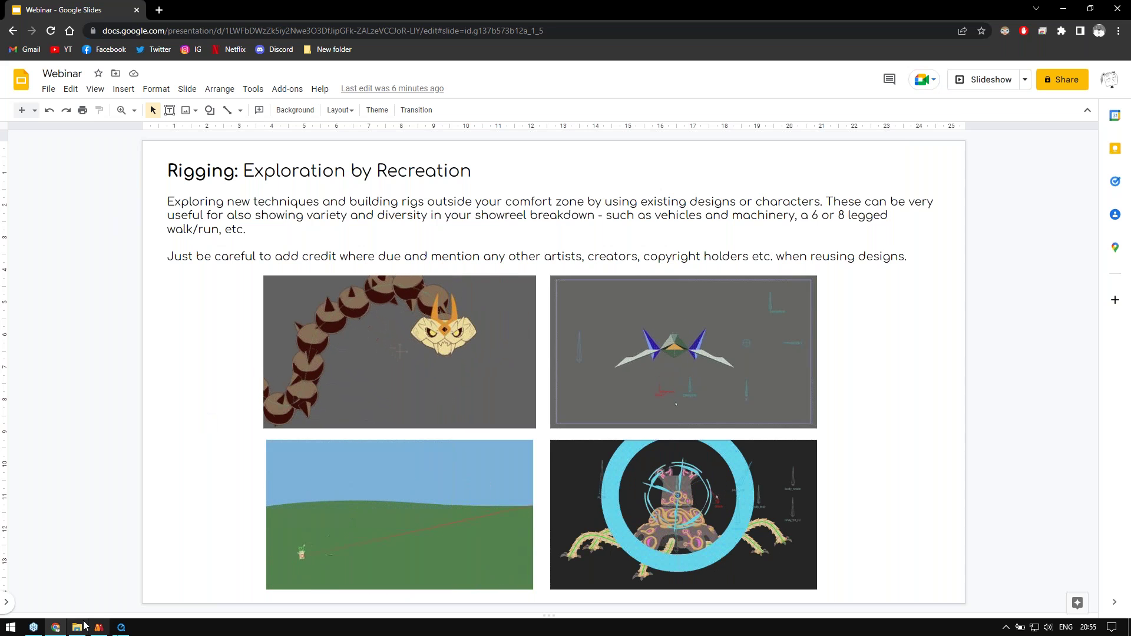
Step: Return to Moho, close 06_effects_001.moho and open 01_hydra_001.moho from the file browser
click(102, 629)
key(ctrl+w)
click(577, 235)
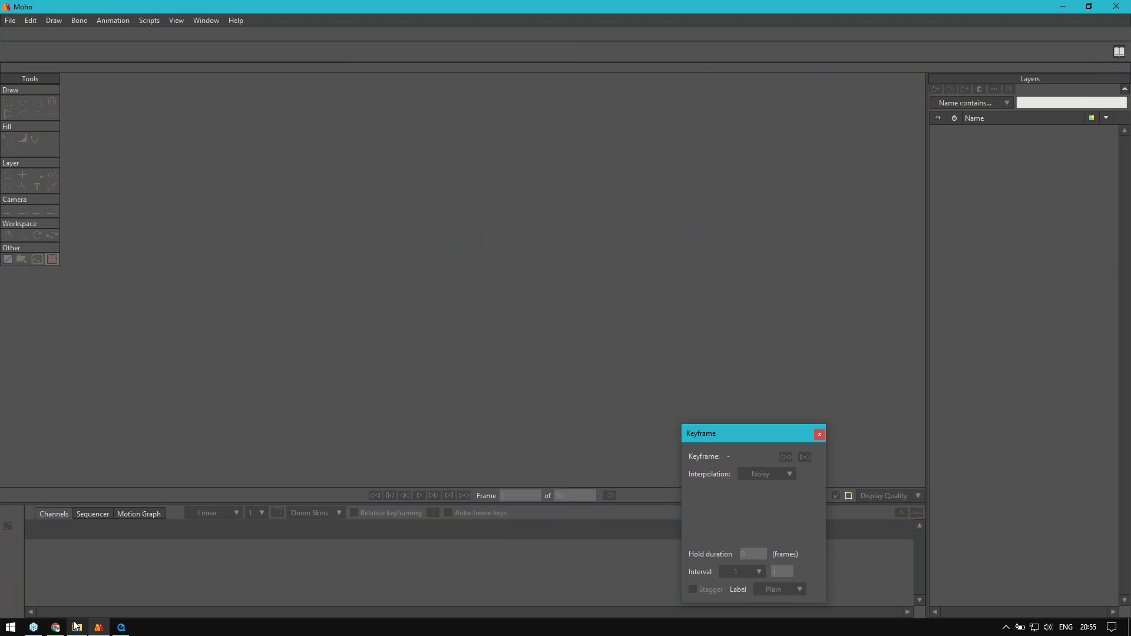
click(76, 627)
drag(530, 189, 272, 327)
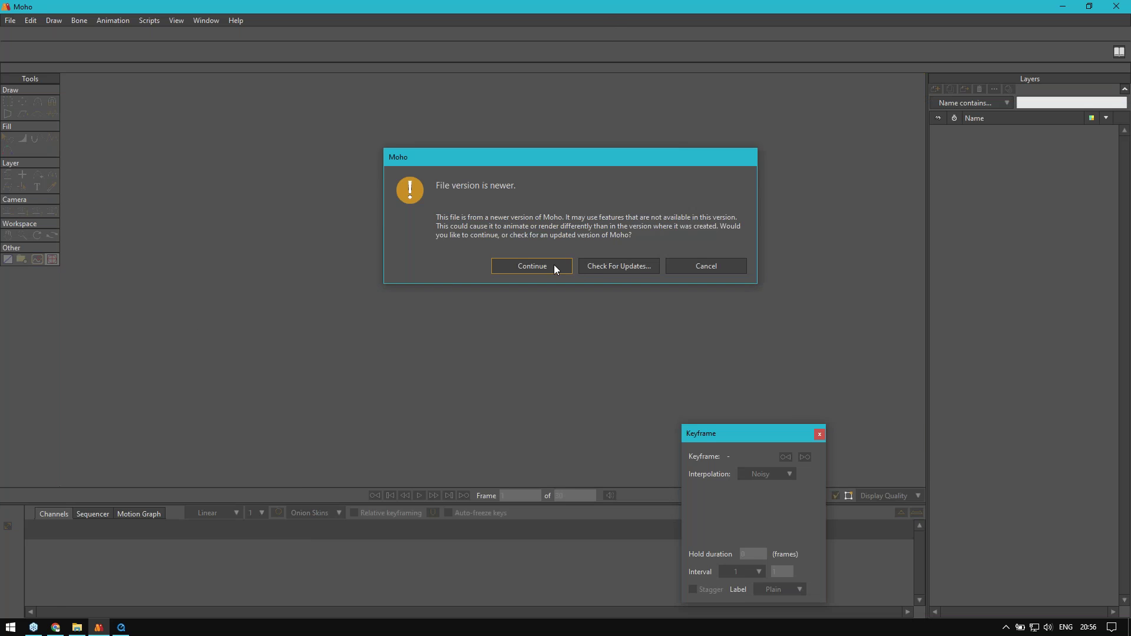
click(553, 265)
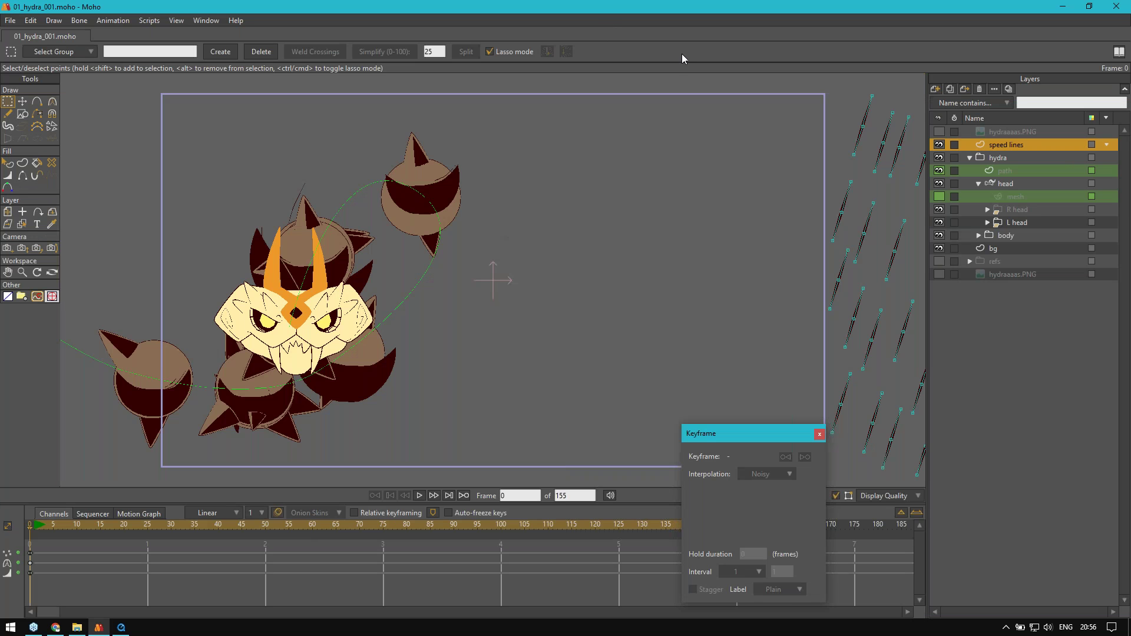
Step: Scrub to frame 38 and examine the hydra's body spike layer, head bones and head mesh
key(Right)
drag(49, 525, 209, 528)
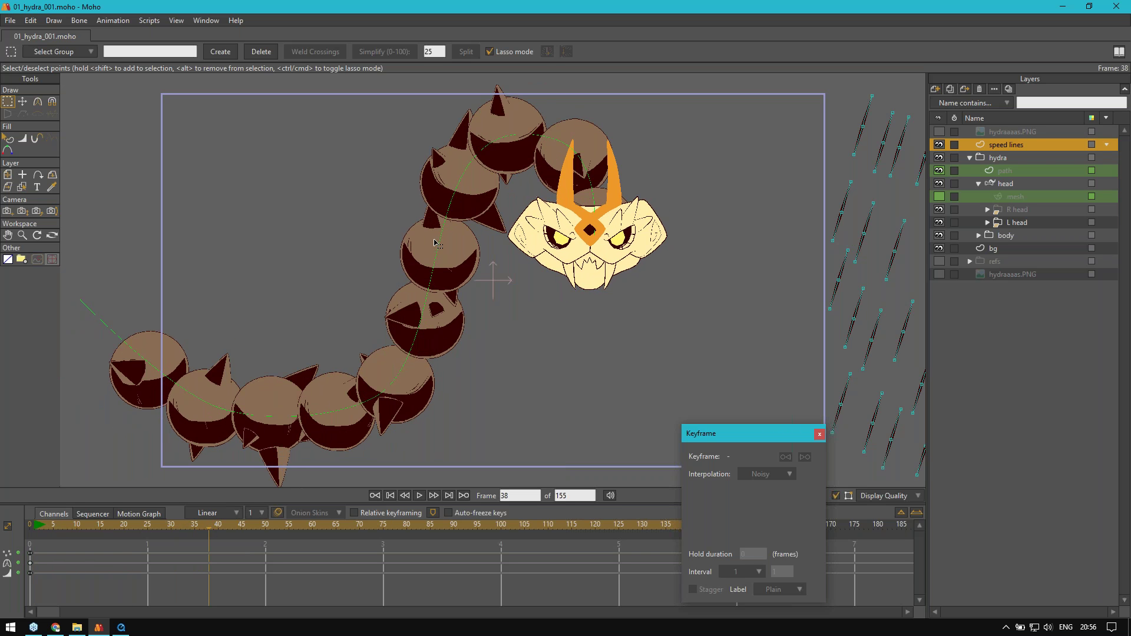
alt+right_click(434, 244)
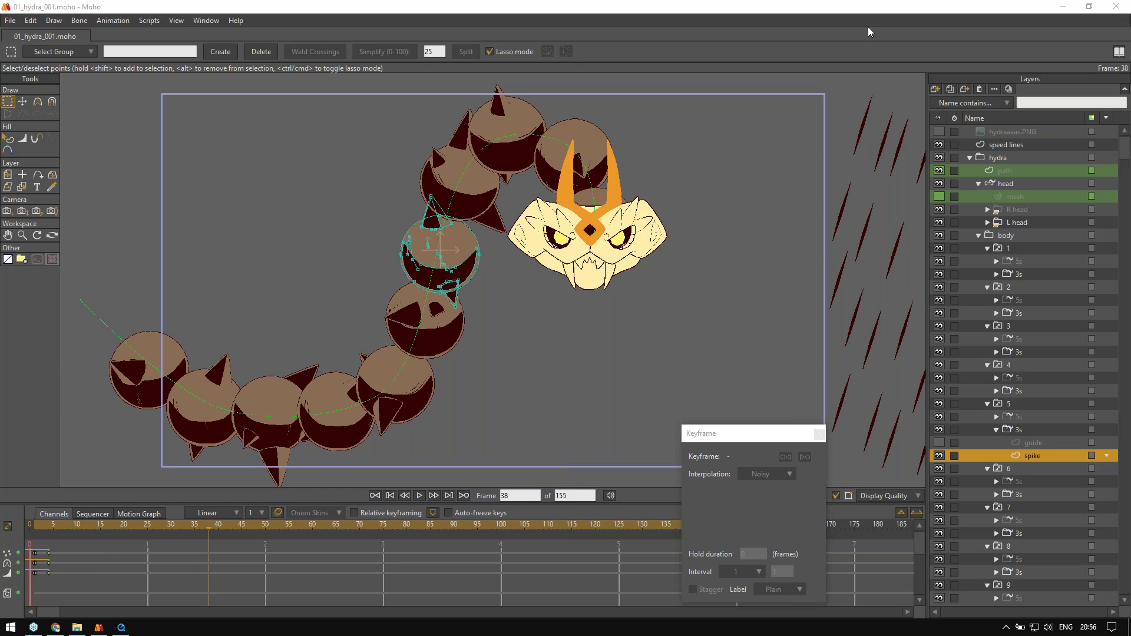
click(1019, 183)
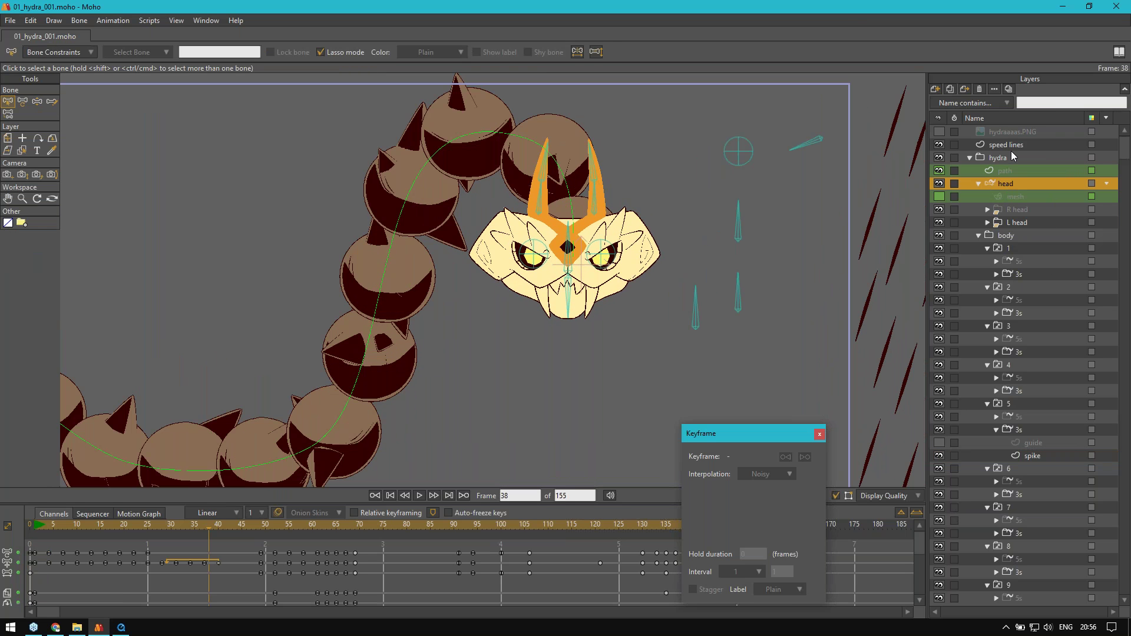
click(1006, 198)
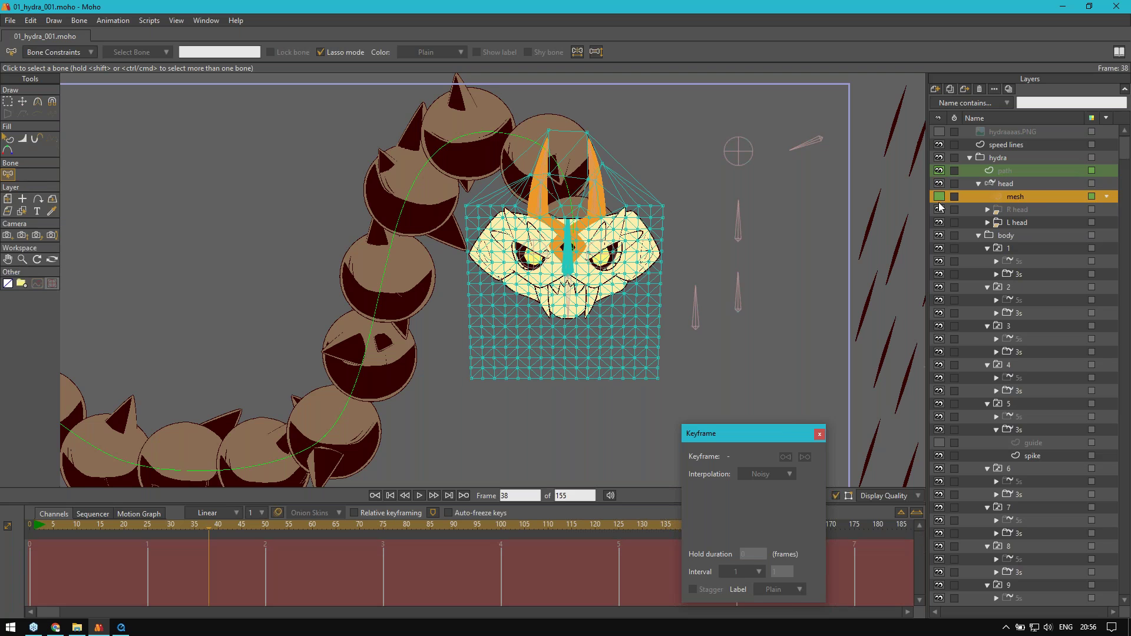
Step: Select every point on the hydra's path layer and increase the line width to about 212 percent at frame 38
click(1001, 173)
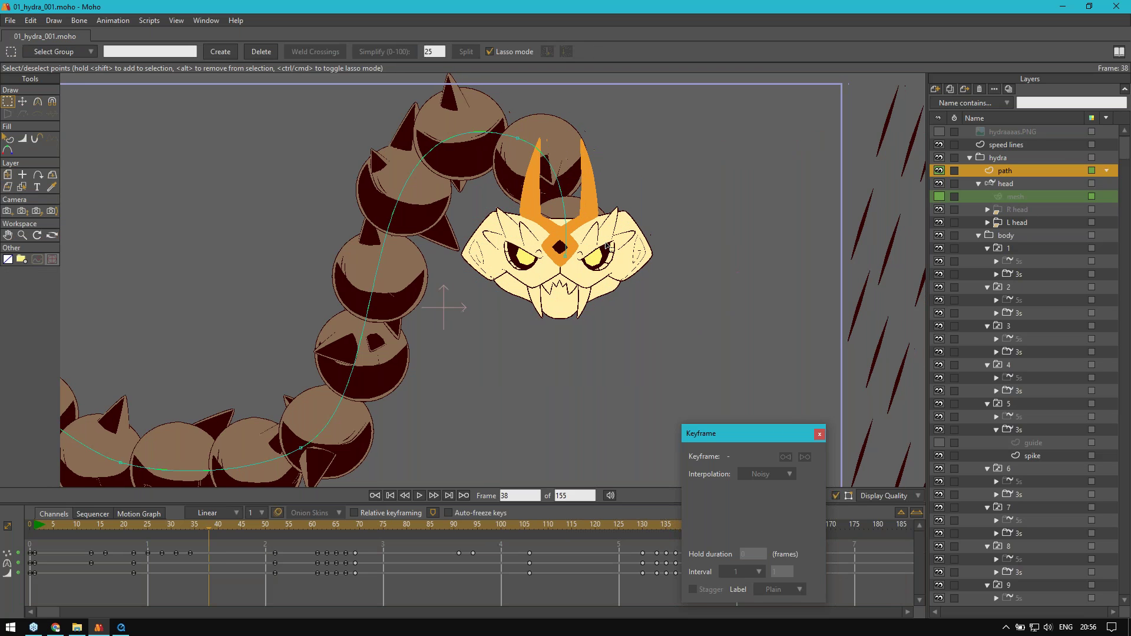
scroll(608, 245, down, 2)
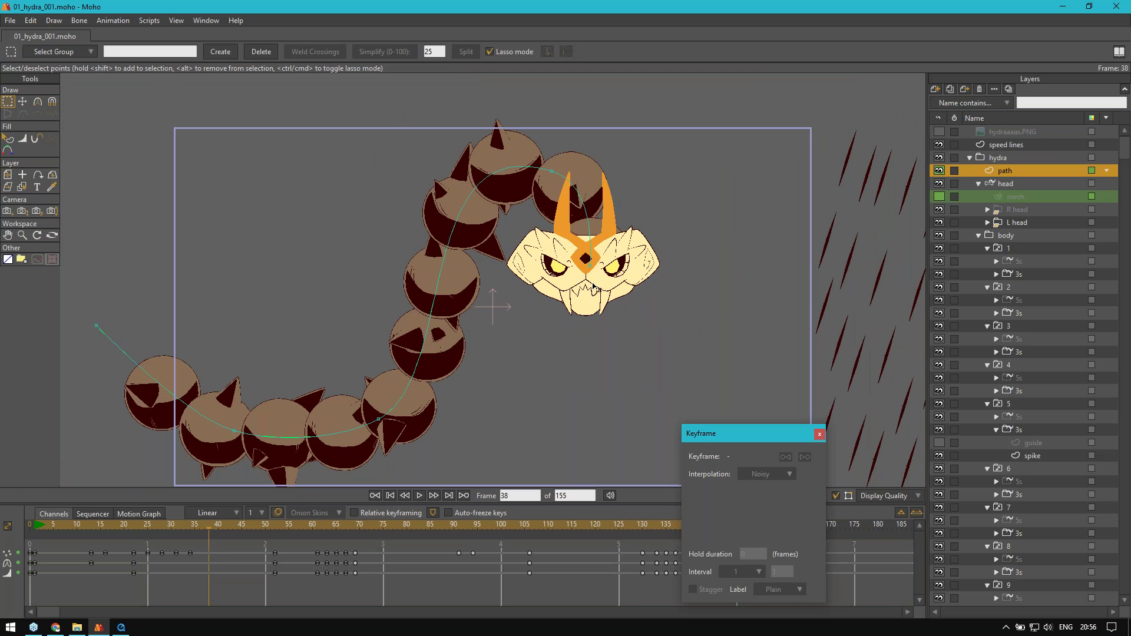
key(ctrl+a)
key(w)
mouse_move(592, 284)
mouse_down()
mouse_move(624, 277)
mouse_move(606, 278)
mouse_up()
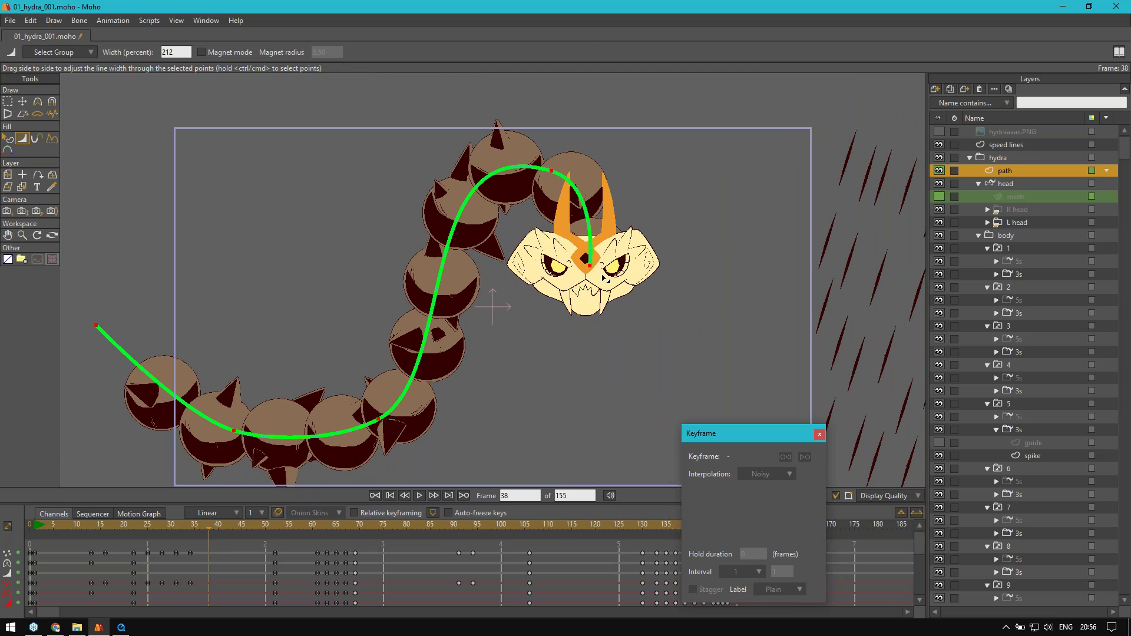
key(g)
scroll(622, 259, up, 2)
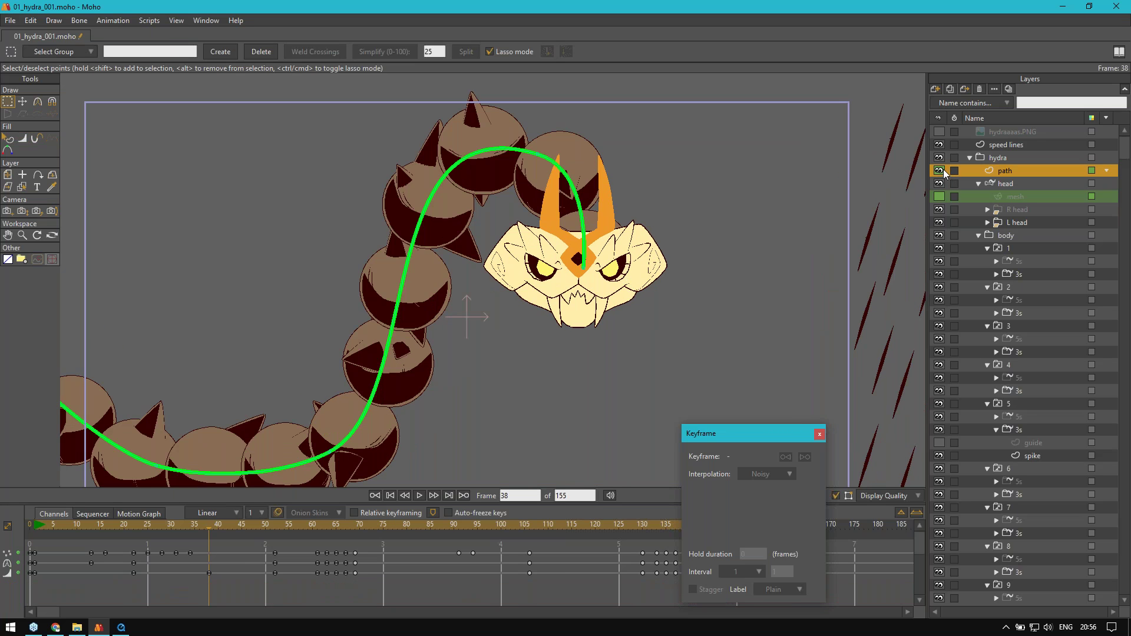
Step: Toggle the path layer's visibility off and on to compare the hydra with and without its guide curve
click(940, 171)
click(940, 171)
click(940, 171)
click(941, 171)
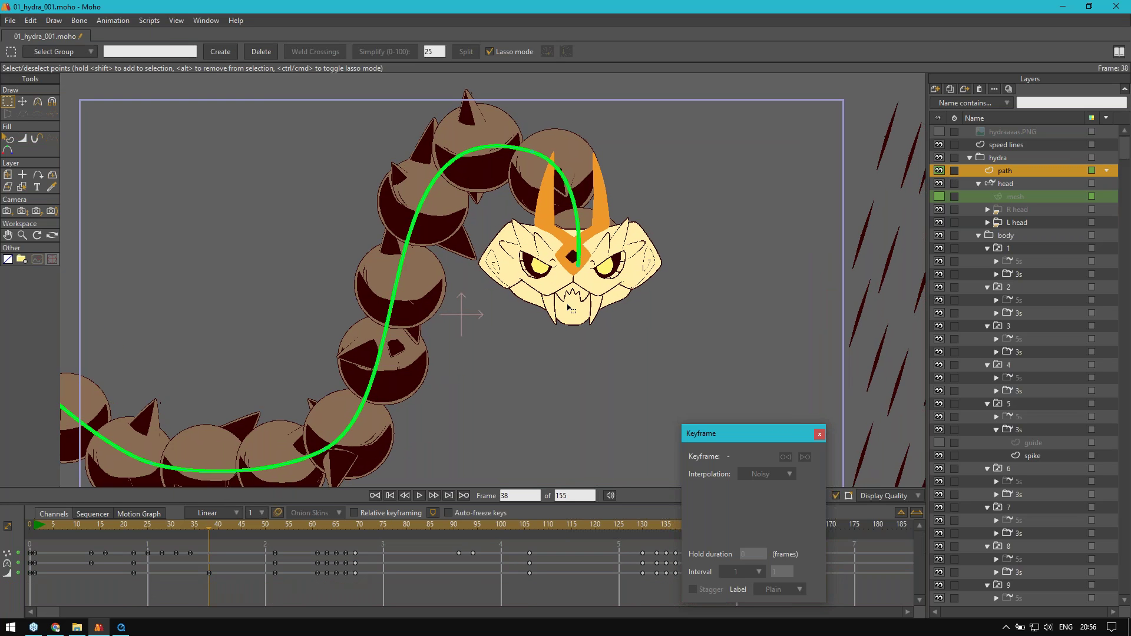
Step: Move the path's end point at the hydra's head to show the body following the curve, and undo the last move
key(t)
drag(584, 275, 418, 268)
scroll(660, 248, down, 3)
key(ctrl+z)
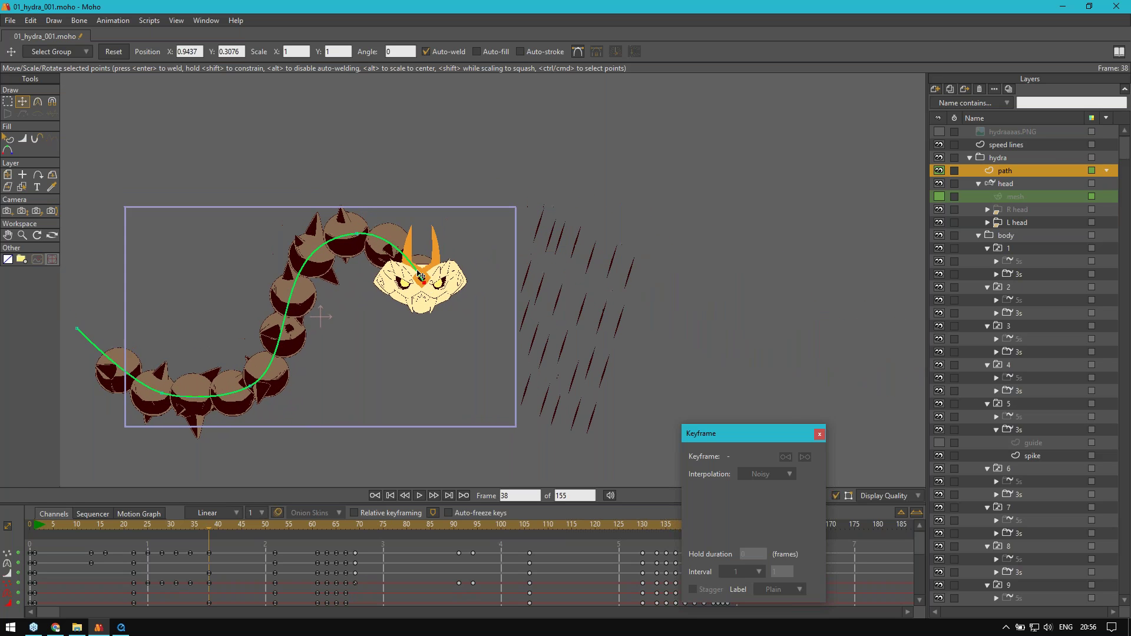
scroll(418, 268, up, 2)
key(g)
scroll(376, 261, up, 5)
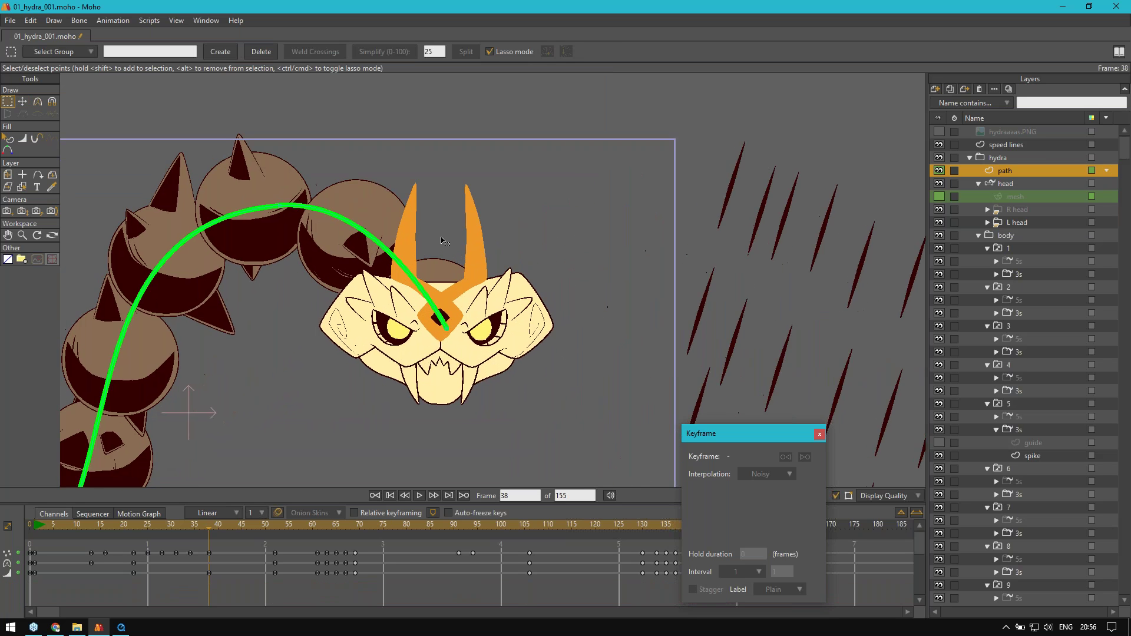
drag(287, 468, 366, 394)
key(t)
mouse_move(209, 531)
mouse_down()
mouse_move(106, 534)
mouse_move(210, 541)
mouse_move(220, 529)
mouse_move(386, 526)
mouse_move(63, 545)
mouse_move(210, 542)
mouse_up()
scroll(382, 360, down, 3)
scroll(430, 376, down, 2)
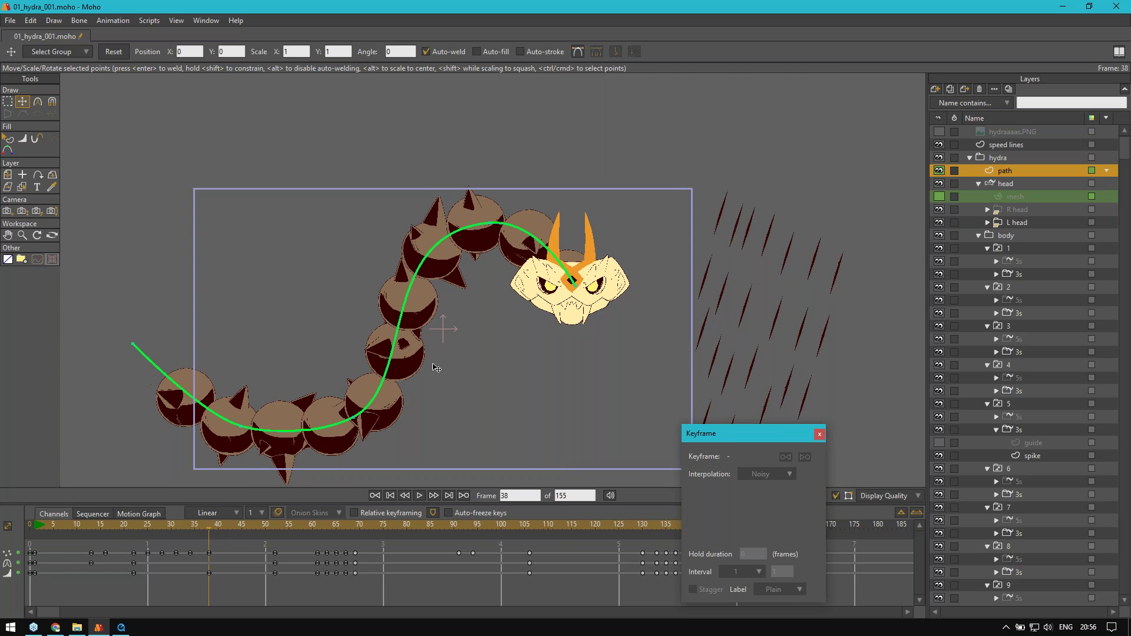
Step: Select the spike layer of body segment 5 and scrub back to frame 2 to examine its pose
scroll(402, 291, up, 2)
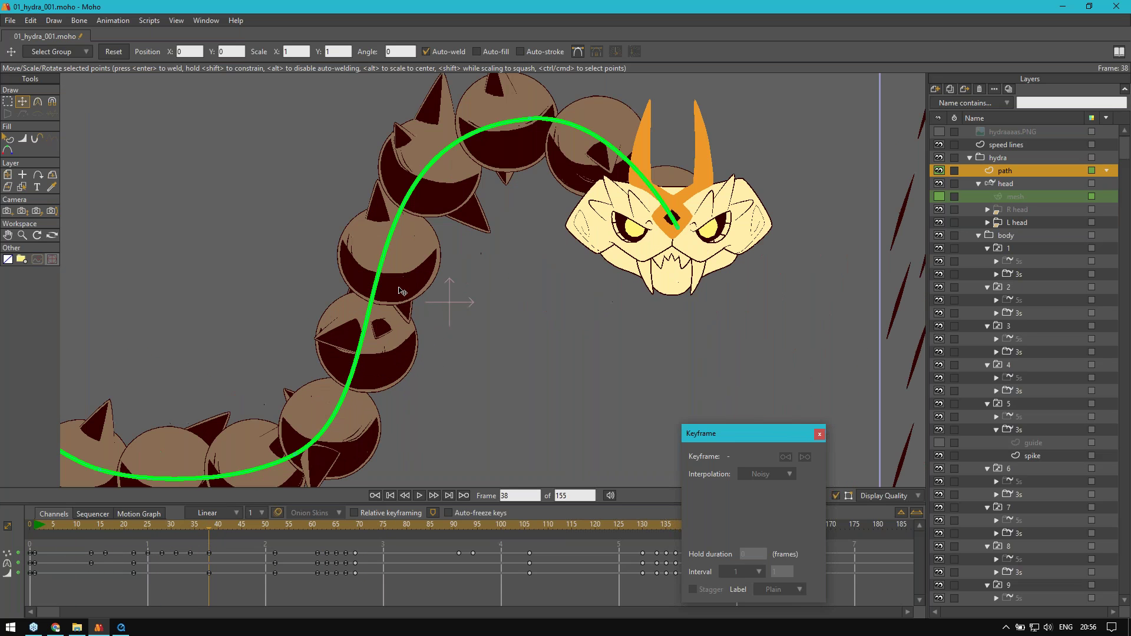
ctrl+alt+click(369, 240)
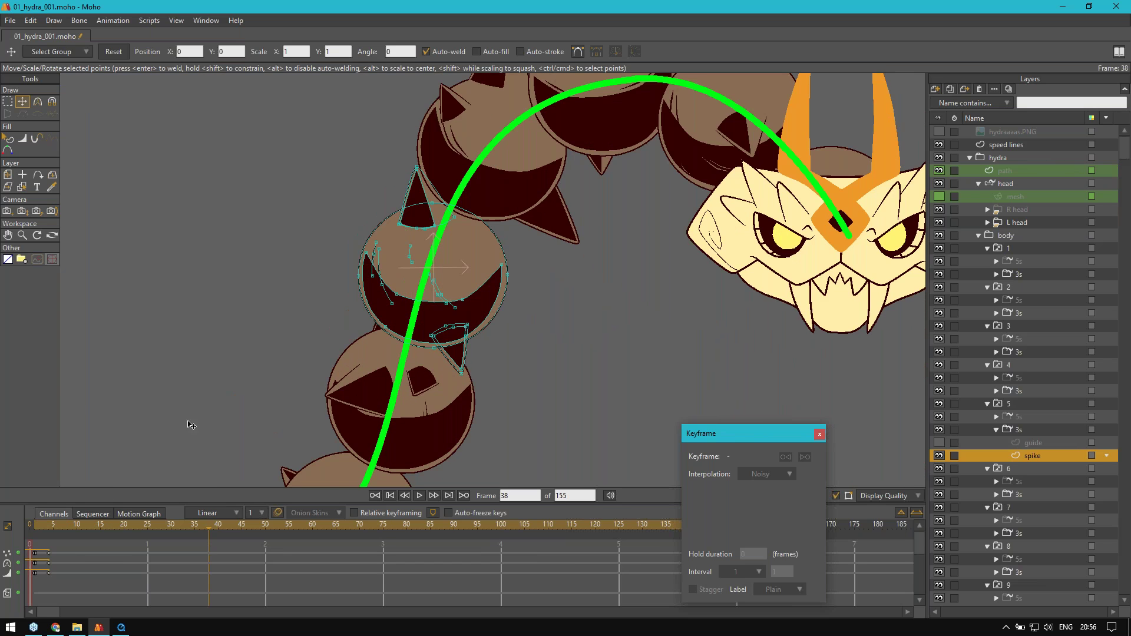
scroll(190, 425, down, 2)
click(37, 527)
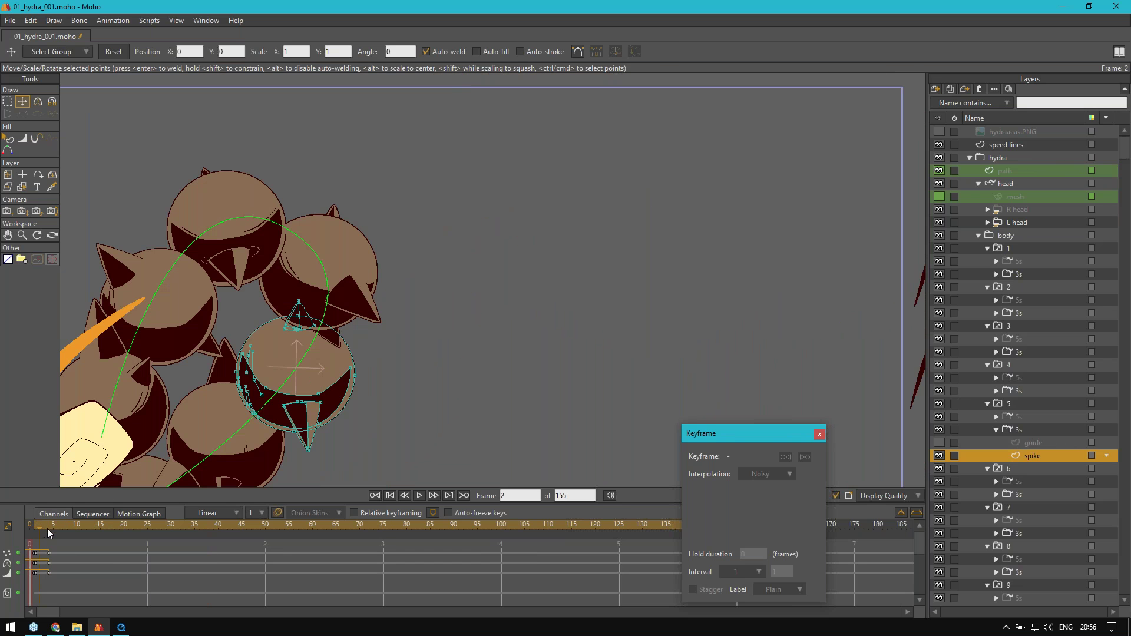
Step: Delete all the keyframes of every animated channel on the hydra's path layer
click(1013, 171)
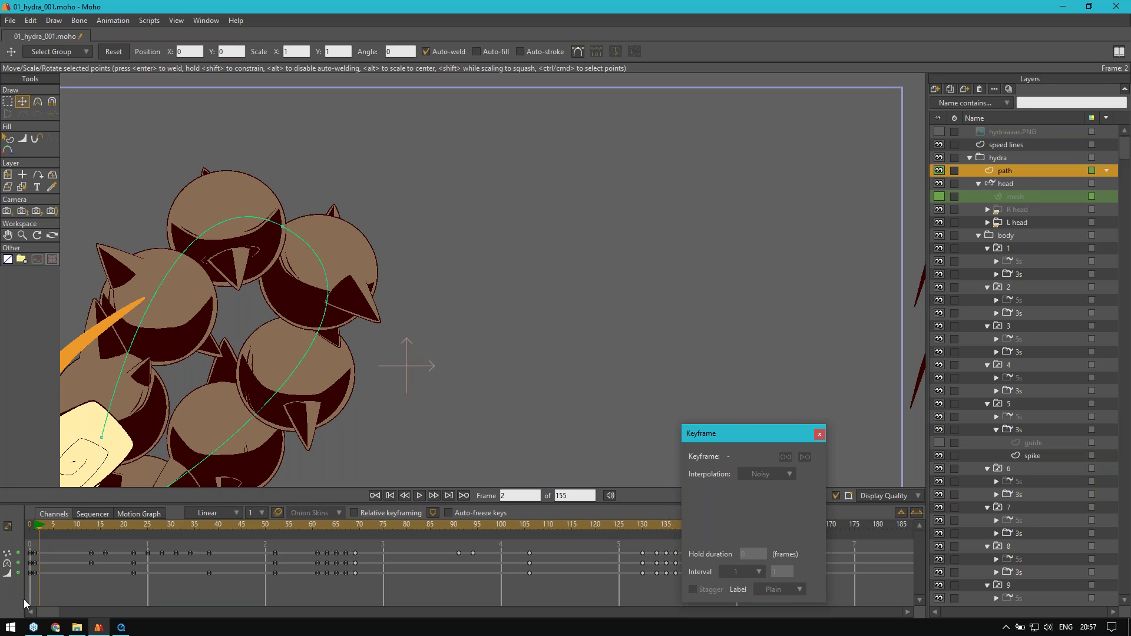
key(Delete)
click(4, 555)
key(Delete)
click(4, 555)
key(Delete)
scroll(292, 371, down, 1)
drag(292, 372, 386, 353)
scroll(389, 357, down, 1)
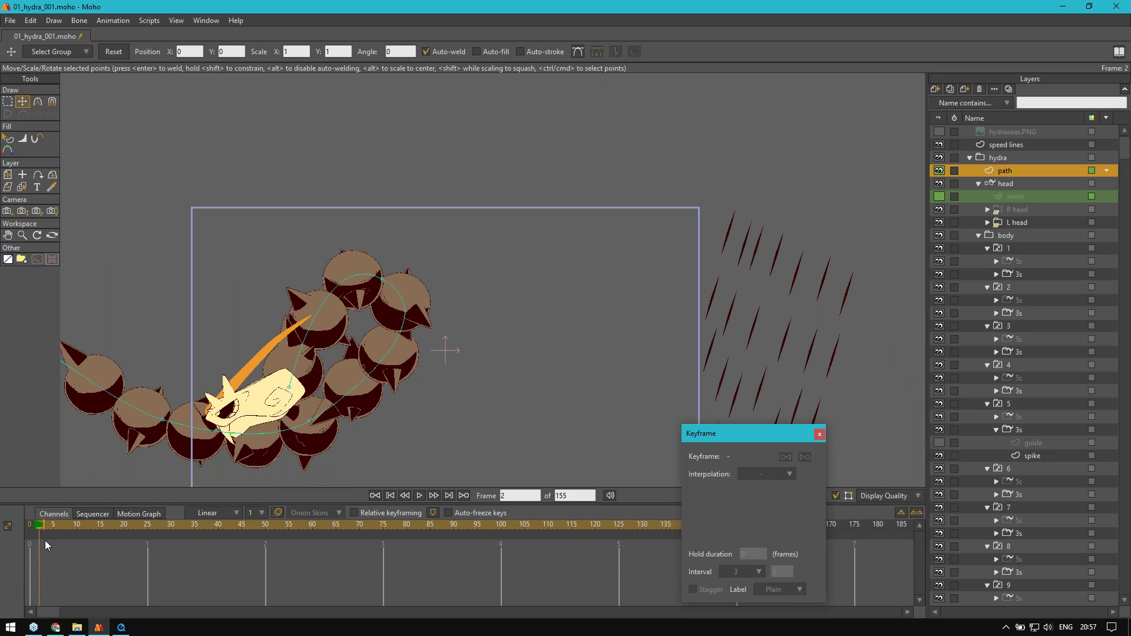
Step: At frame 1, move the path's head end and a middle point to stretch the hydra into a gentle rising curve, and play it back
mouse_move(46, 525)
mouse_down()
mouse_move(98, 523)
mouse_move(34, 527)
mouse_move(36, 539)
mouse_up()
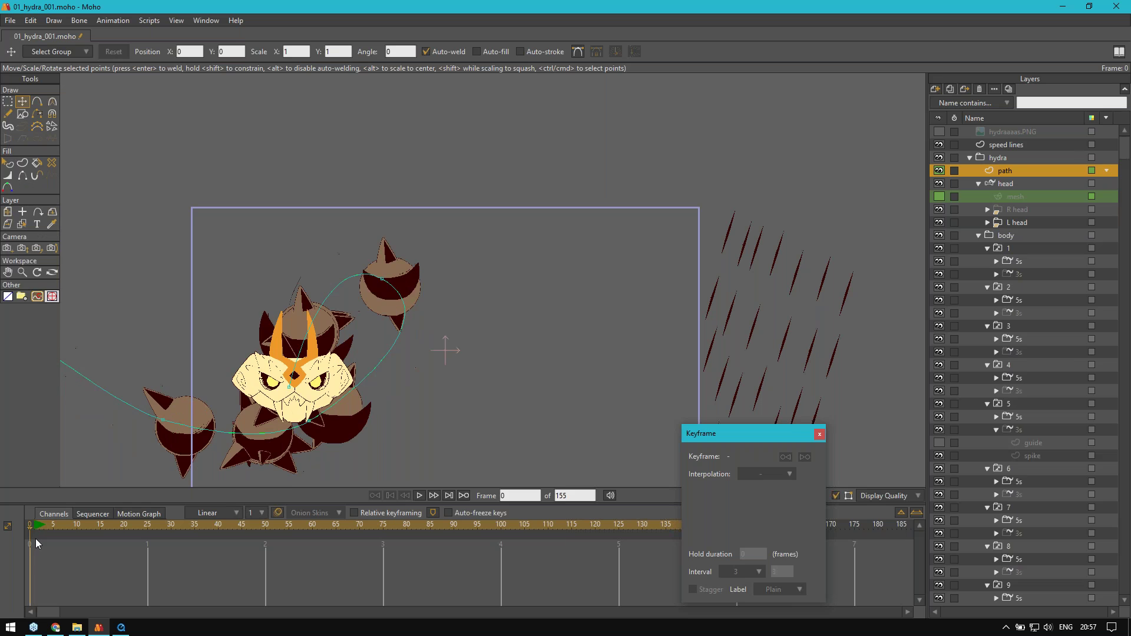
click(34, 528)
drag(289, 394, 638, 260)
drag(385, 286, 420, 352)
key(g)
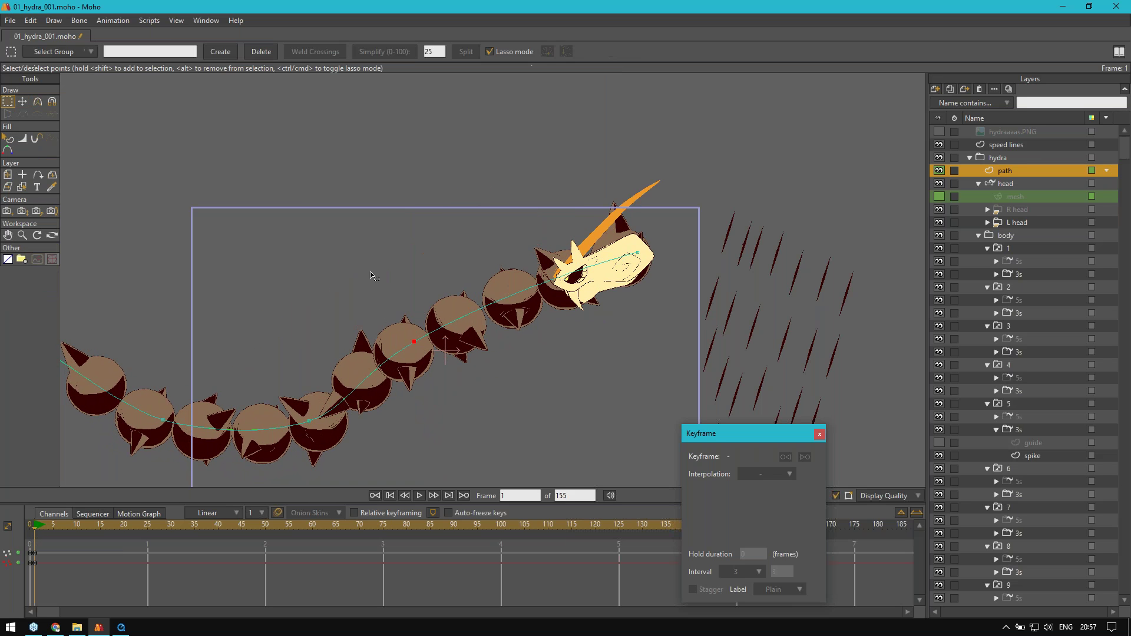
key(space)
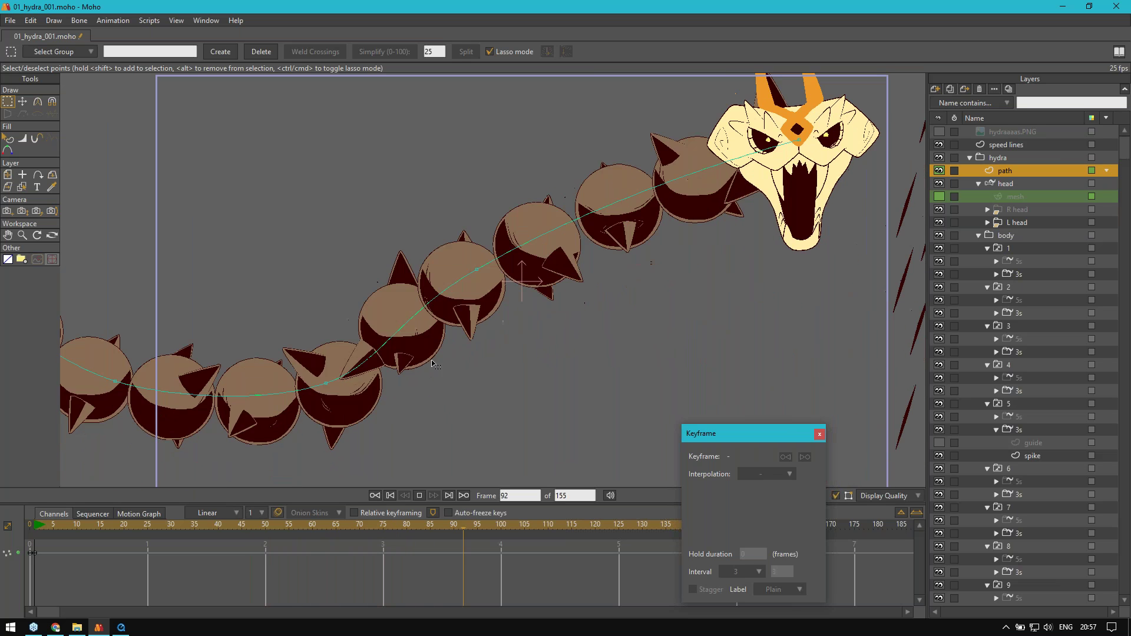
key(space)
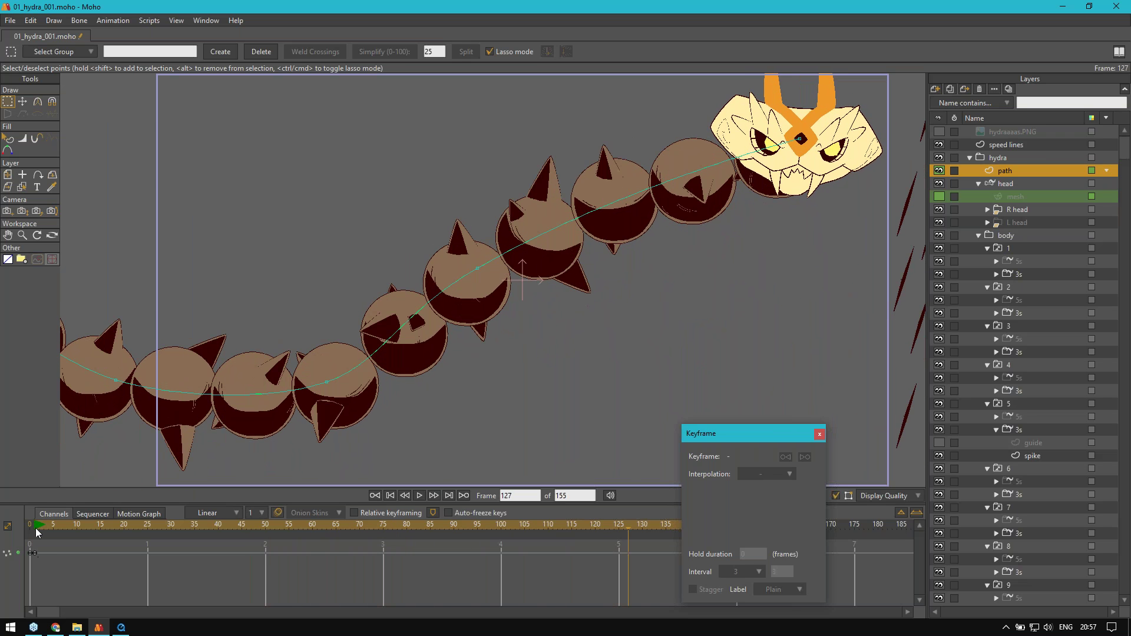
Step: Select the main layer in body segment 7's spike group and scrub to frame 5 to examine its keyframes
alt+right_click(335, 360)
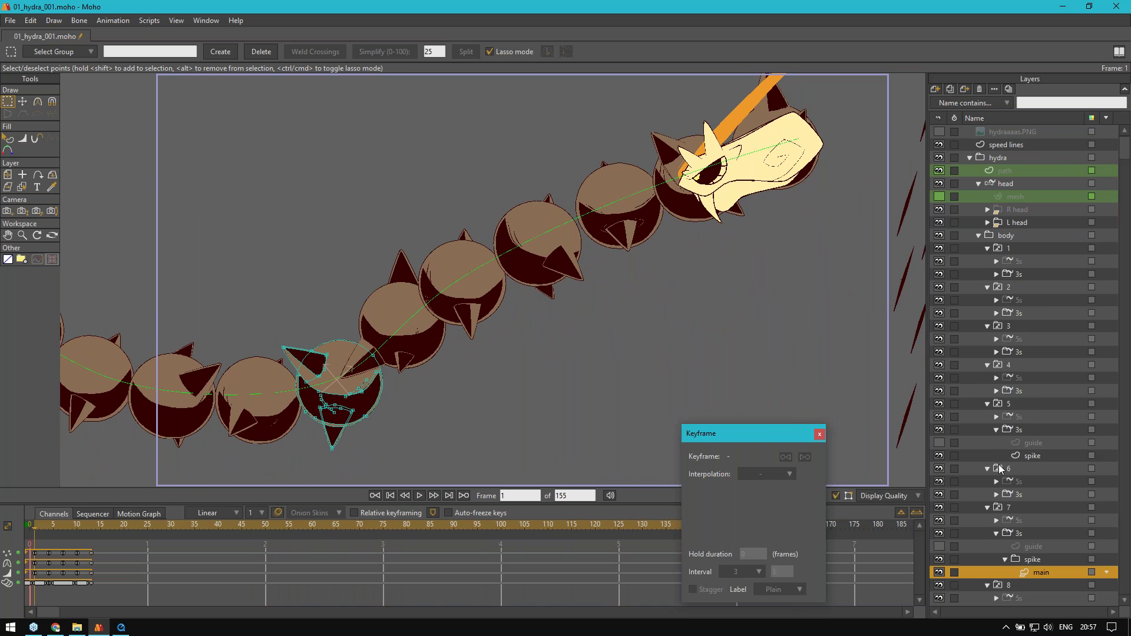
scroll(1003, 510, down, 1)
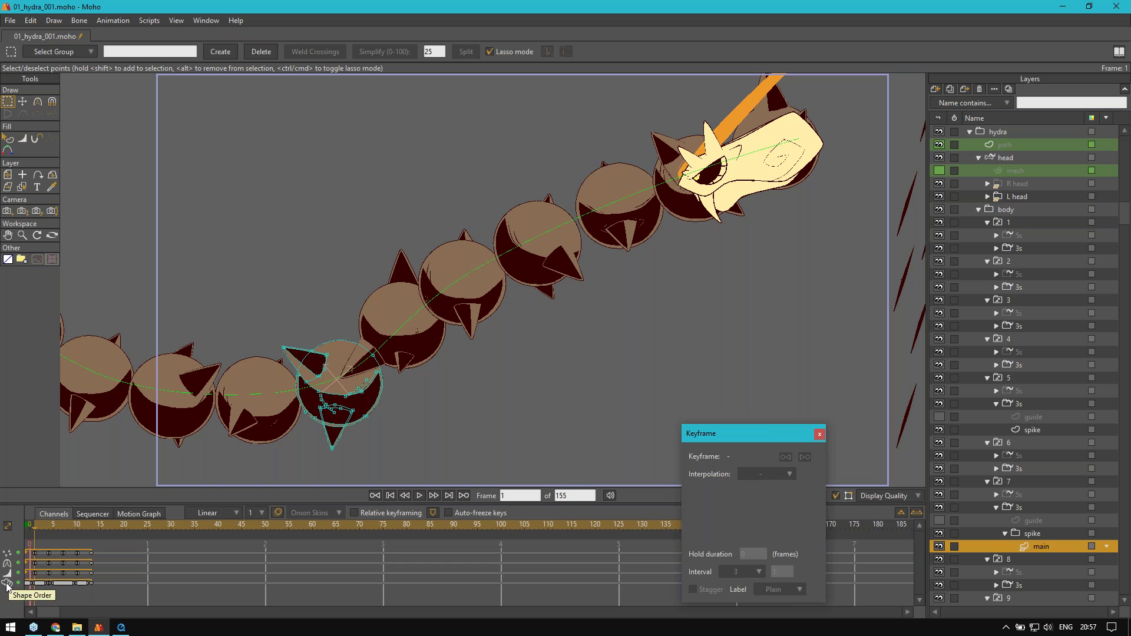
drag(45, 525, 53, 525)
scroll(403, 415, up, 6)
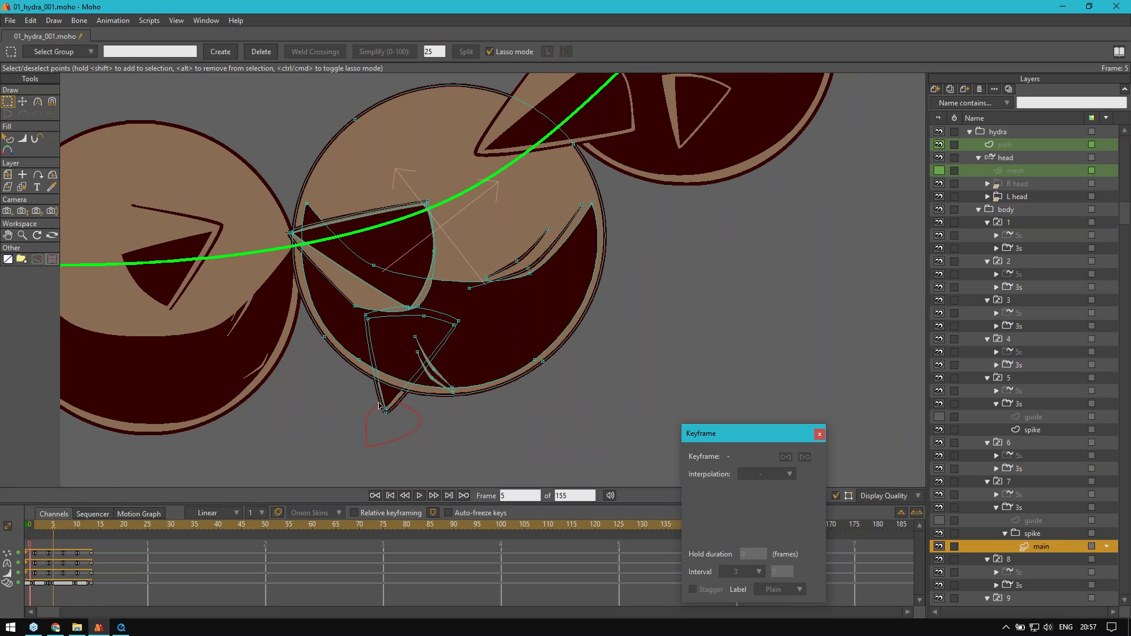
Step: Select segment 7's lower spike points and its upper spike points in turn, scrubbing to frame 46 to examine the looping, and clear the selection
drag(379, 406, 379, 407)
drag(37, 528, 109, 529)
scroll(311, 178, up, 3)
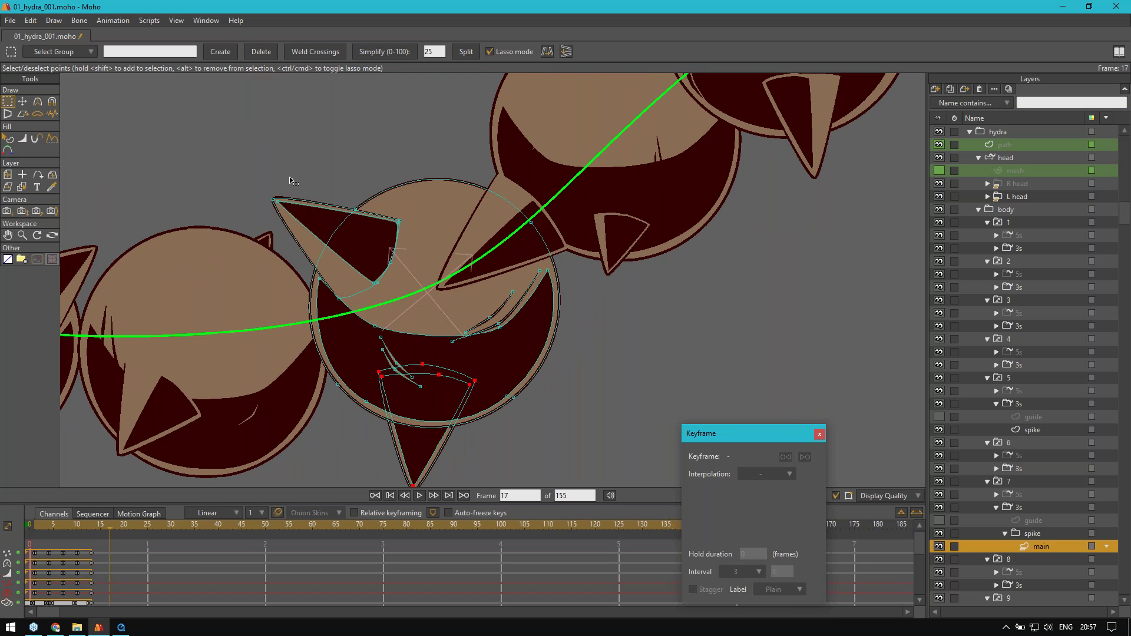
drag(268, 188, 272, 184)
drag(100, 526, 247, 529)
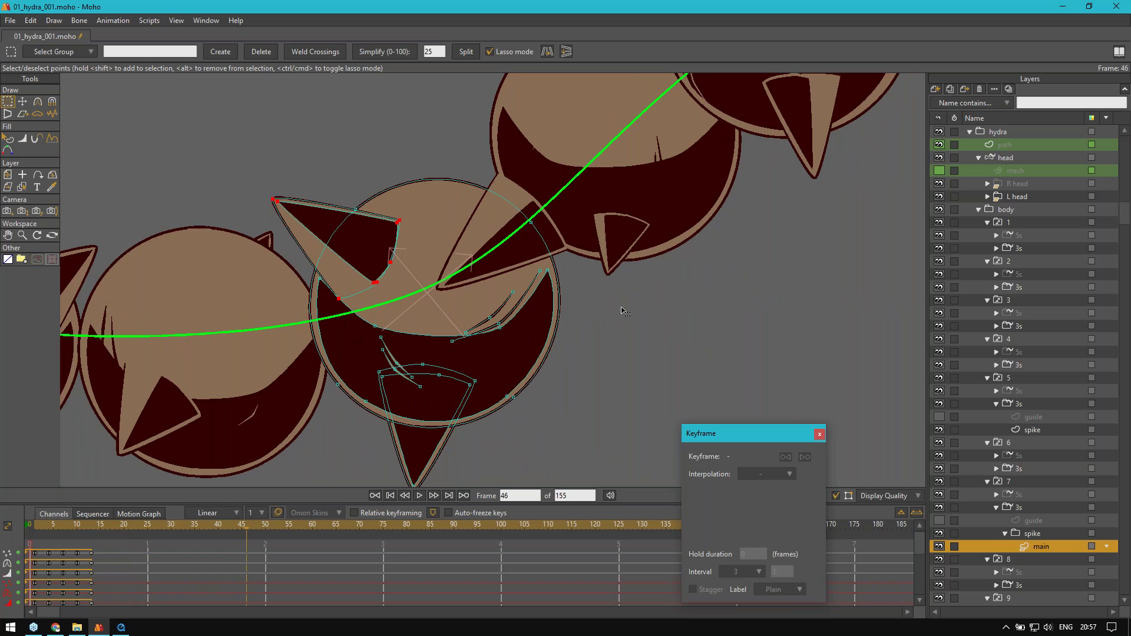
click(667, 317)
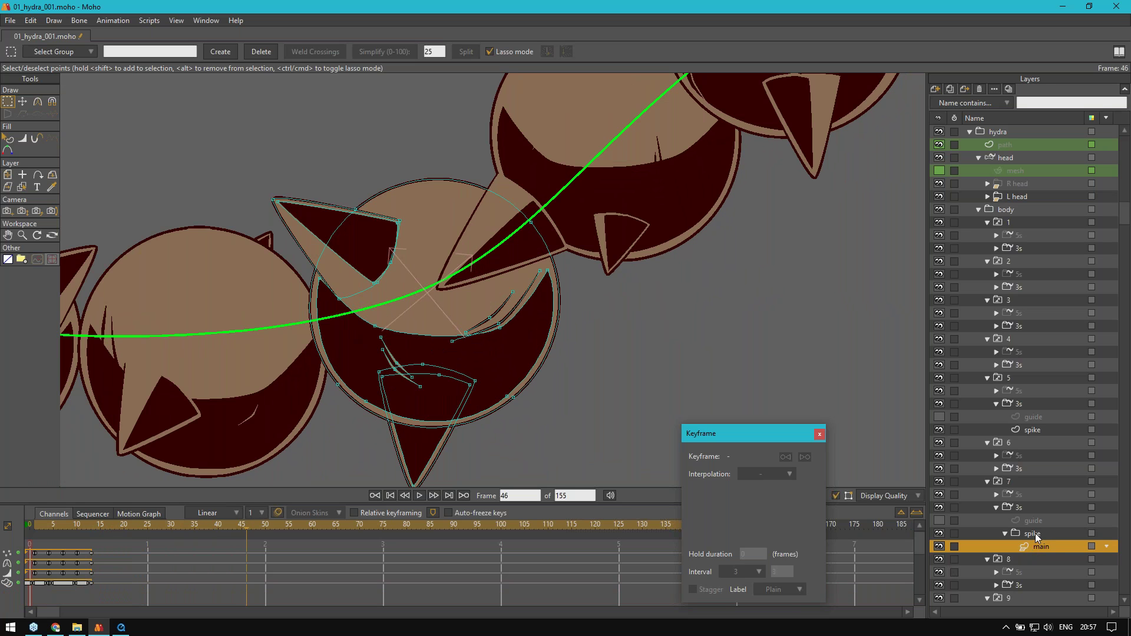
Step: At frame 60, move the end point of the path layer at the hydra's head back toward the body
drag(87, 526, 312, 528)
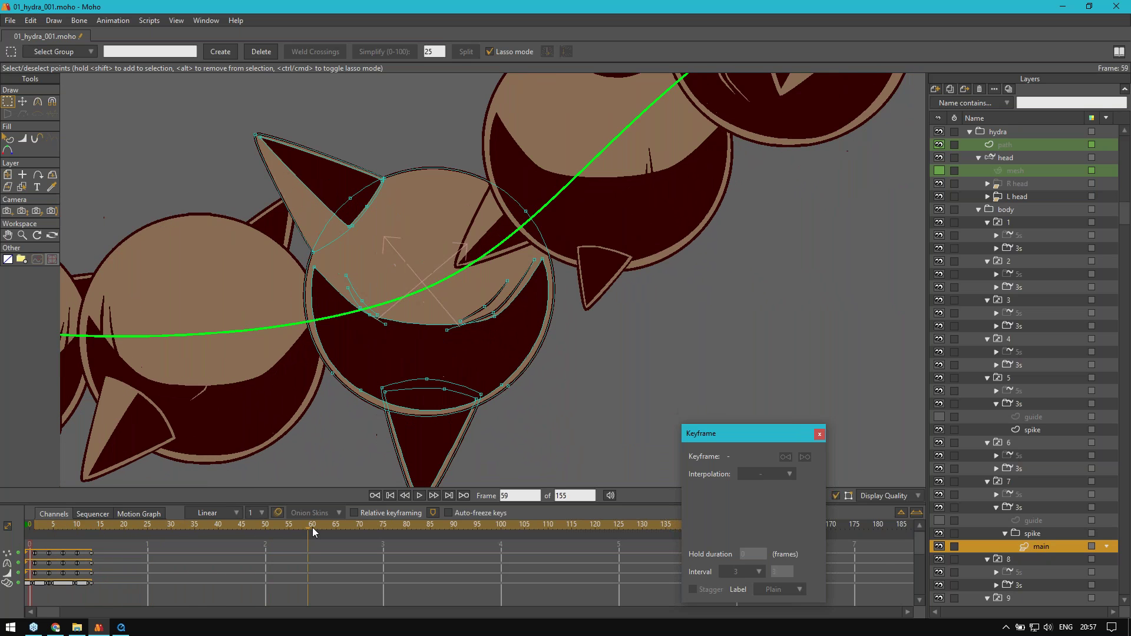
scroll(453, 289, down, 10)
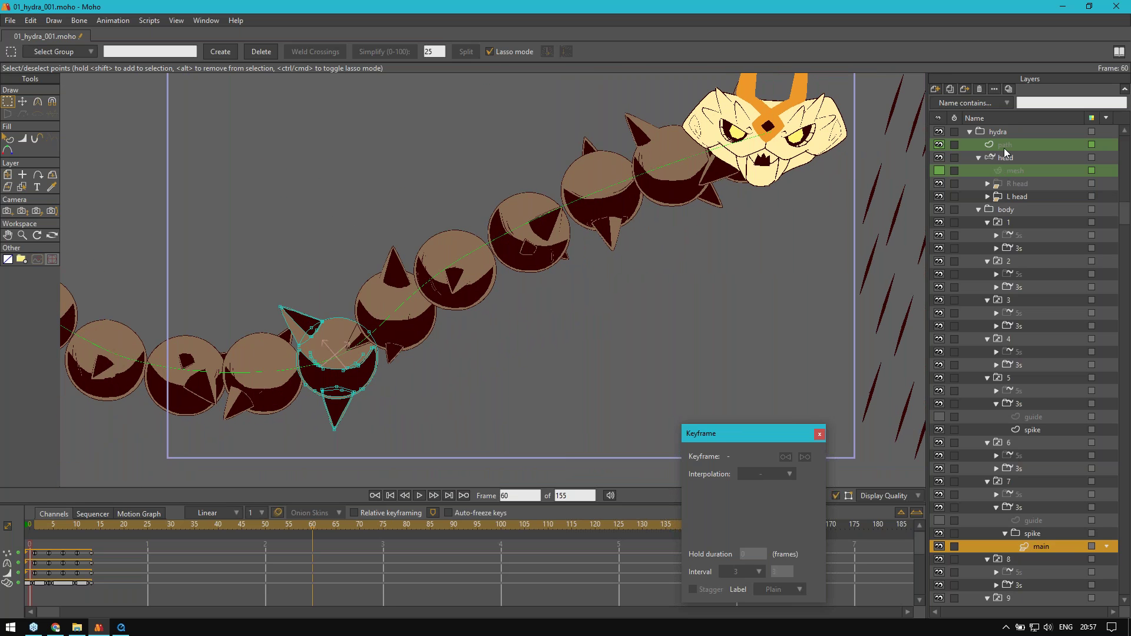
click(1004, 146)
scroll(677, 244, down, 5)
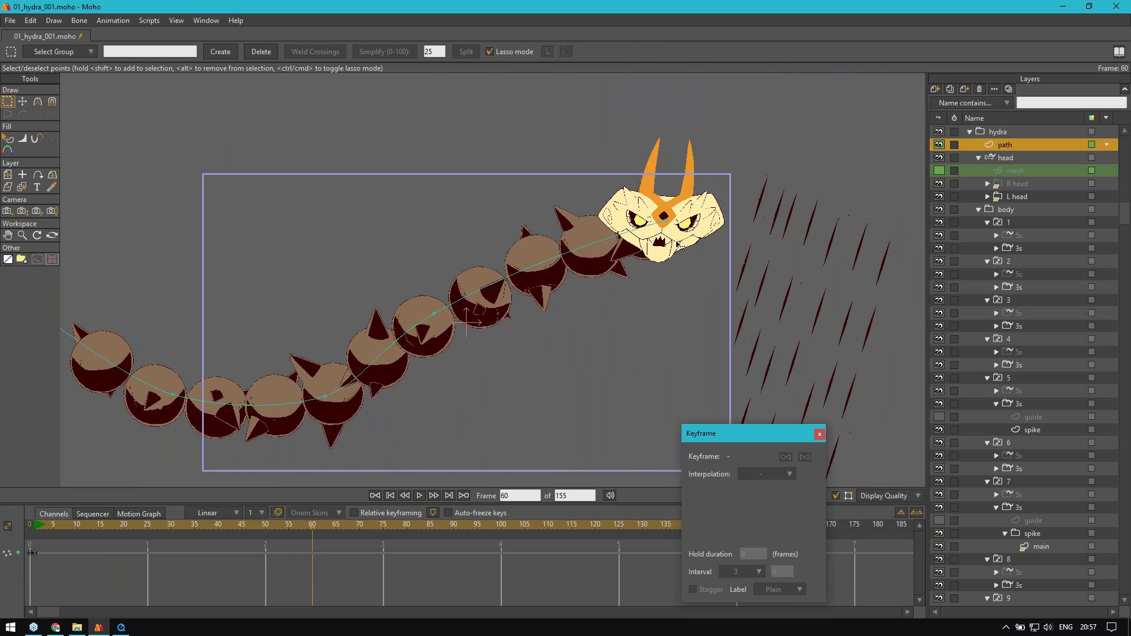
key(t)
drag(665, 227, 575, 232)
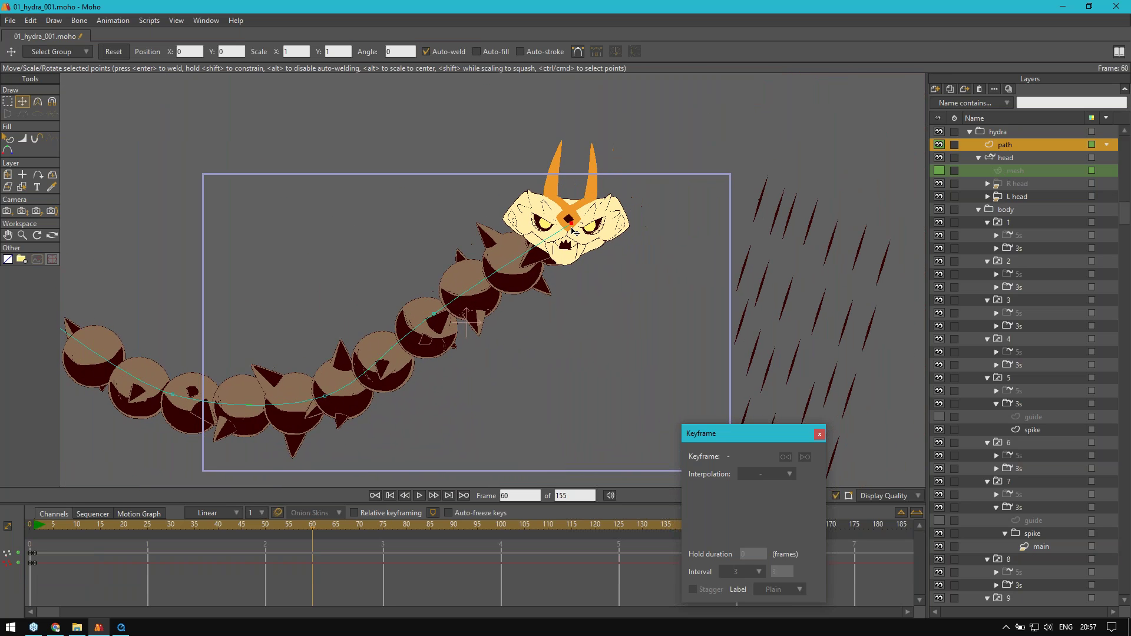
Step: On the head bone layer, turn the hydra's head at frame 60 with the round control bone beside it
click(1002, 159)
scroll(552, 252, up, 5)
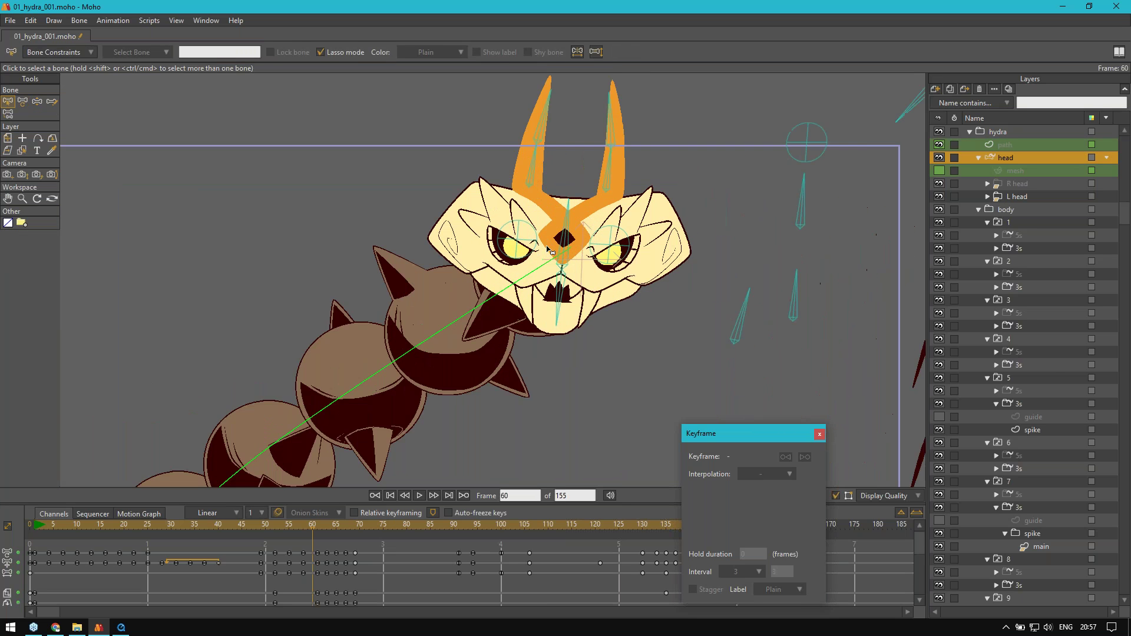
scroll(552, 252, up, 2)
key(t)
drag(567, 229, 597, 237)
key(ctrl+z)
scroll(684, 180, down, 3)
drag(675, 198, 678, 205)
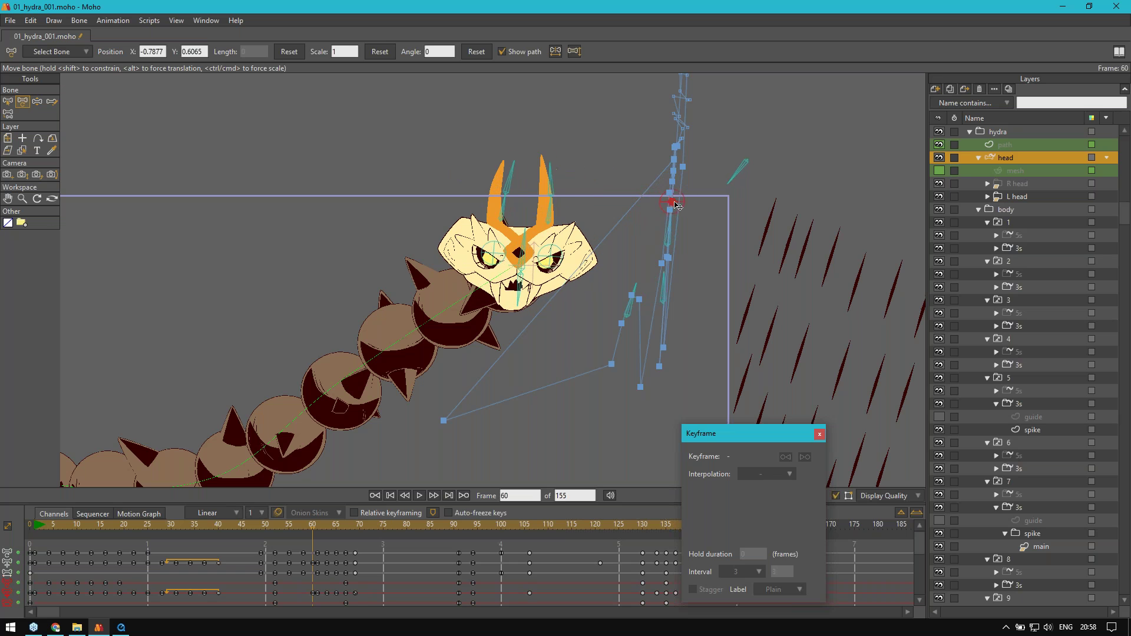
key(b)
click(605, 167)
drag(605, 167, 615, 157)
Step: Move a middle point of the hydra's path outward at frame 60 to bend the body into a stronger S-curve
click(1013, 146)
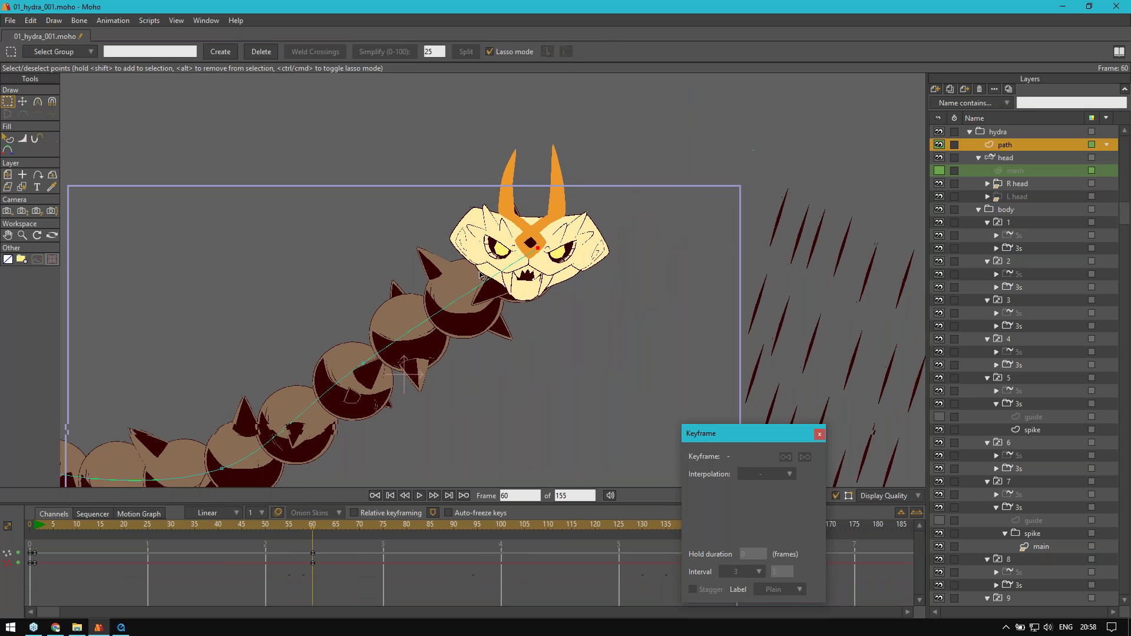
scroll(522, 227, down, 2)
key(t)
drag(411, 326, 348, 309)
key(g)
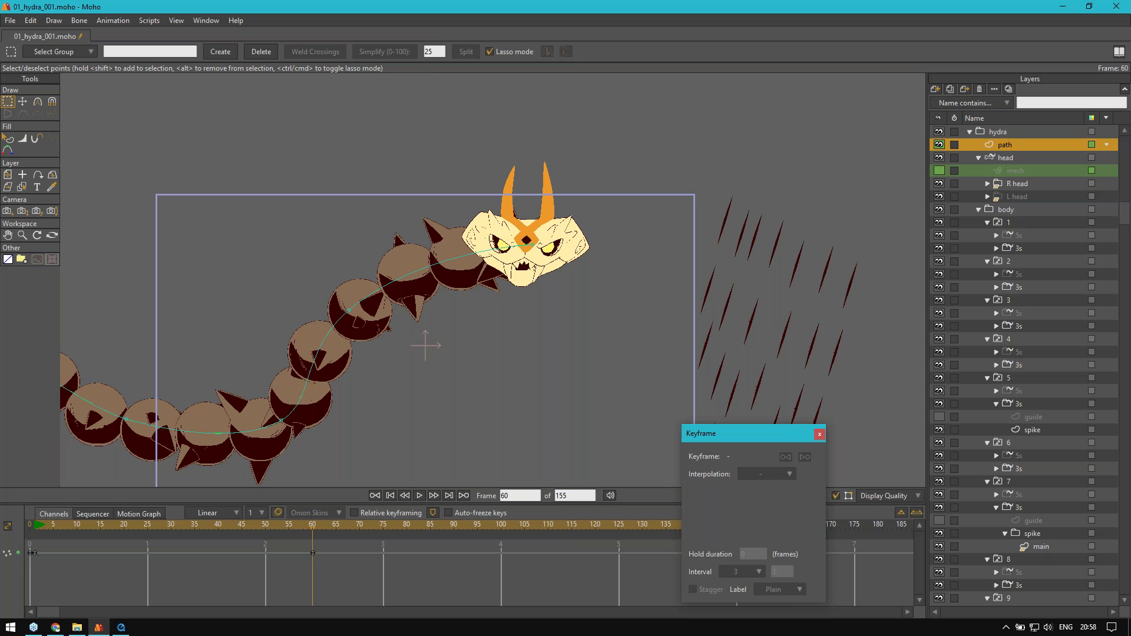
Step: Open the 07_guardian_BUILD_soloRig file from the WEBINAR folder in Moho
click(77, 627)
click(762, 407)
drag(631, 150, 551, 201)
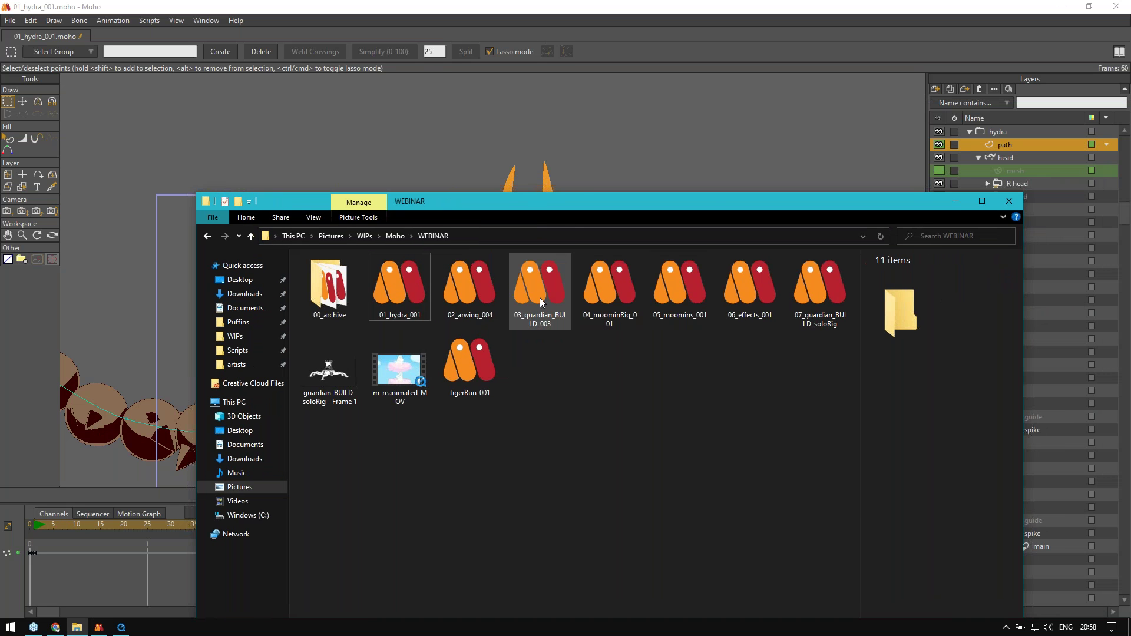
drag(844, 291, 501, 84)
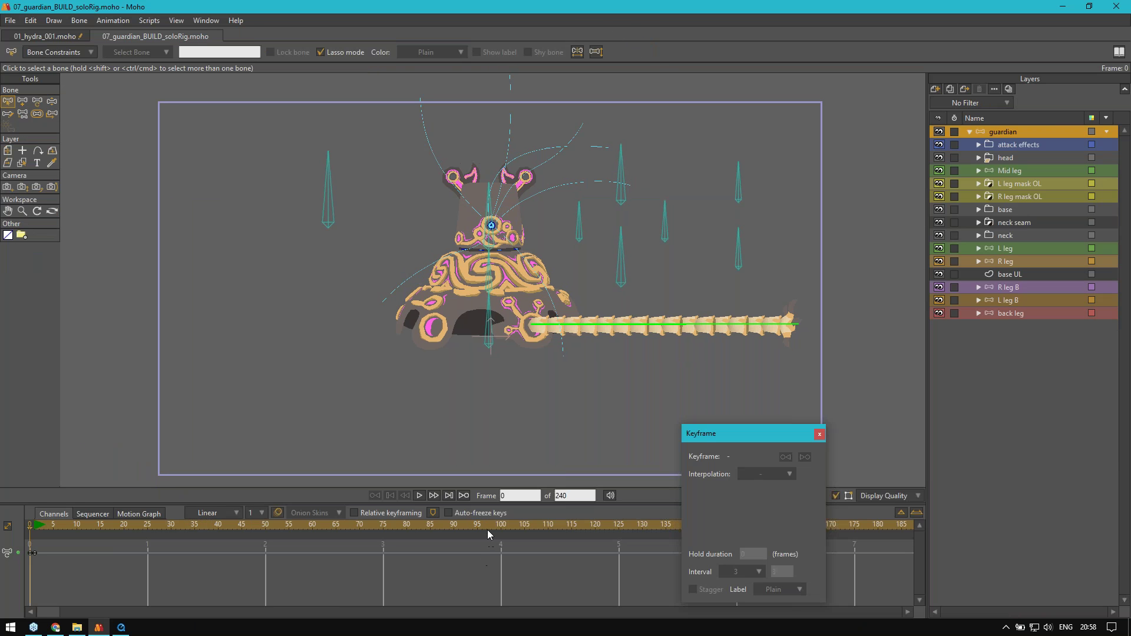
Step: Go to frame 1 and select the guardian's L leg bone layer to examine the control bones along its guide curve
key(Right)
drag(450, 389, 466, 411)
scroll(467, 406, up, 2)
scroll(312, 336, up, 5)
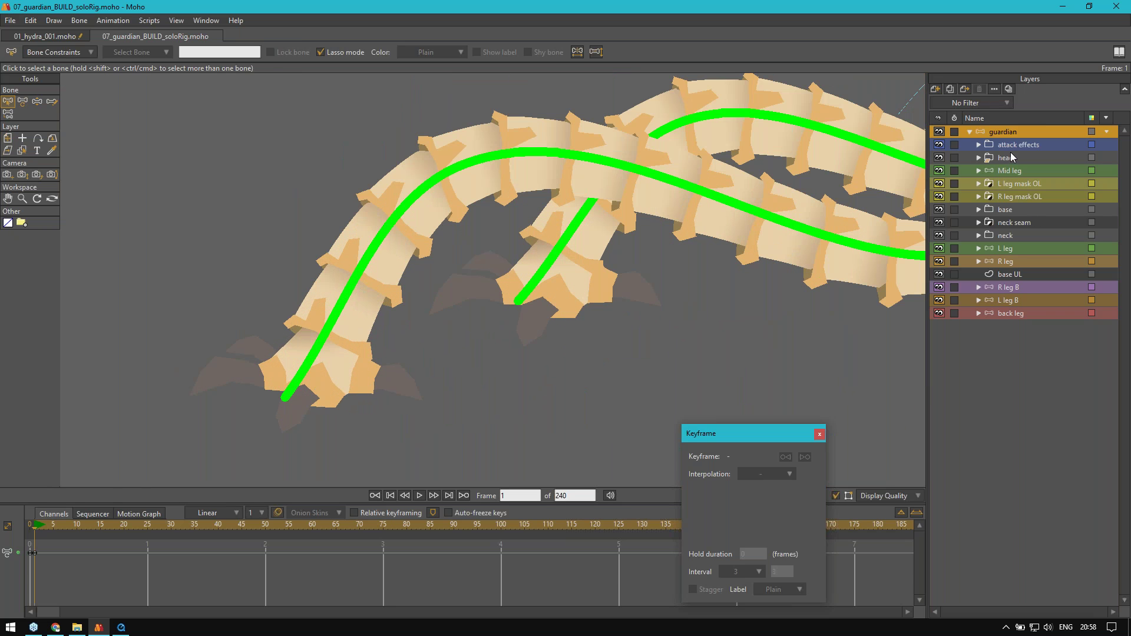
click(1011, 170)
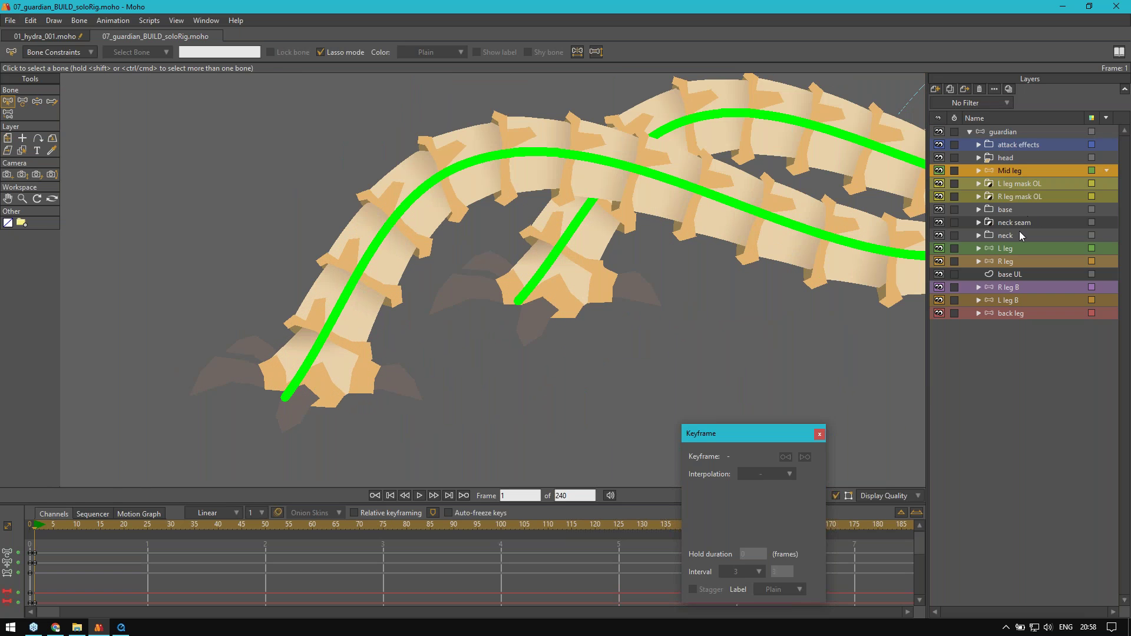
click(1011, 250)
scroll(435, 309, down, 4)
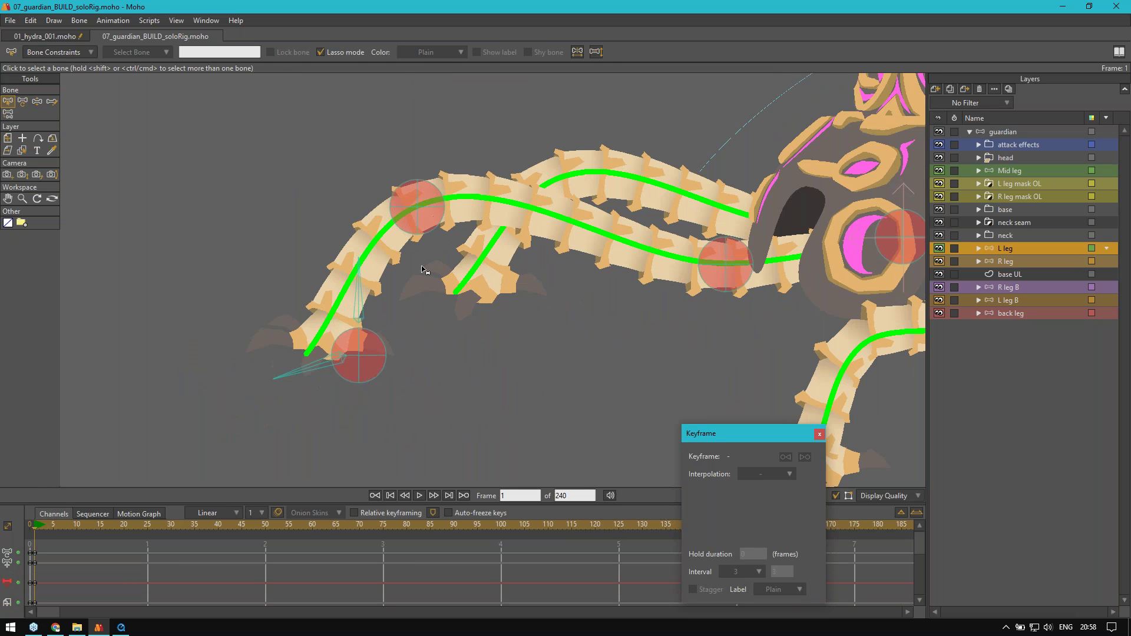
key(t)
drag(413, 215, 412, 233)
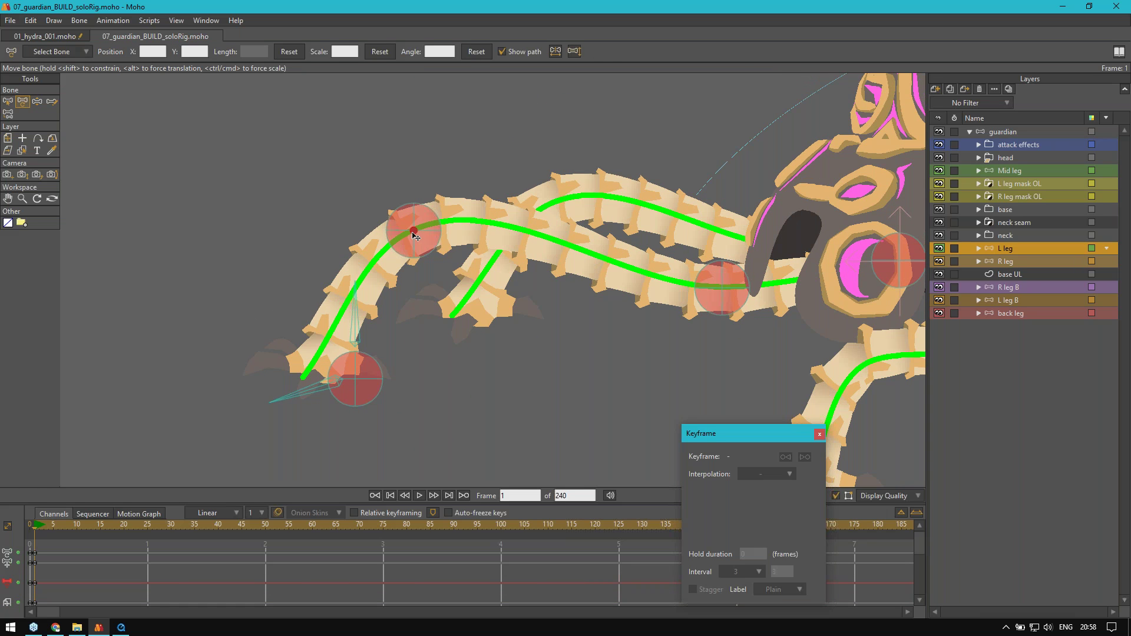
Step: Expand the L leg layer, select its guide layer, and inspect the red control bone B6 at the leg's upper bend
click(979, 249)
click(1034, 259)
drag(420, 204, 374, 236)
scroll(374, 236, up, 3)
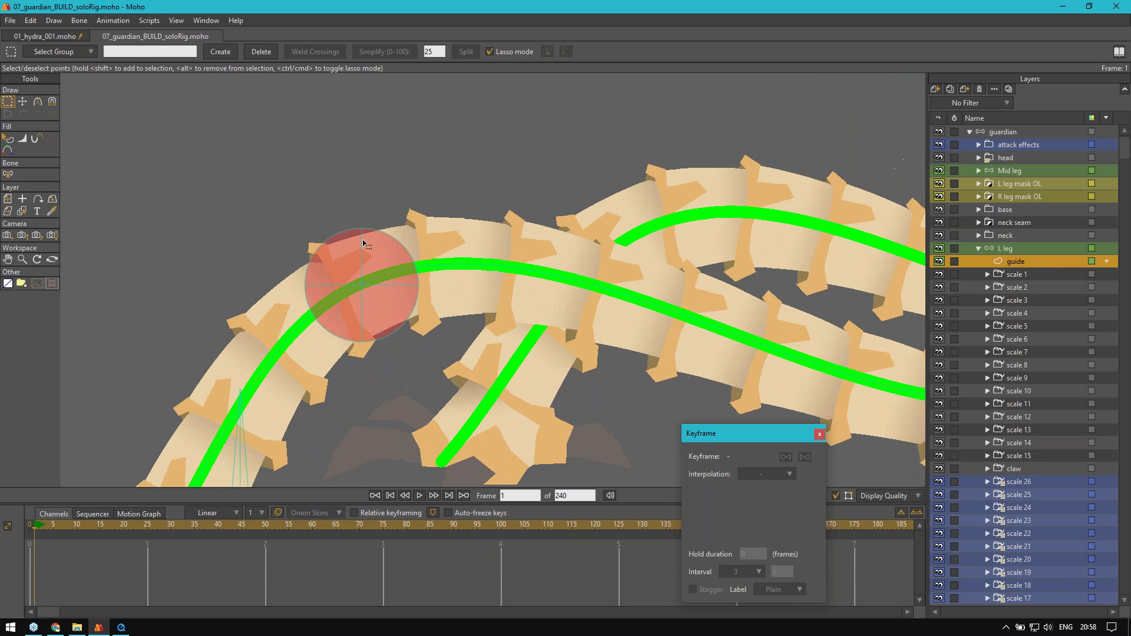
key(b)
scroll(354, 285, down, 5)
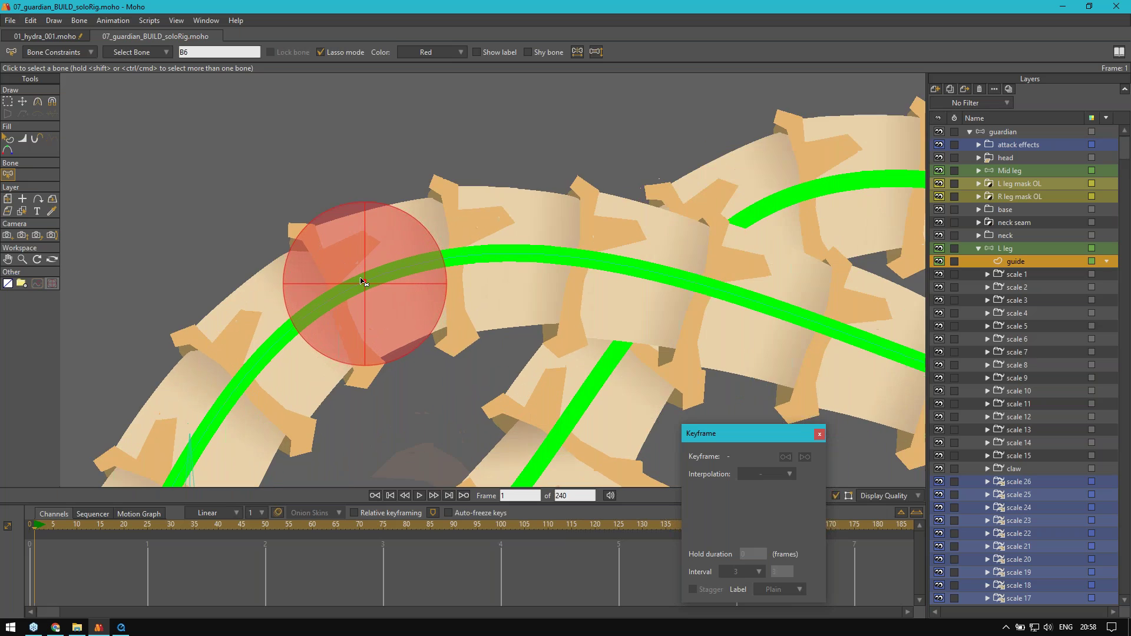
click(645, 235)
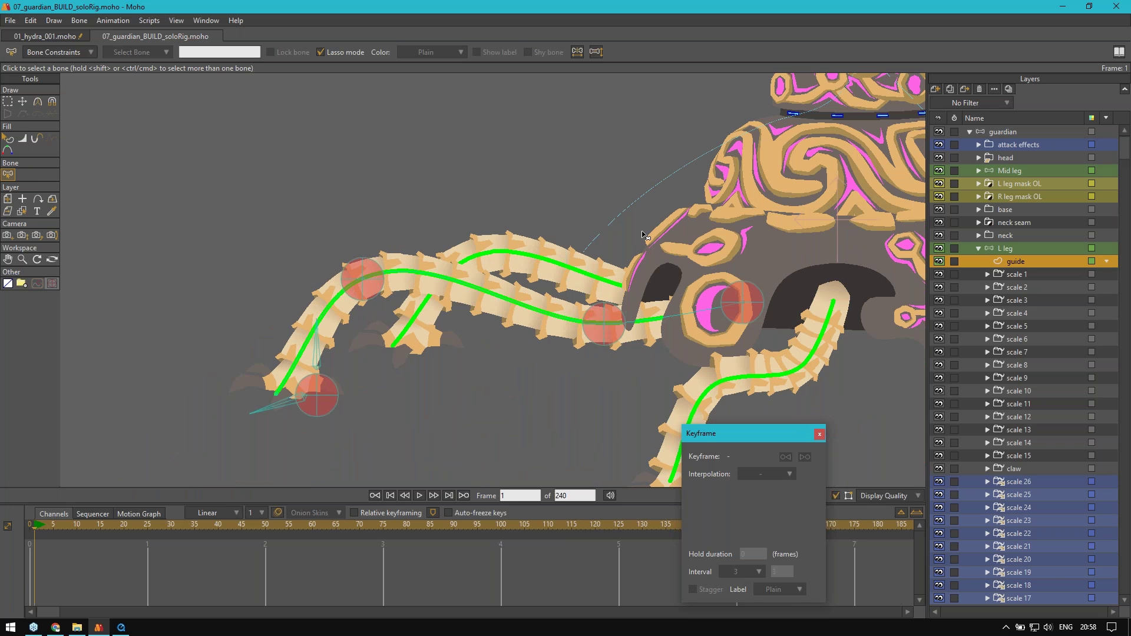
Step: Collapse the L leg layer and raise its upper-bend control bone at frame 1 so the leg arches higher
click(995, 251)
click(978, 249)
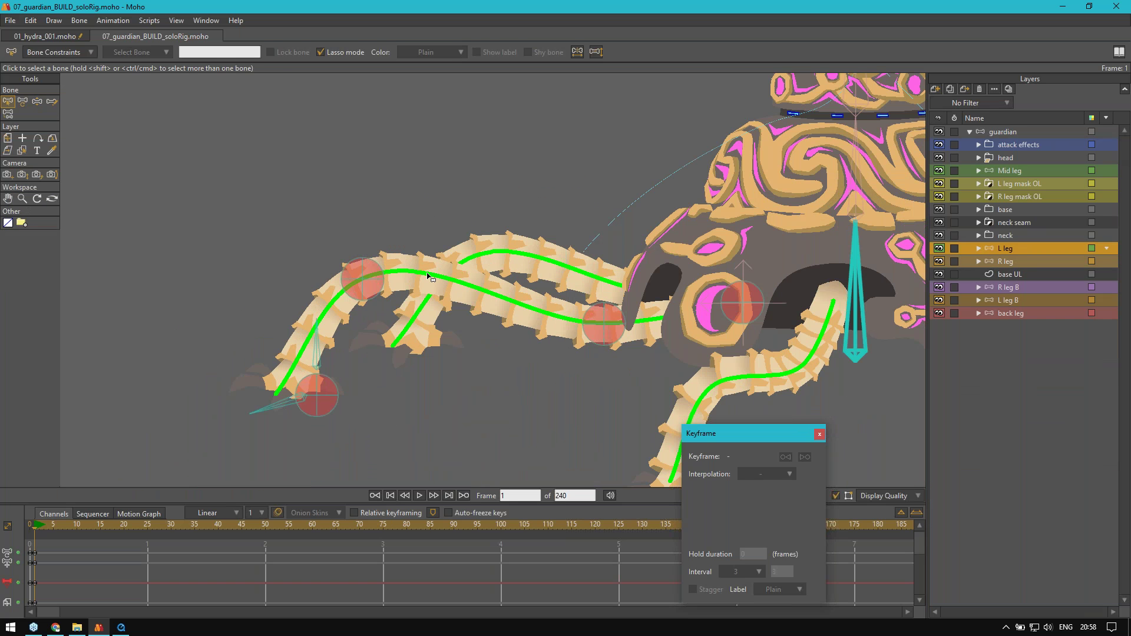
drag(396, 276, 361, 221)
key(b)
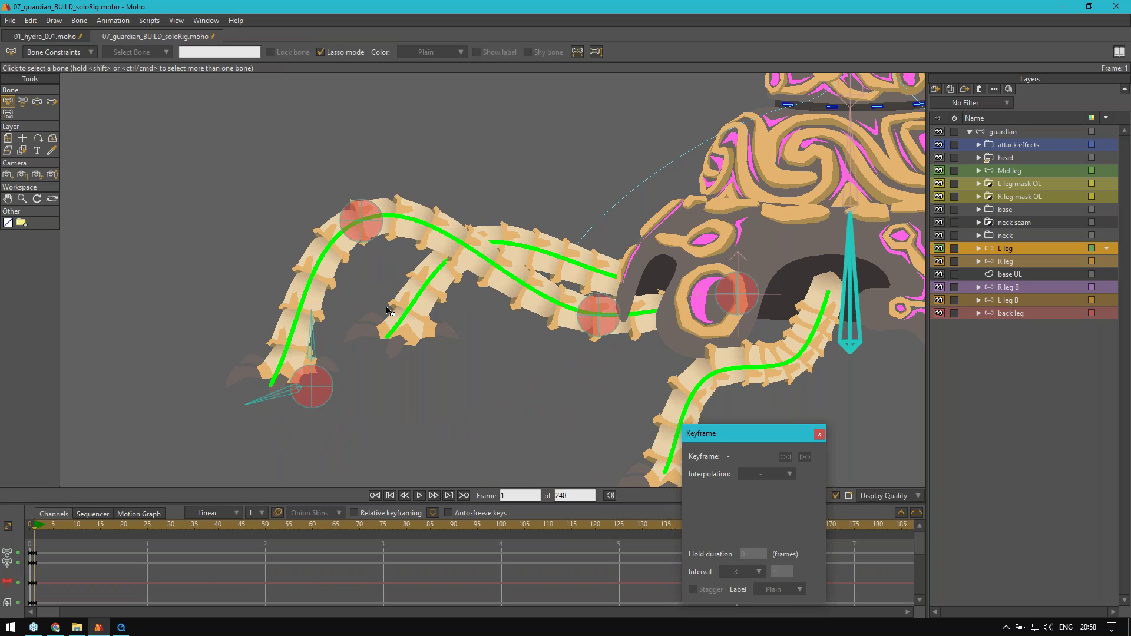
scroll(377, 312, down, 3)
scroll(368, 326, down, 3)
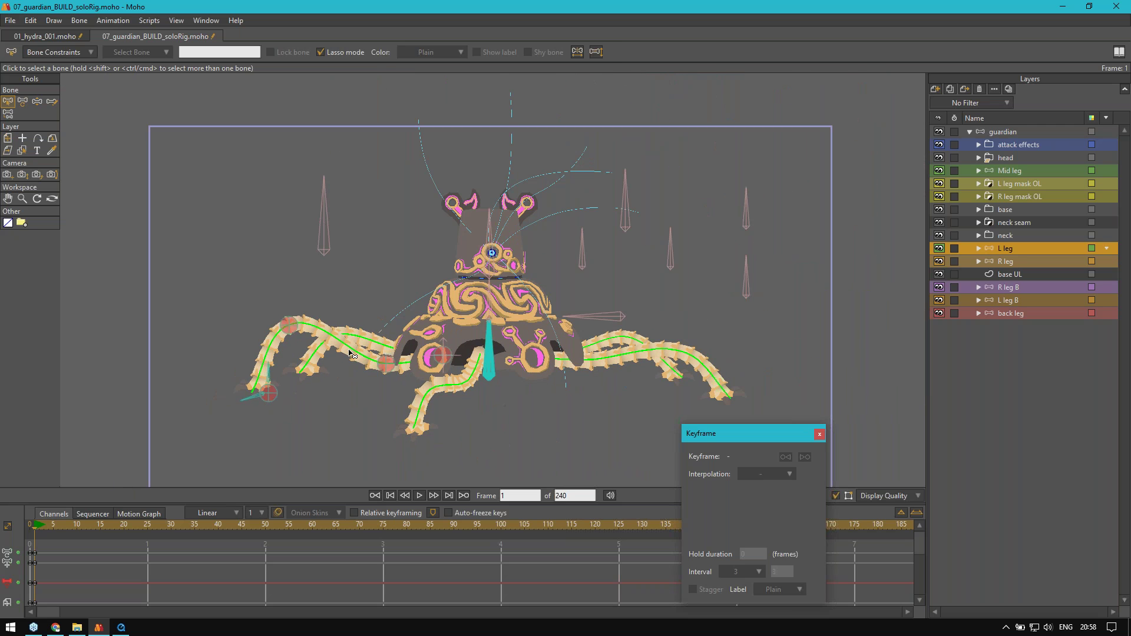
Step: Switch to the 01_hydra_001 file, delete the hydra path layer's keyframe at frame 60, and go to frame 45
scroll(300, 358, up, 3)
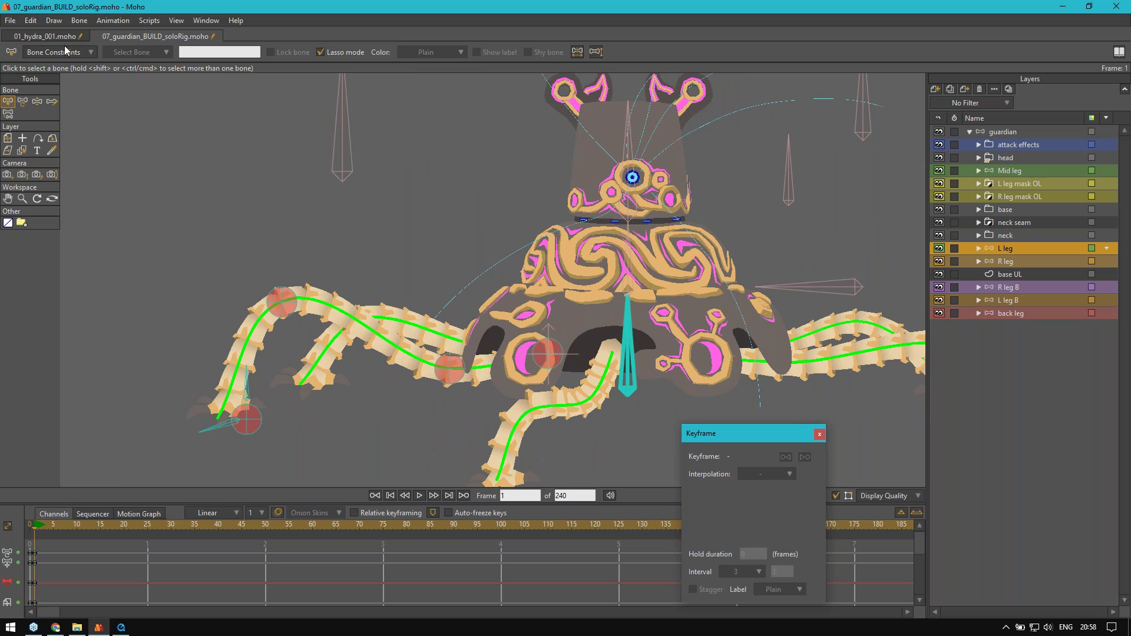
click(44, 36)
scroll(390, 294, up, 4)
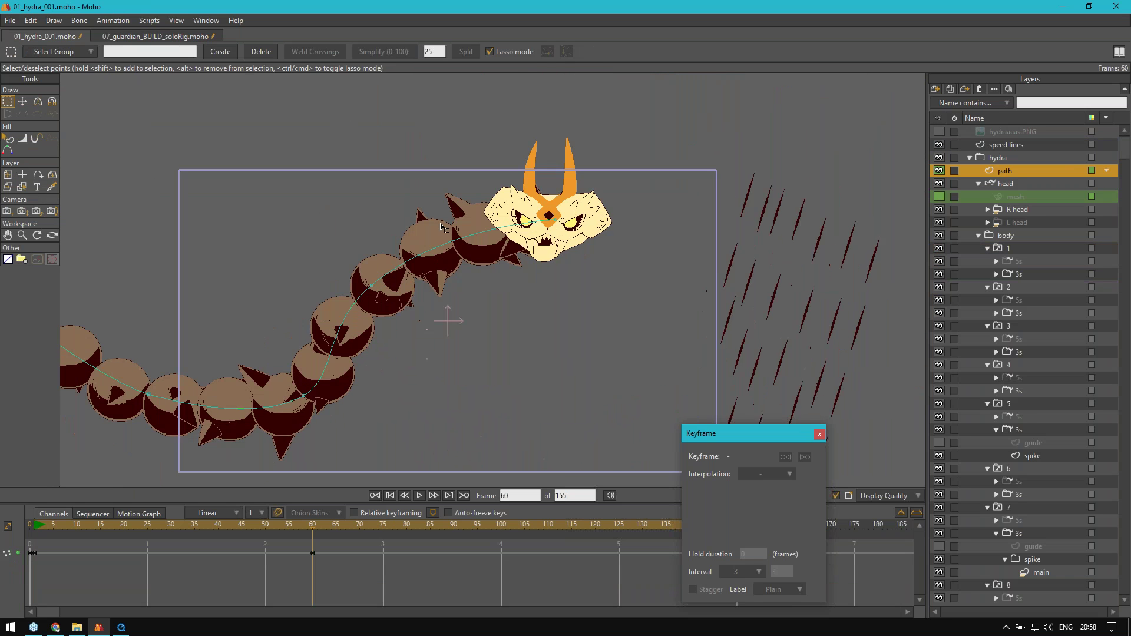
drag(397, 276, 433, 207)
scroll(399, 298, down, 1)
key(t)
key(g)
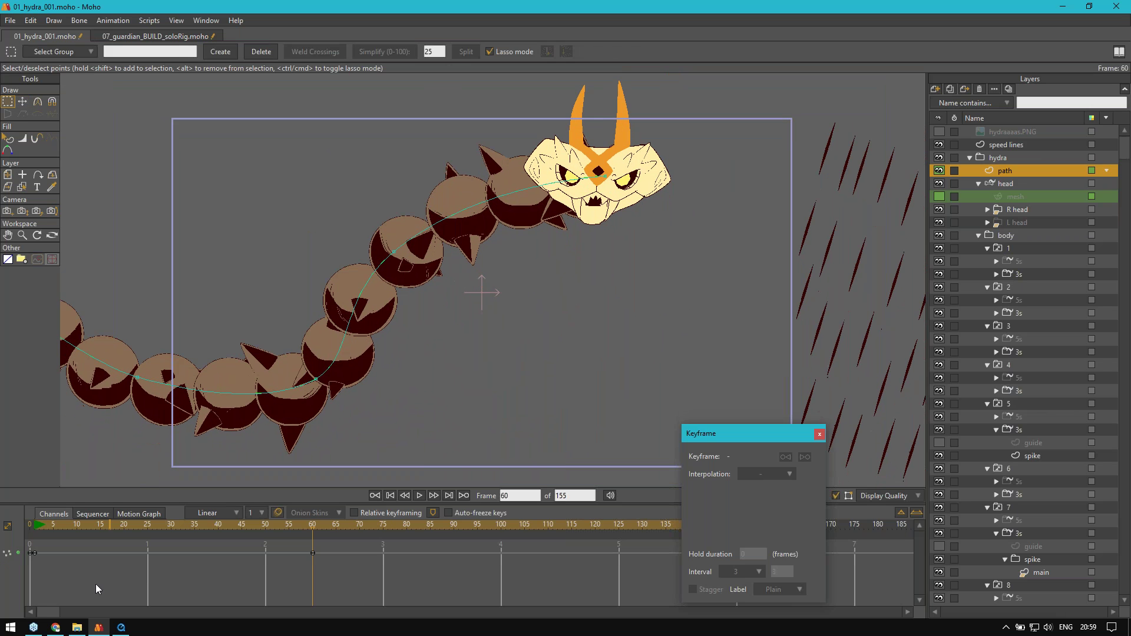
key(Delete)
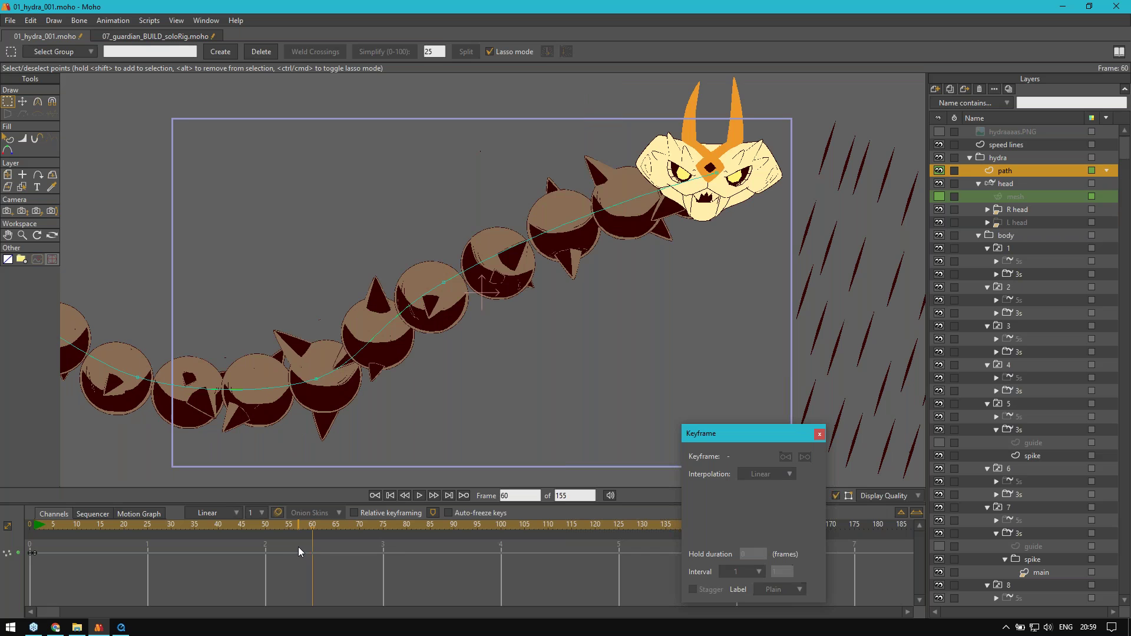
mouse_move(246, 526)
mouse_down()
mouse_move(33, 526)
mouse_move(242, 527)
mouse_up()
scroll(516, 331, down, 2)
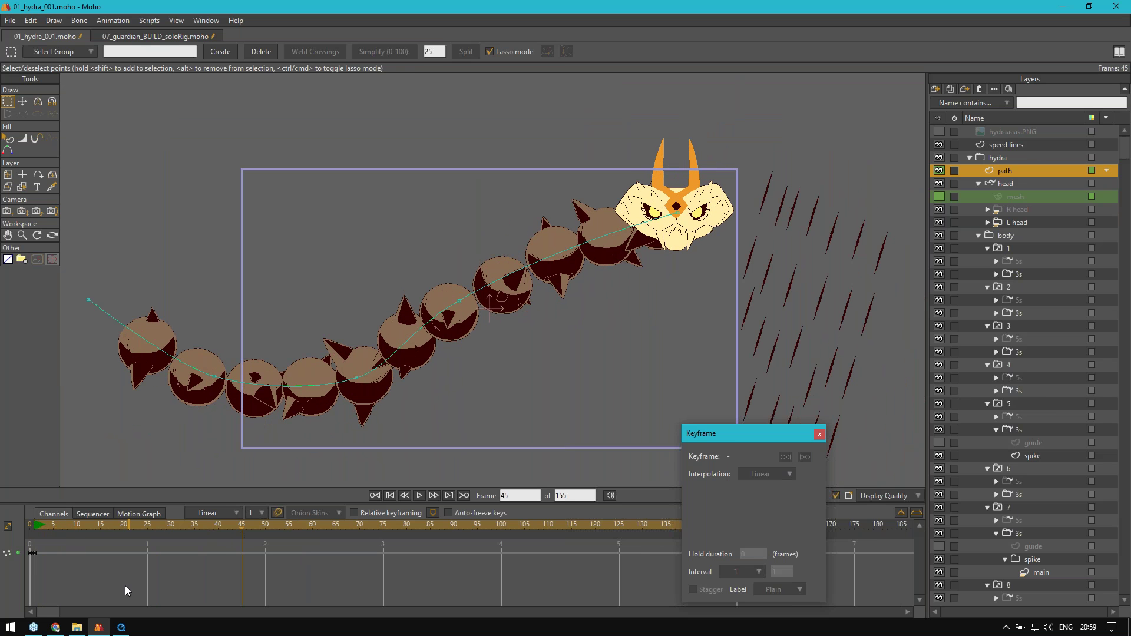
Step: Switch to the Webinar presentation in Google Slides and lower the system volume to 64
click(55, 629)
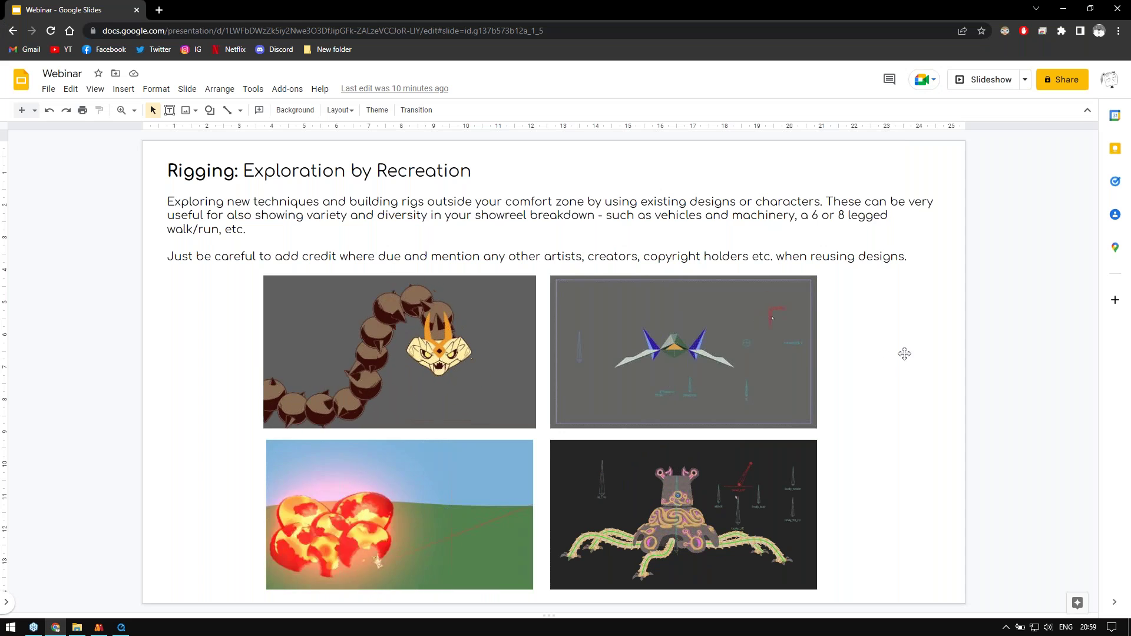
key(XF86AudioLowerVolume)
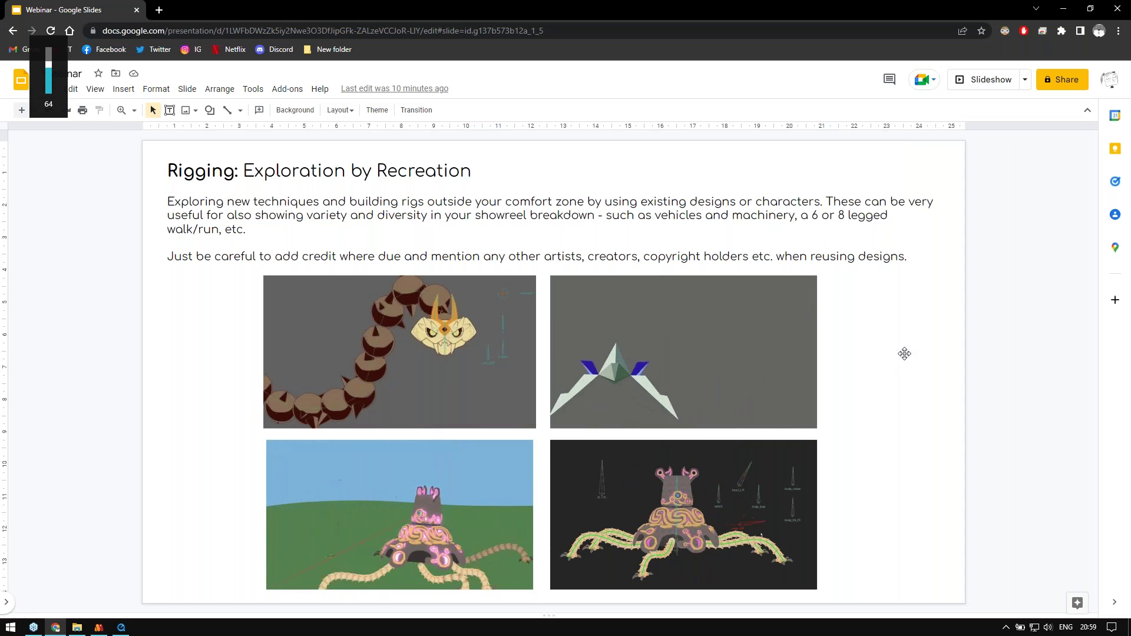